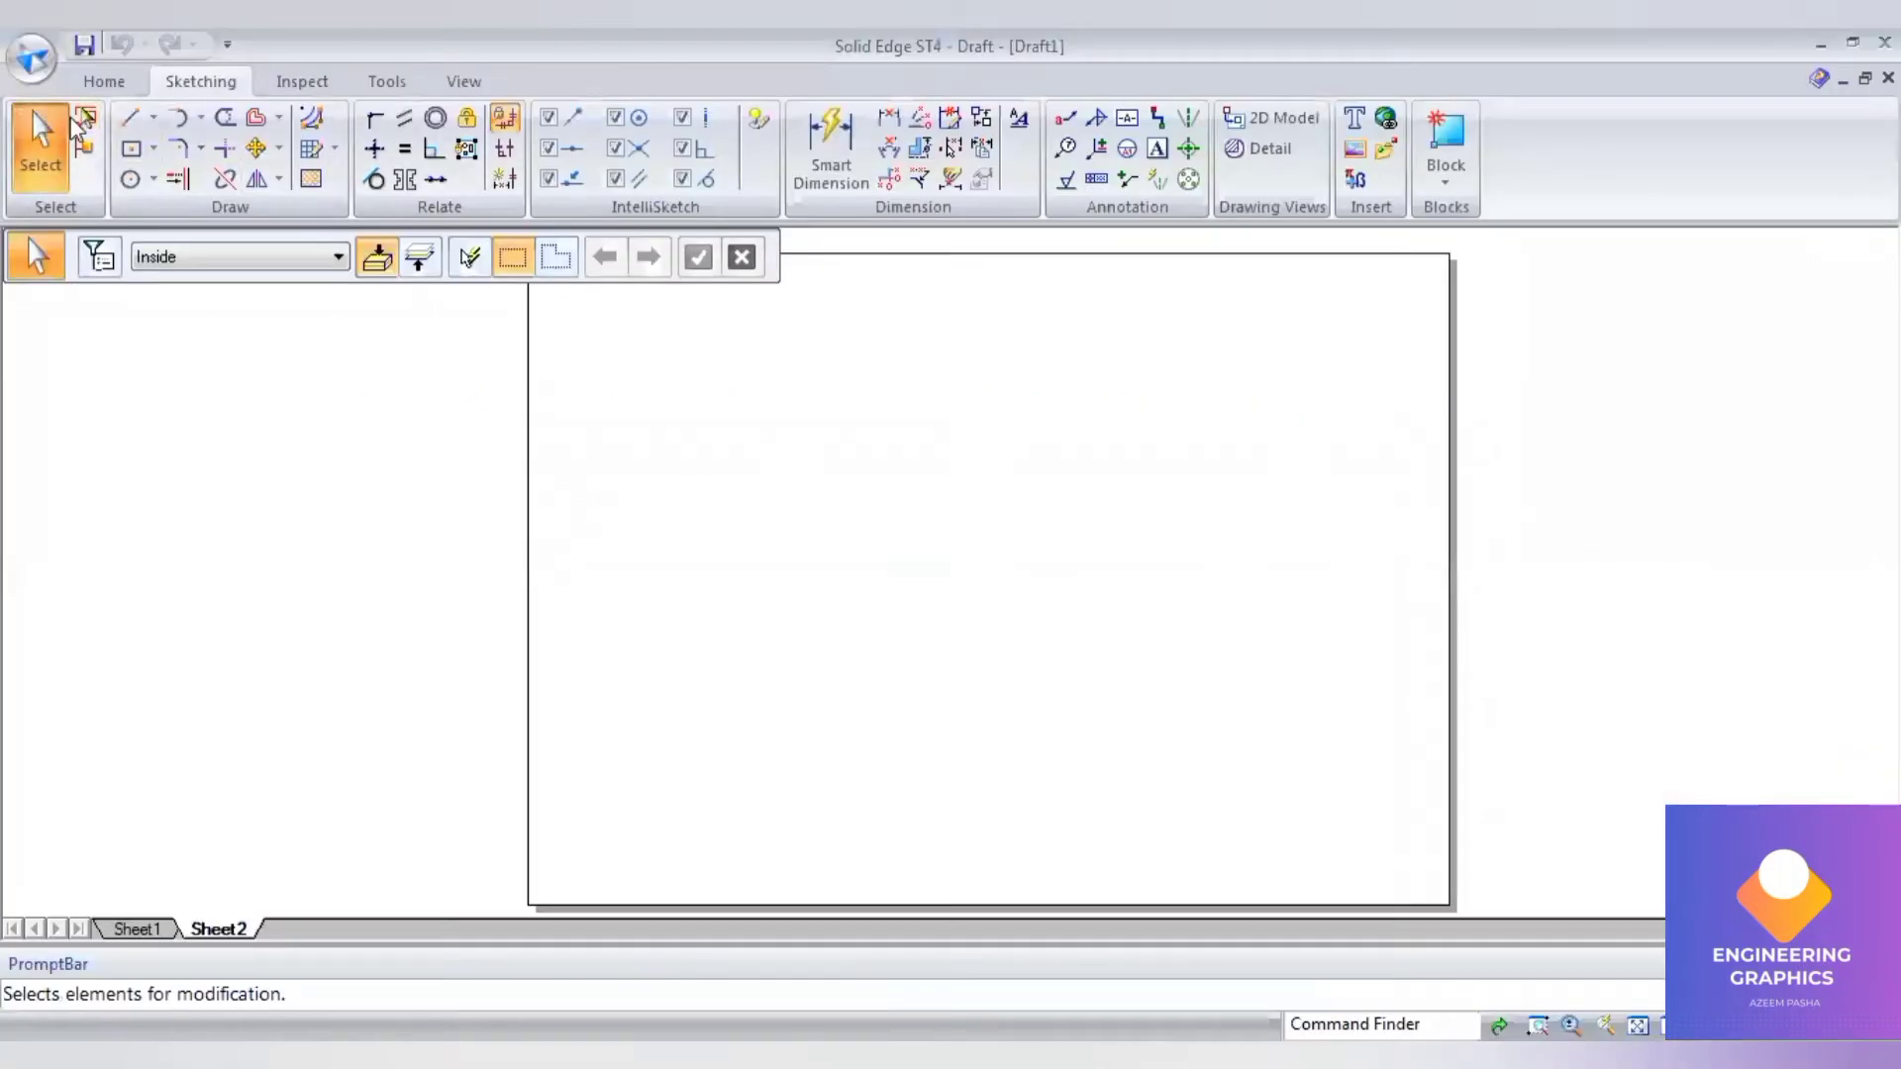
Step: Draw a six-sided polygon from its centre and dimension its edge to 30 mm
click(149, 156)
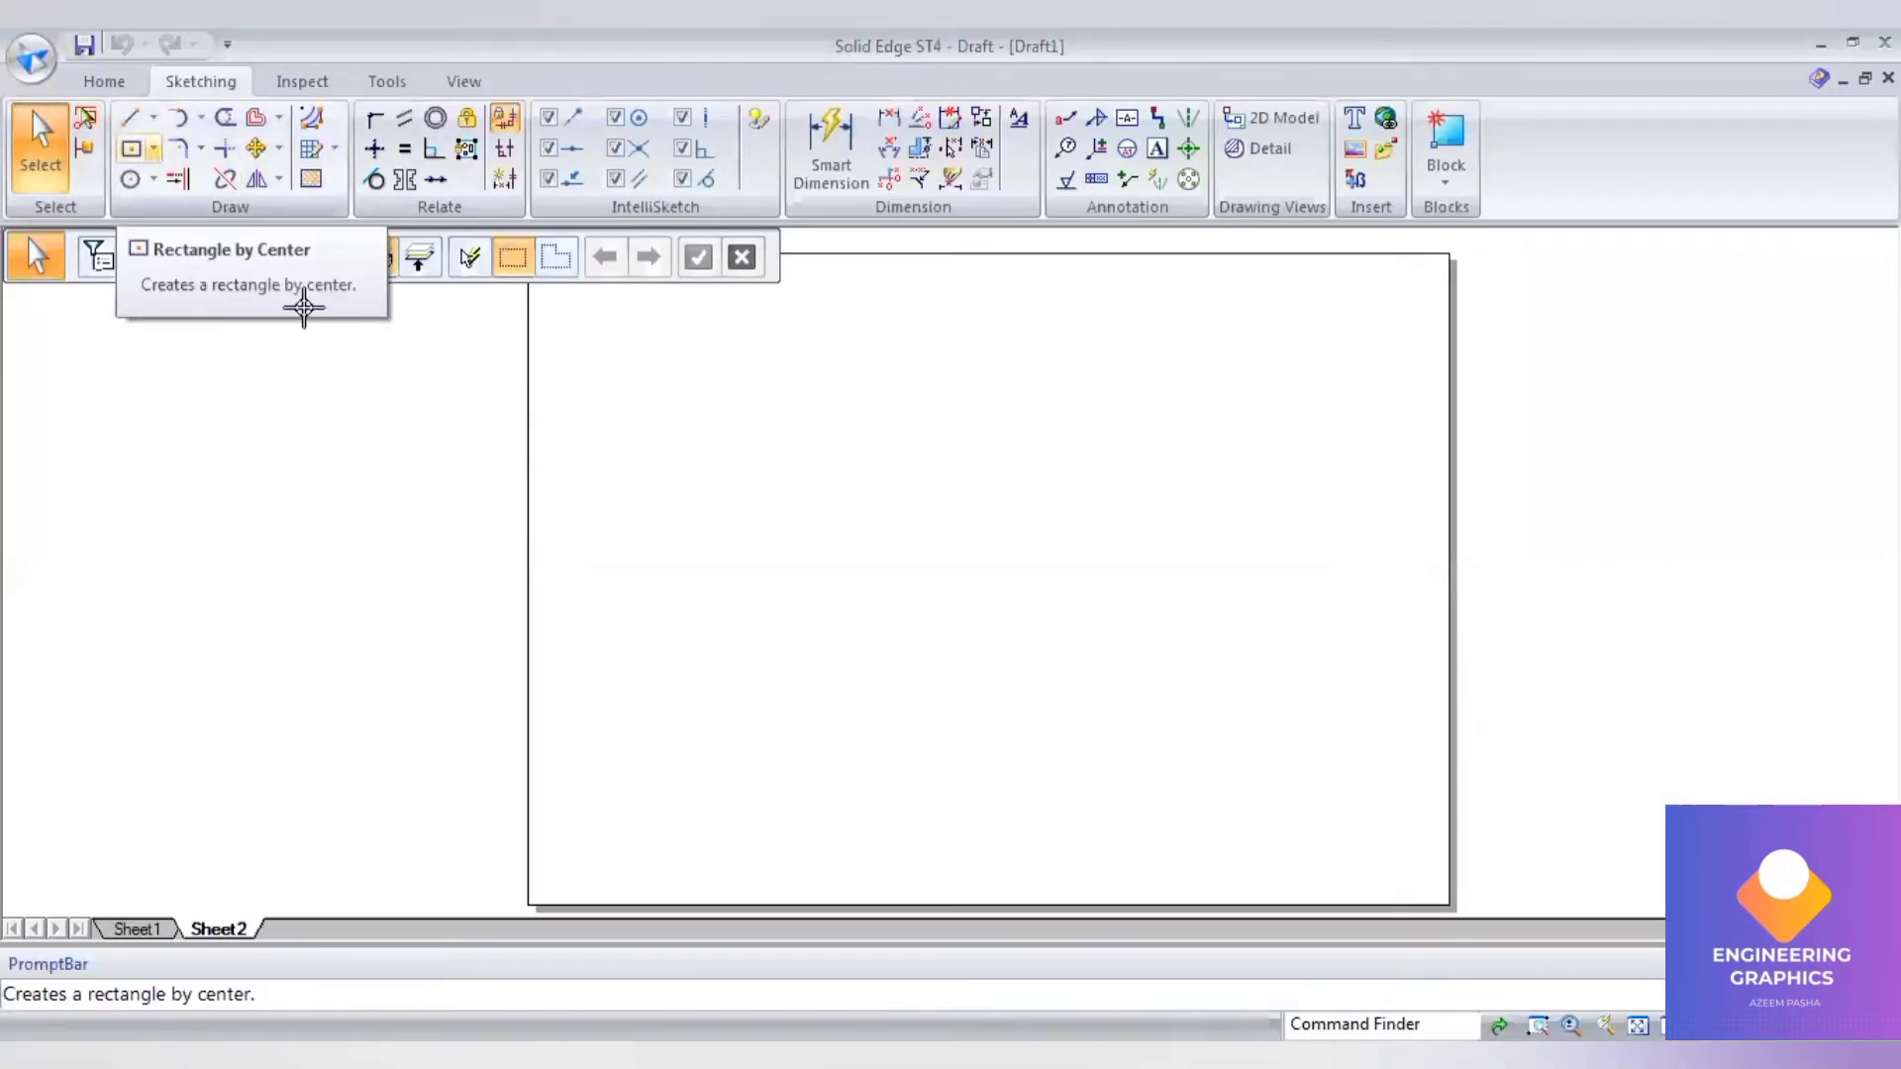
click(297, 305)
click(669, 248)
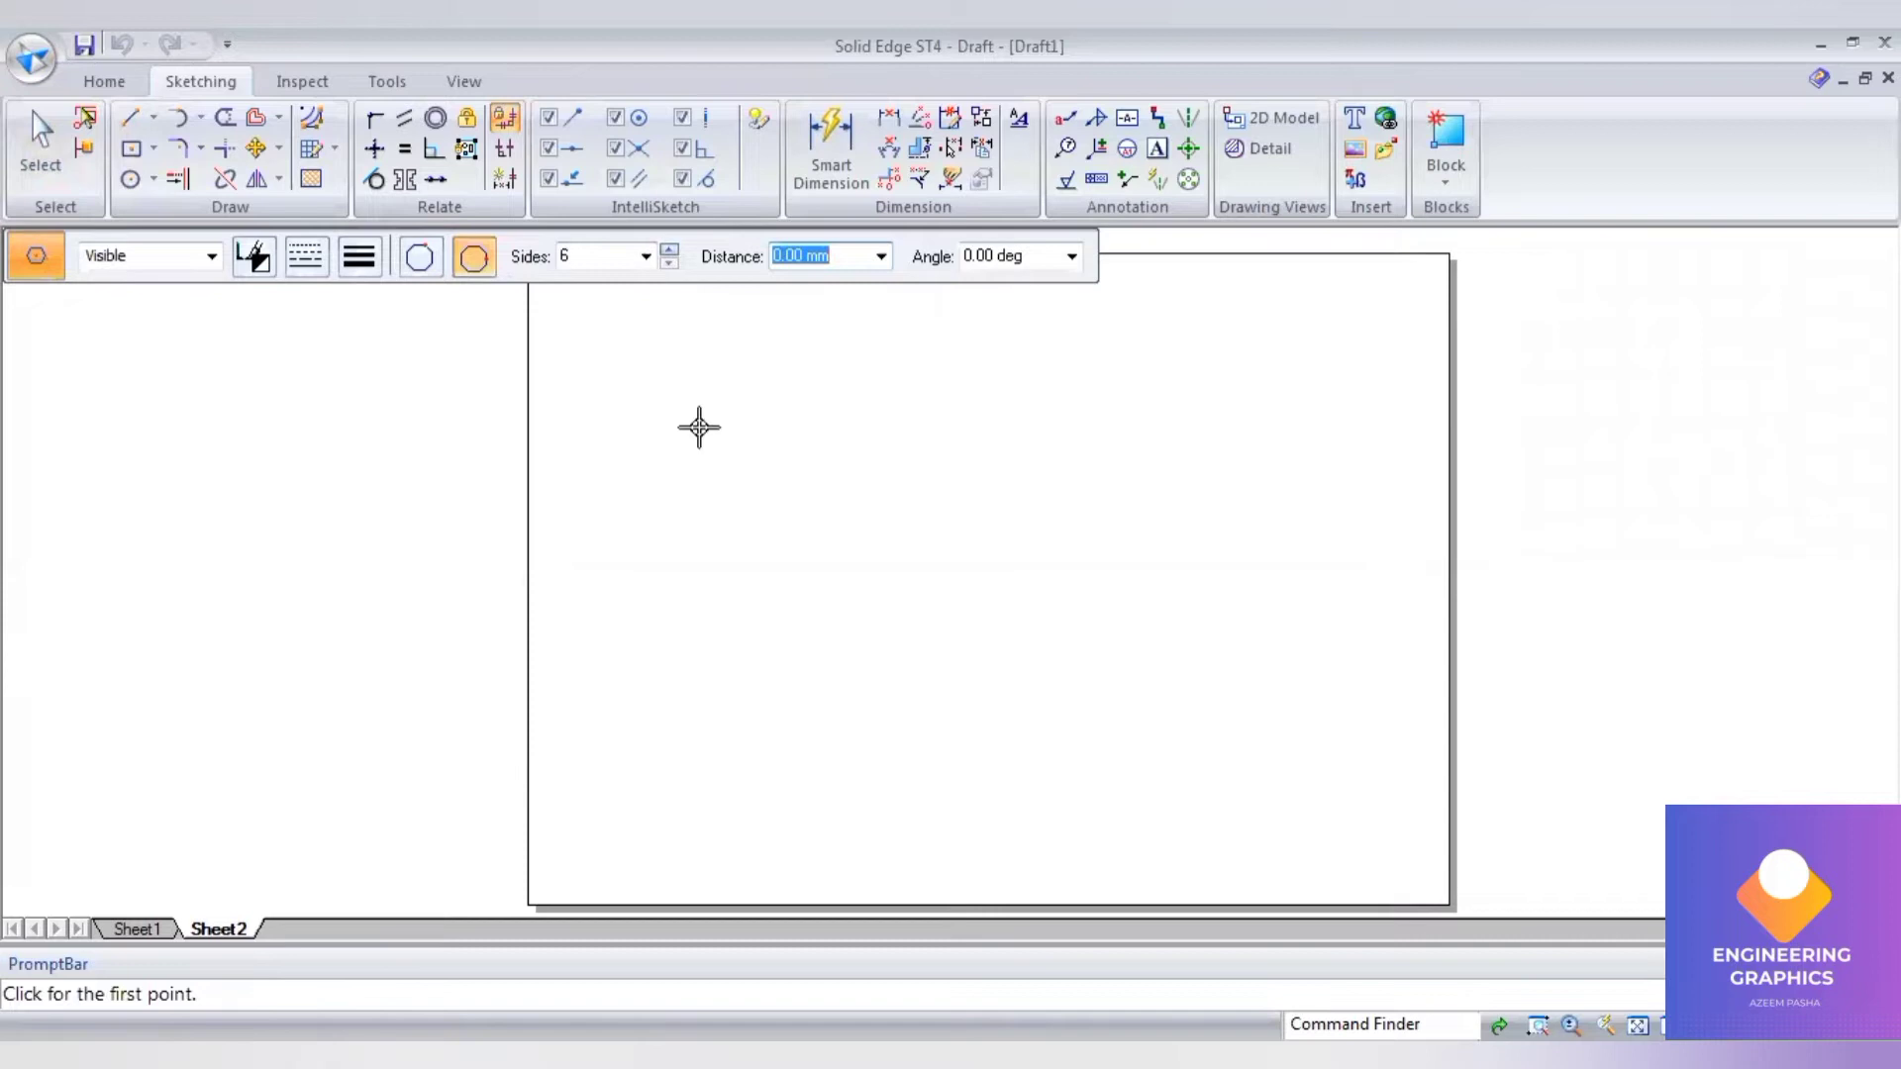
click(688, 551)
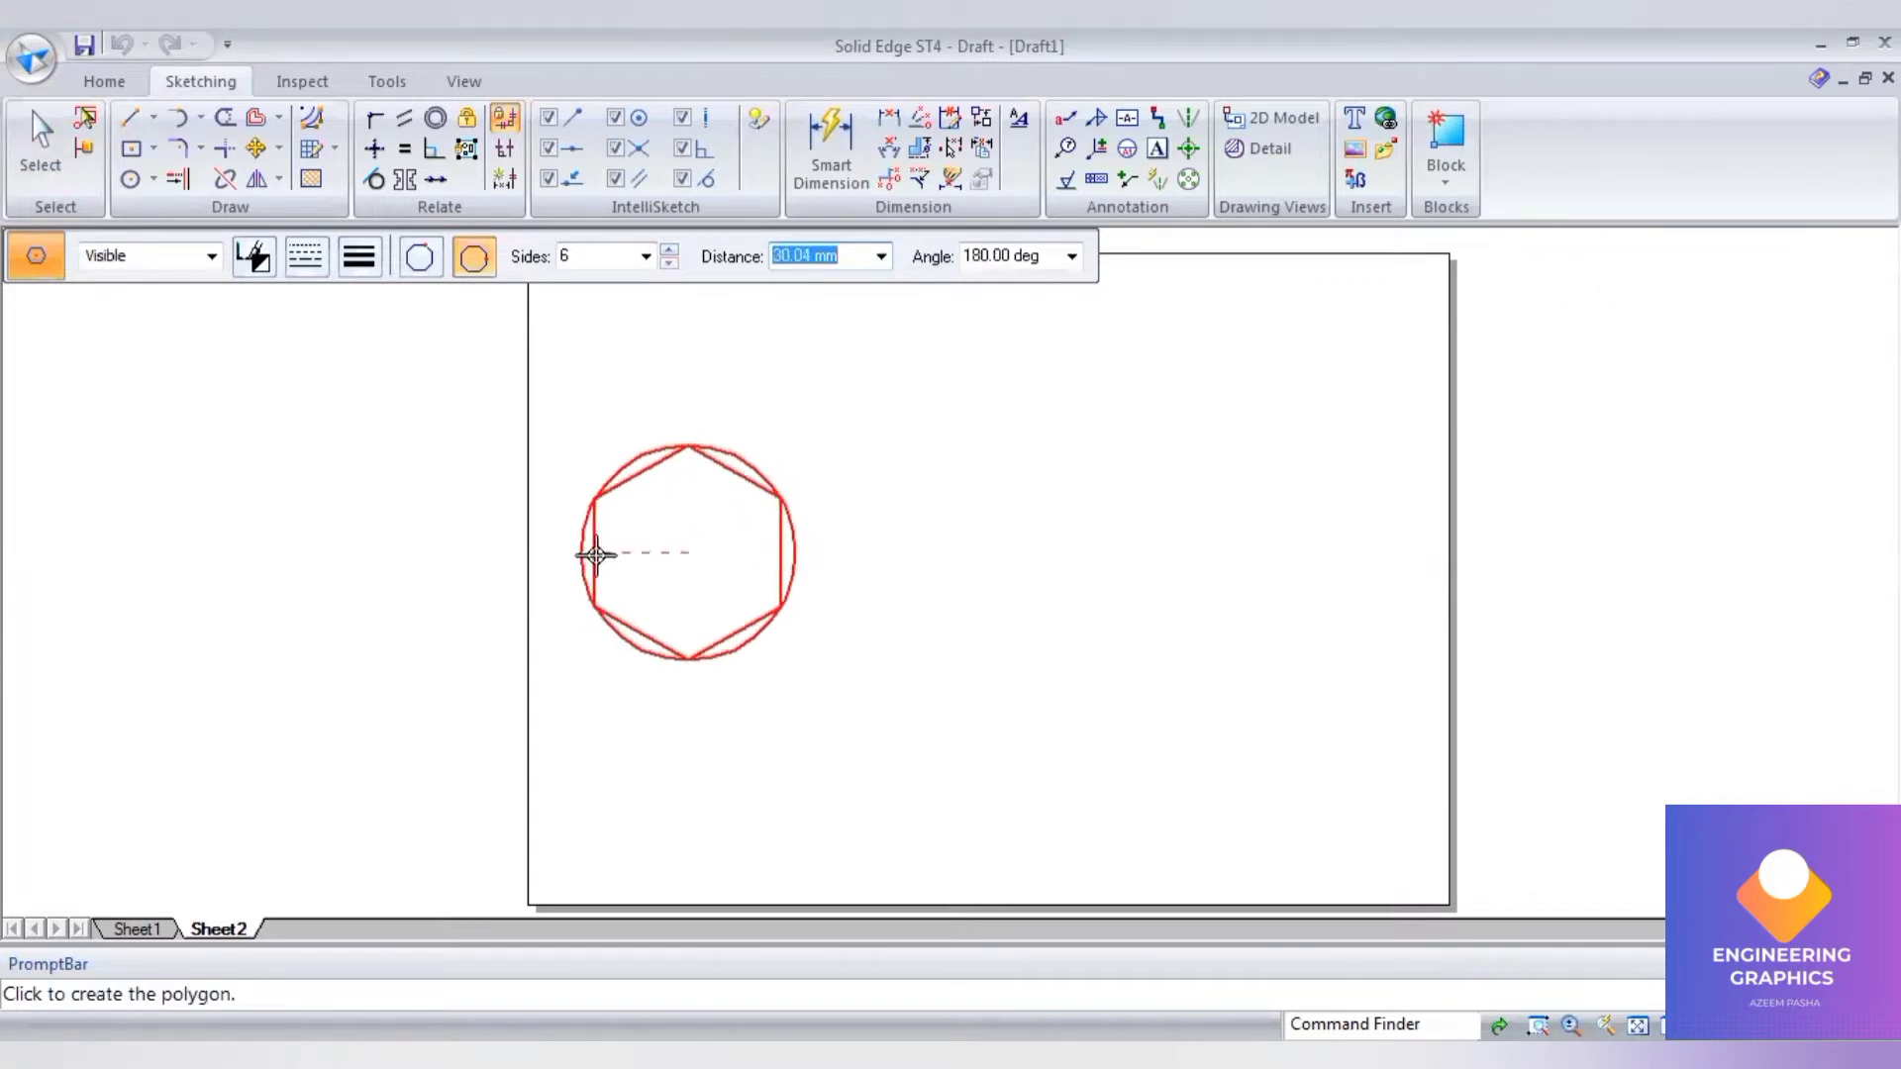
click(836, 134)
click(620, 540)
click(582, 530)
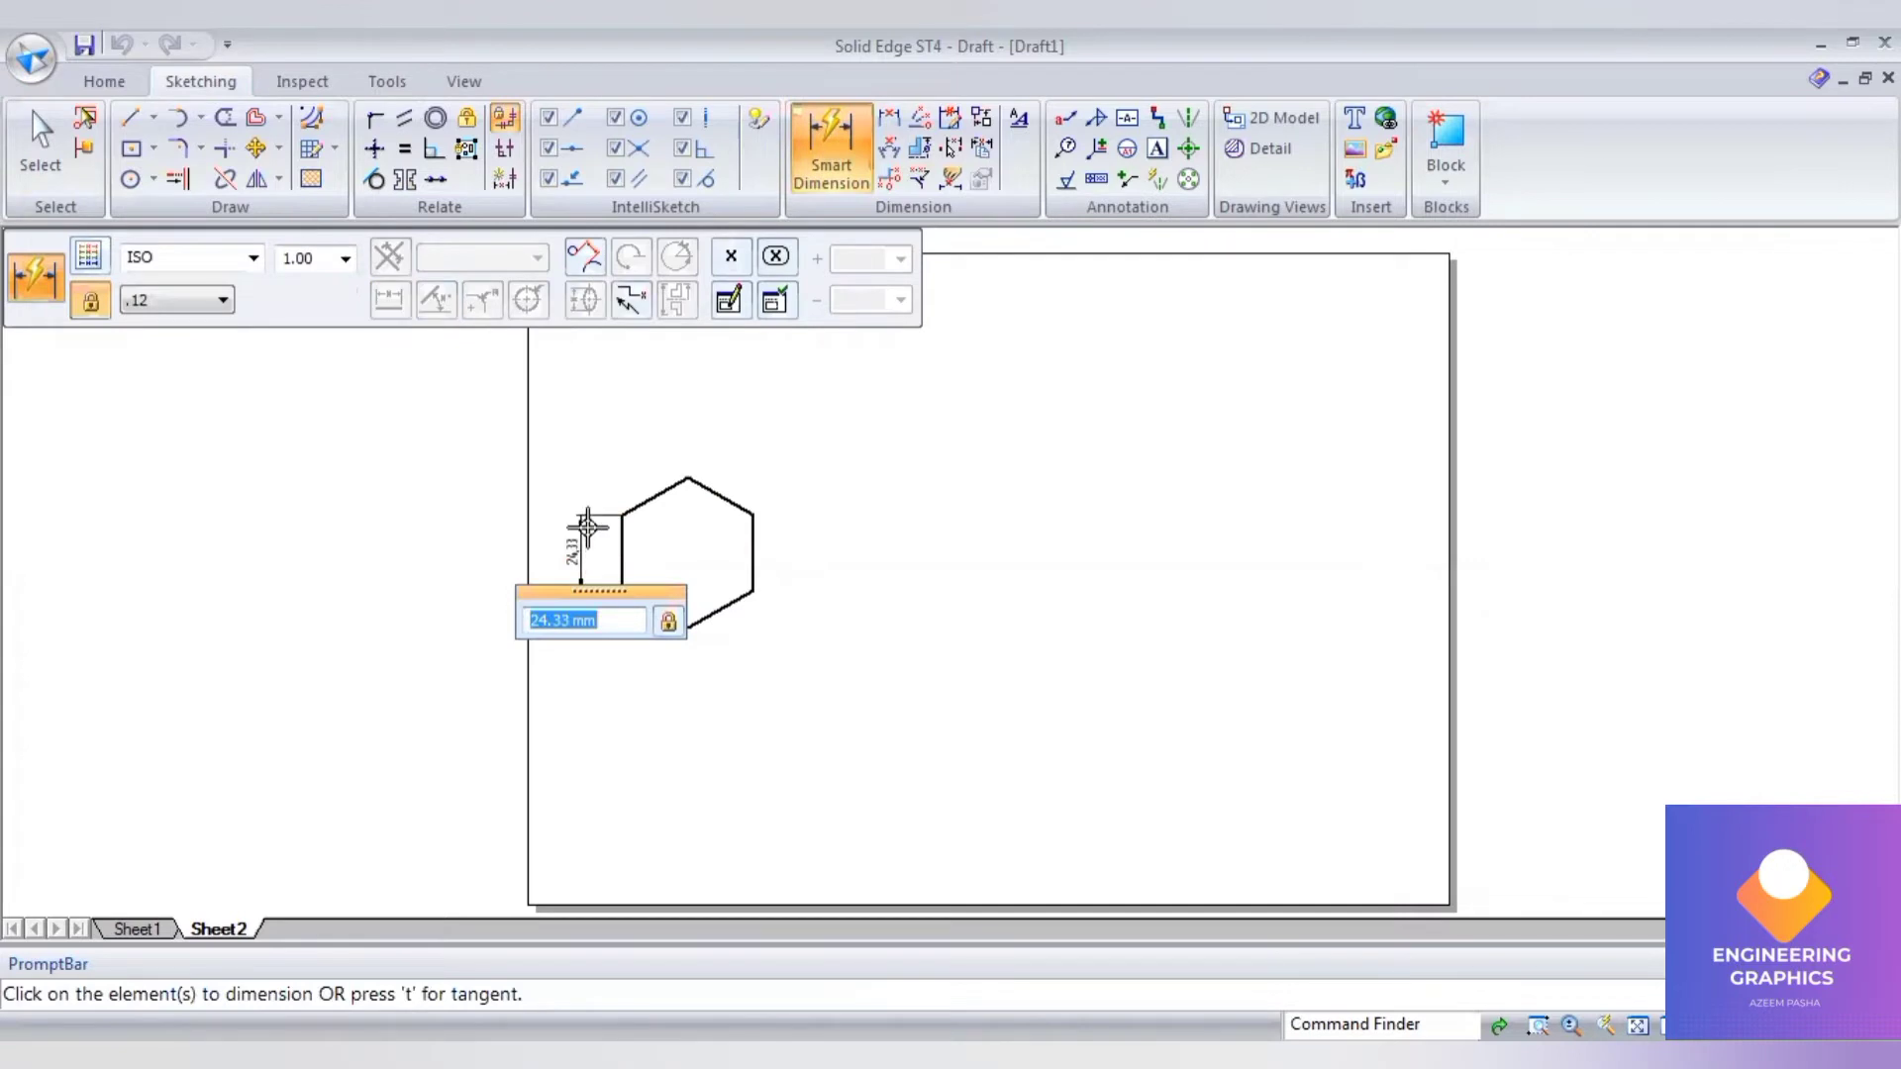
text(30)
key(Return)
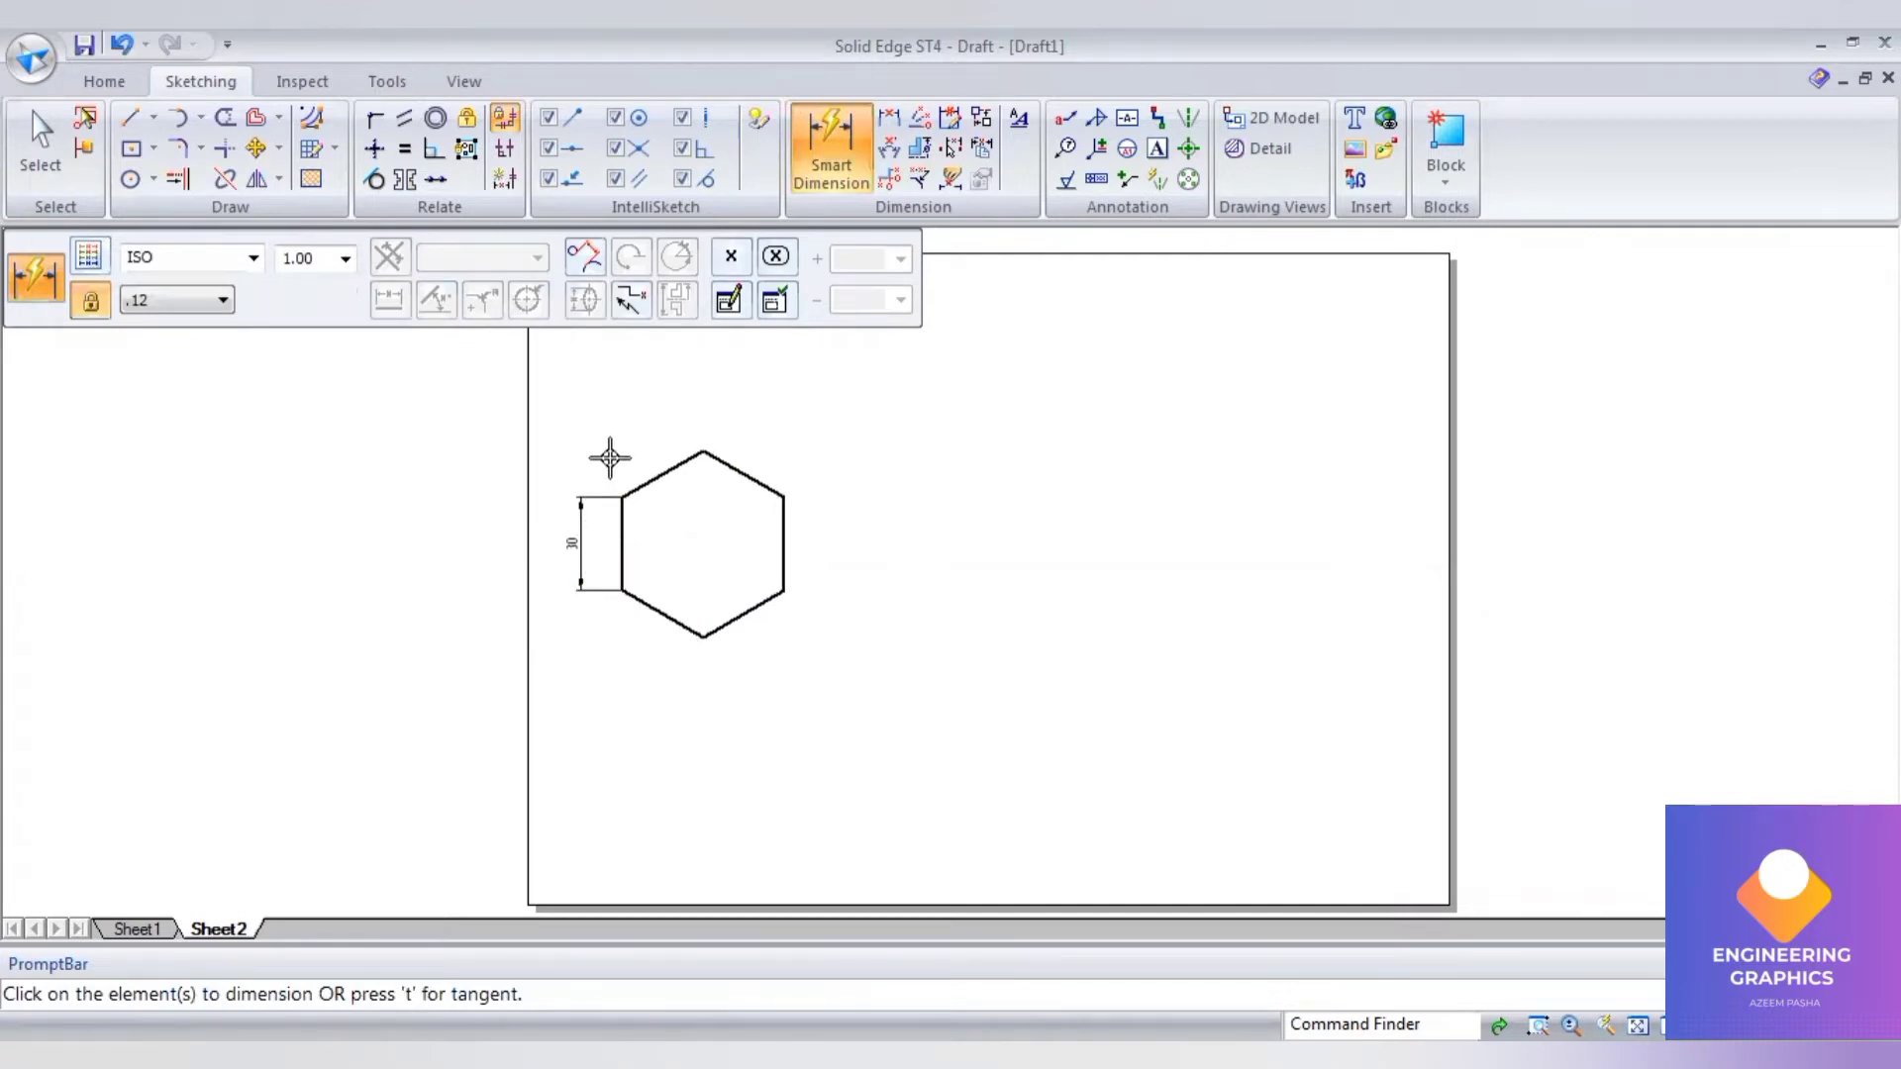
Step: Enclose the hexagon in a rectangular box drawn with 0.13 mm lines
click(126, 117)
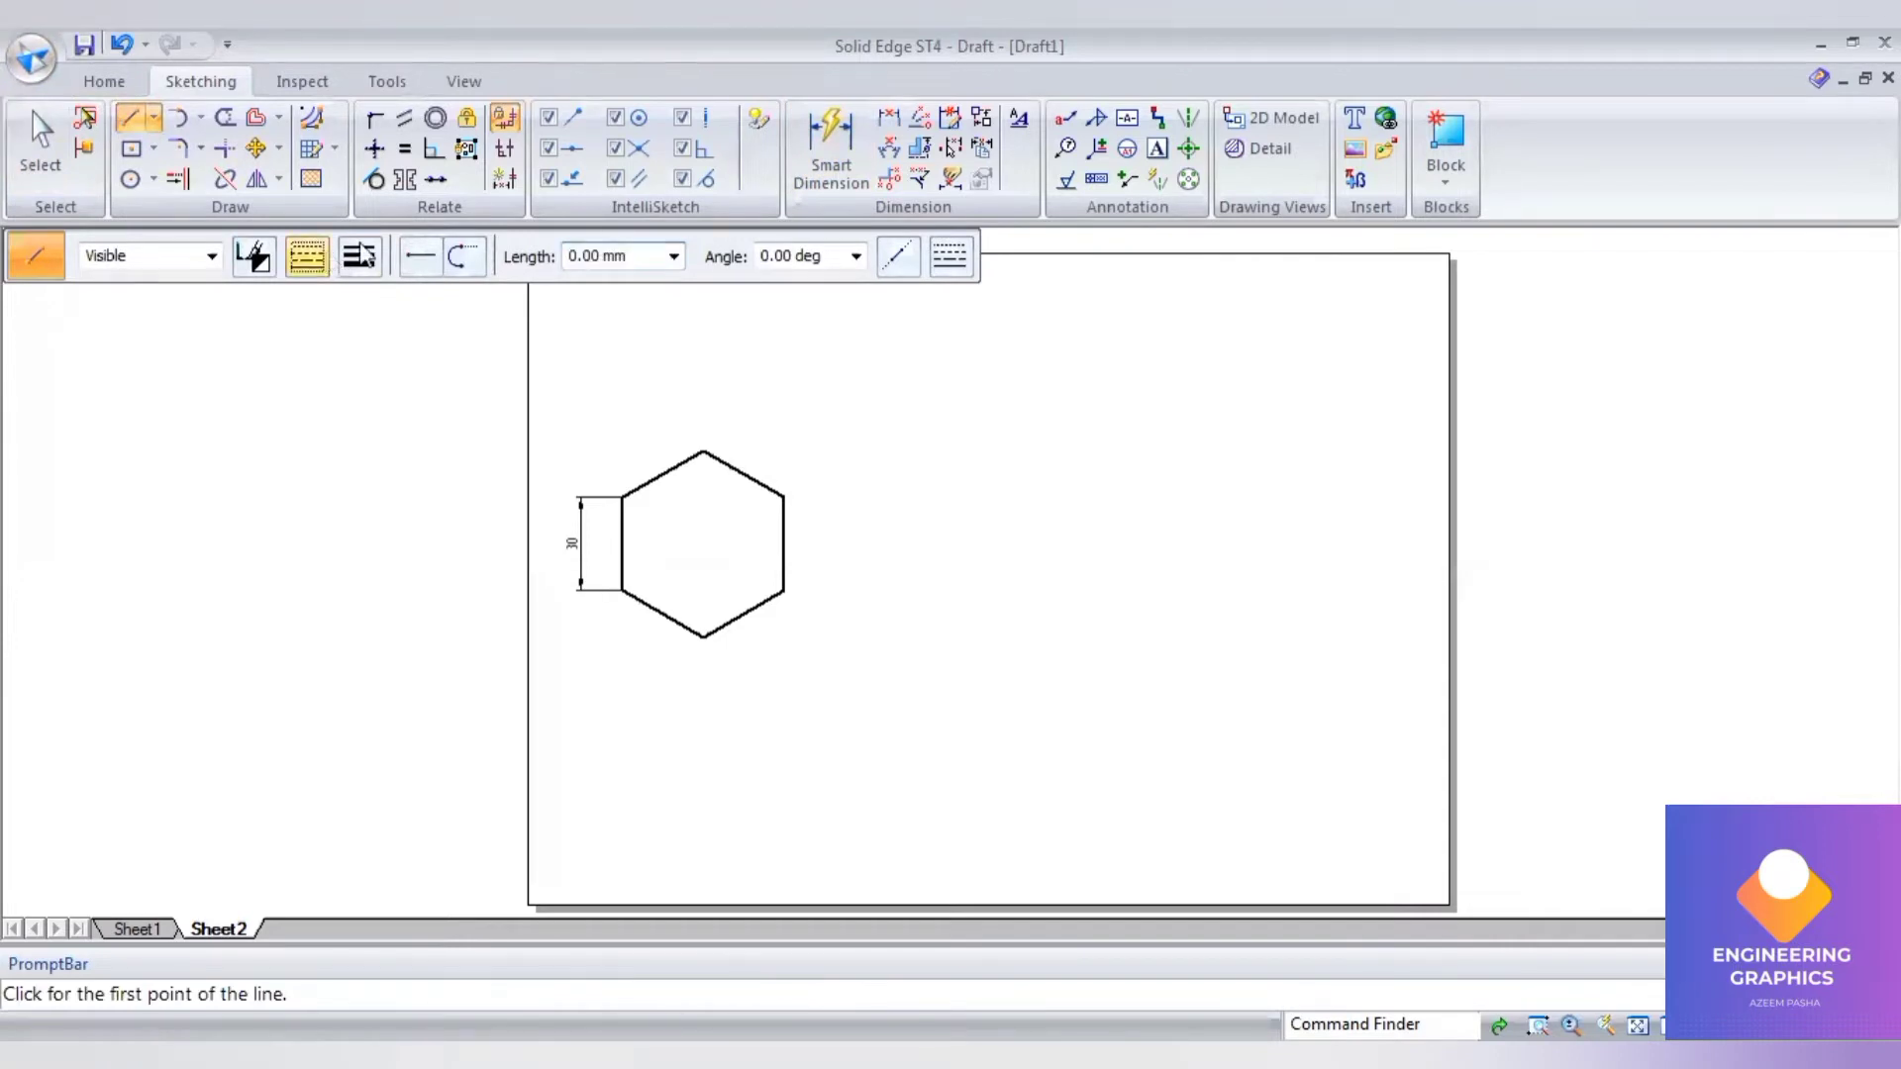
click(359, 255)
click(365, 294)
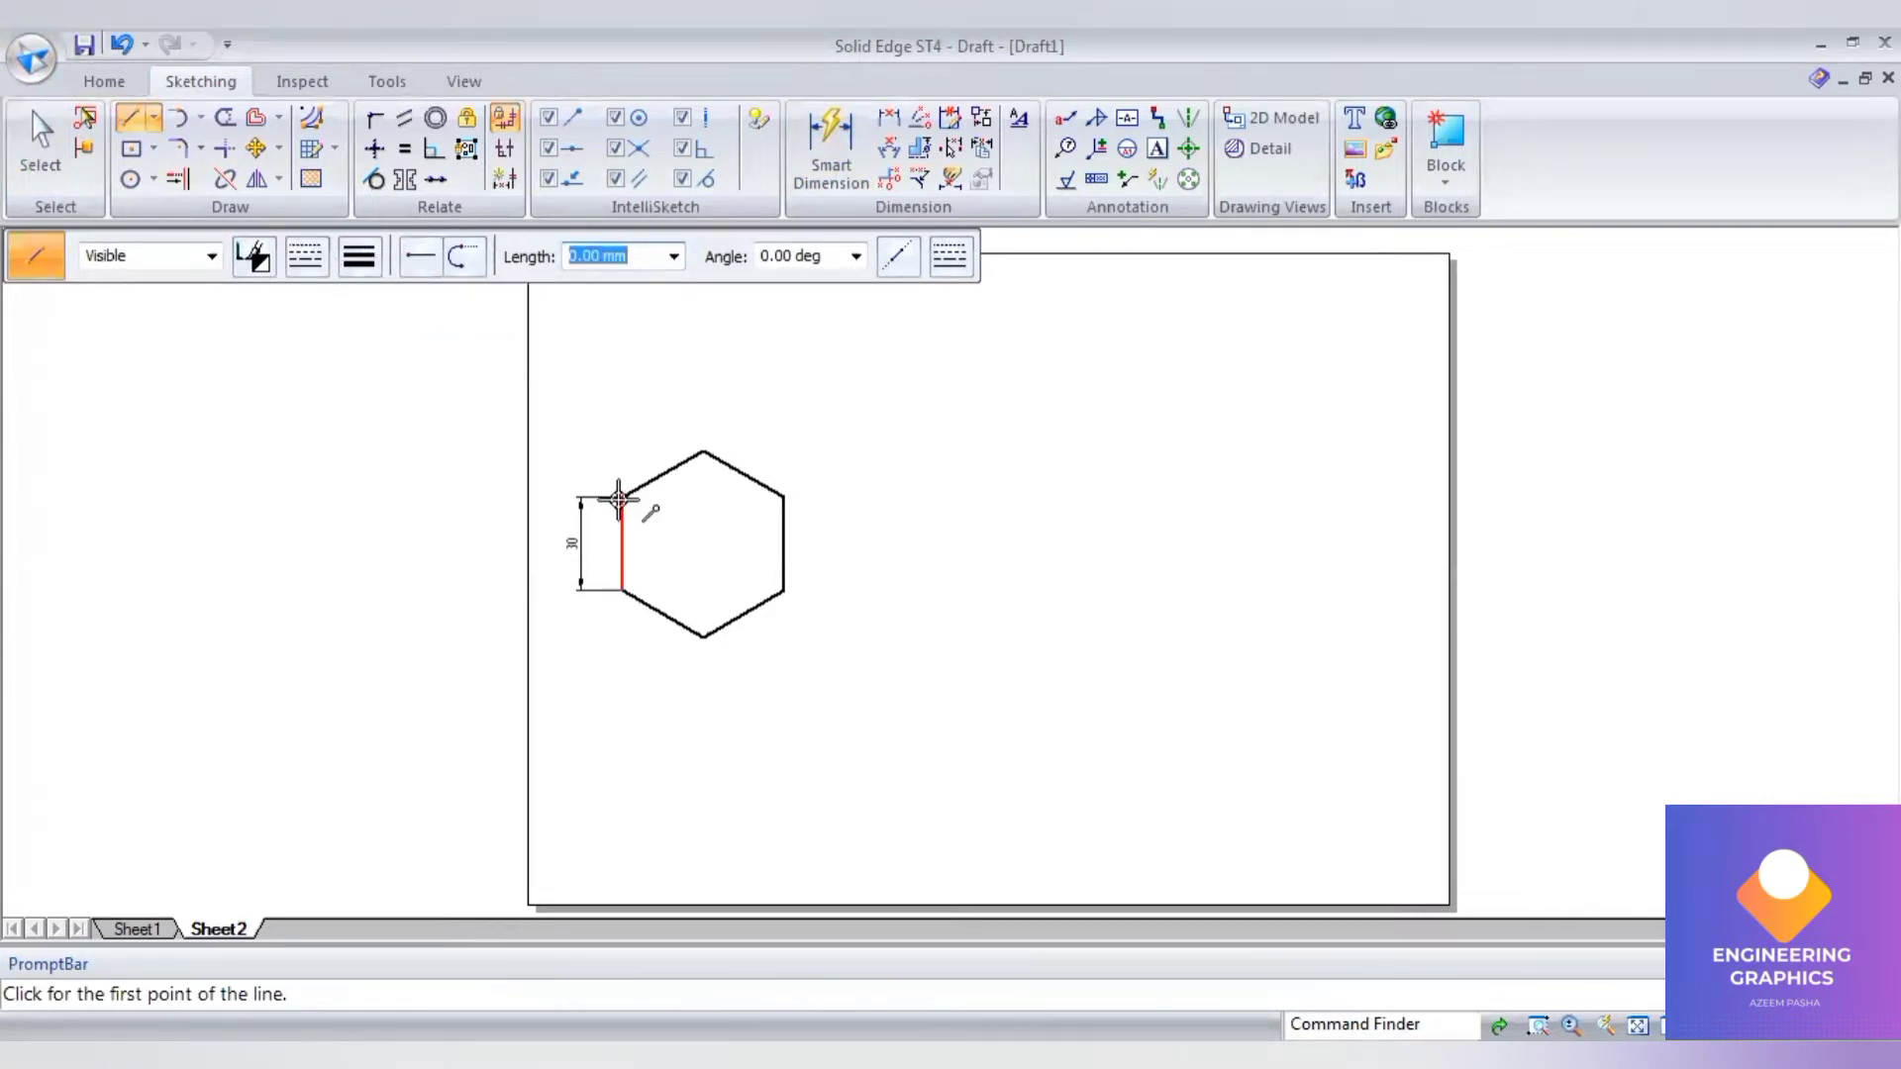
click(622, 496)
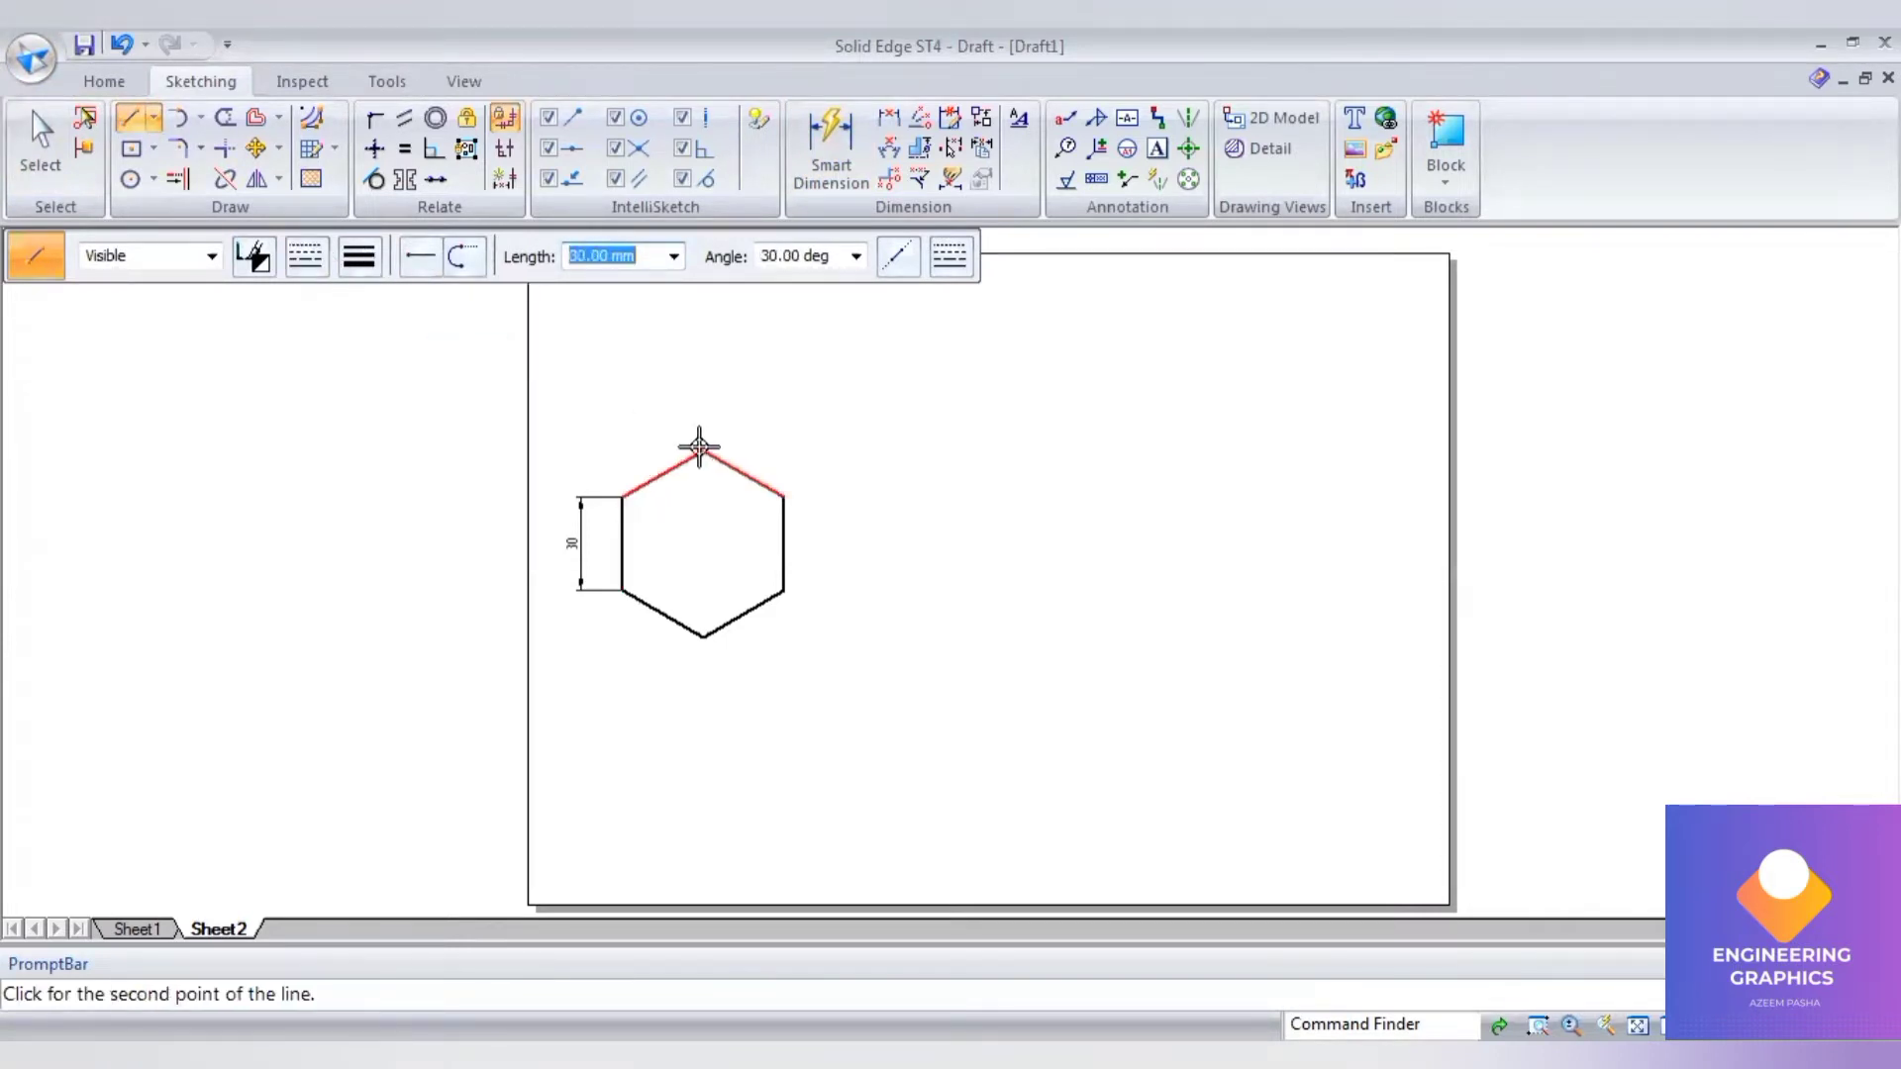
click(623, 453)
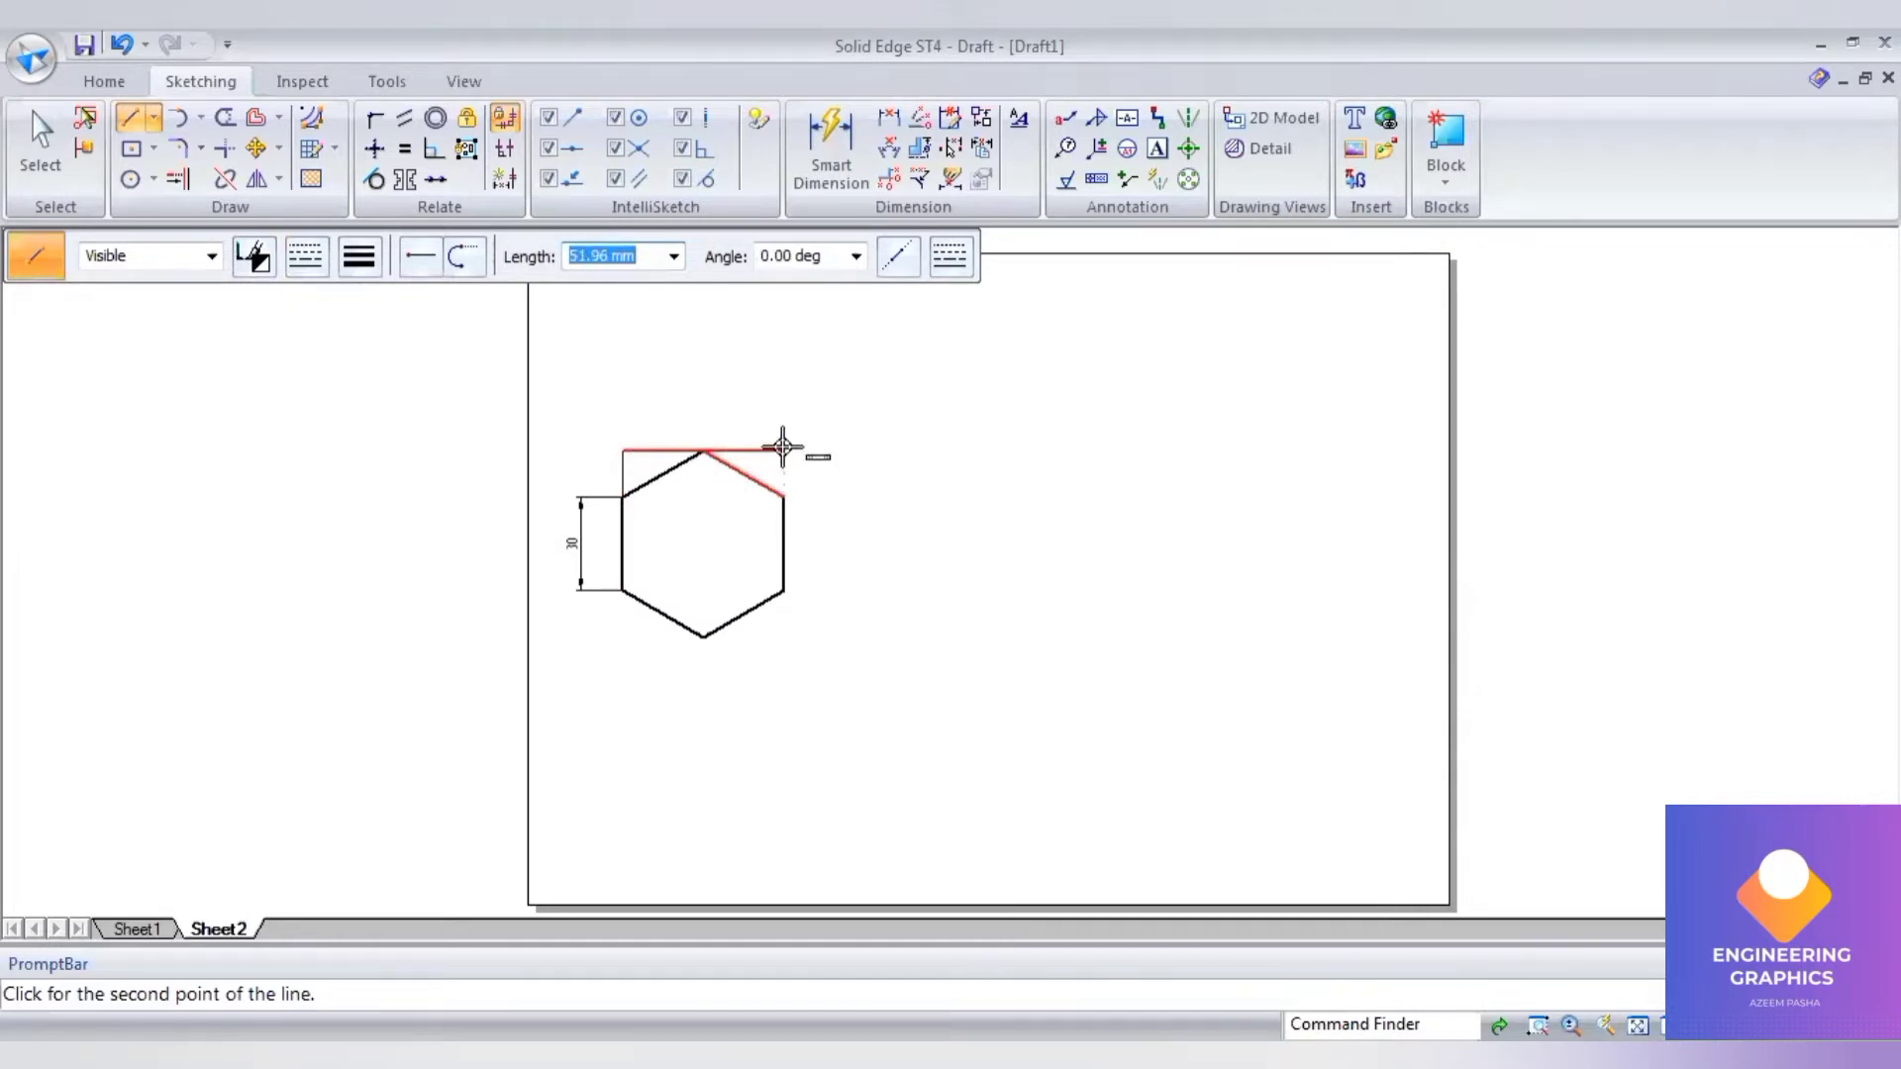
click(782, 450)
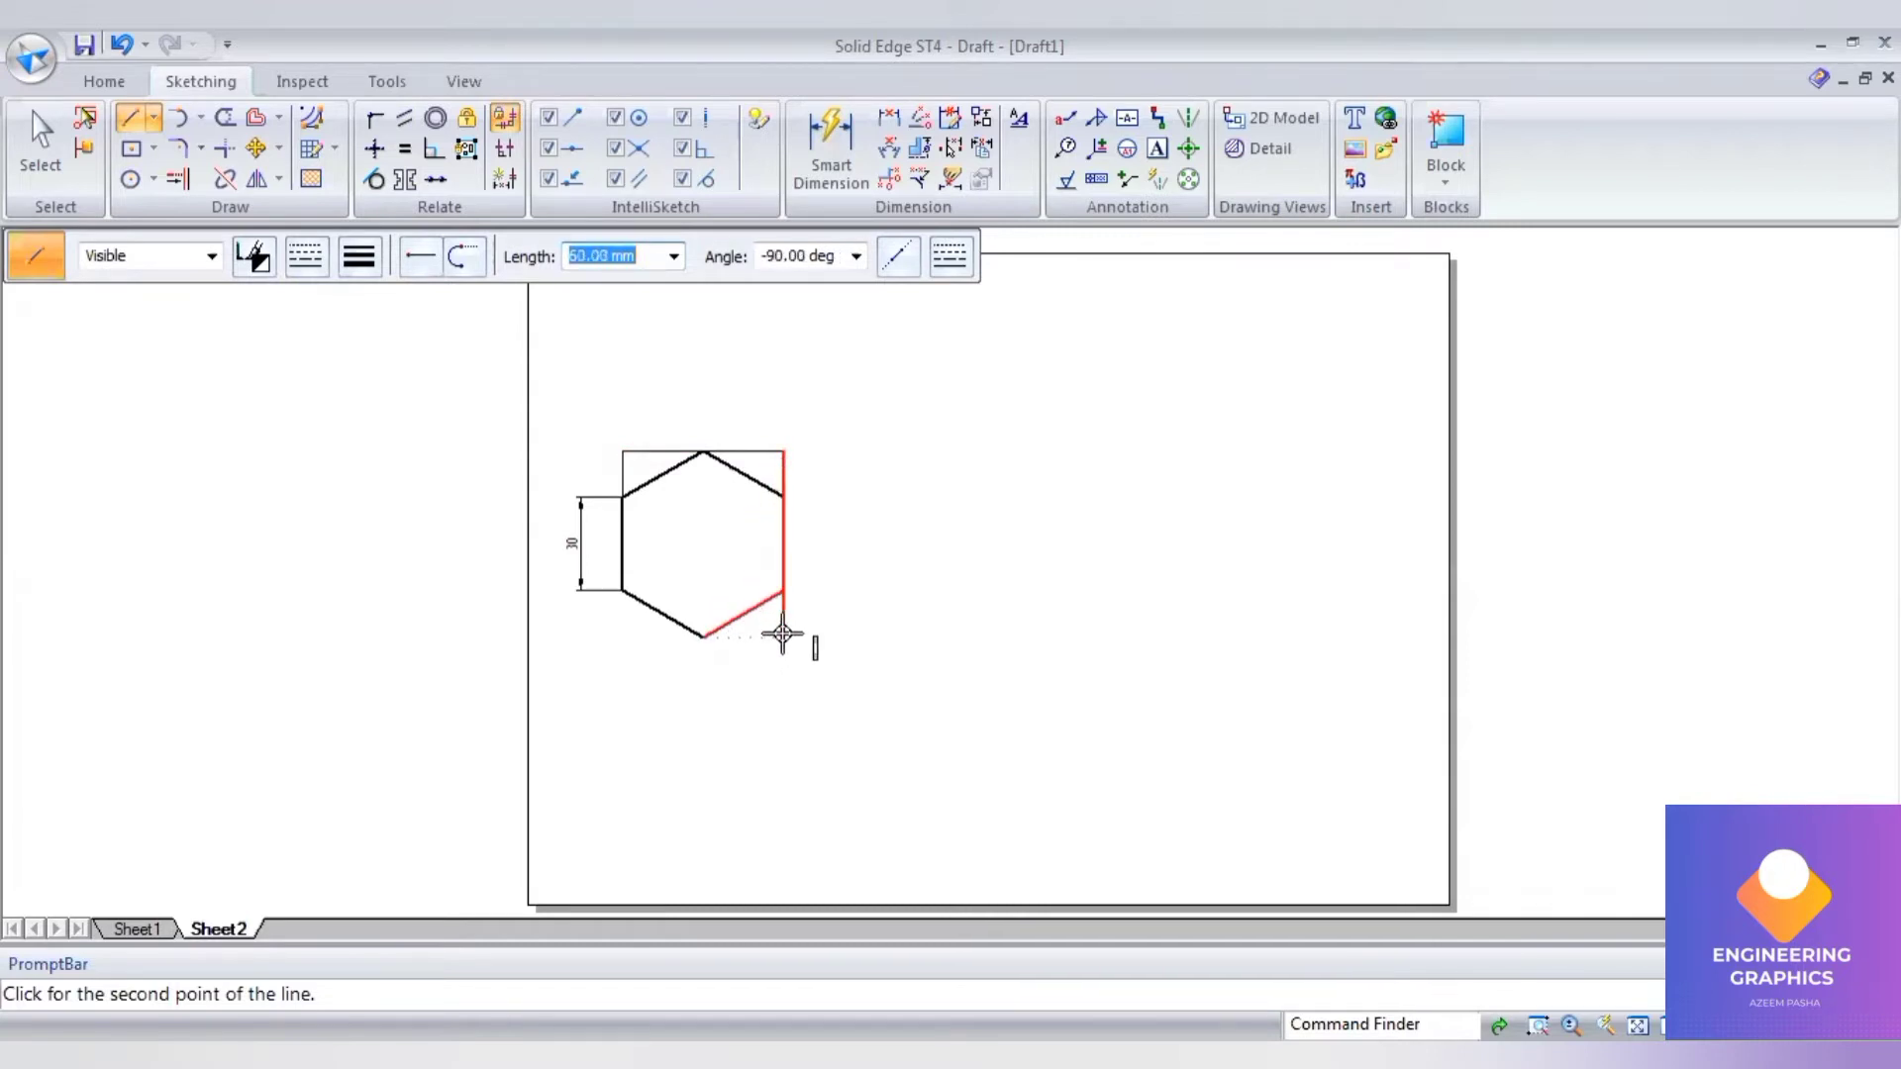
click(784, 636)
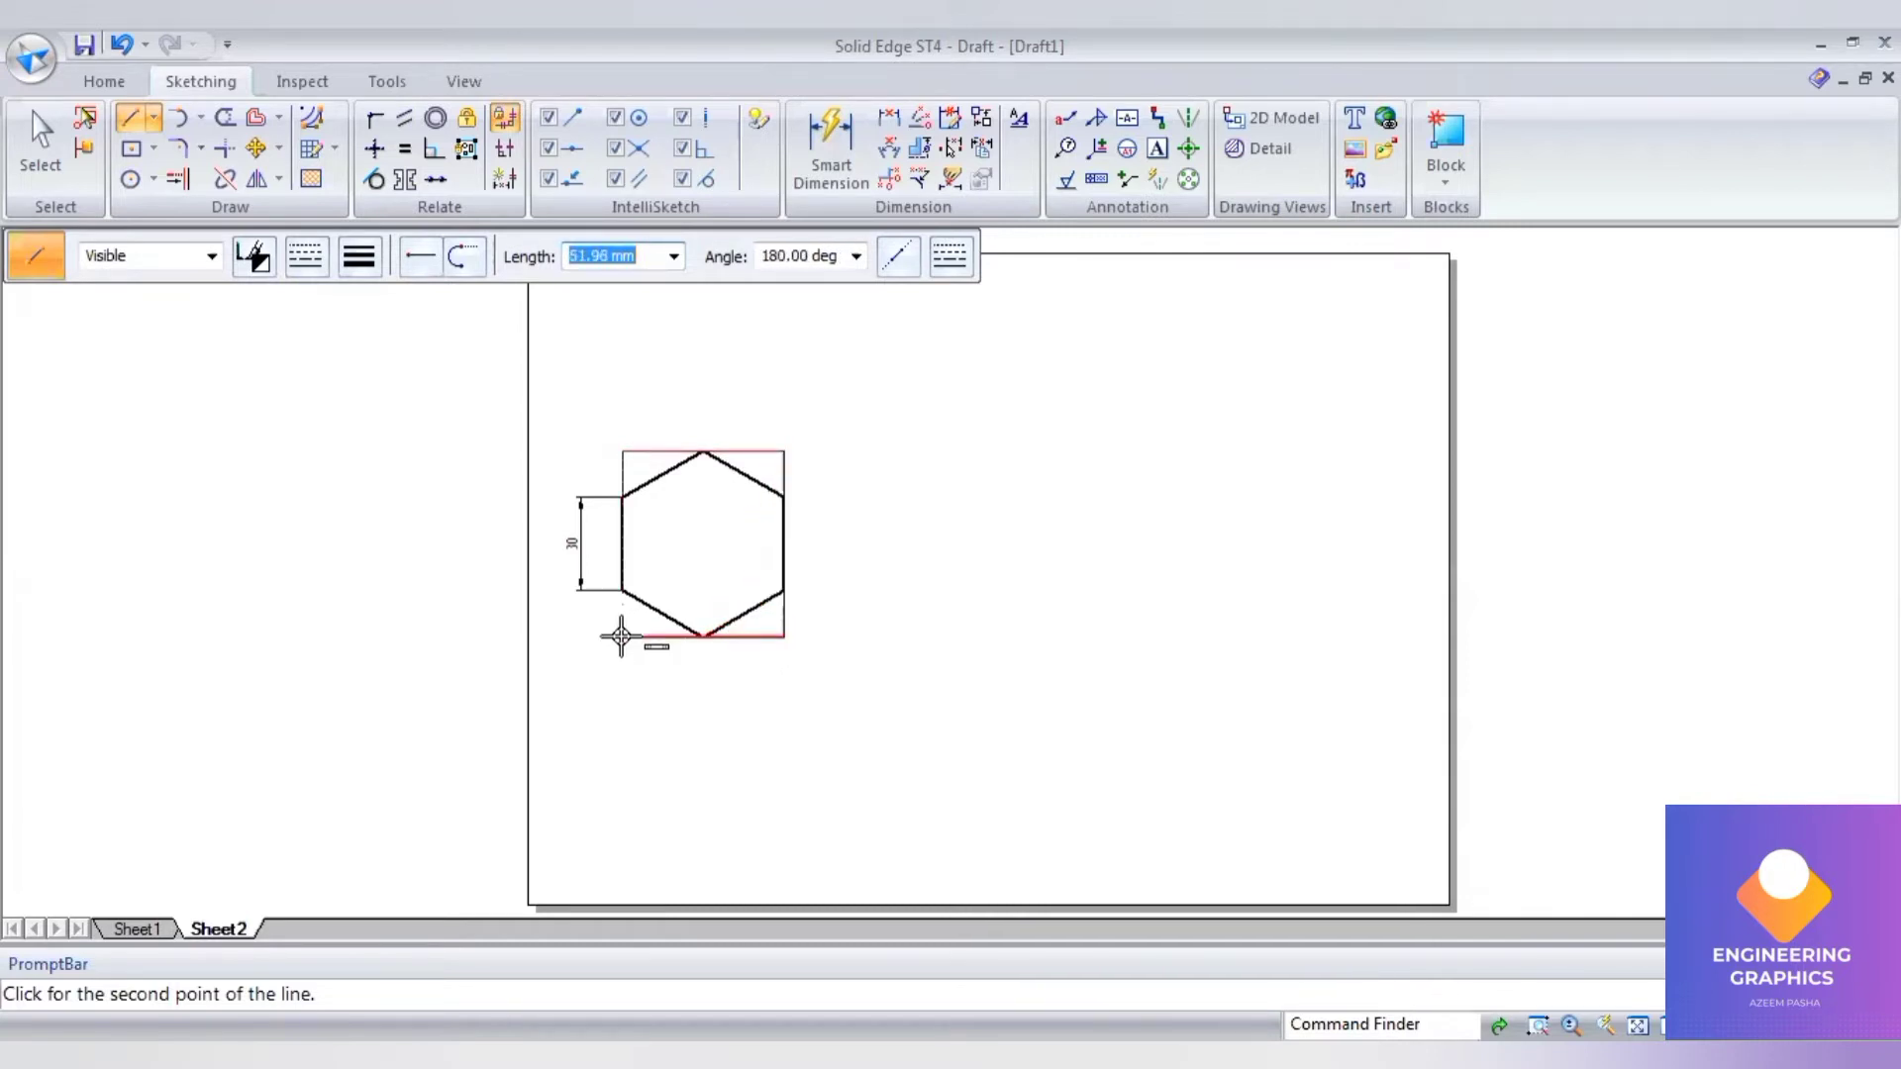
click(621, 636)
click(621, 590)
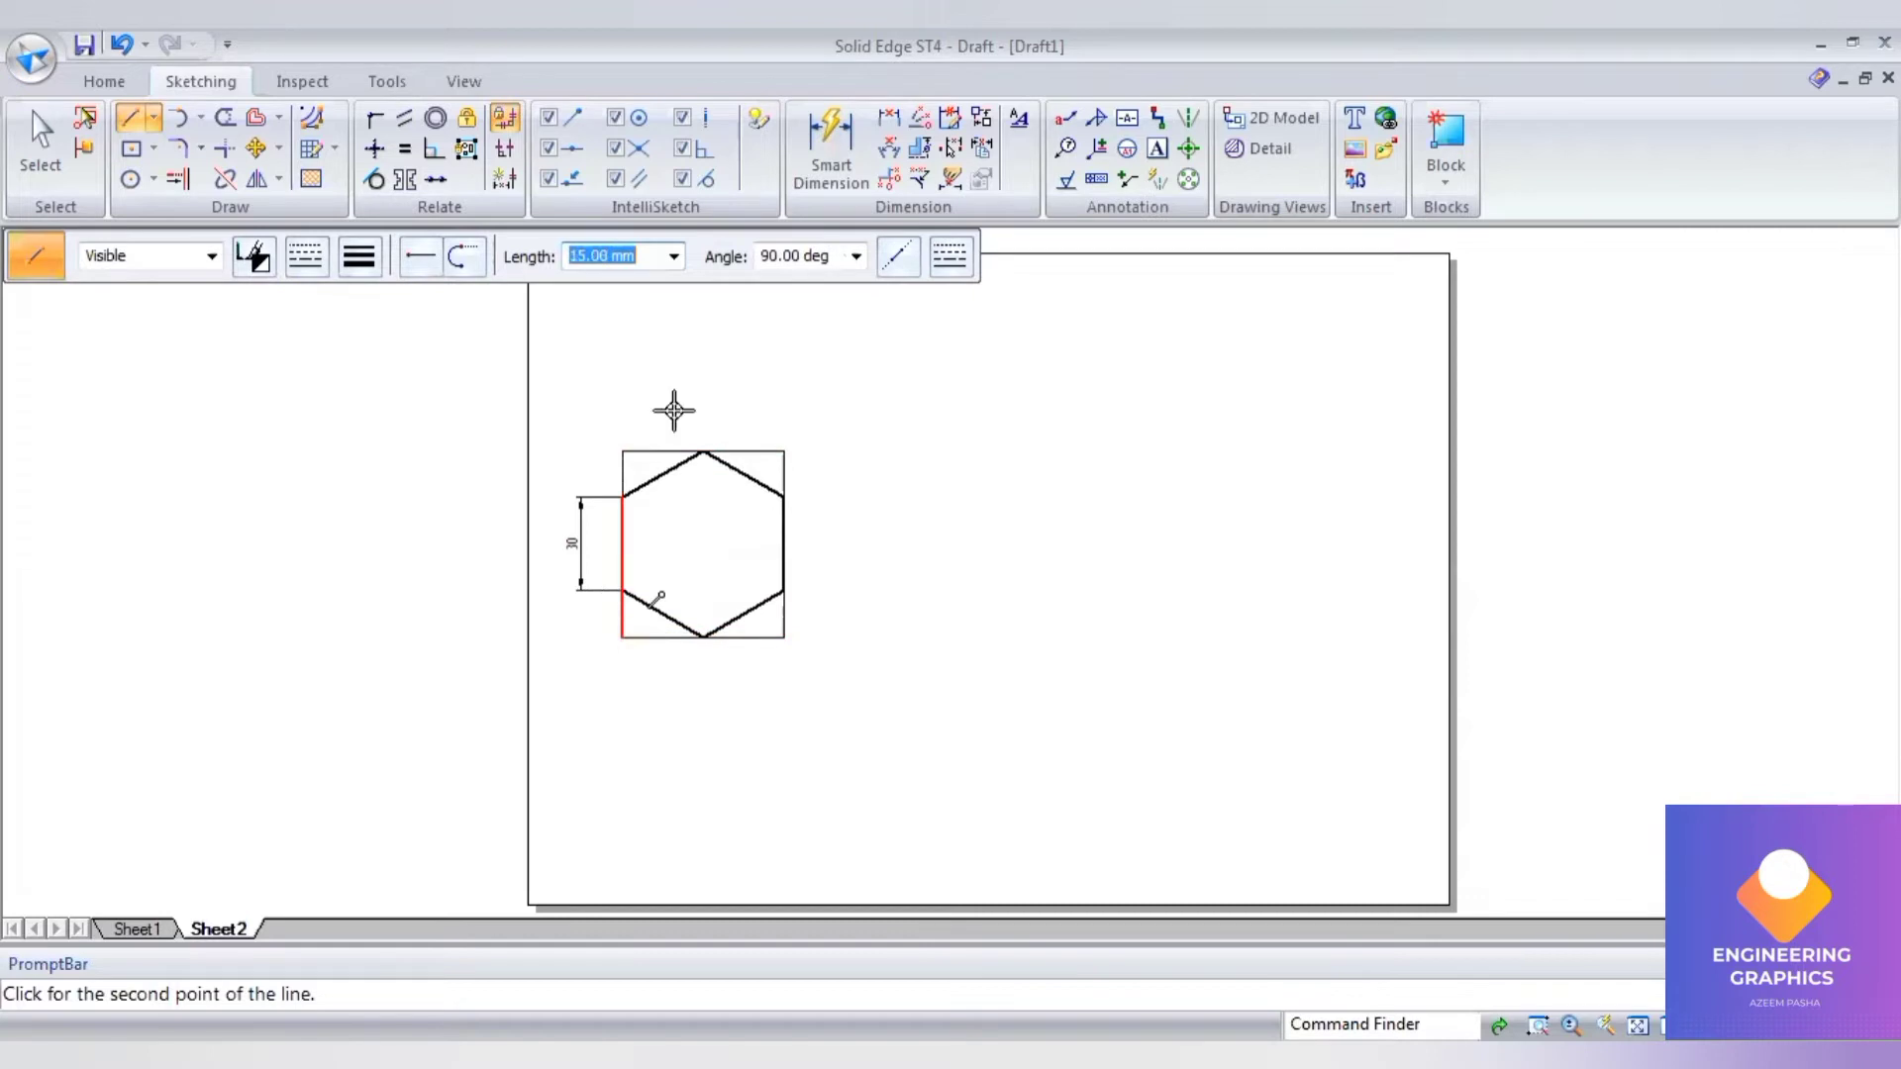
click(827, 144)
Step: Dimension the box's 60 height and 51.96 width
click(787, 470)
click(854, 479)
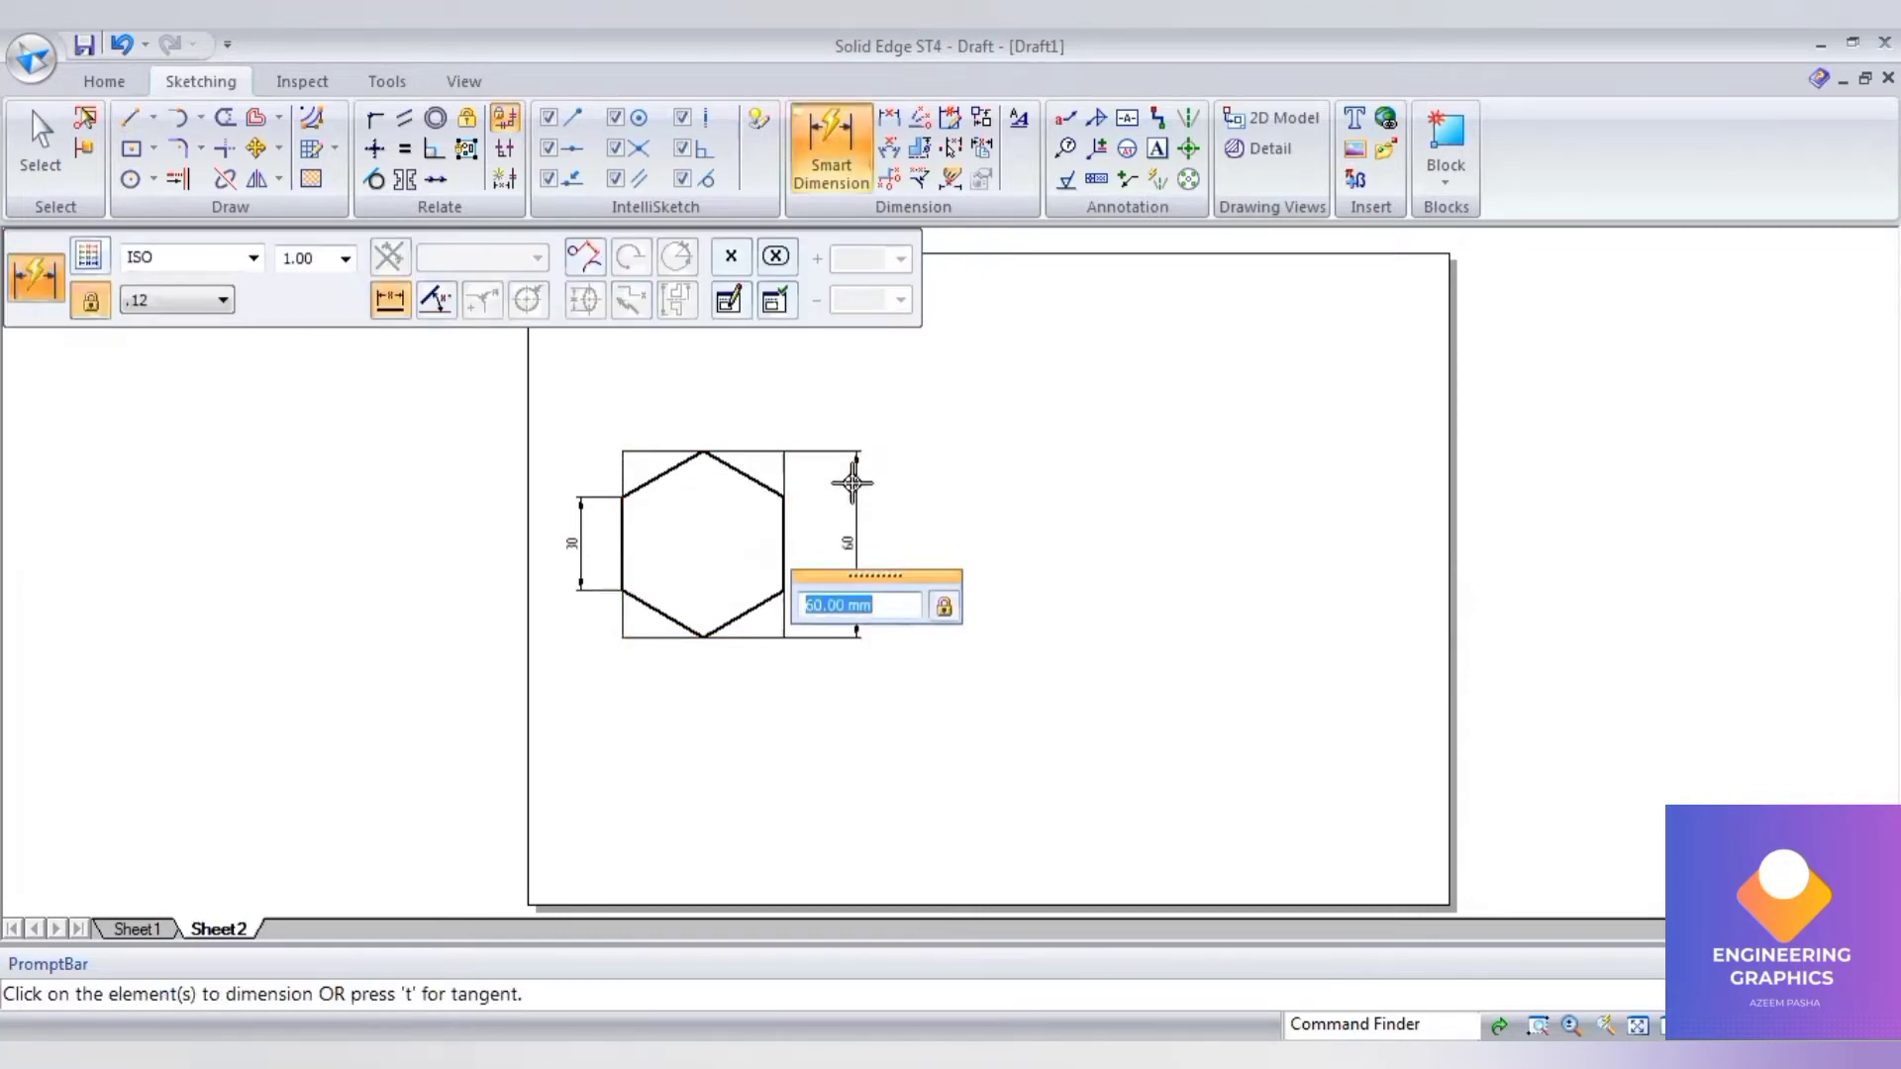
click(740, 637)
click(726, 703)
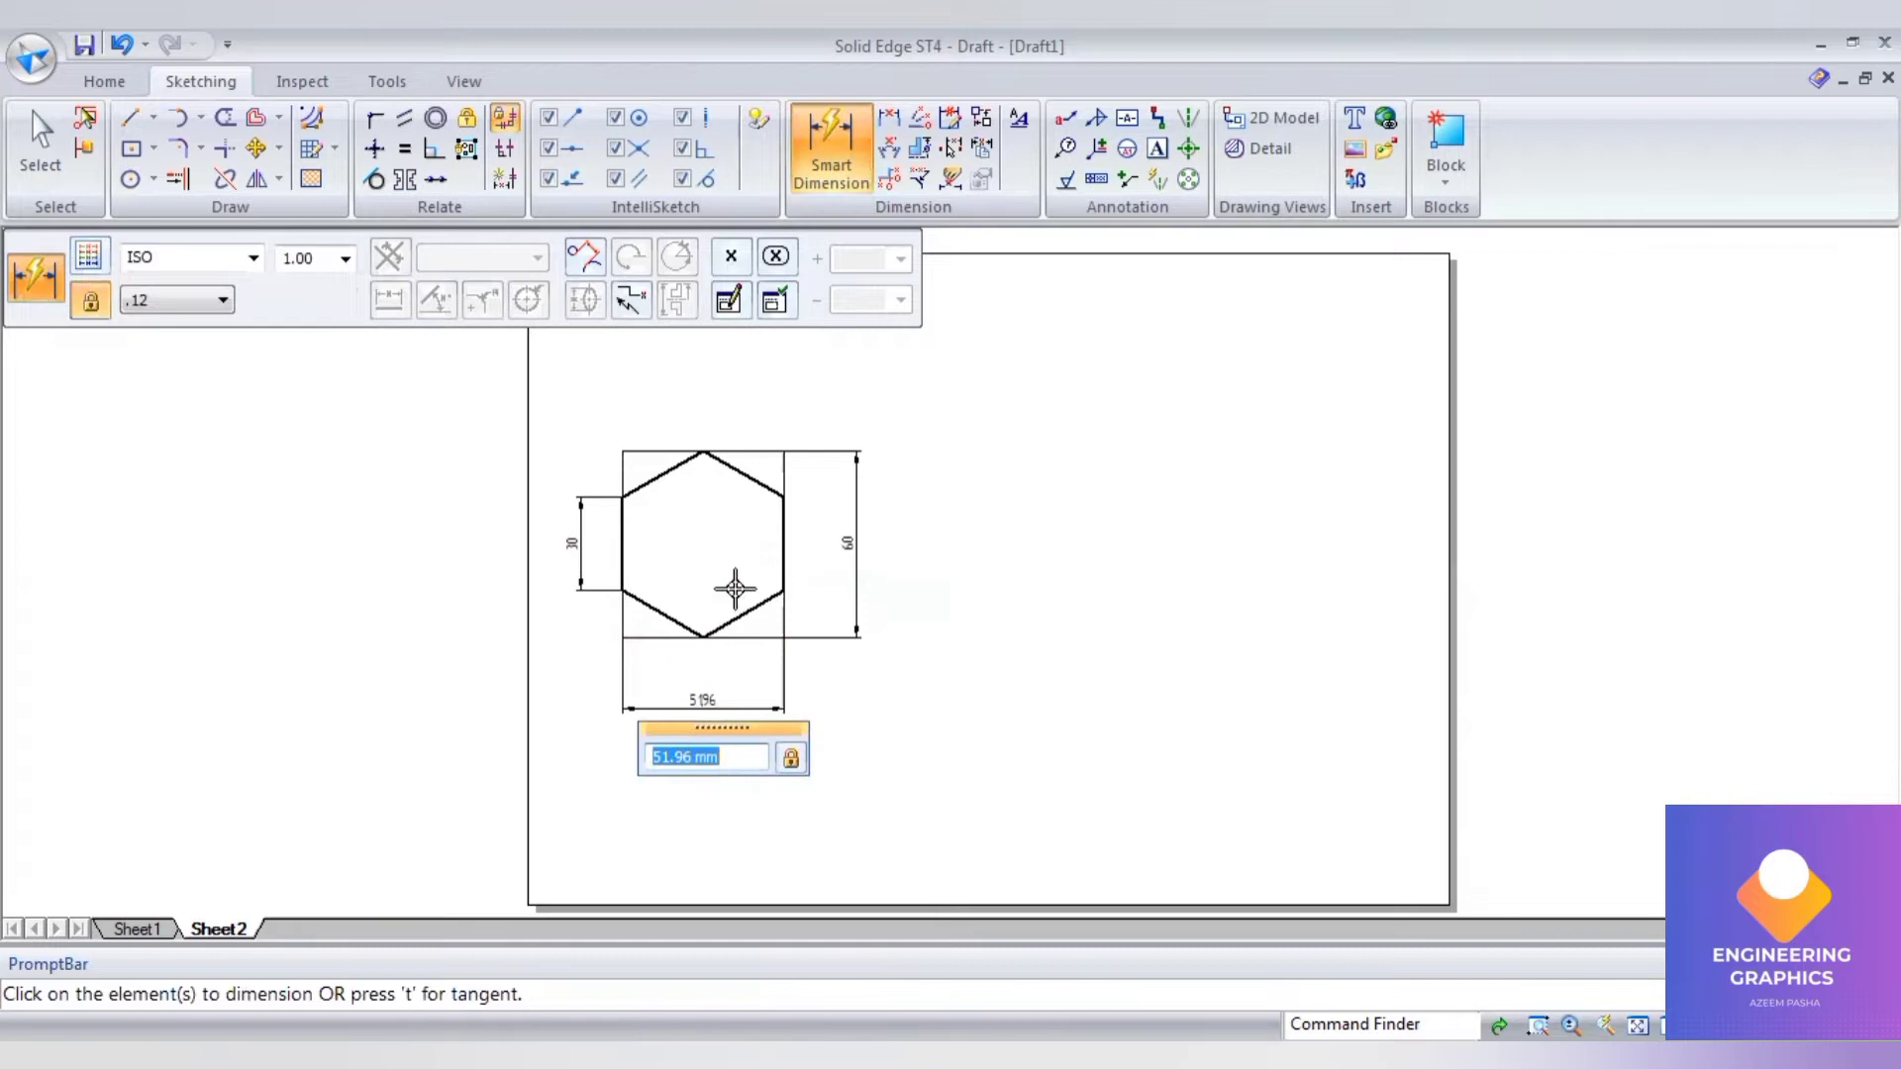
scroll(733, 581, up, 1)
scroll(616, 613, up, 1)
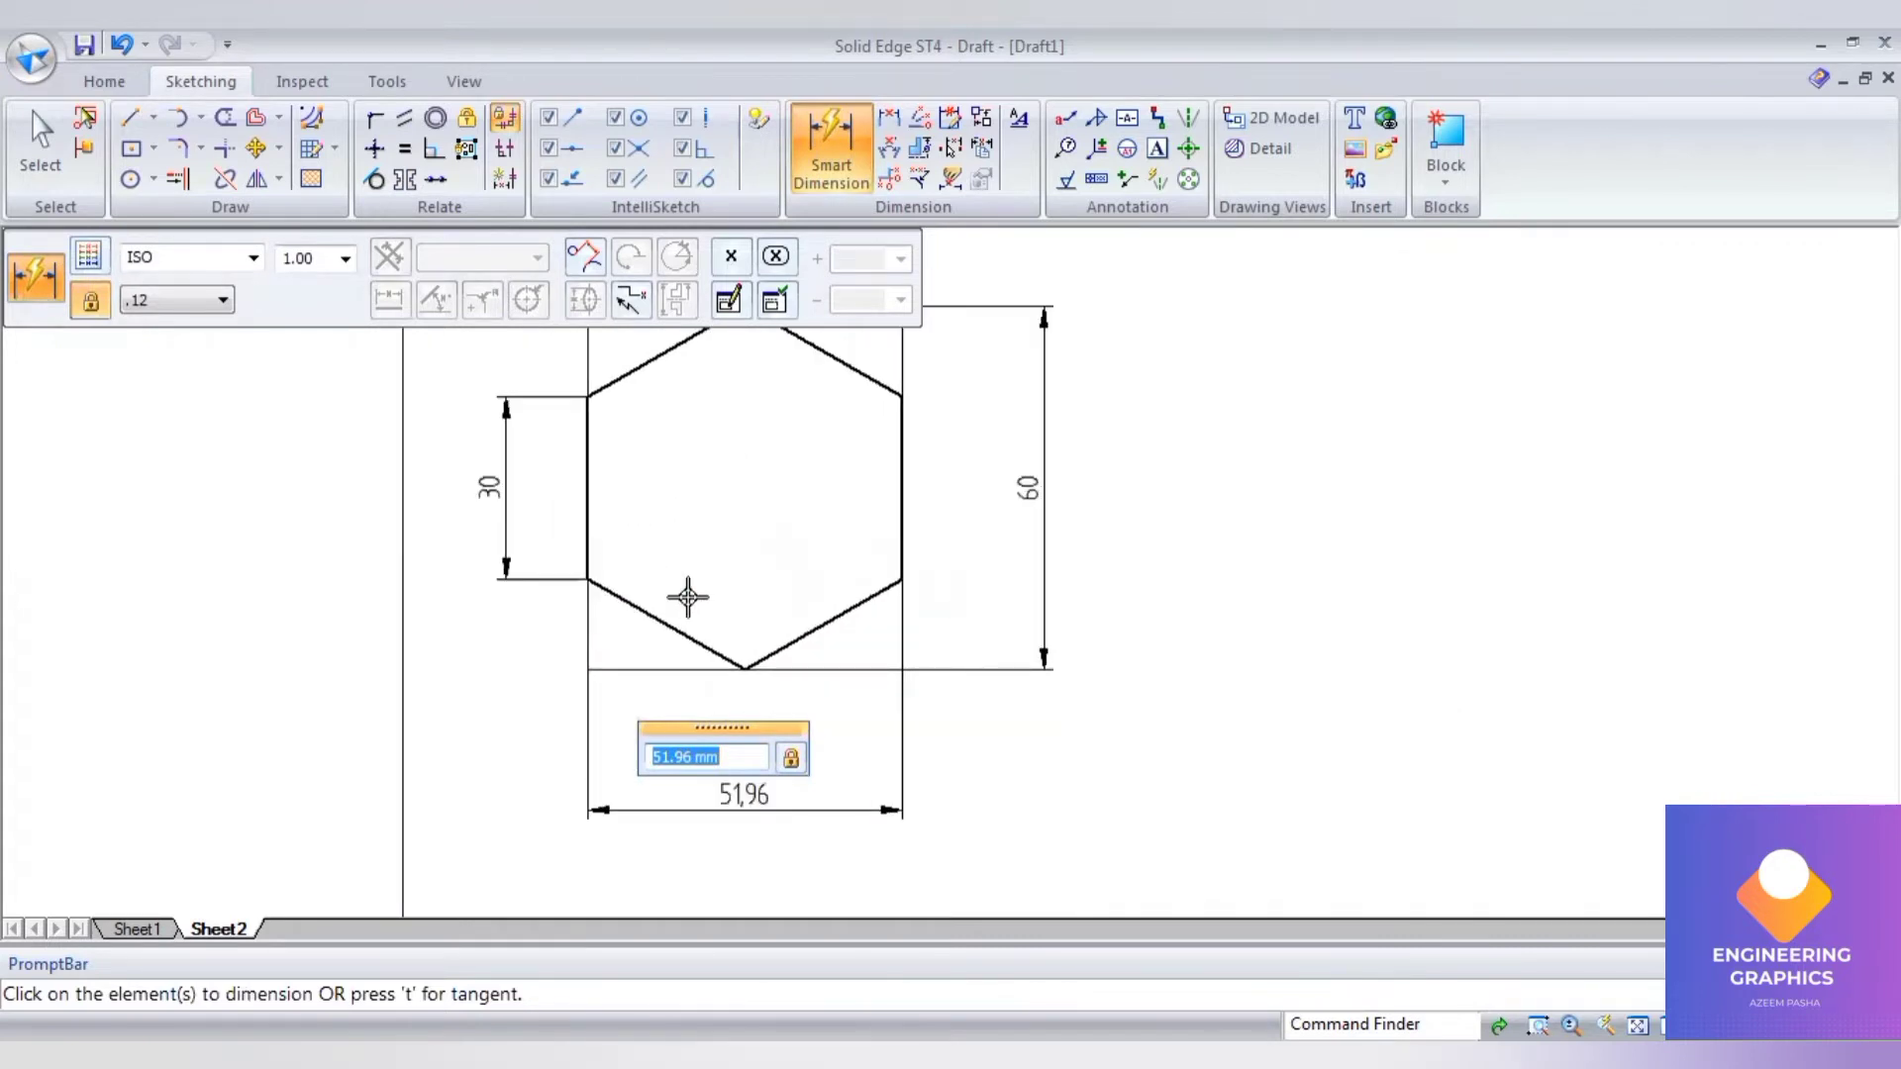
Step: Add the 15 lower offset and the 25.98 distance to the hexagon's top vertex, then fit the view
click(602, 587)
click(521, 608)
scroll(802, 549, down, 1)
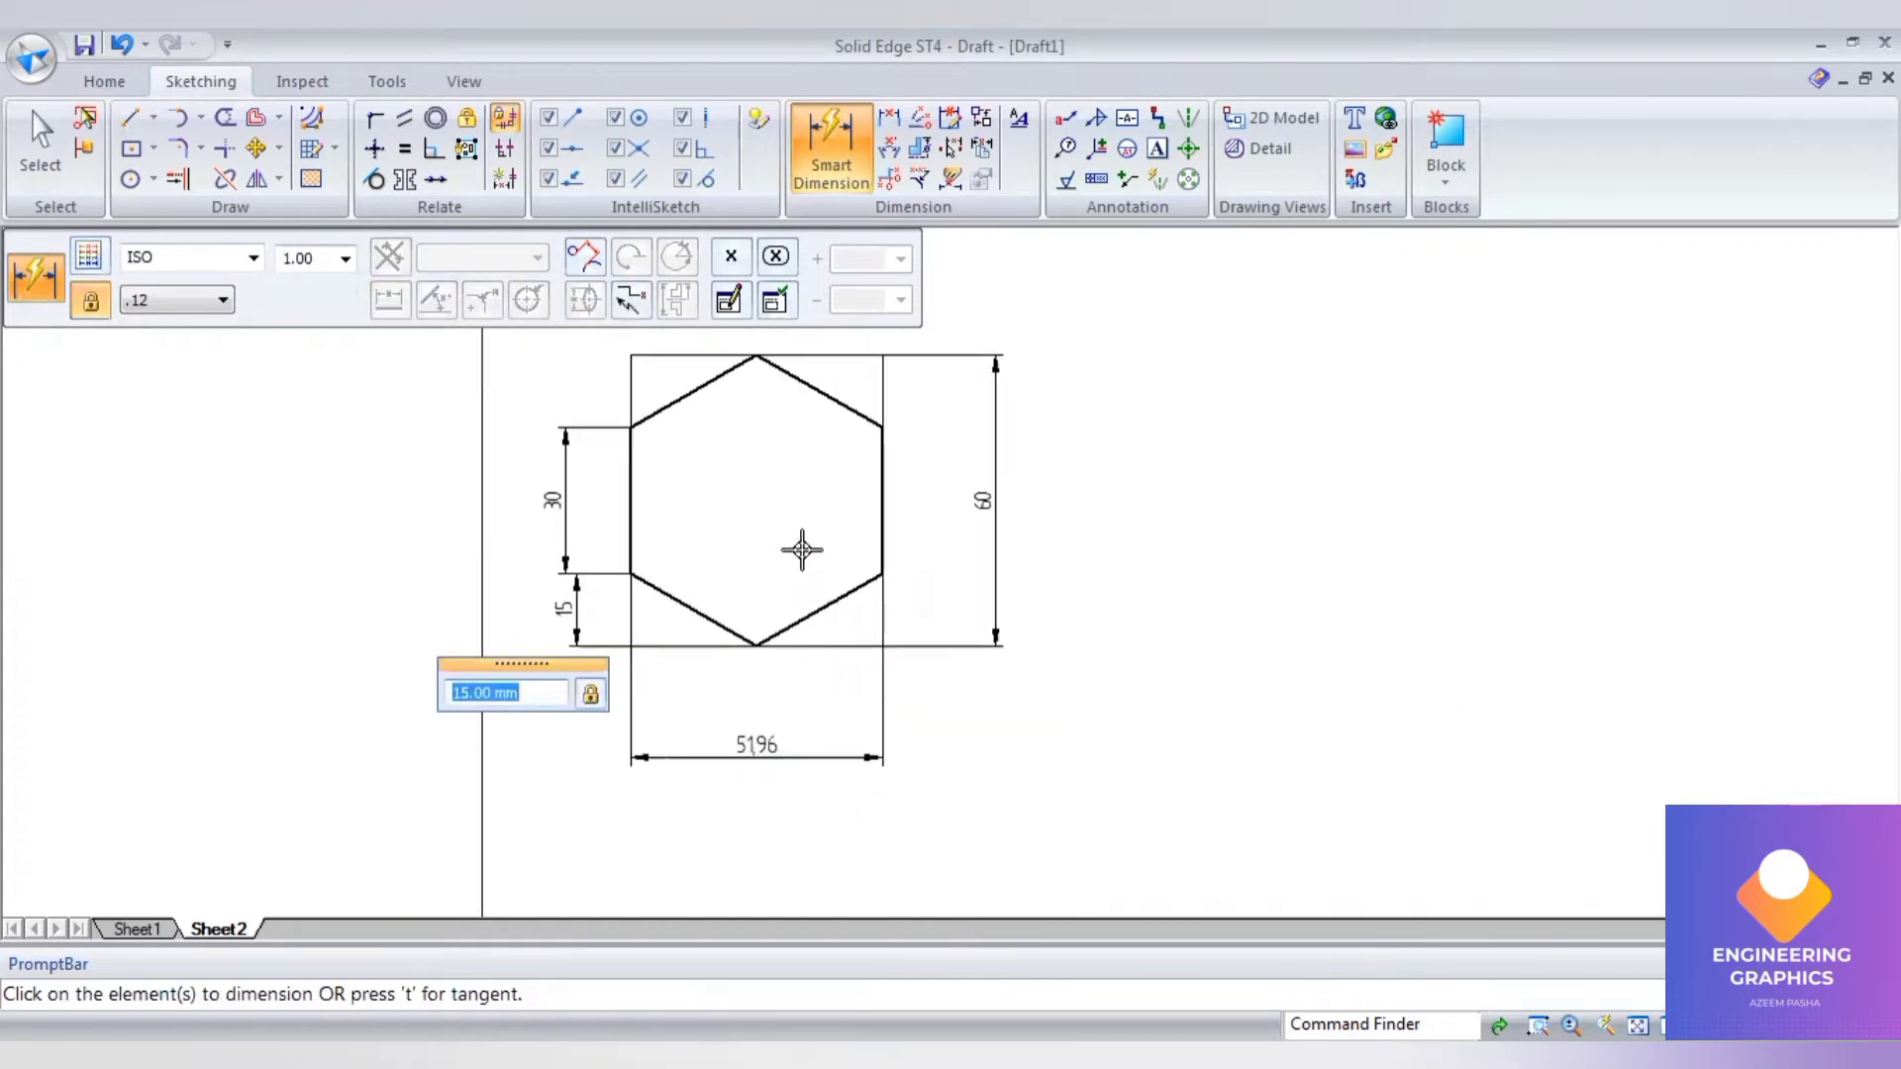
scroll(730, 493, down, 1)
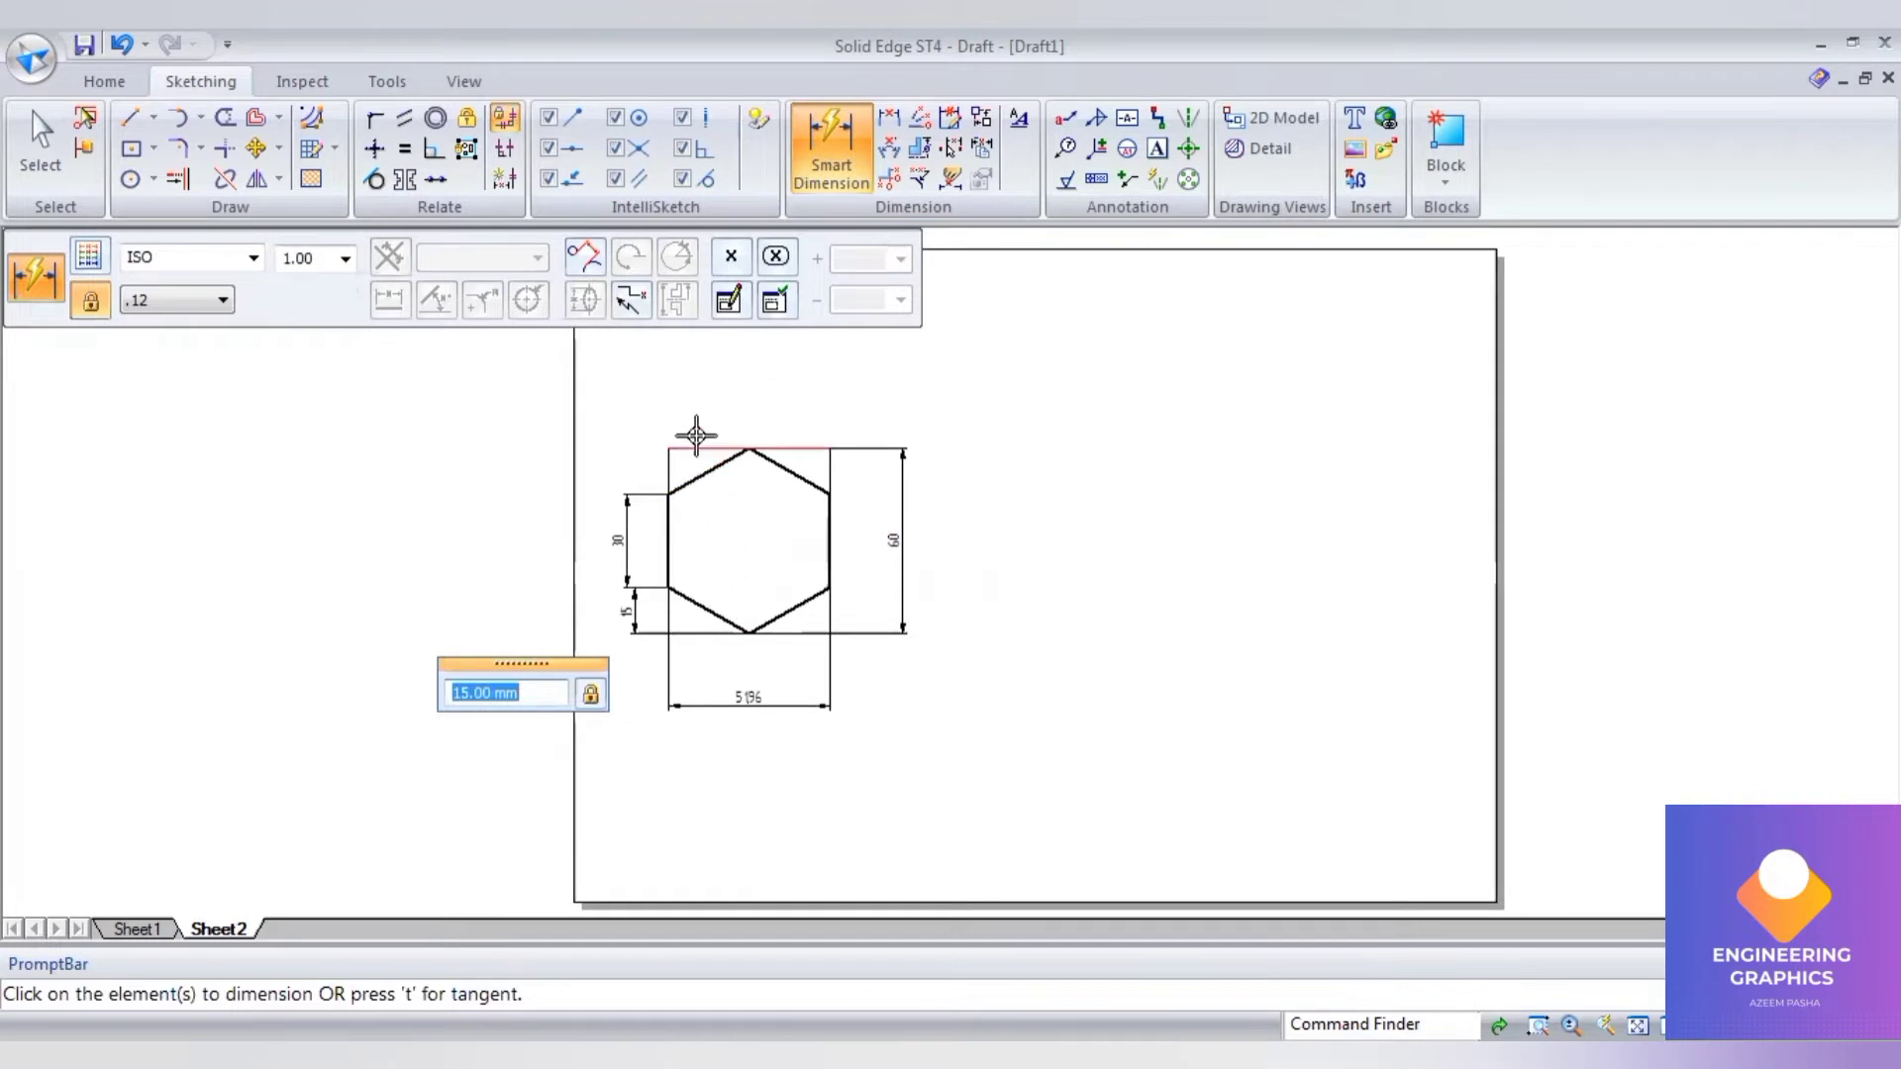
scroll(703, 431, up, 1)
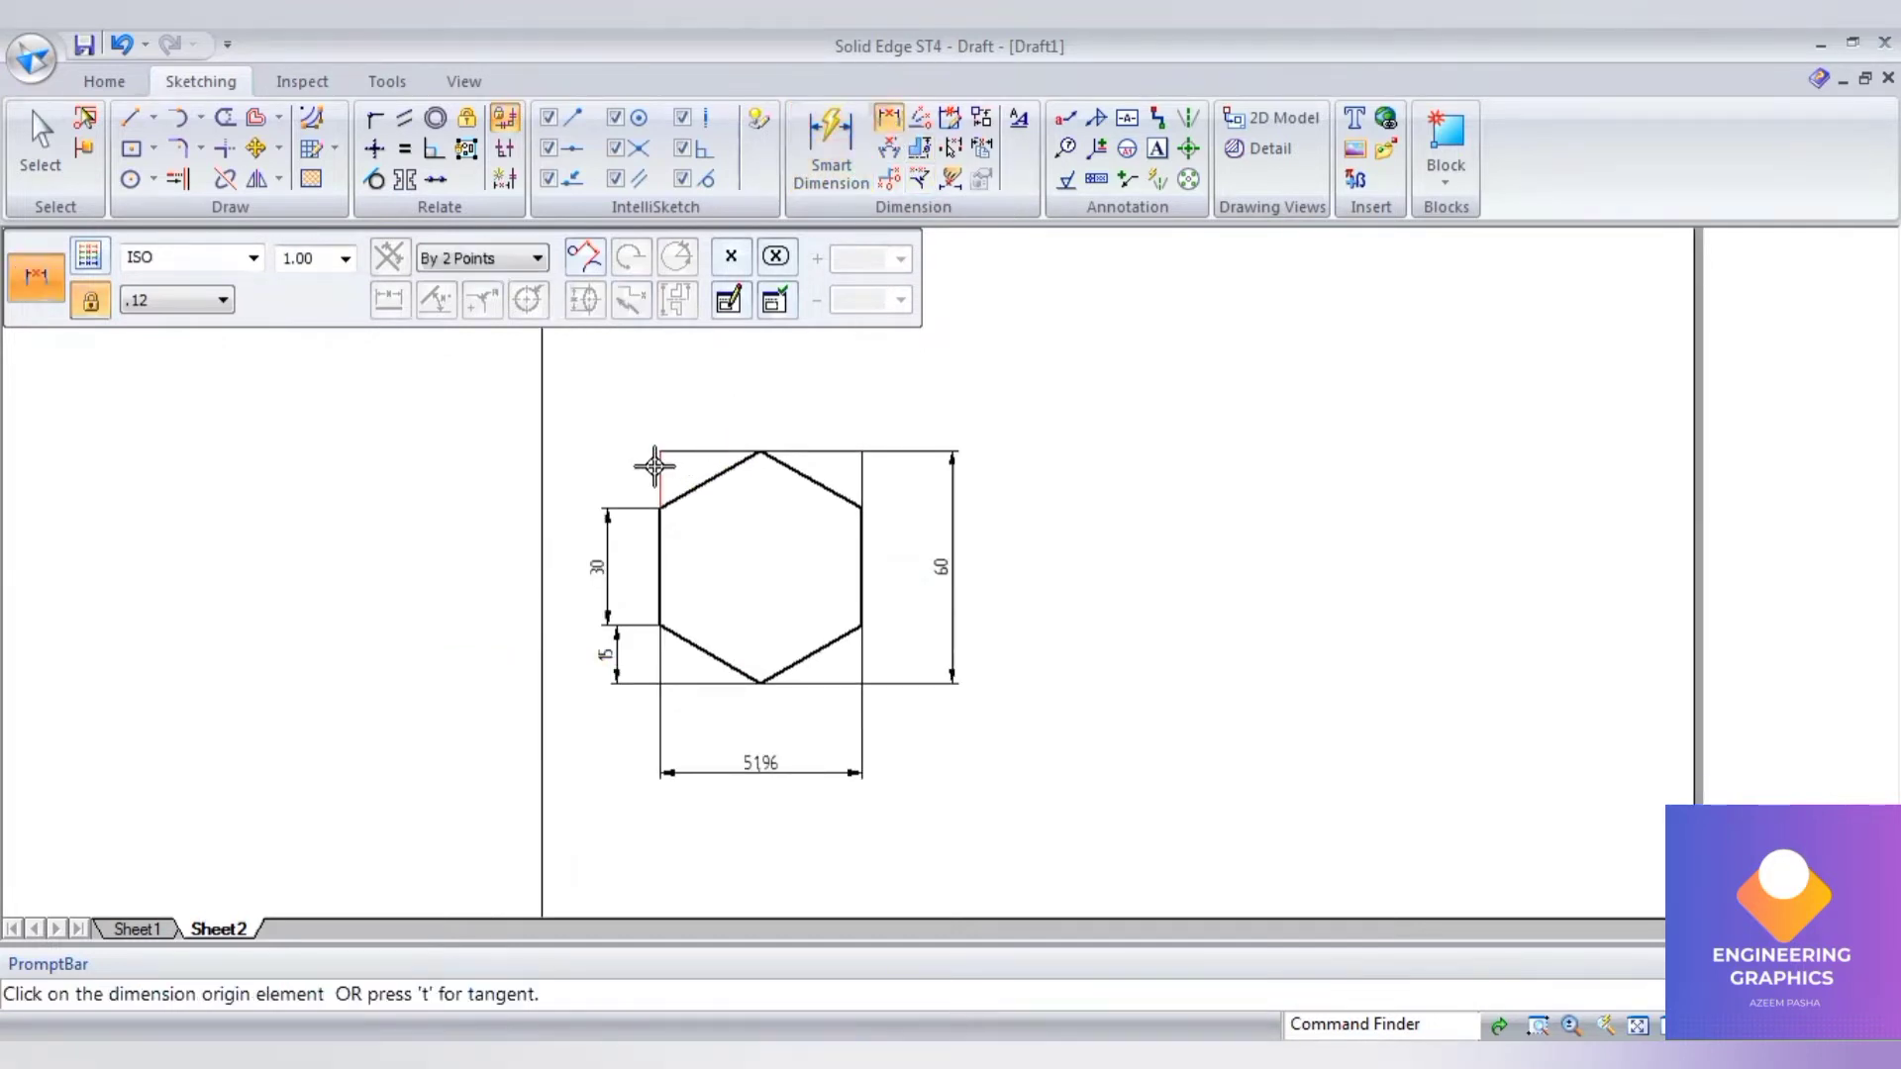
click(754, 450)
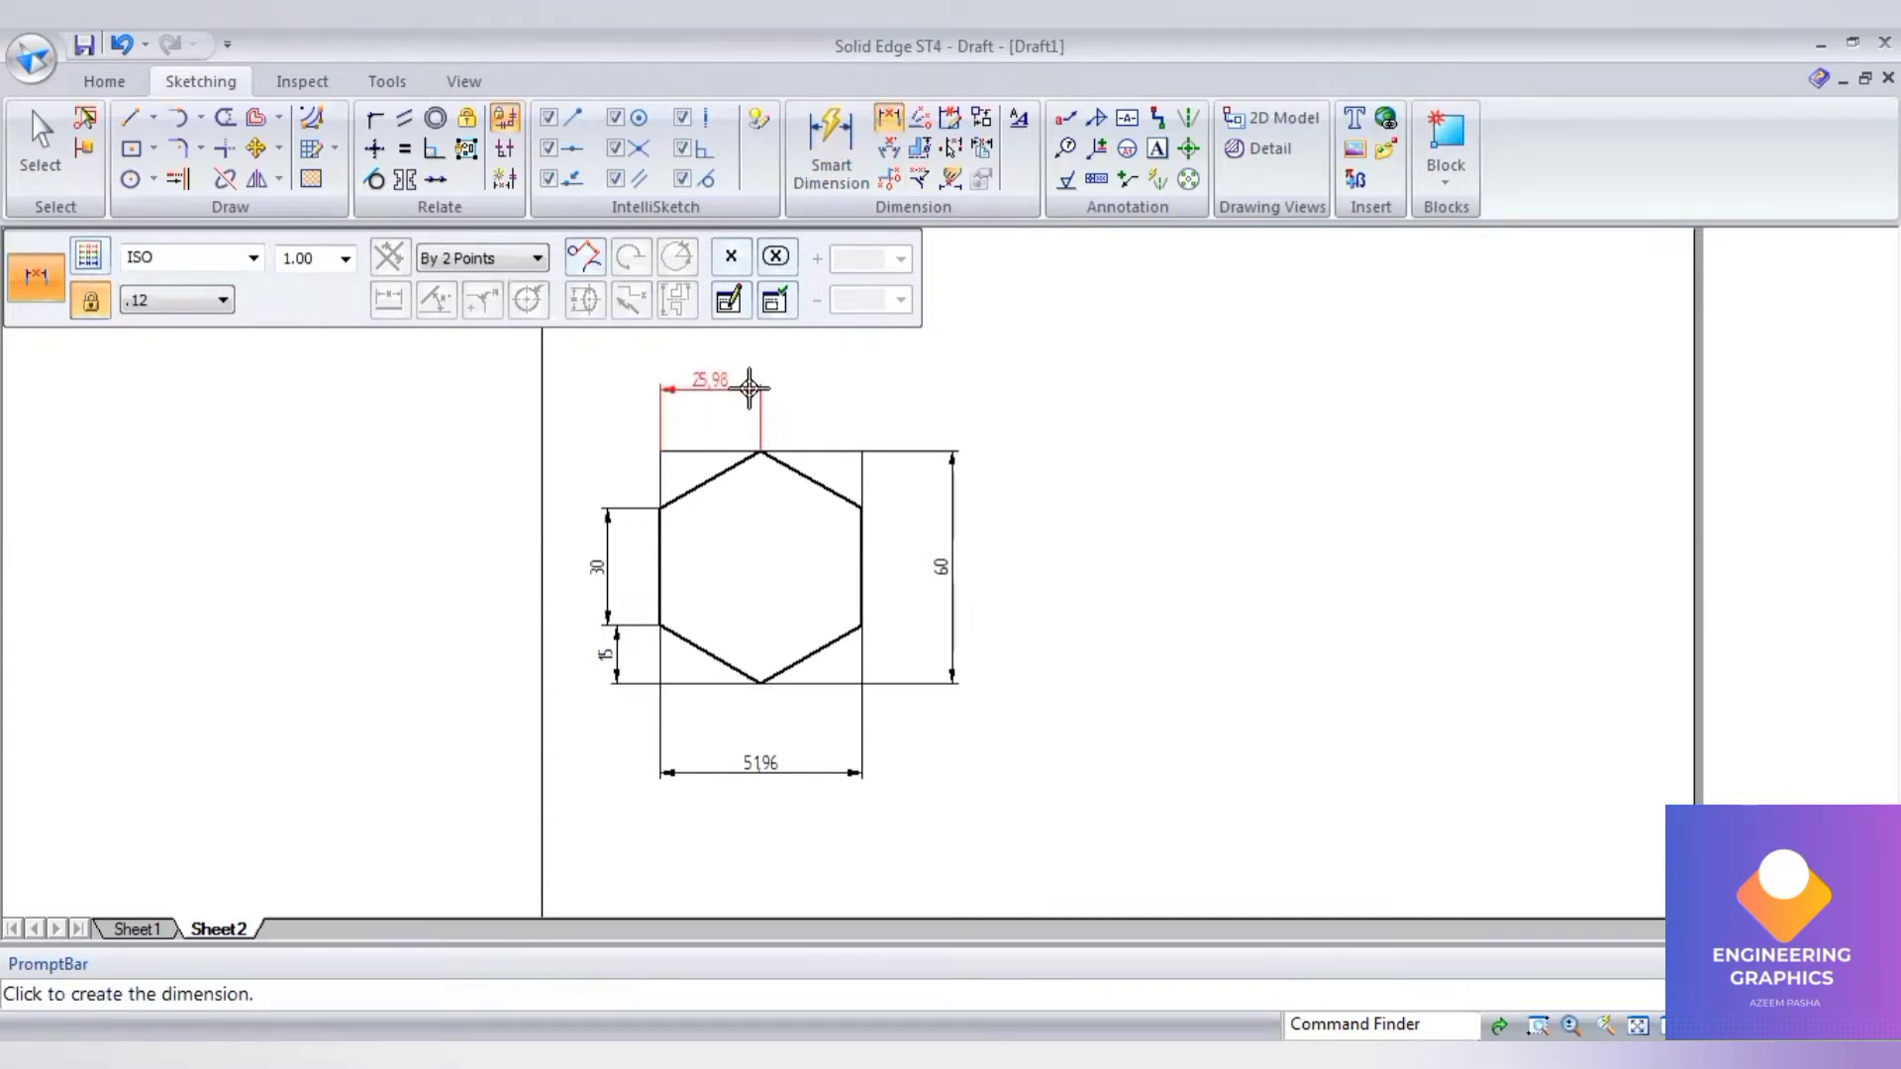
scroll(750, 388, up, 1)
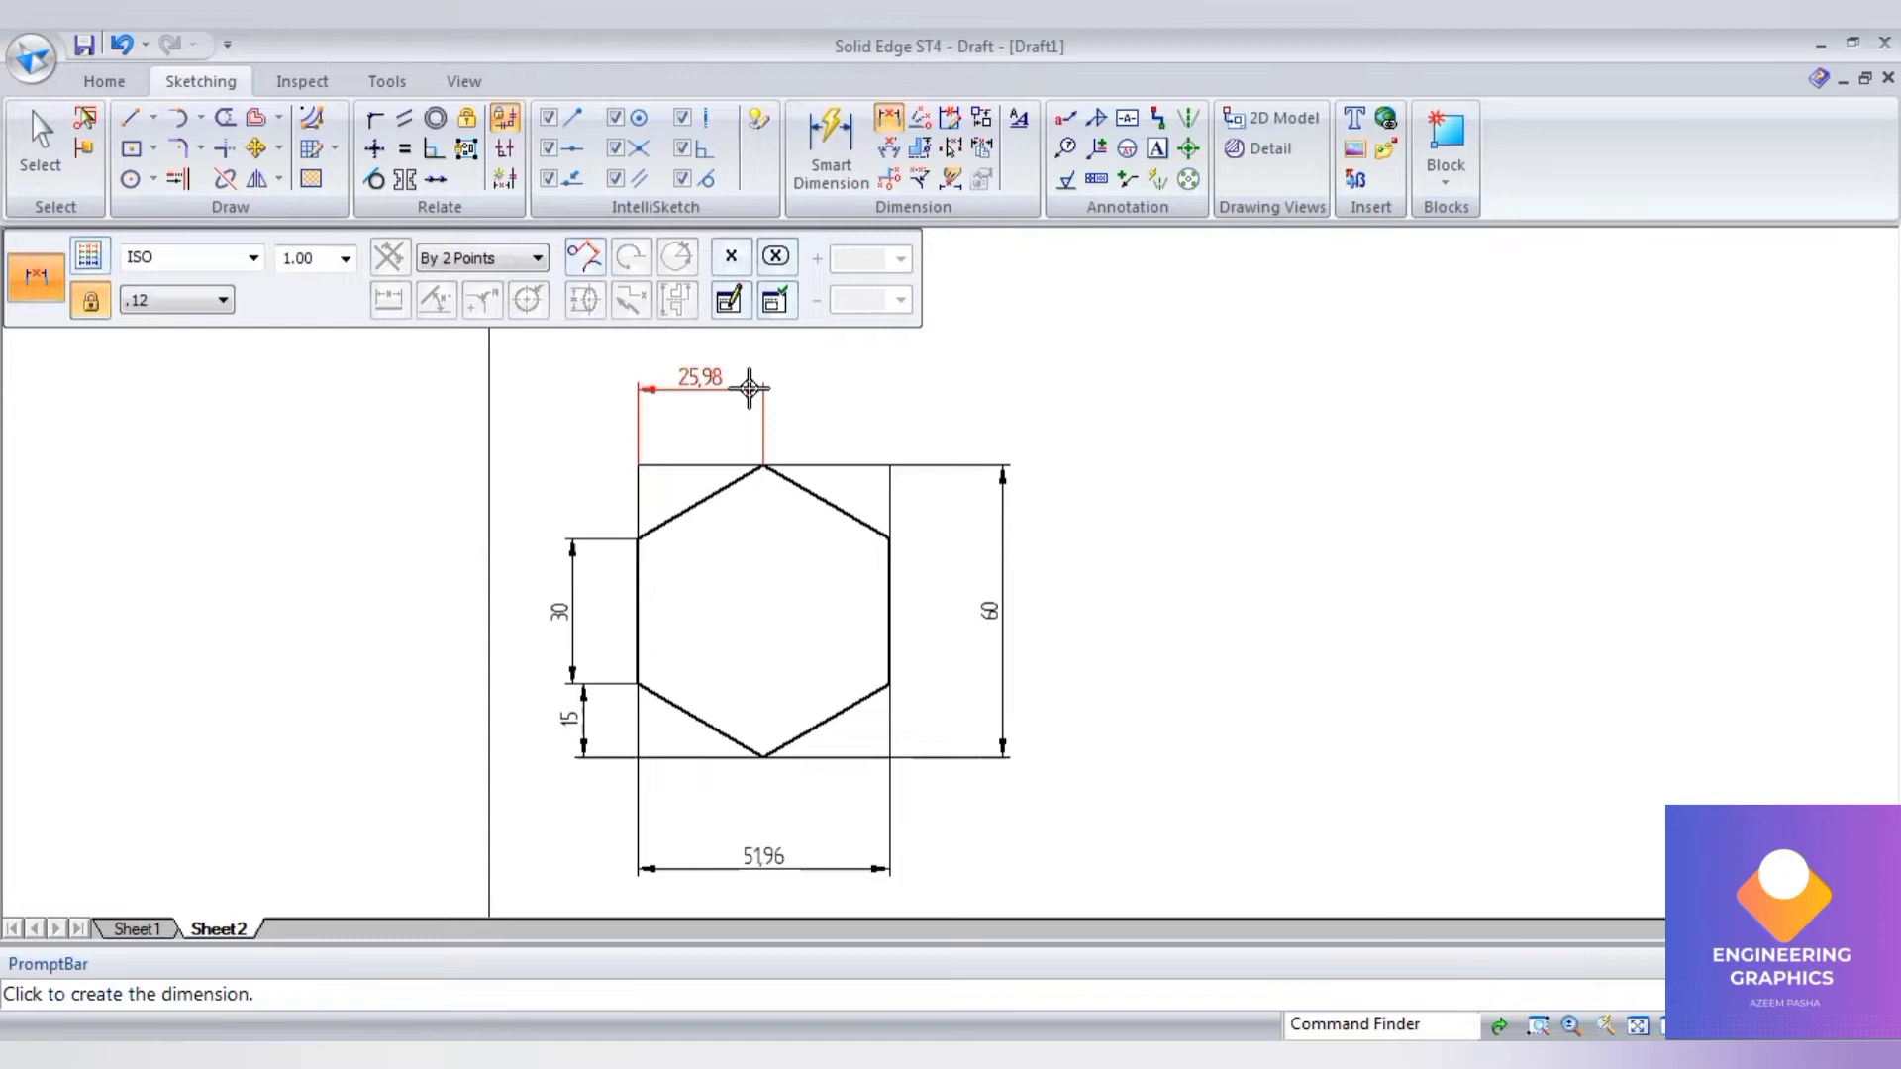
click(749, 388)
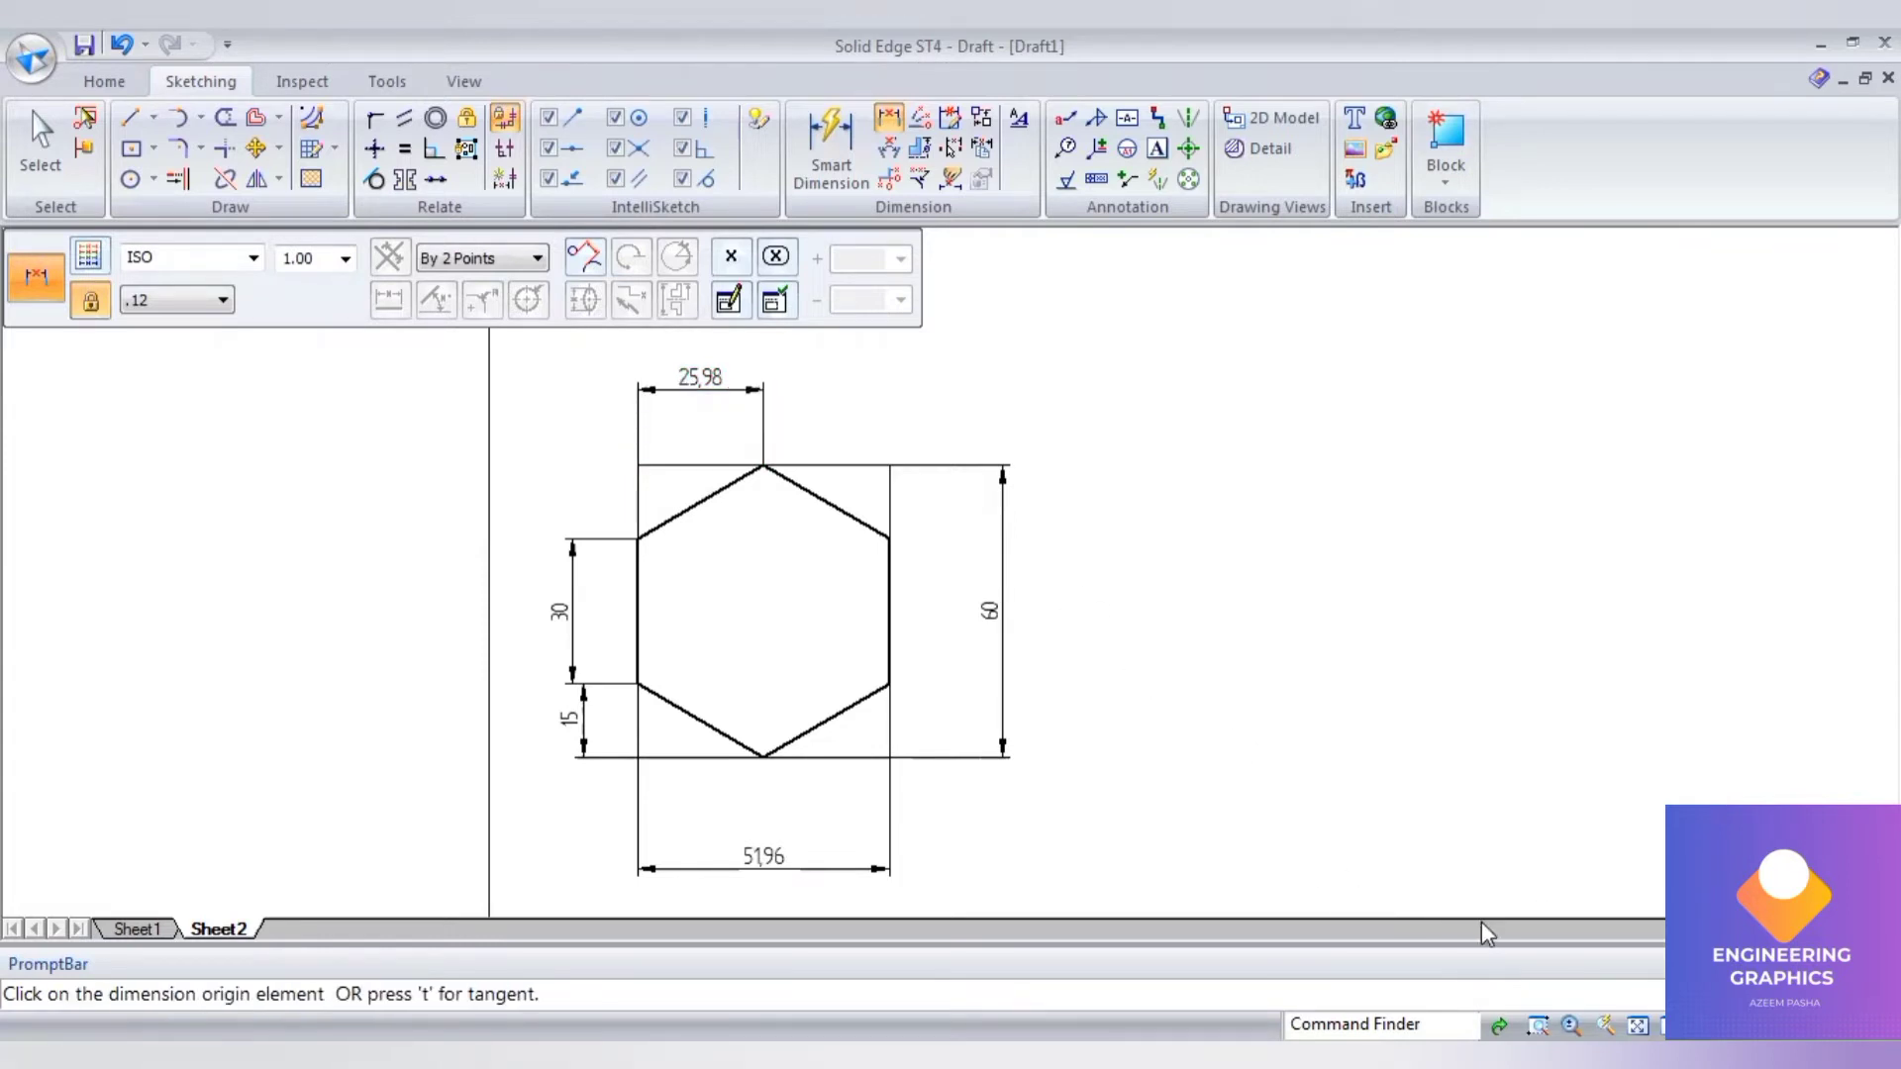
middle_click(928, 463)
middle_click(927, 464)
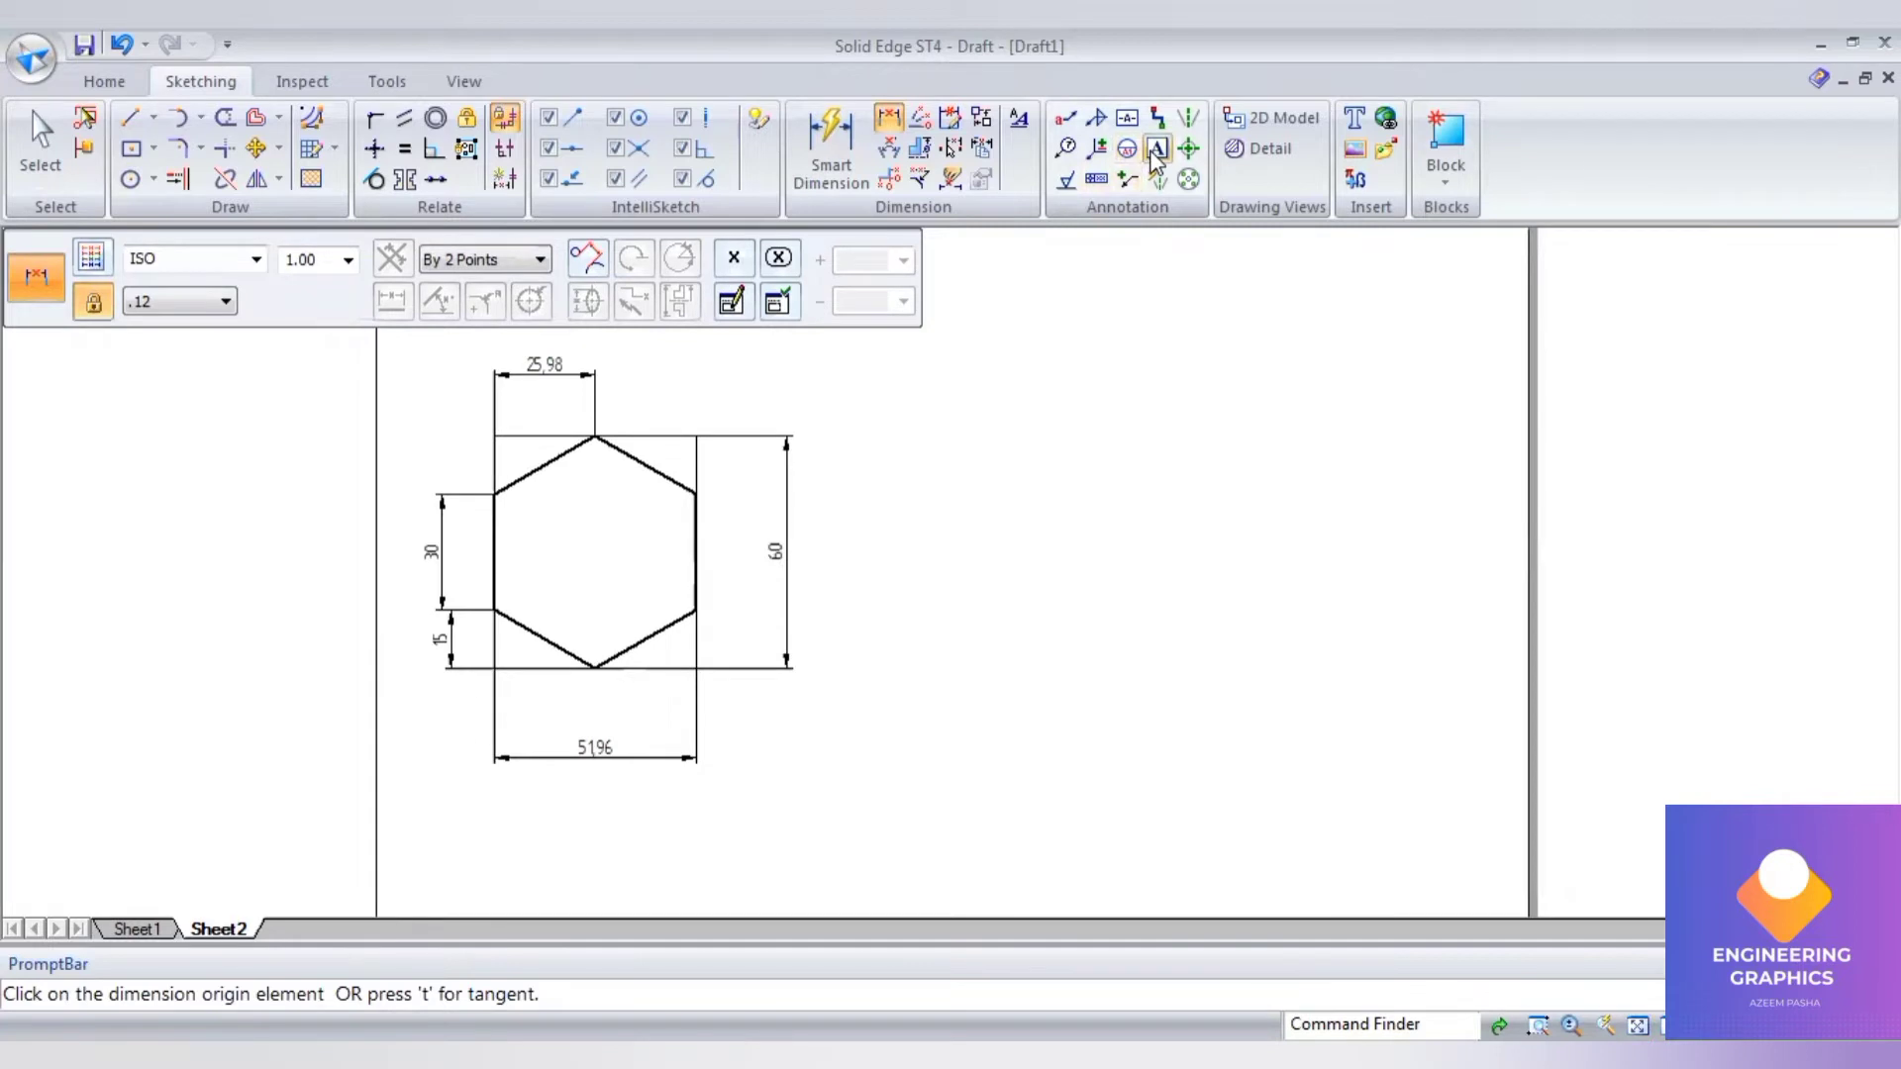
Step: Place text labels 2, 3 and 4 beside the box's bottom-right, top-right and top-left corners
click(1154, 151)
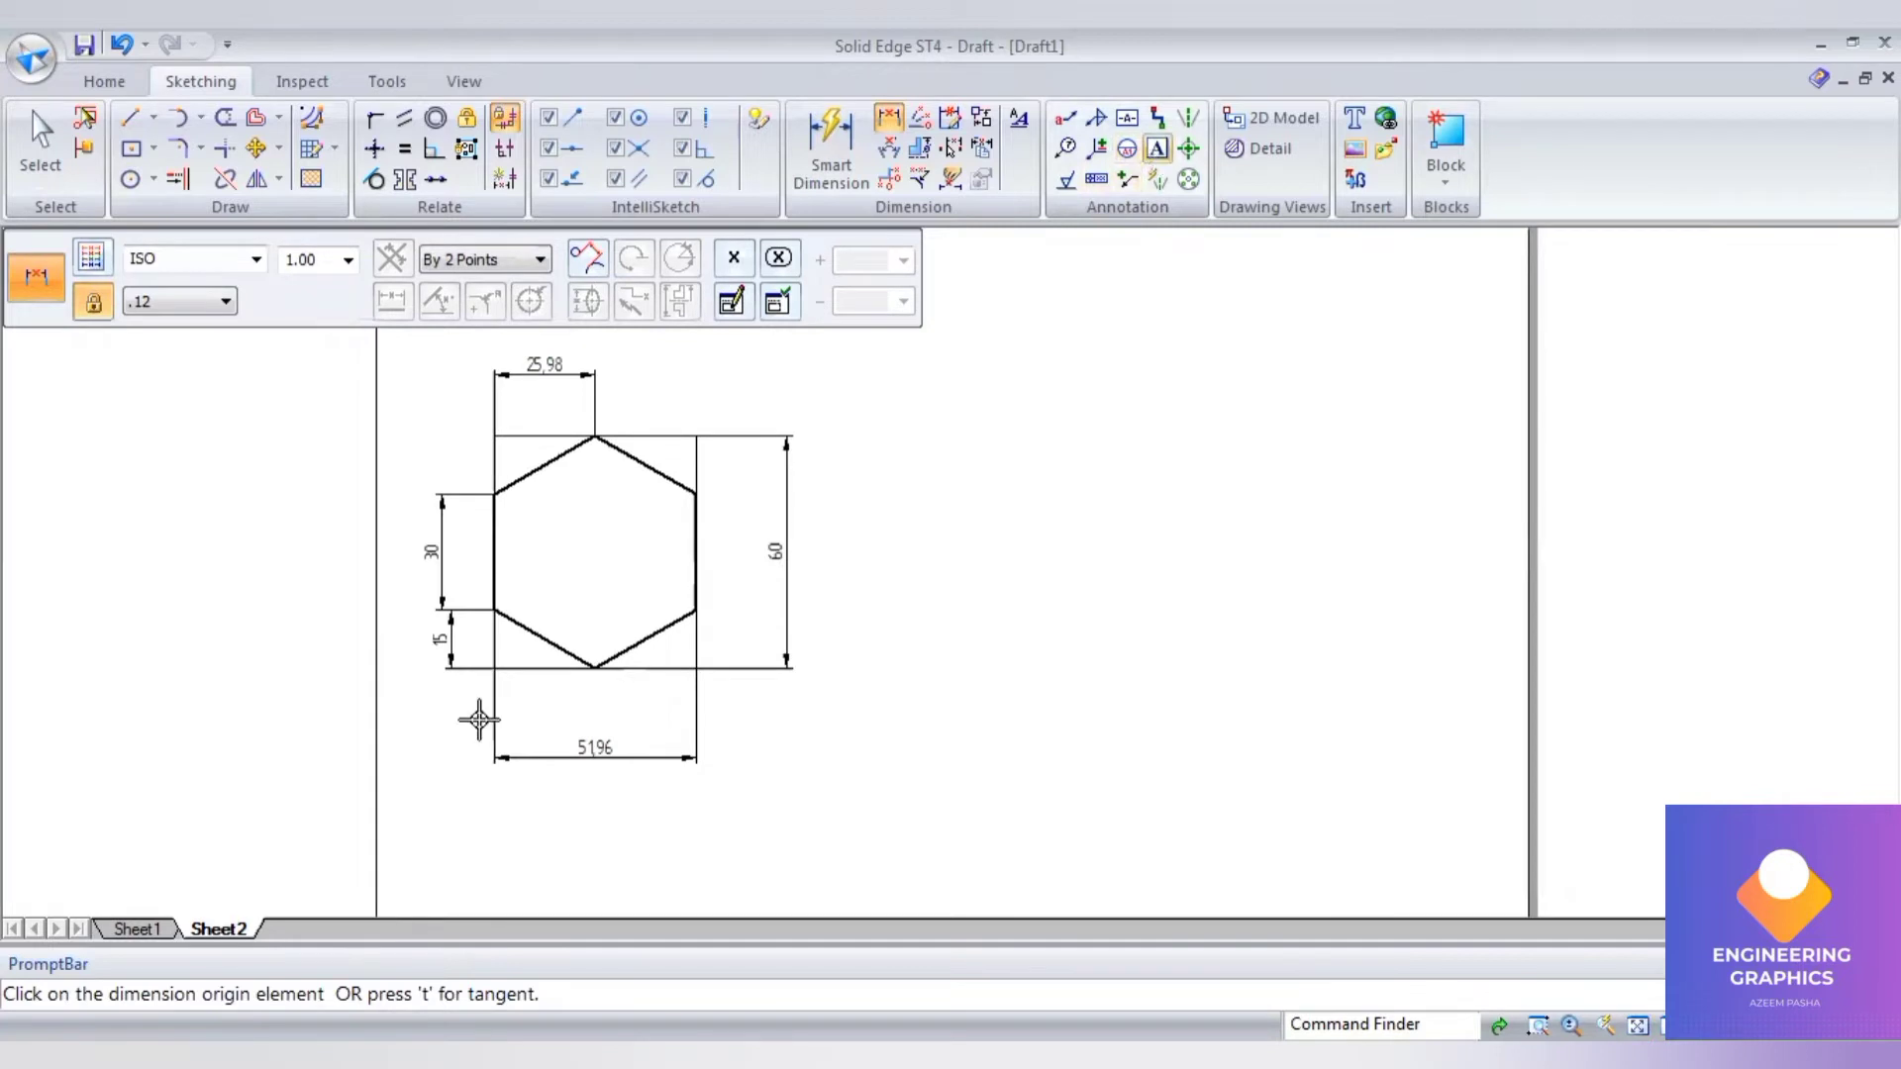
click(714, 677)
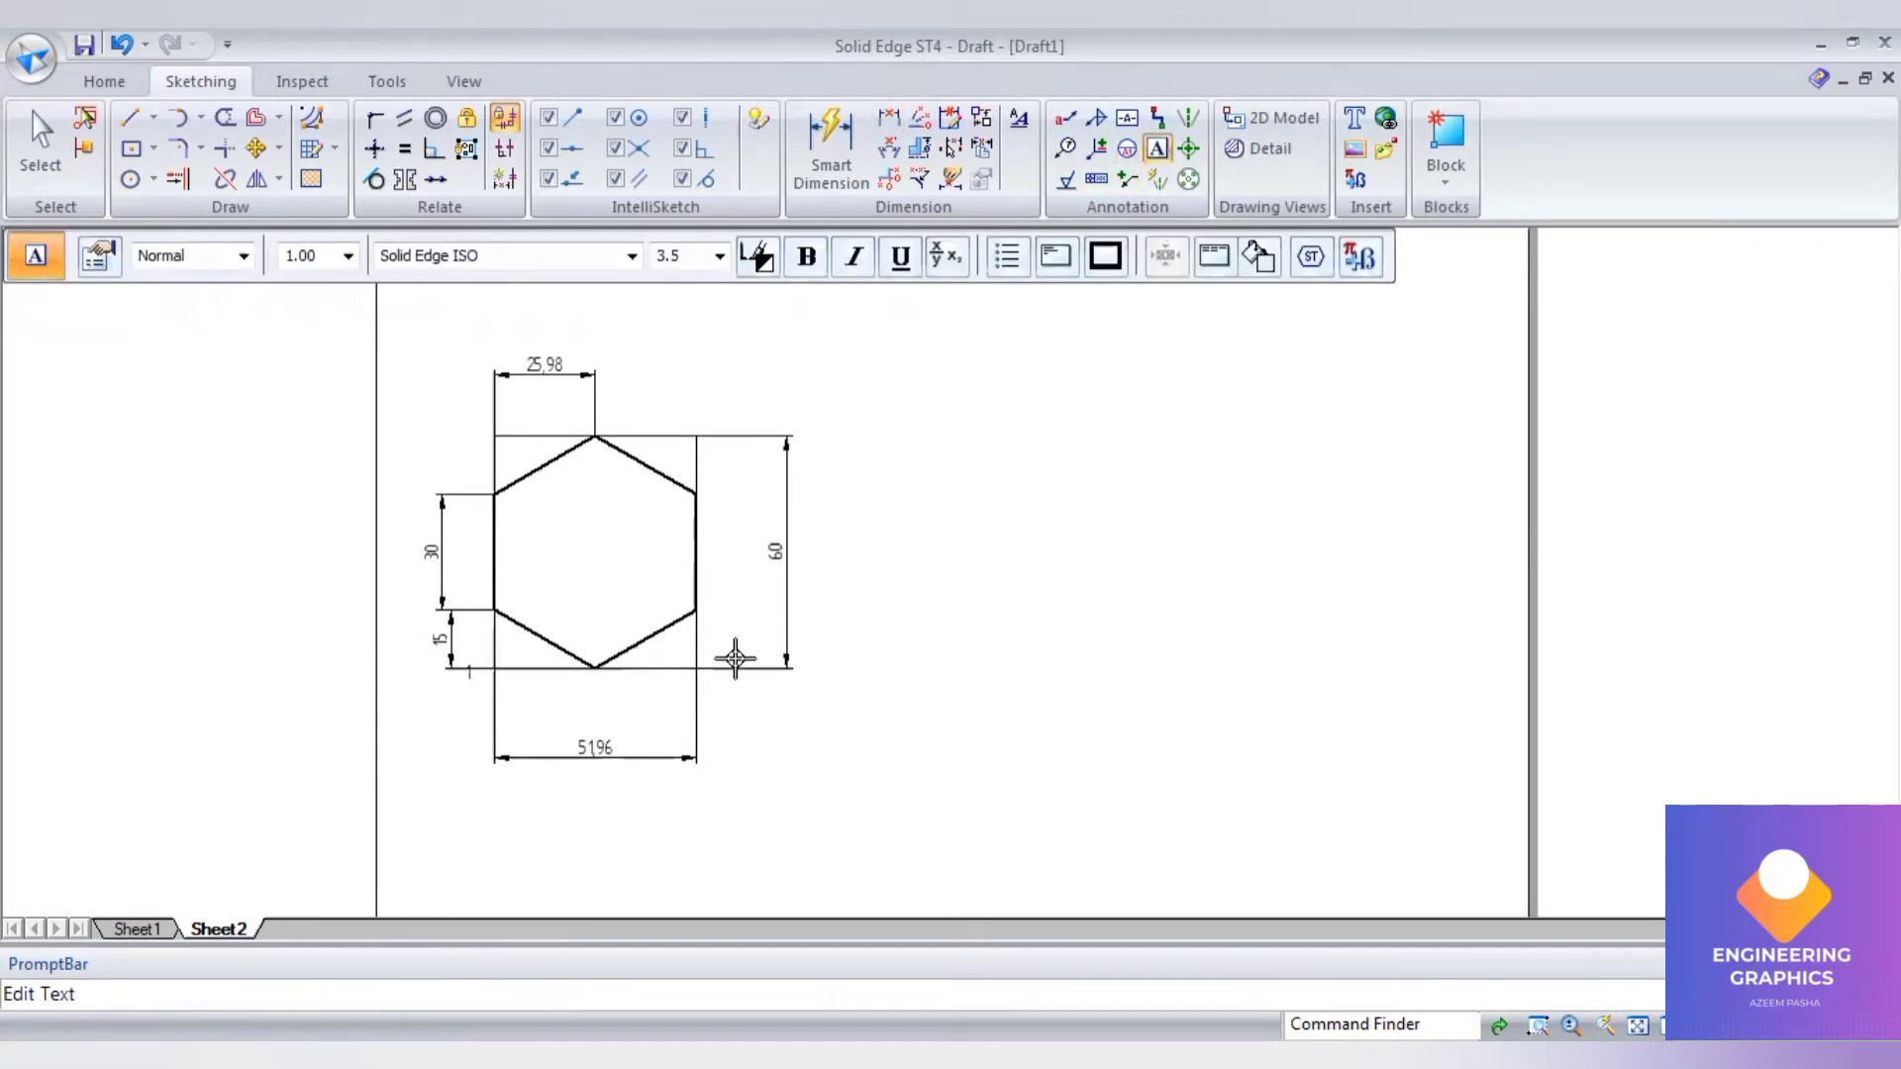
text(2)
click(702, 397)
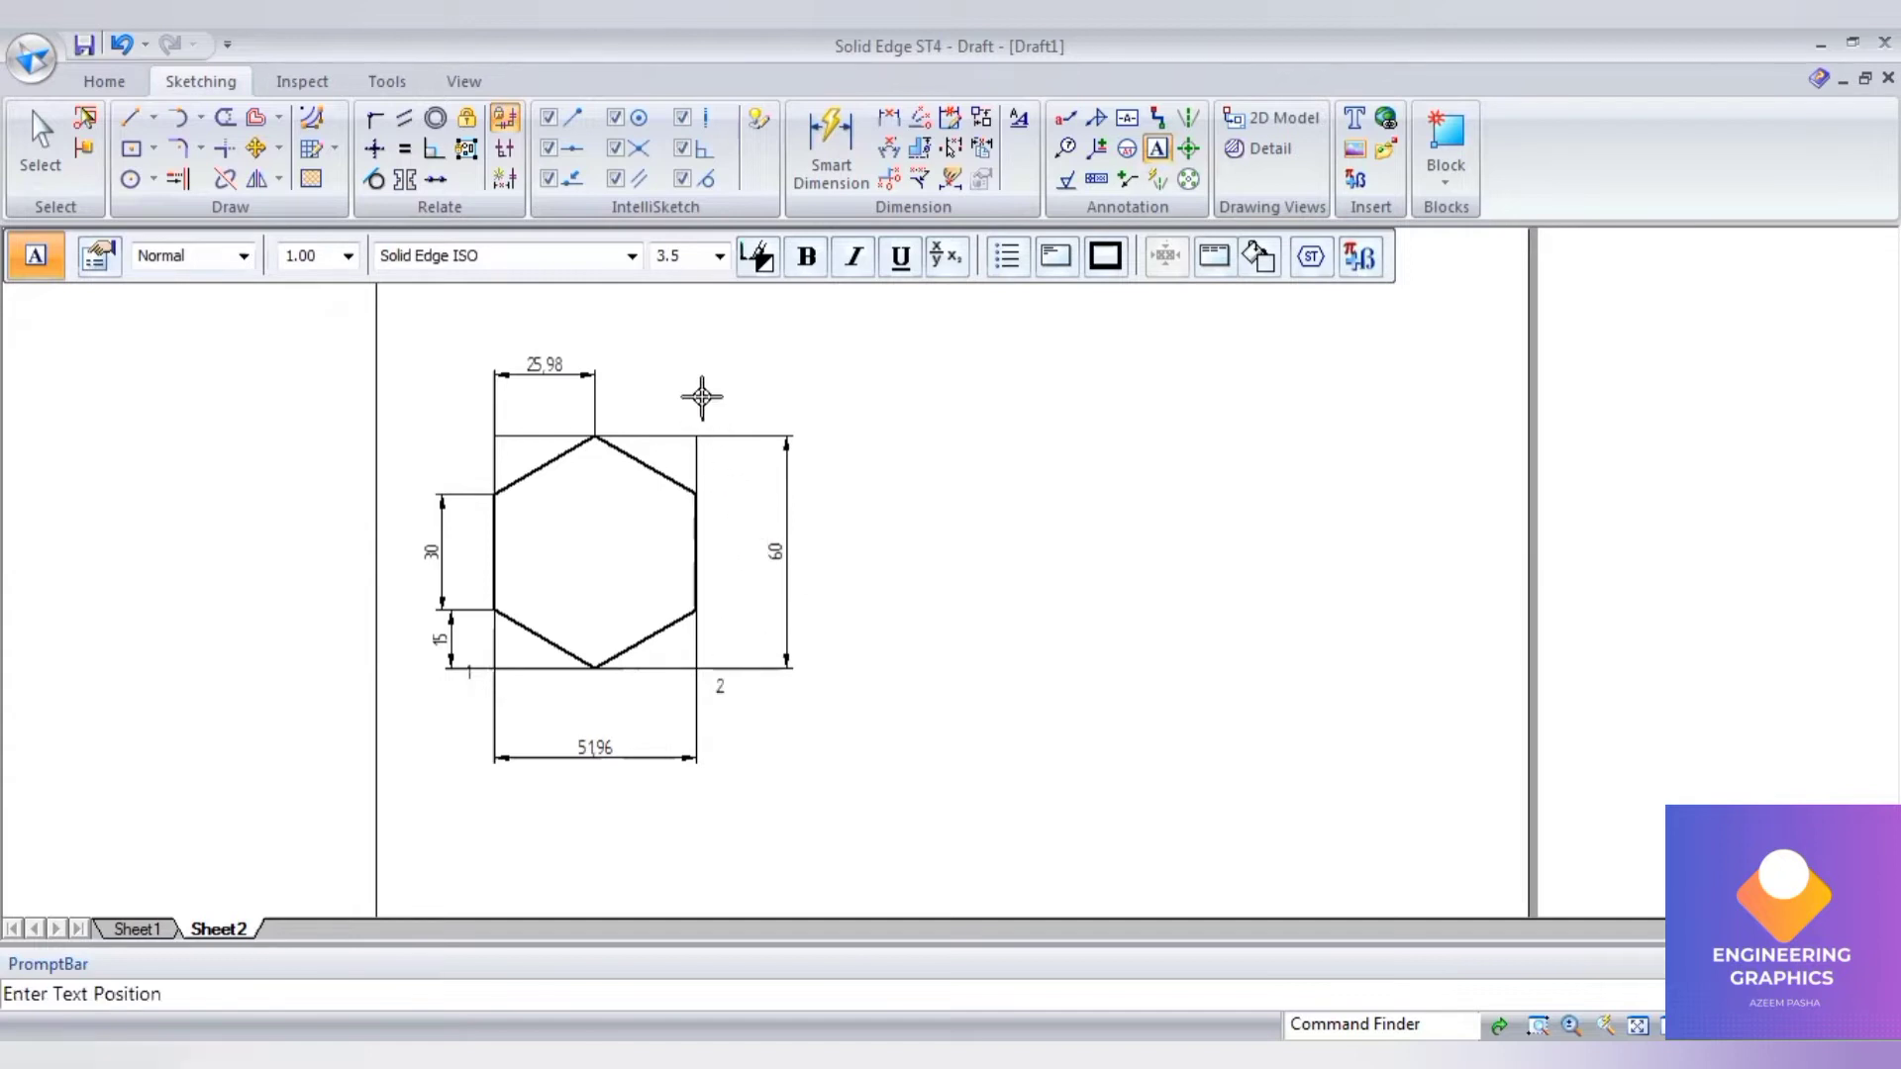
text(3)
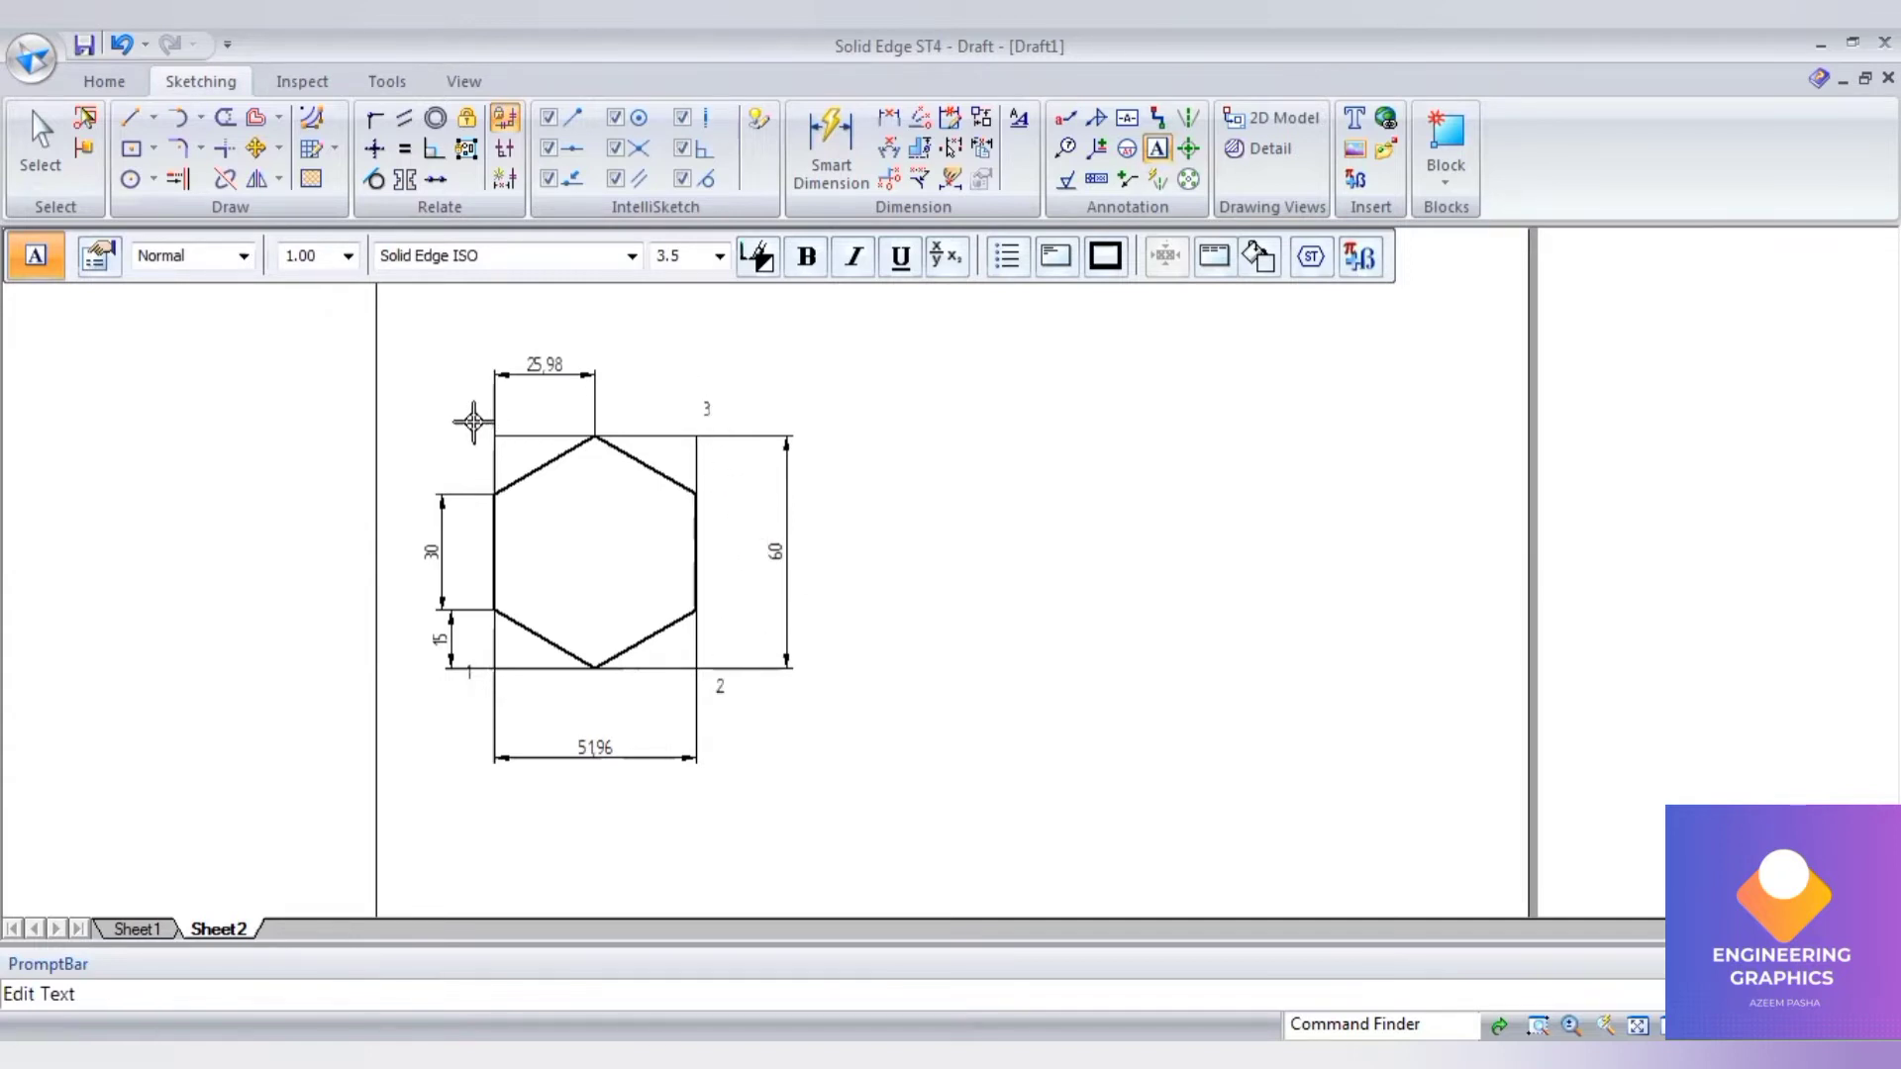
click(476, 423)
text(4)
click(129, 119)
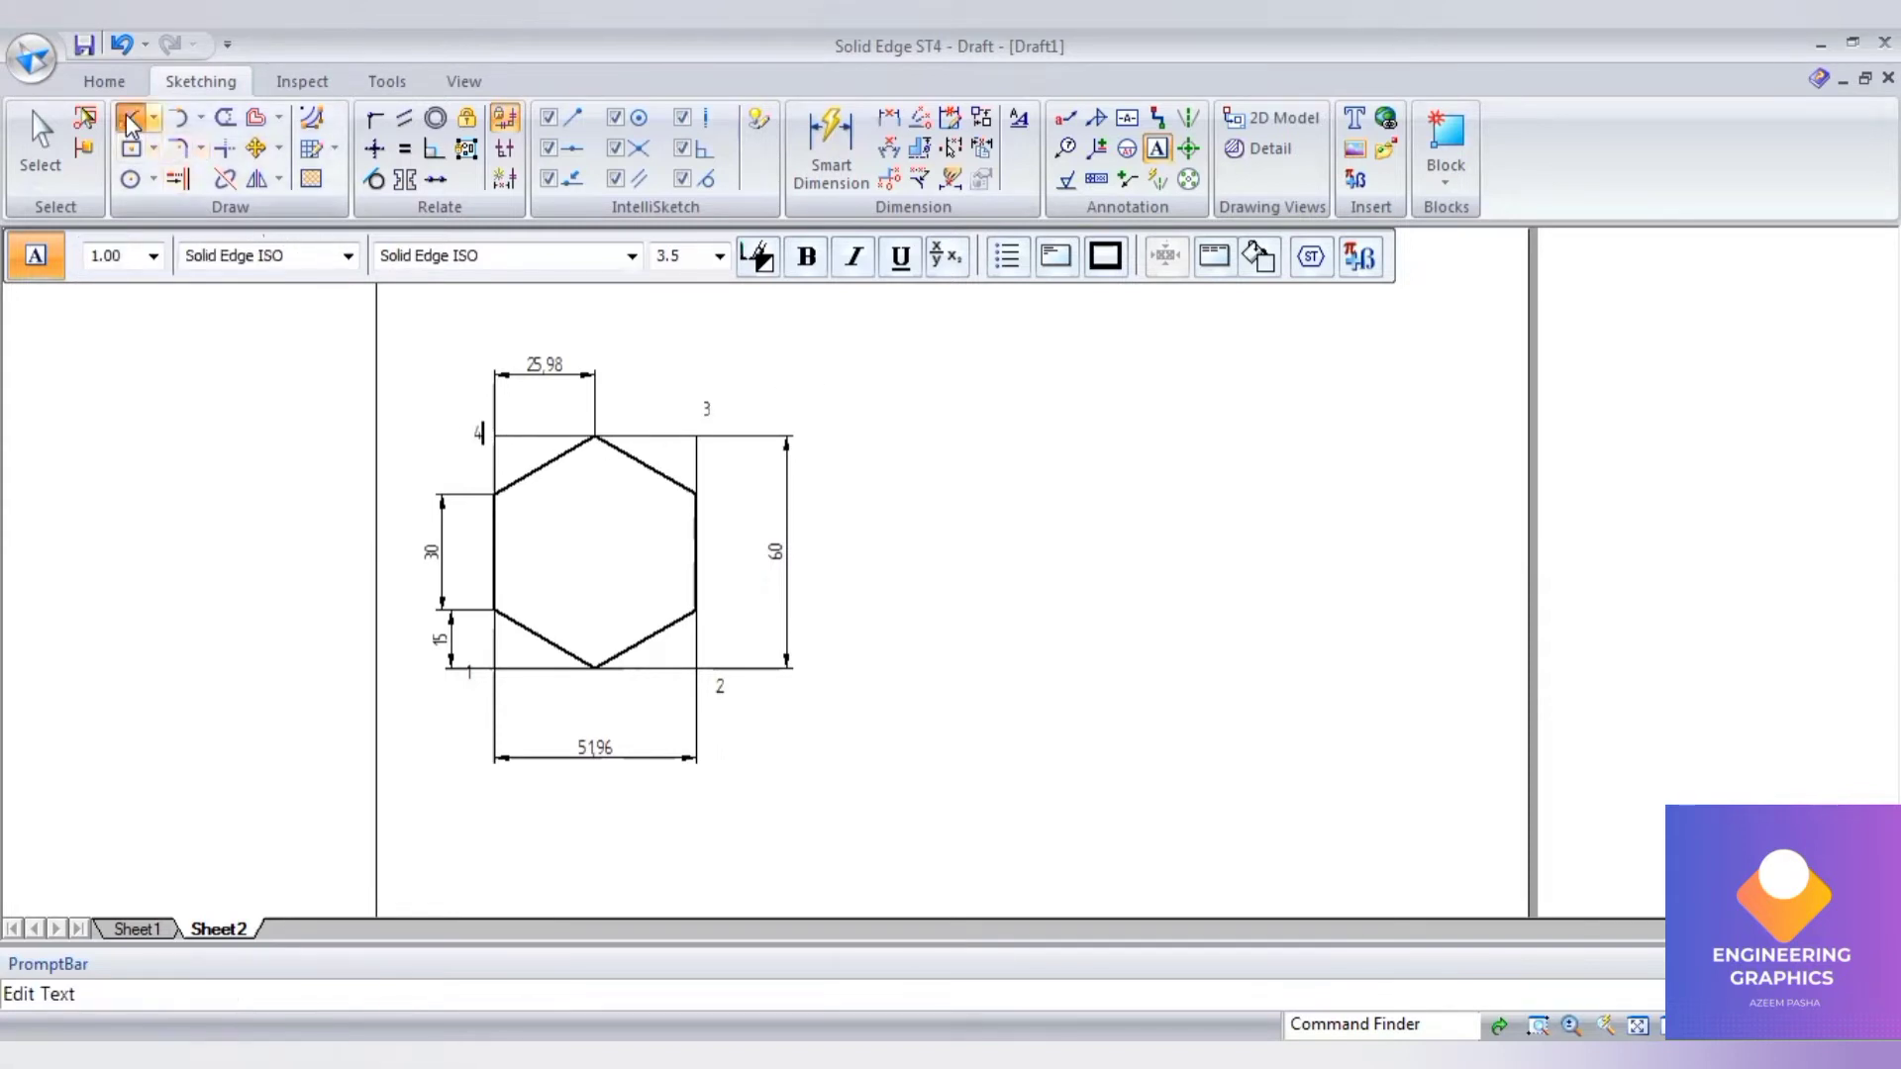
Step: Draw a horizontal 0.13 mm base line below and right of the hexagon
click(359, 256)
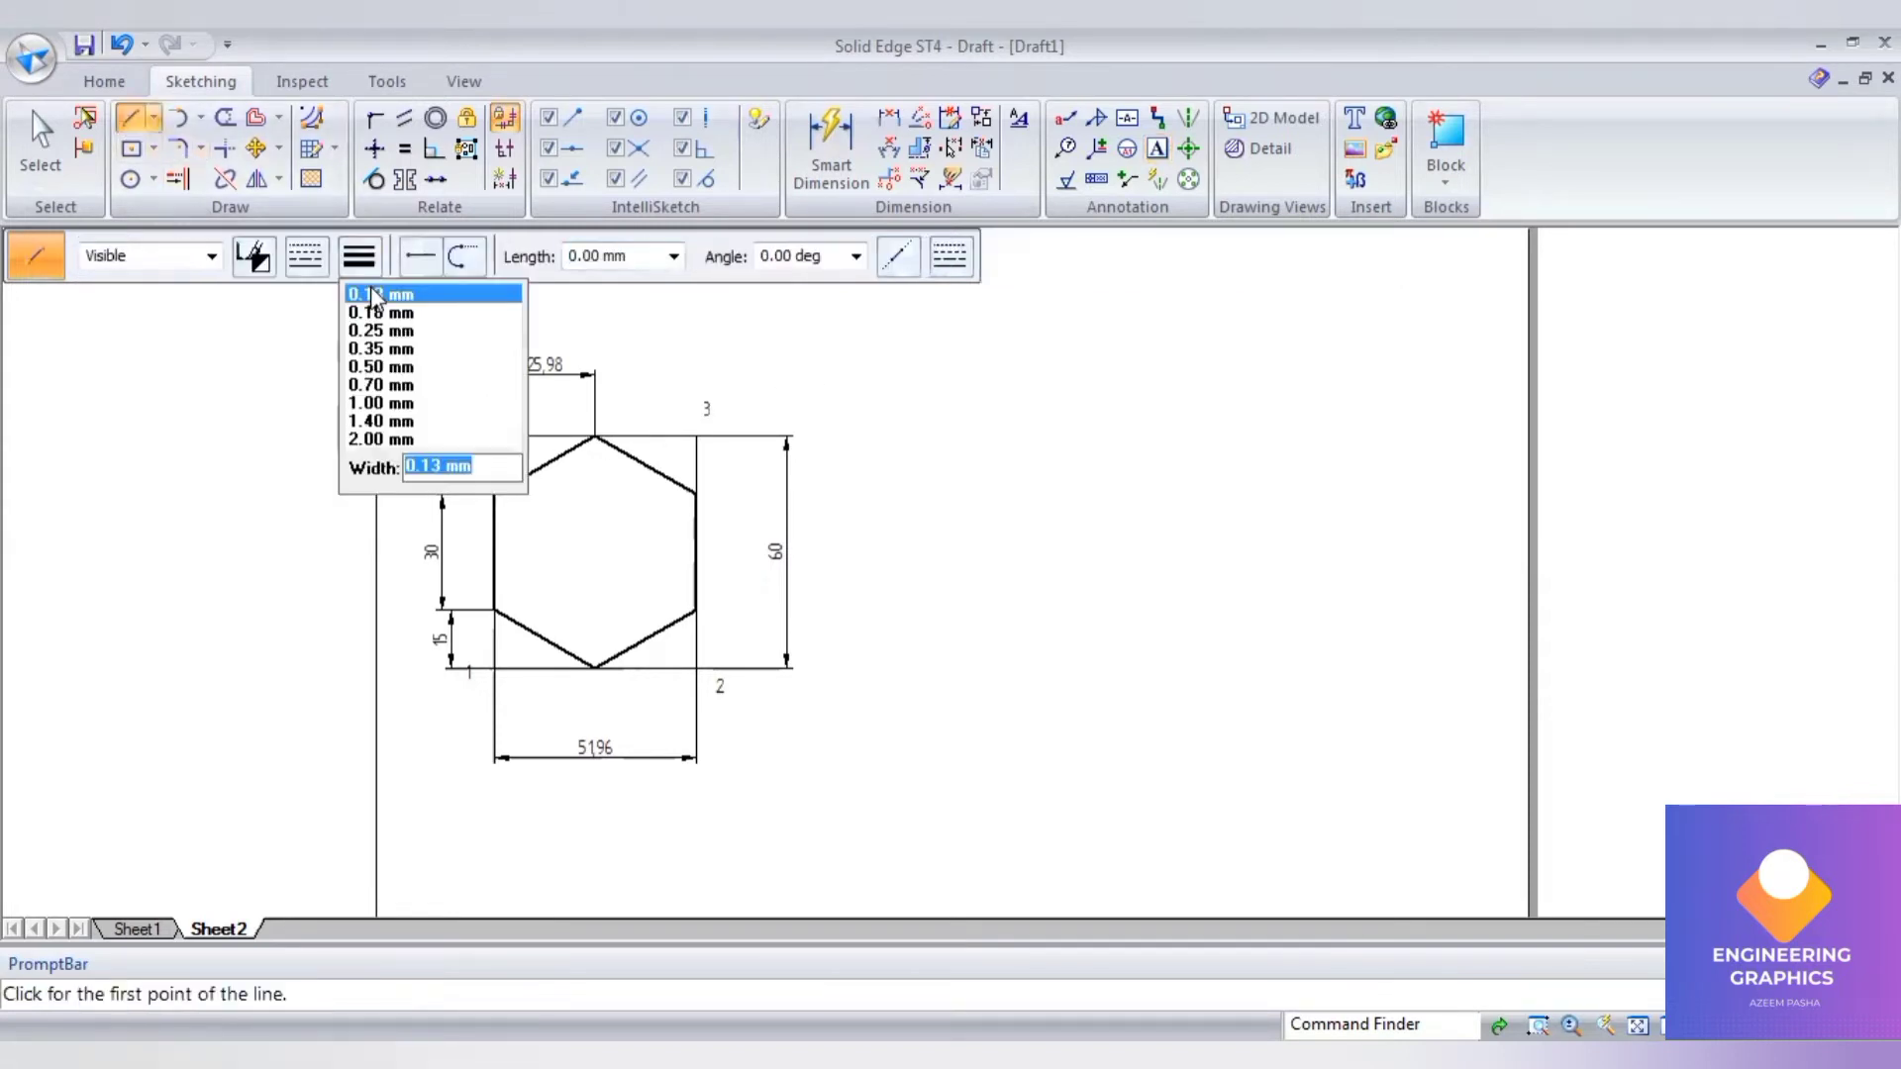
click(372, 293)
click(944, 787)
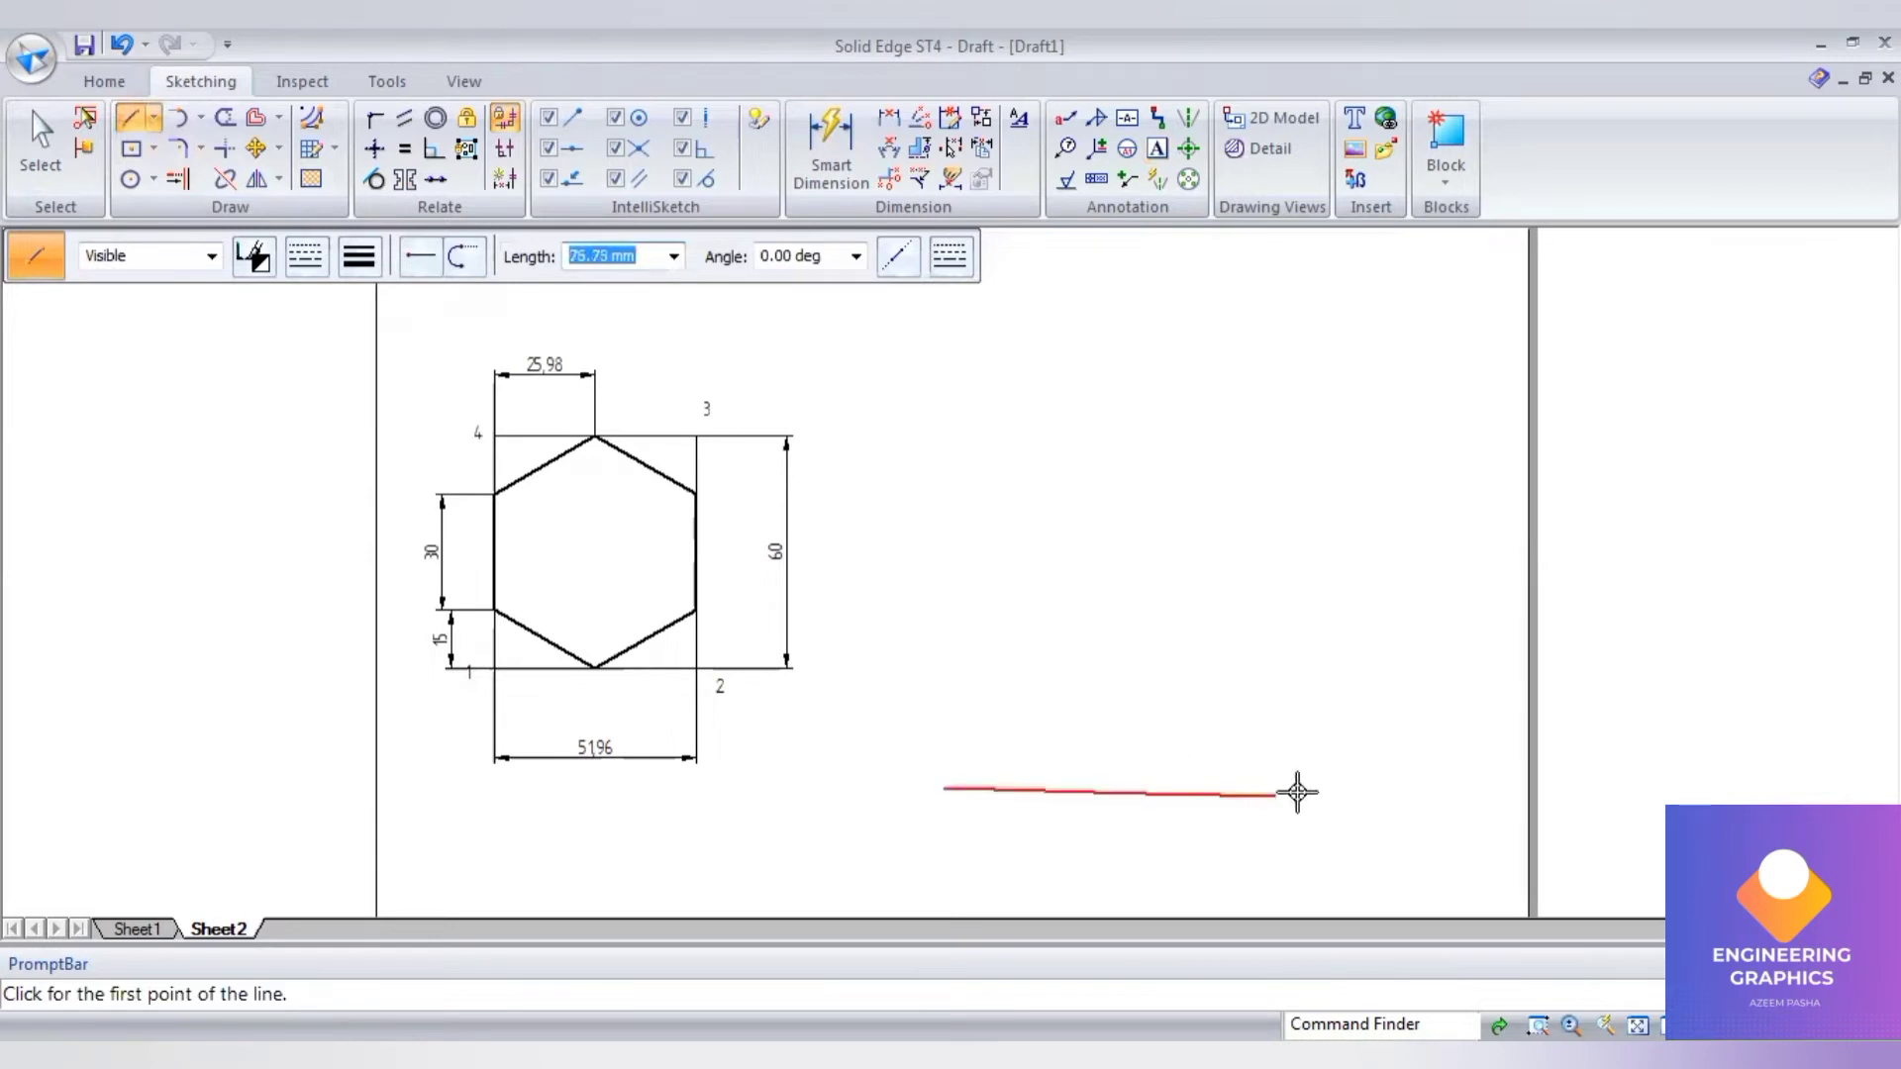
click(1352, 782)
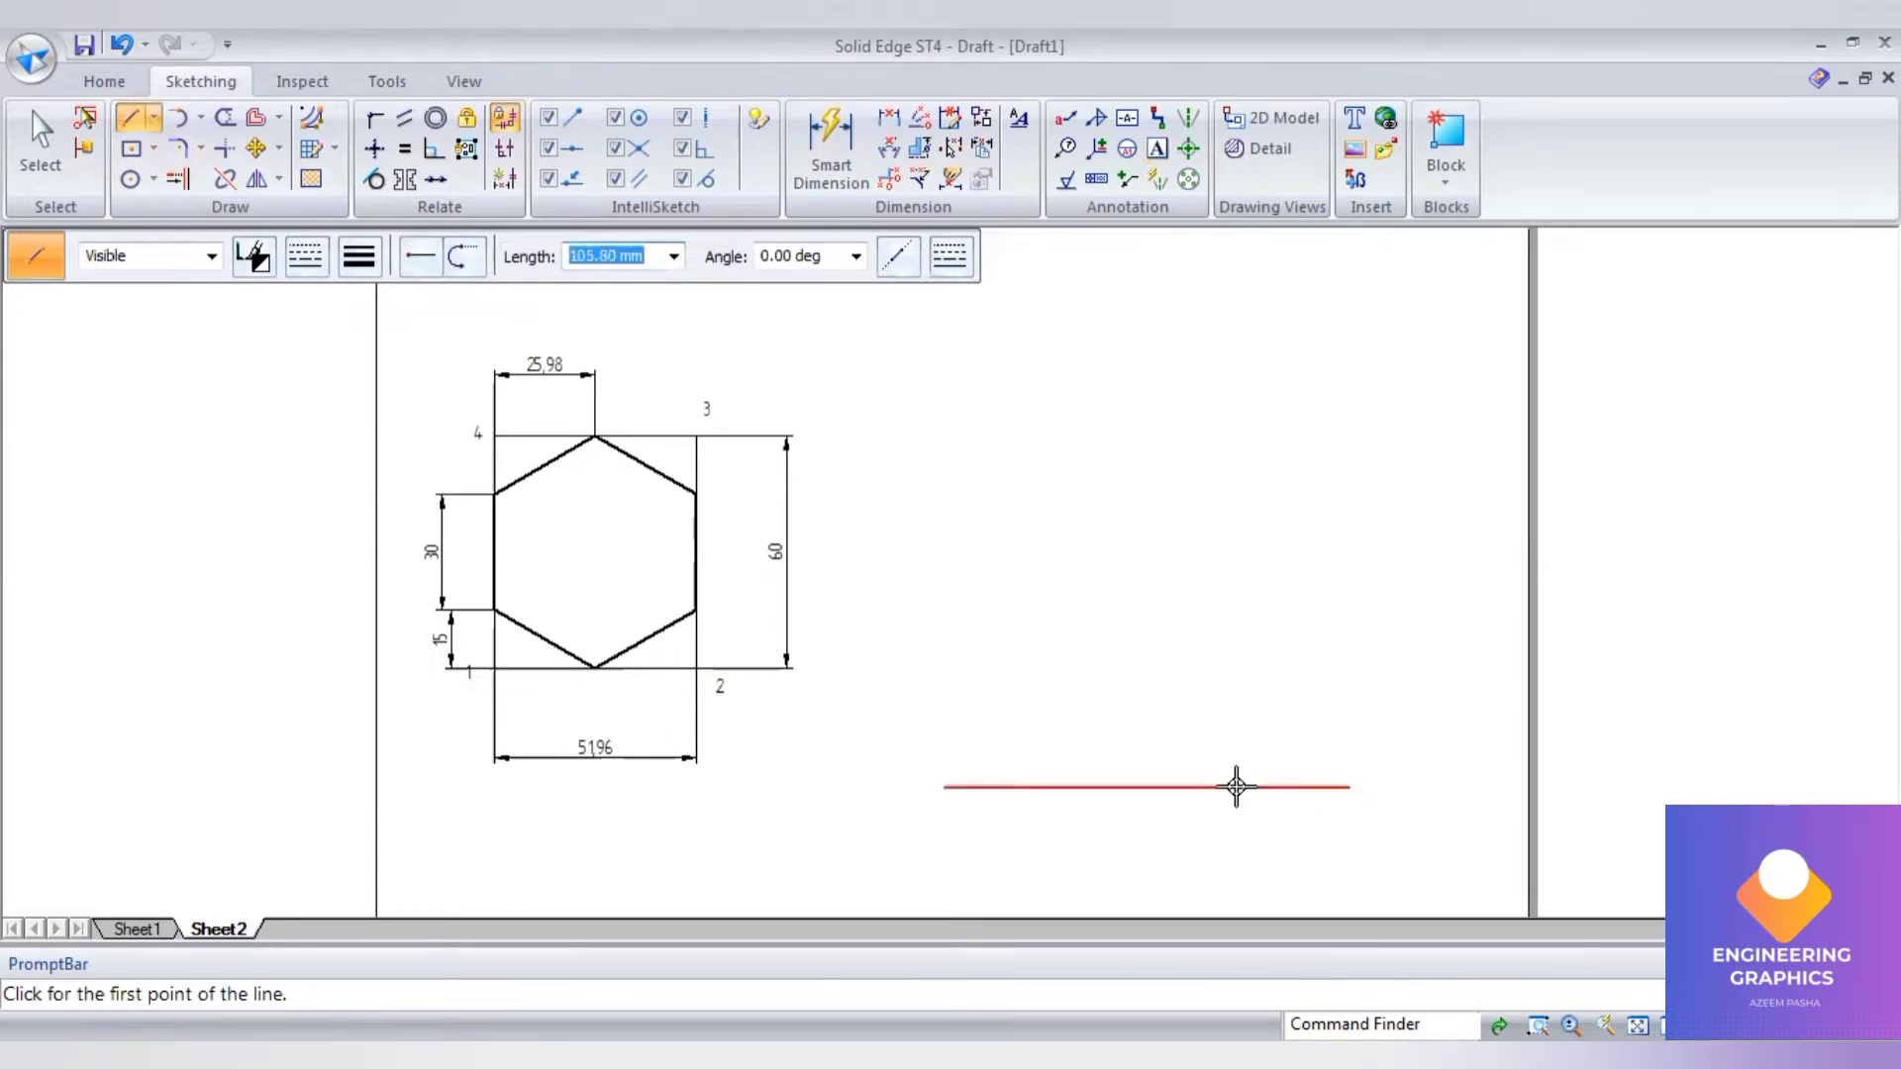
Step: From the base line midpoint, draw a rhombus with 51.96 mm edges at 30° and 60 mm edges at 150°
click(1152, 787)
text(5)
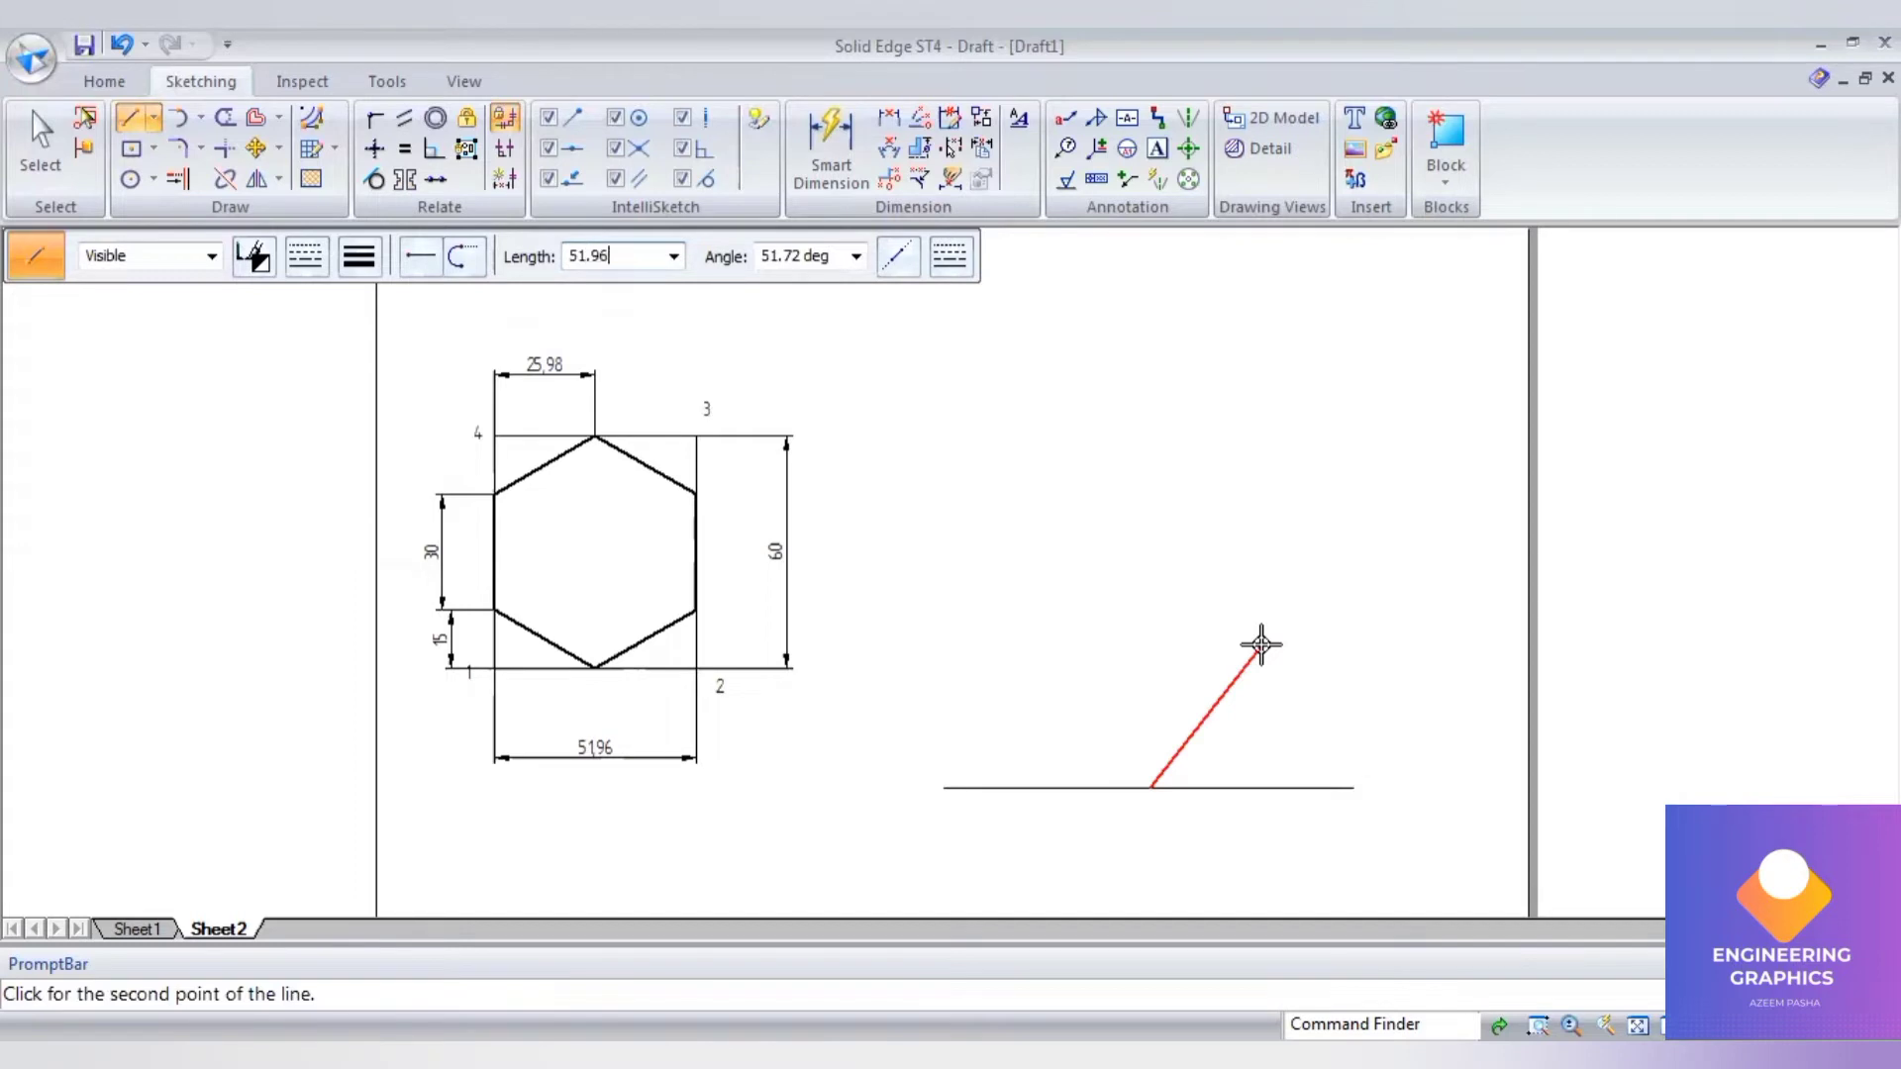
text(1.96)
key(Tab)
text(30)
key(Return)
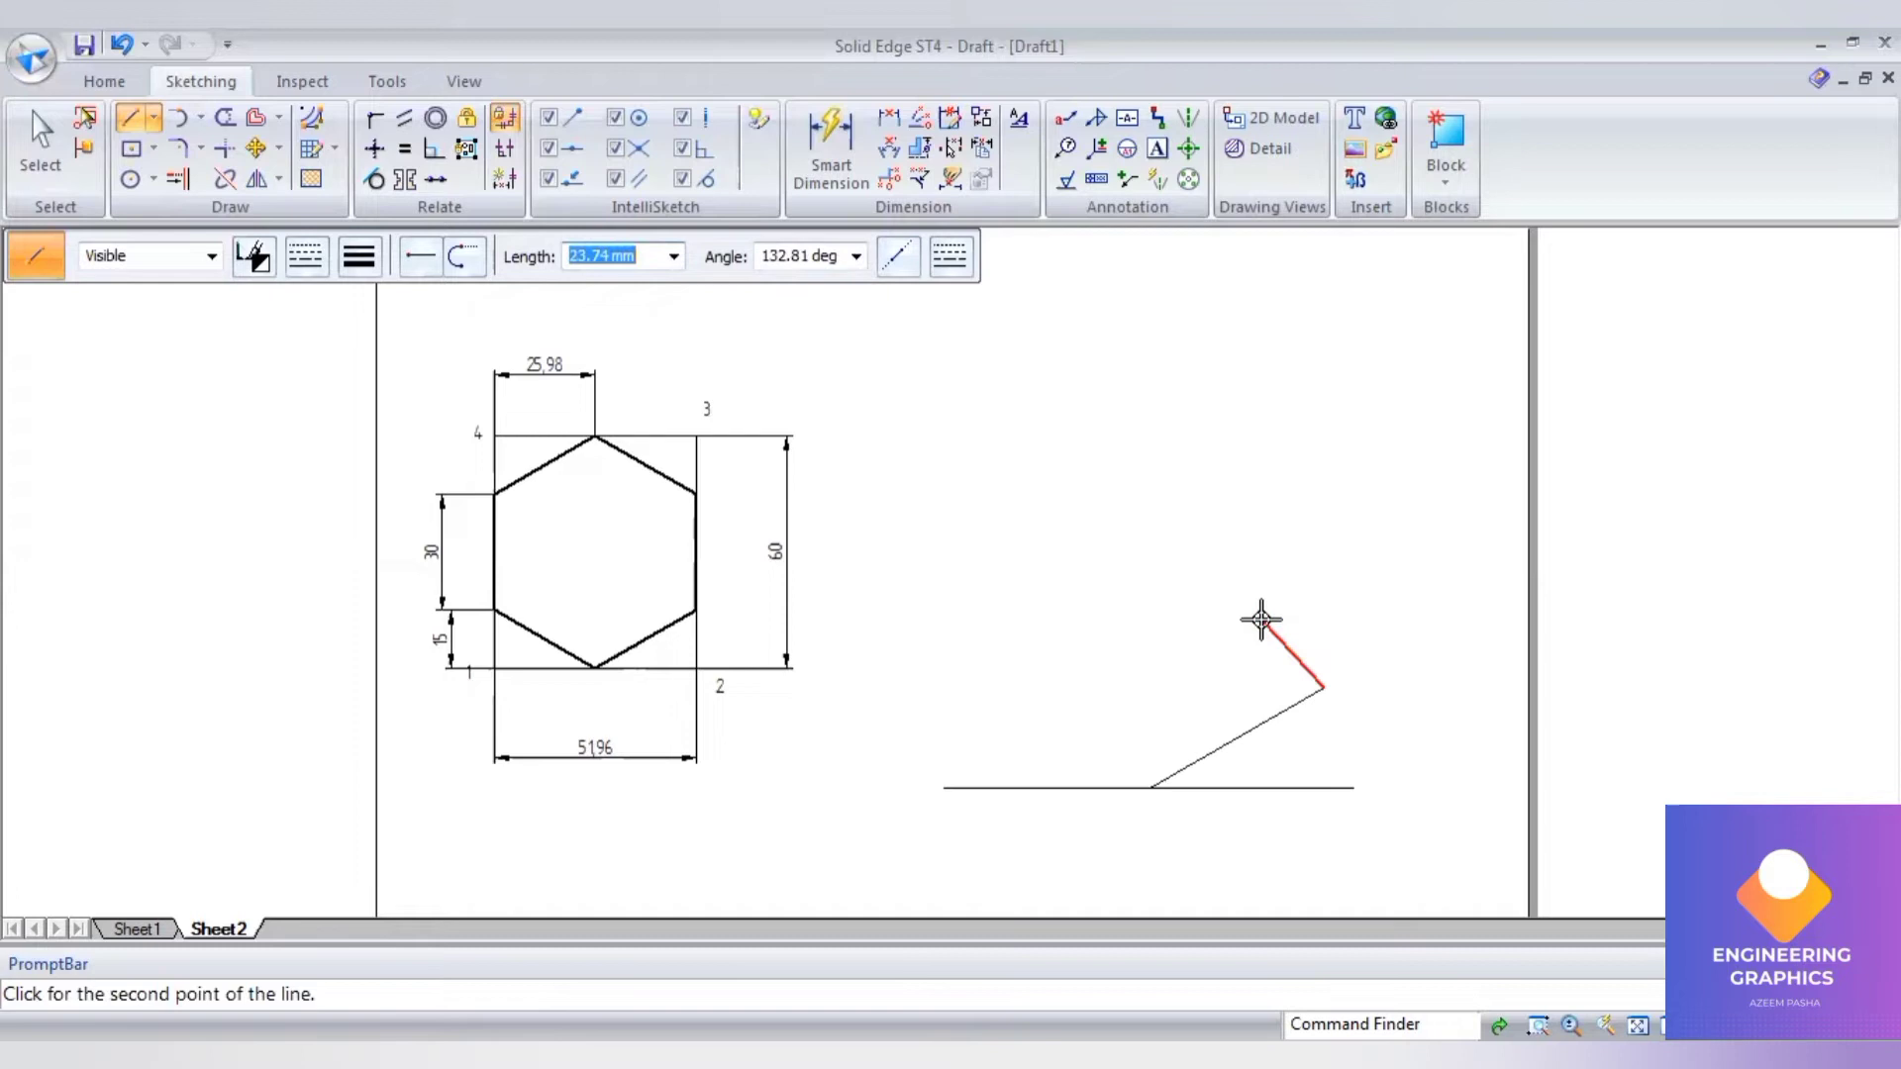
text(60)
key(Tab)
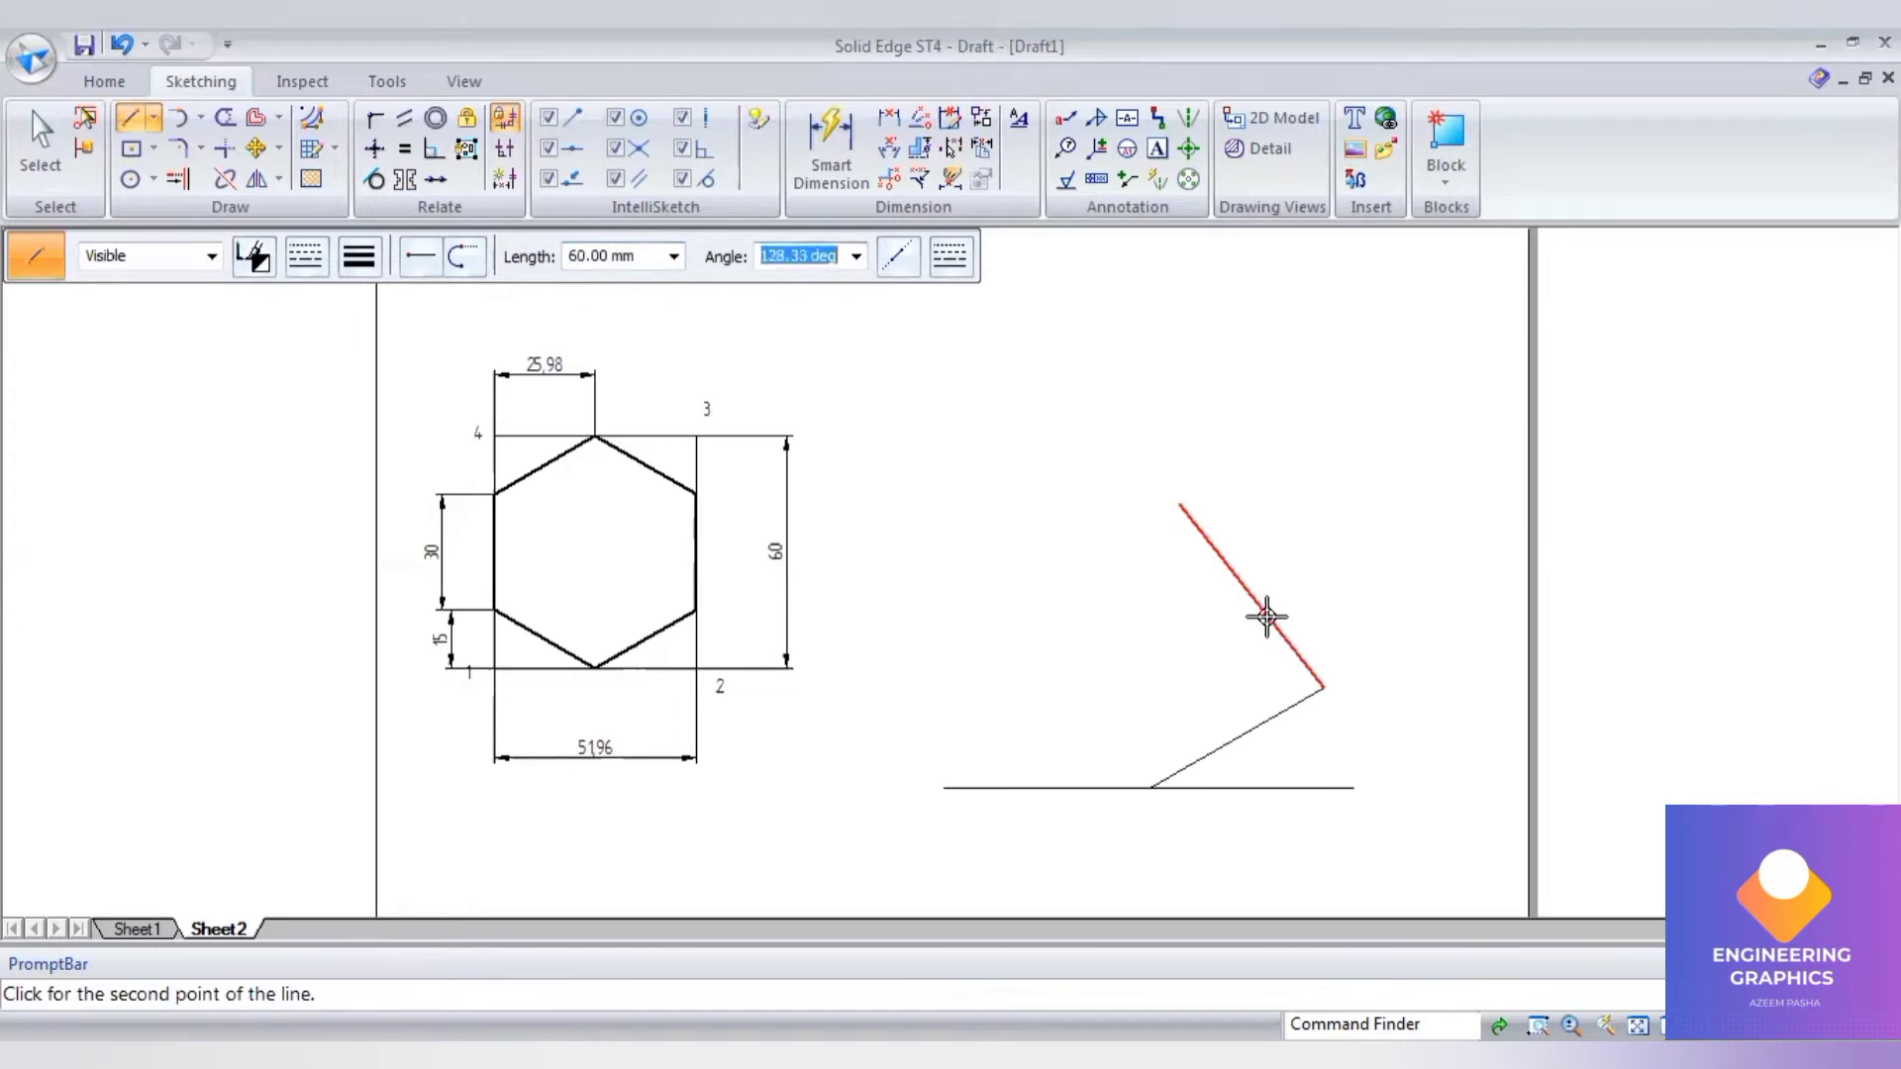
text(150)
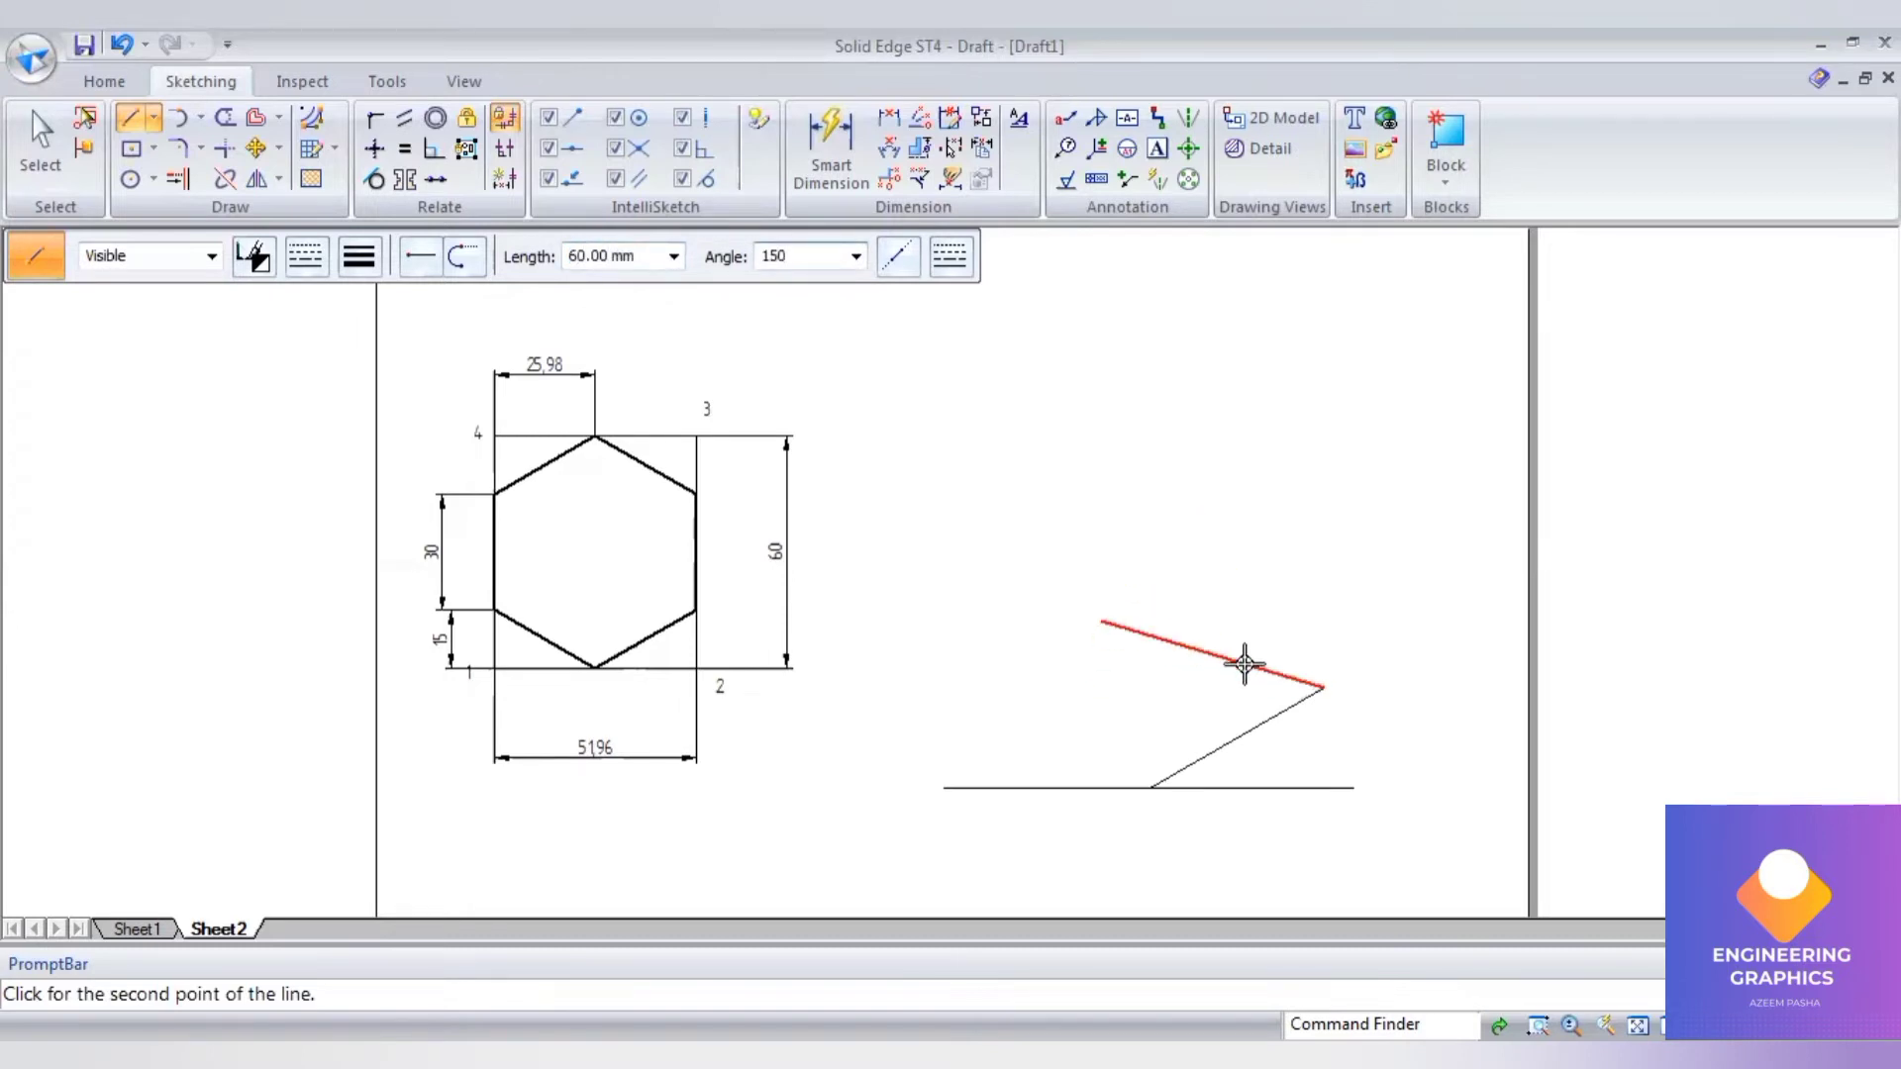
key(Return)
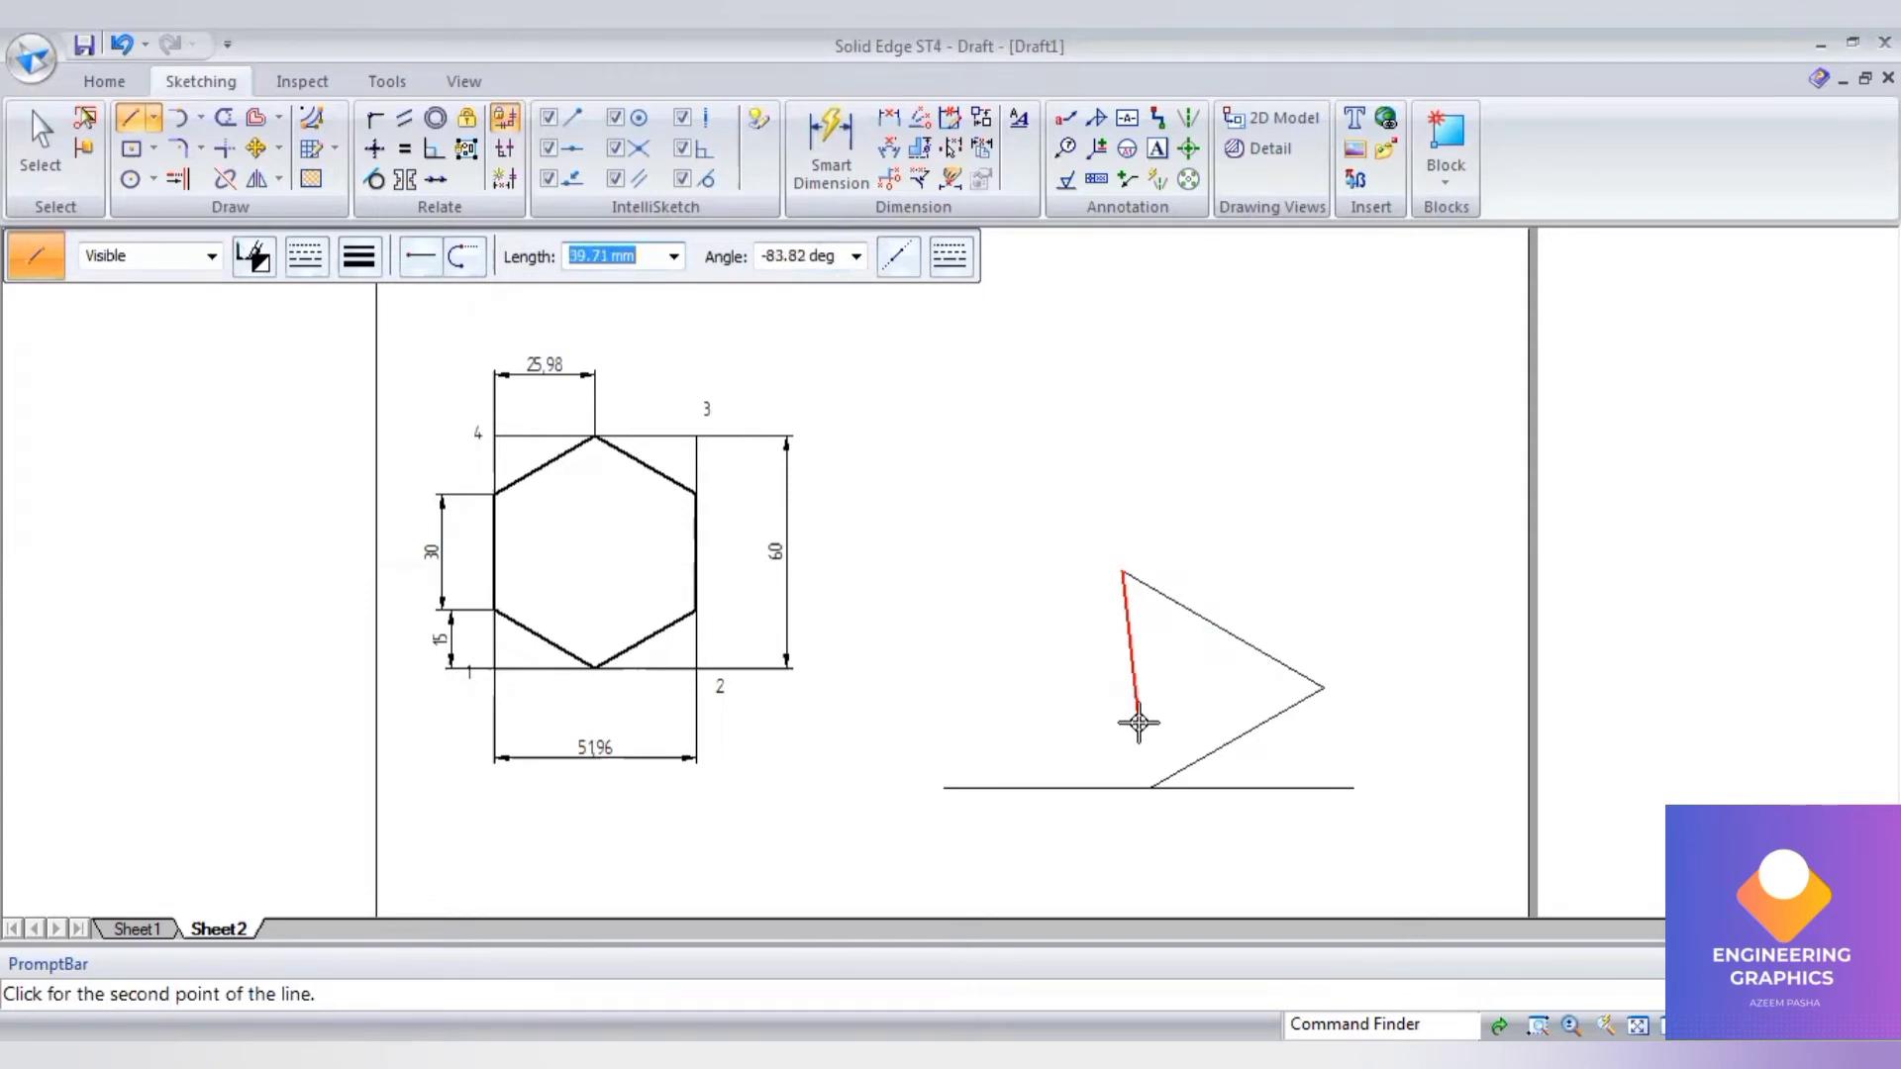
text(51.)
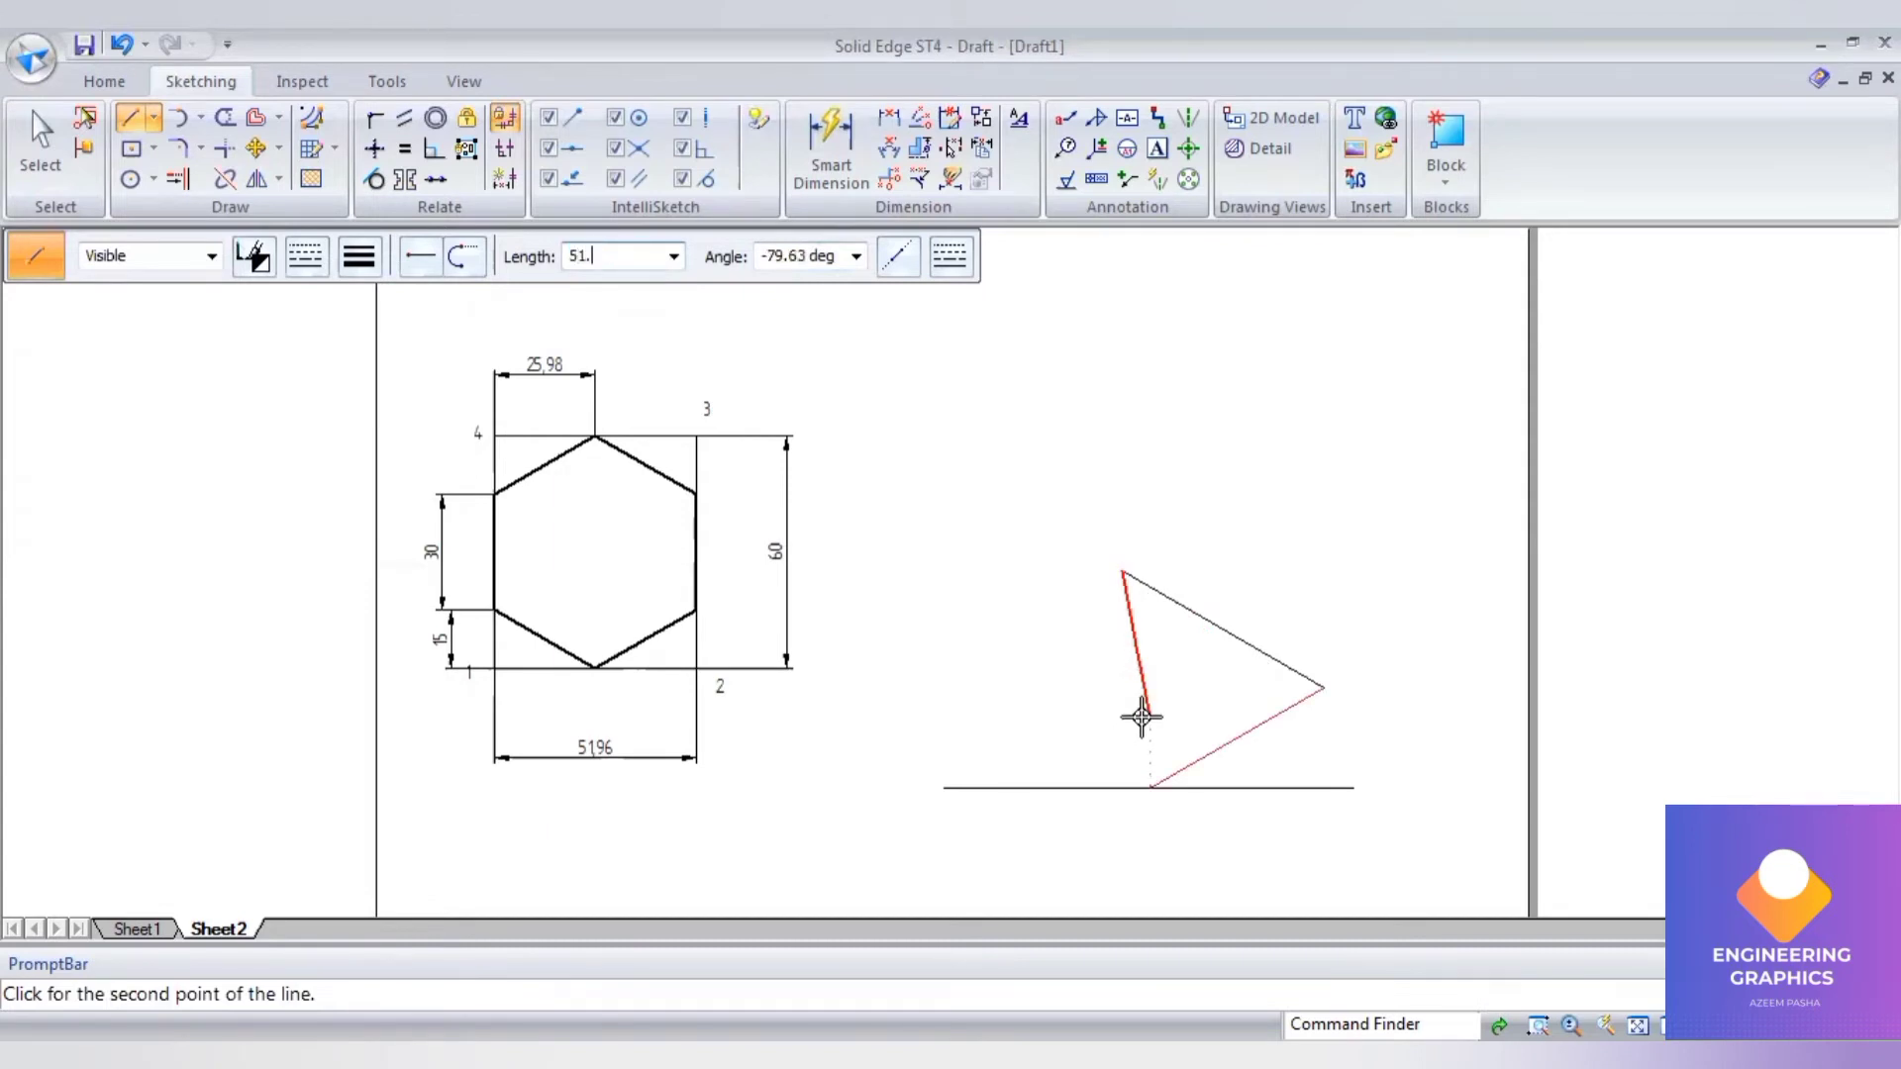
text(96)
key(Tab)
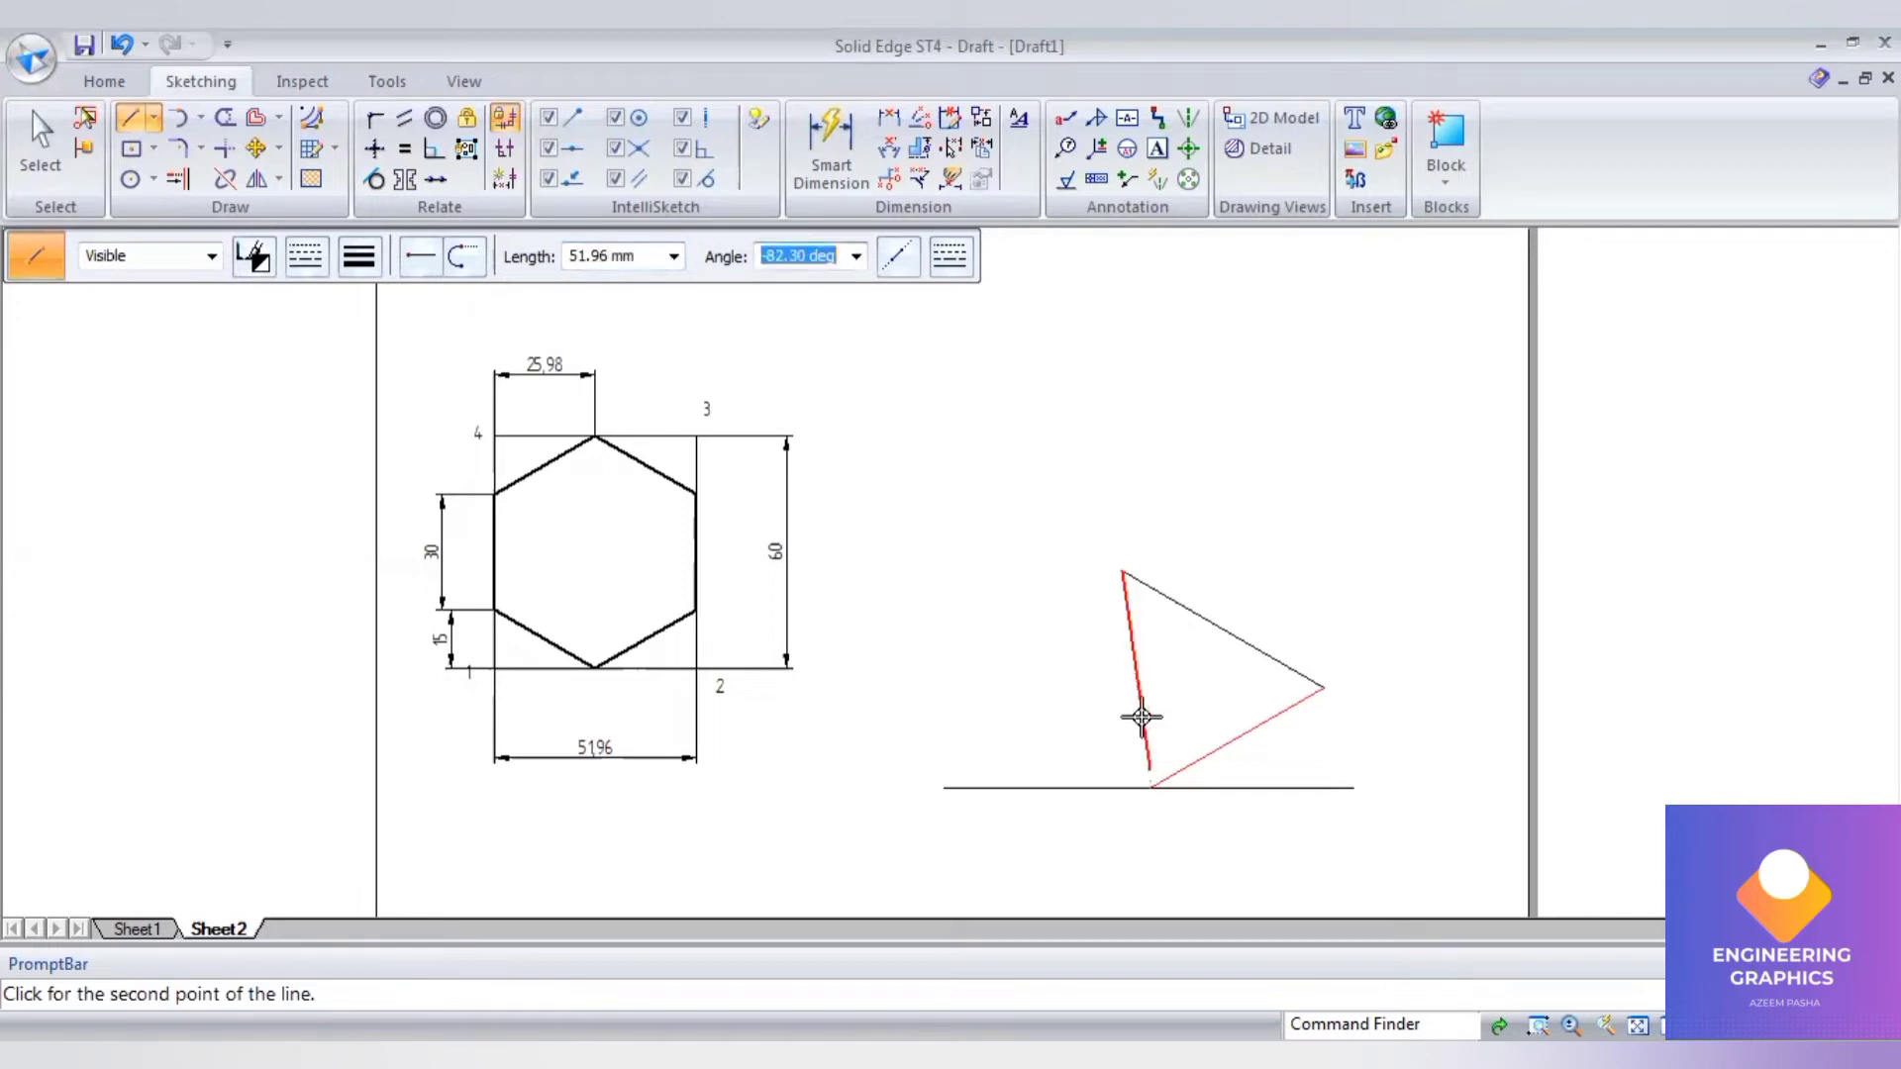
text(210)
key(Return)
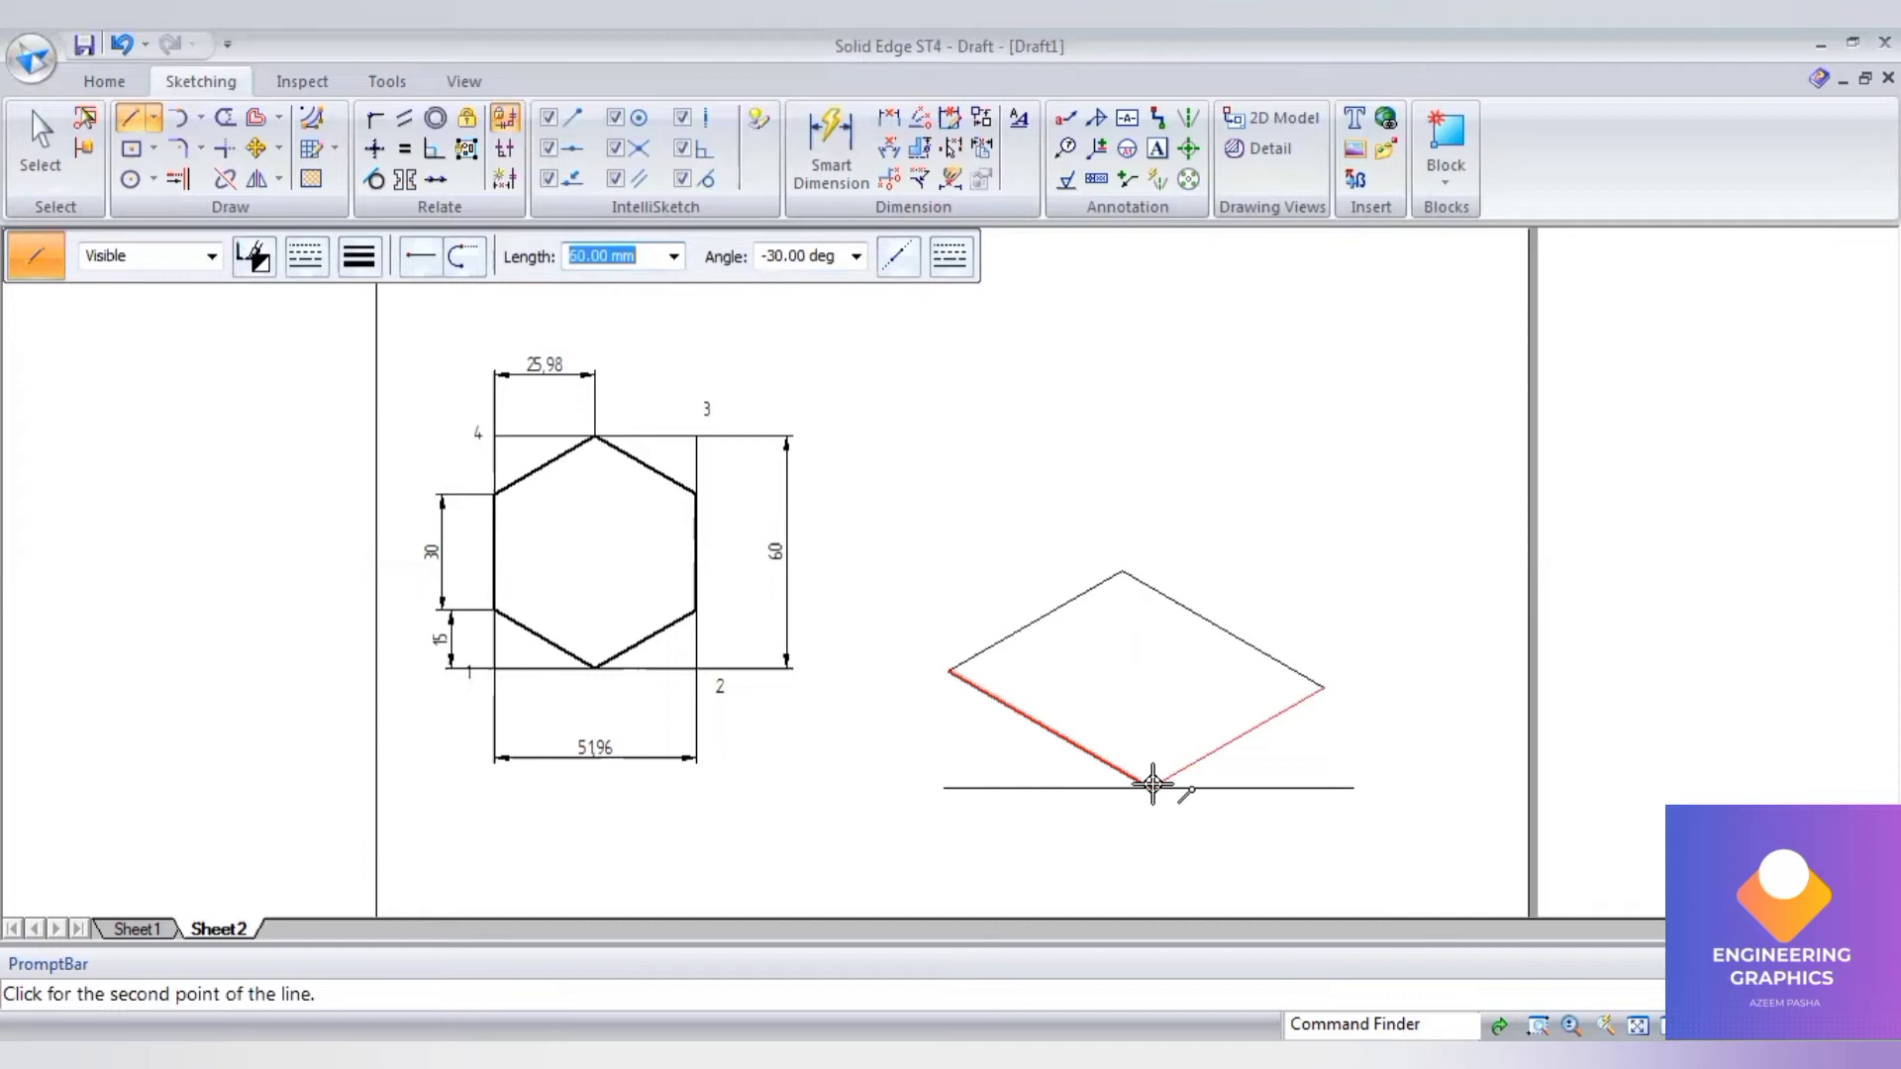
key(Return)
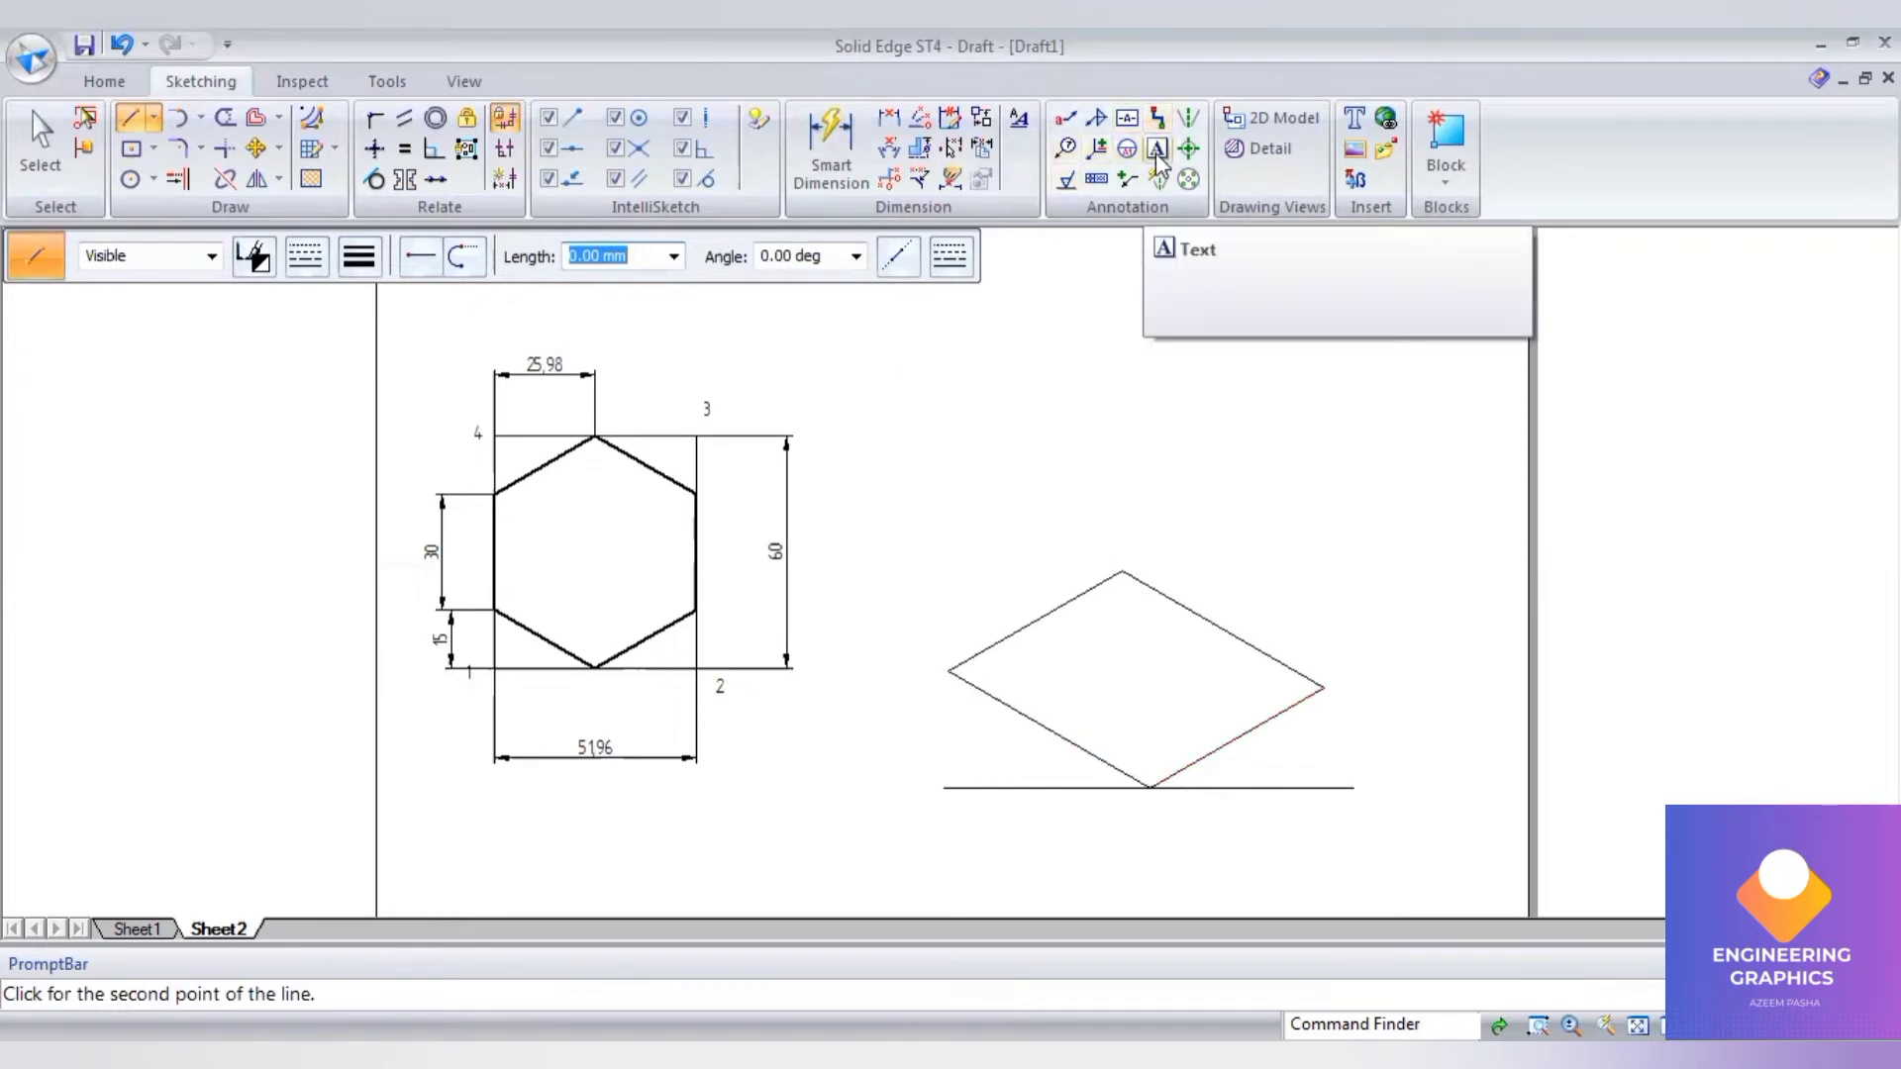
Step: Label the rhombus corners 1 to 4 with text
click(1156, 151)
click(1148, 804)
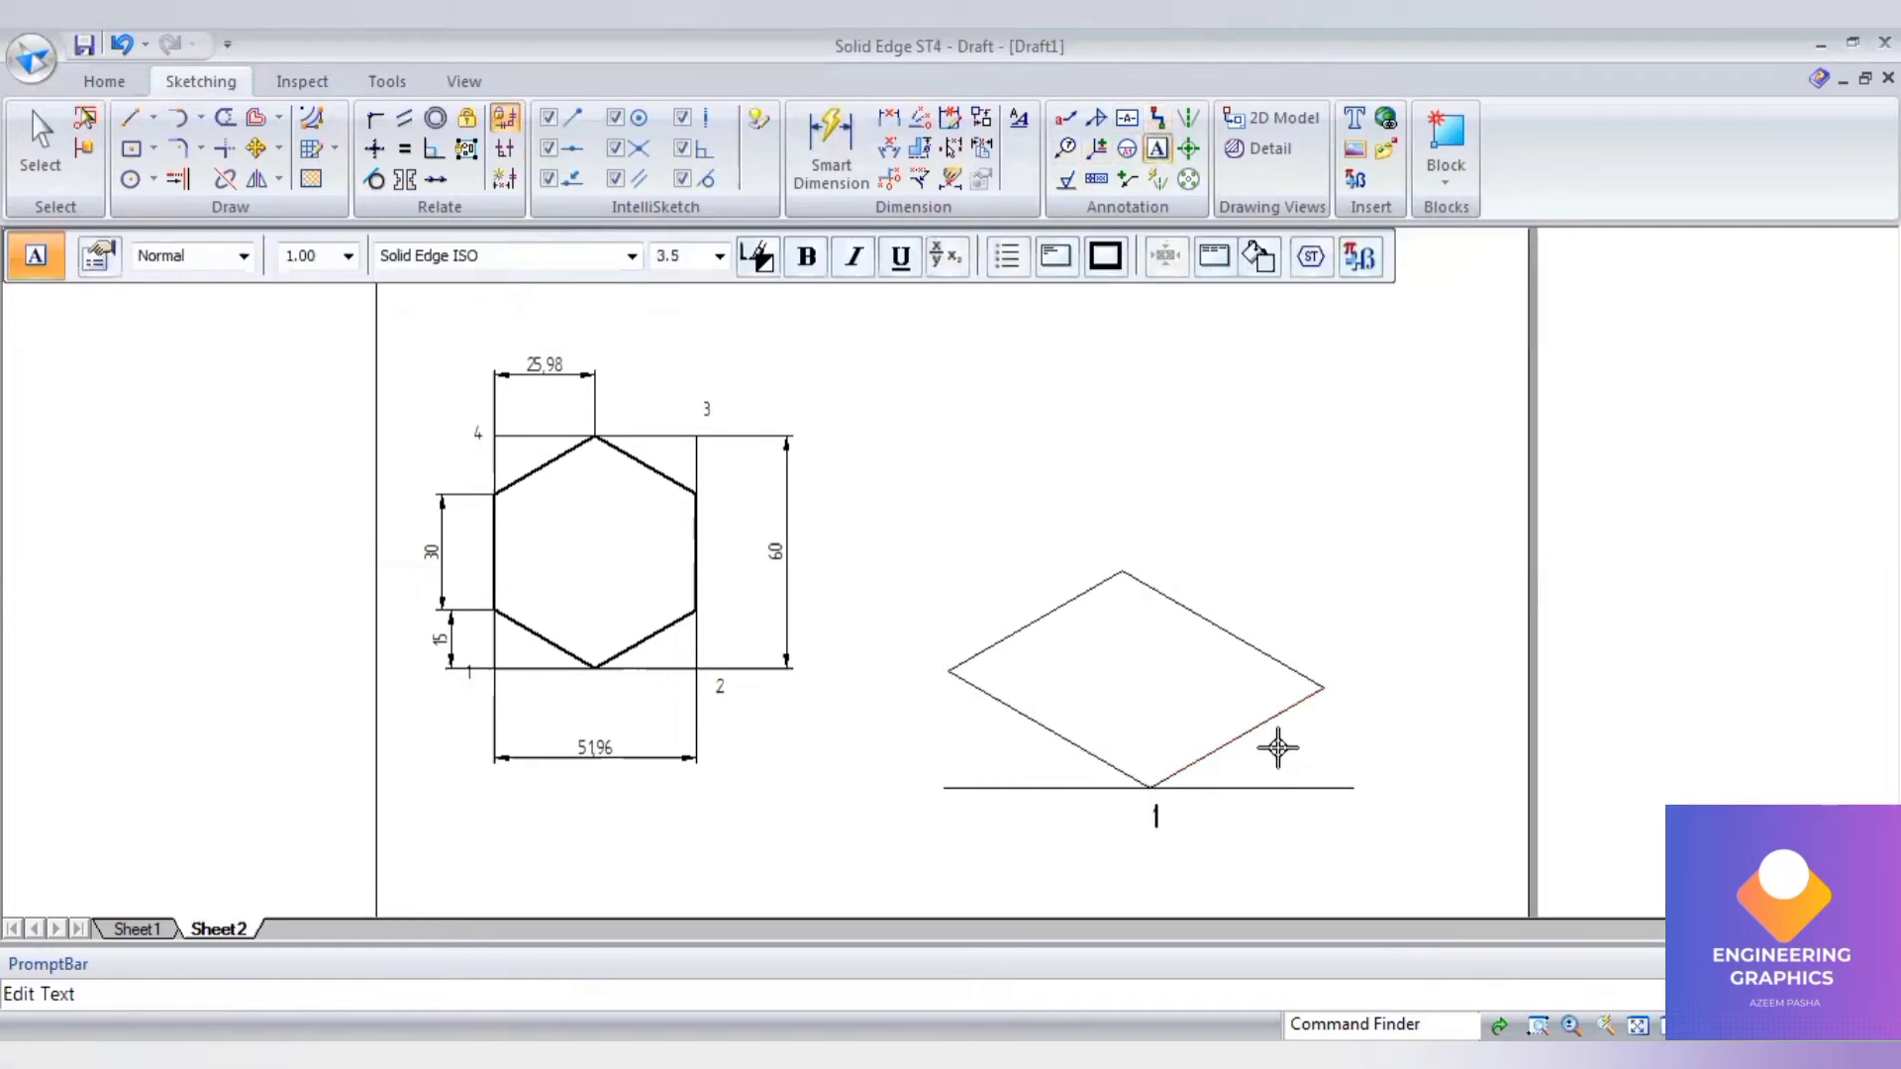
click(1351, 663)
text(2)
click(1130, 550)
text(3)
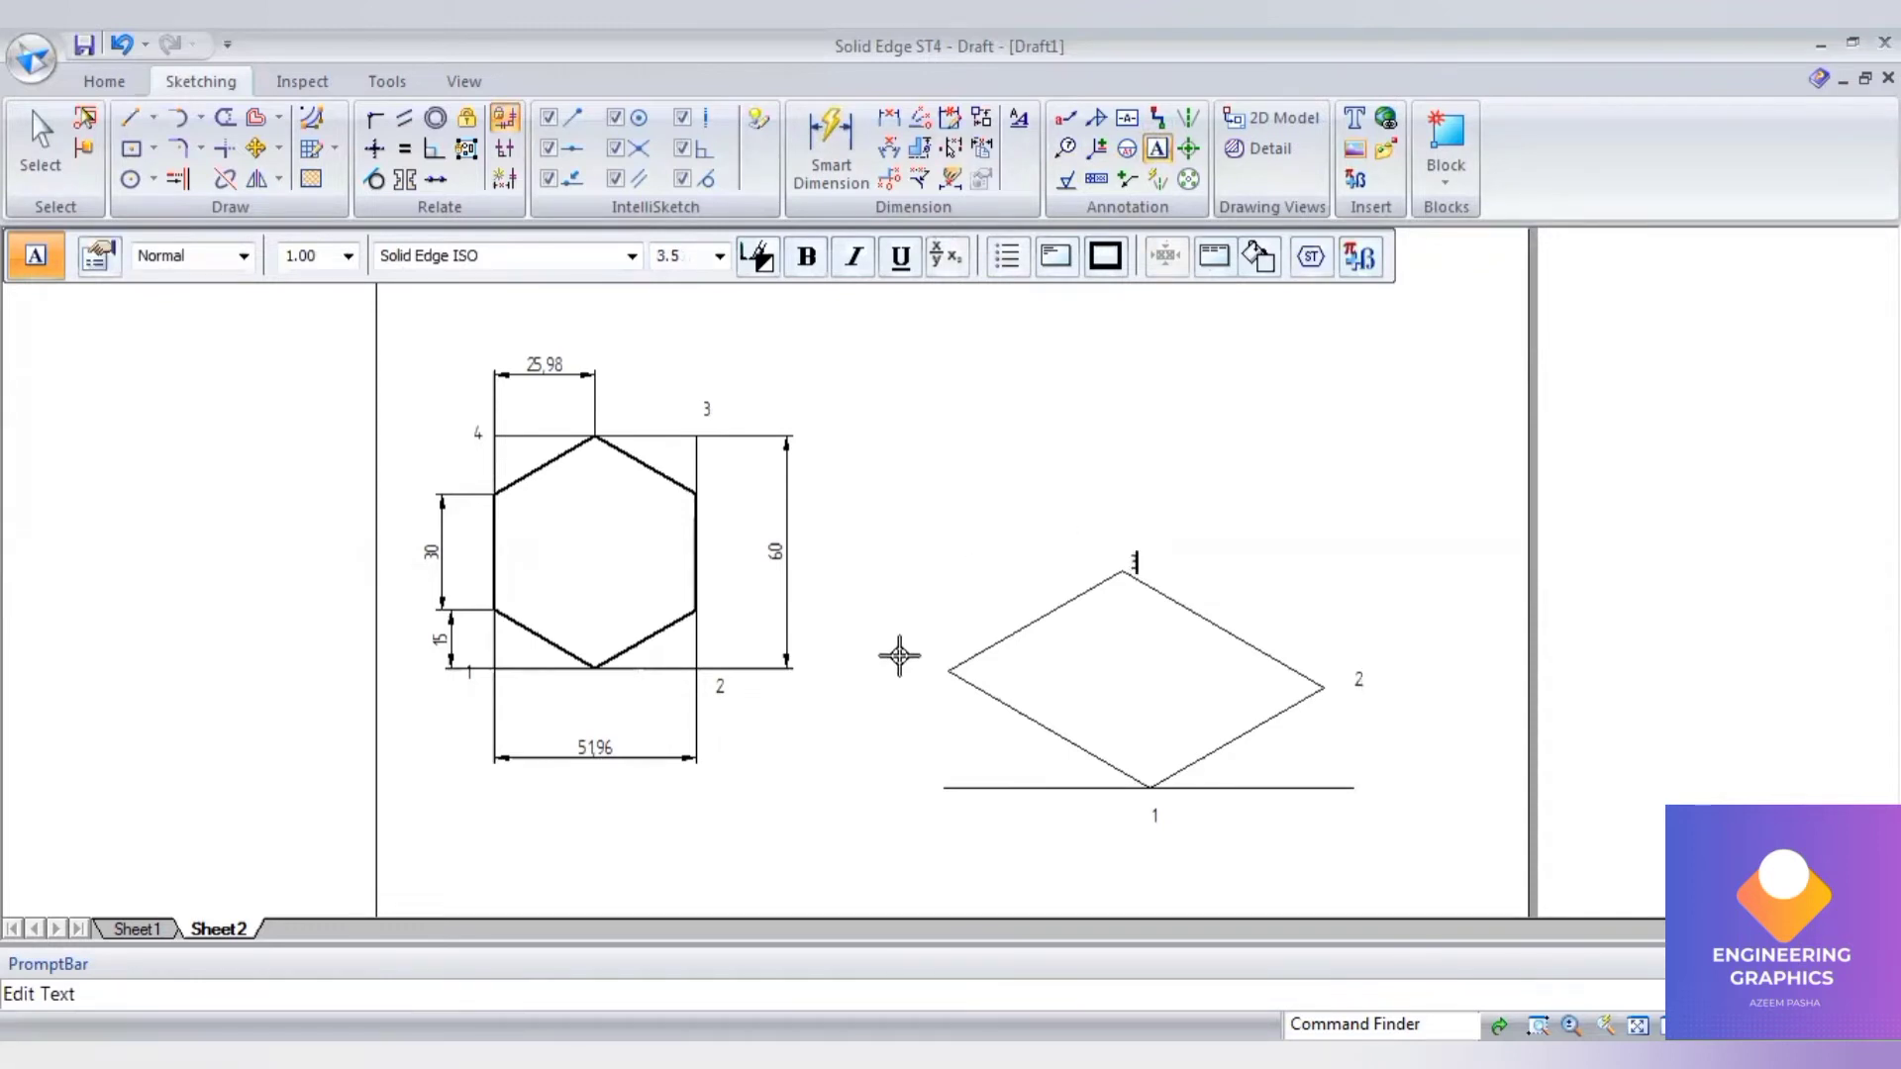
click(896, 654)
text(4)
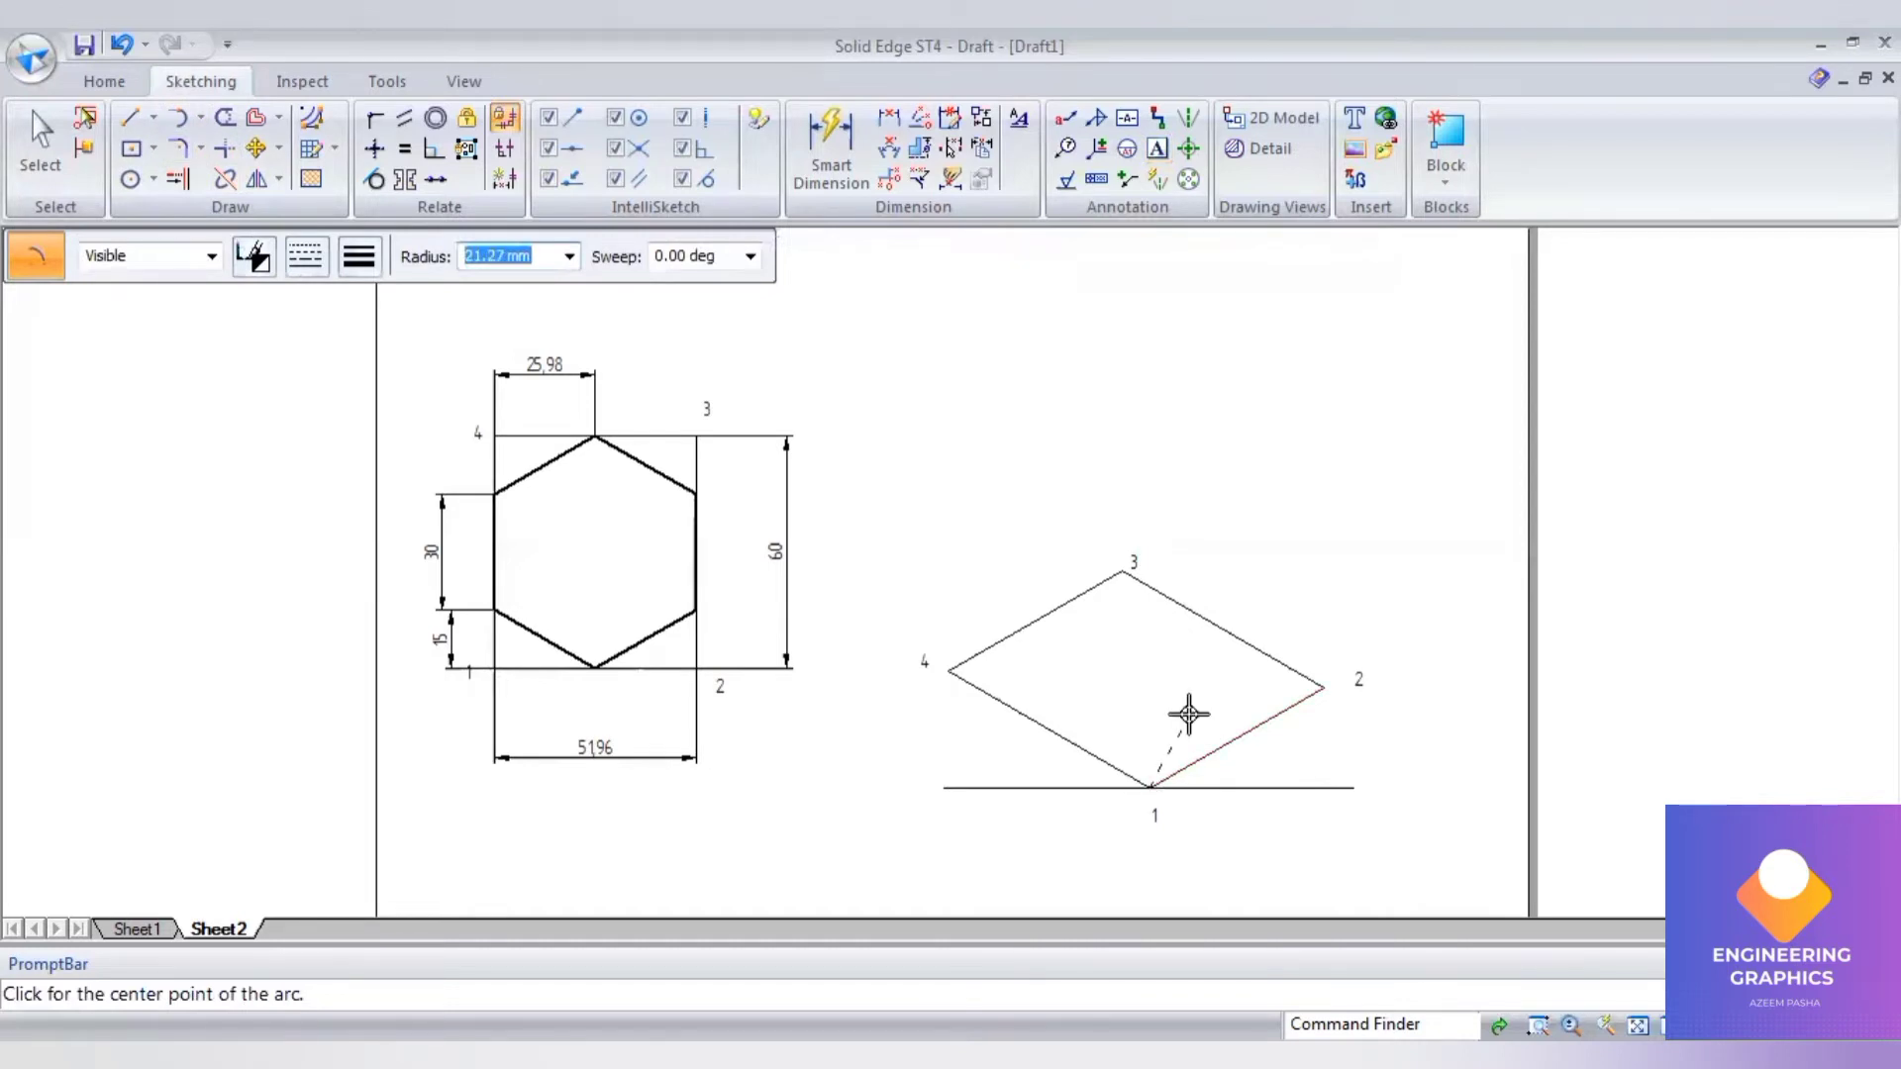
Step: Mark 25.98 mm arcs along edge 1–2 from corner 1 and edge 4–3 from corner 4
text(25.98)
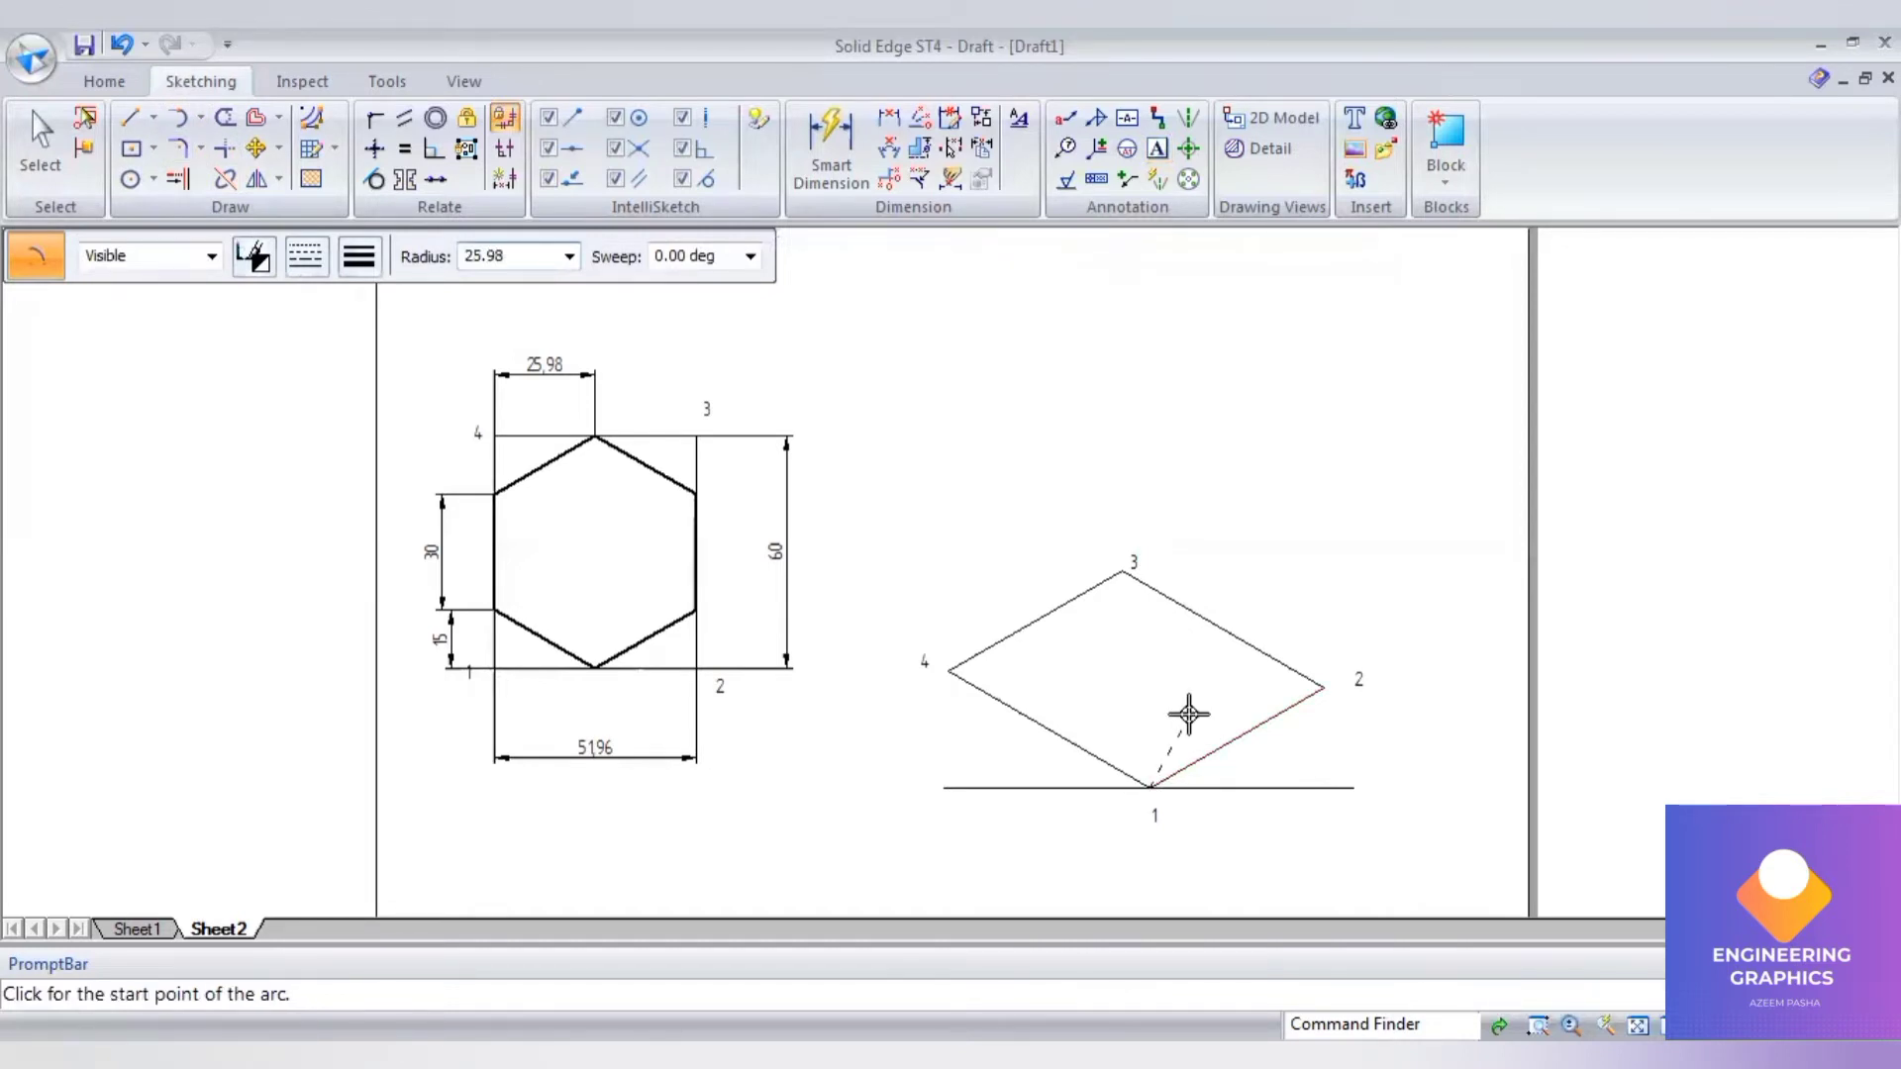
key(Tab)
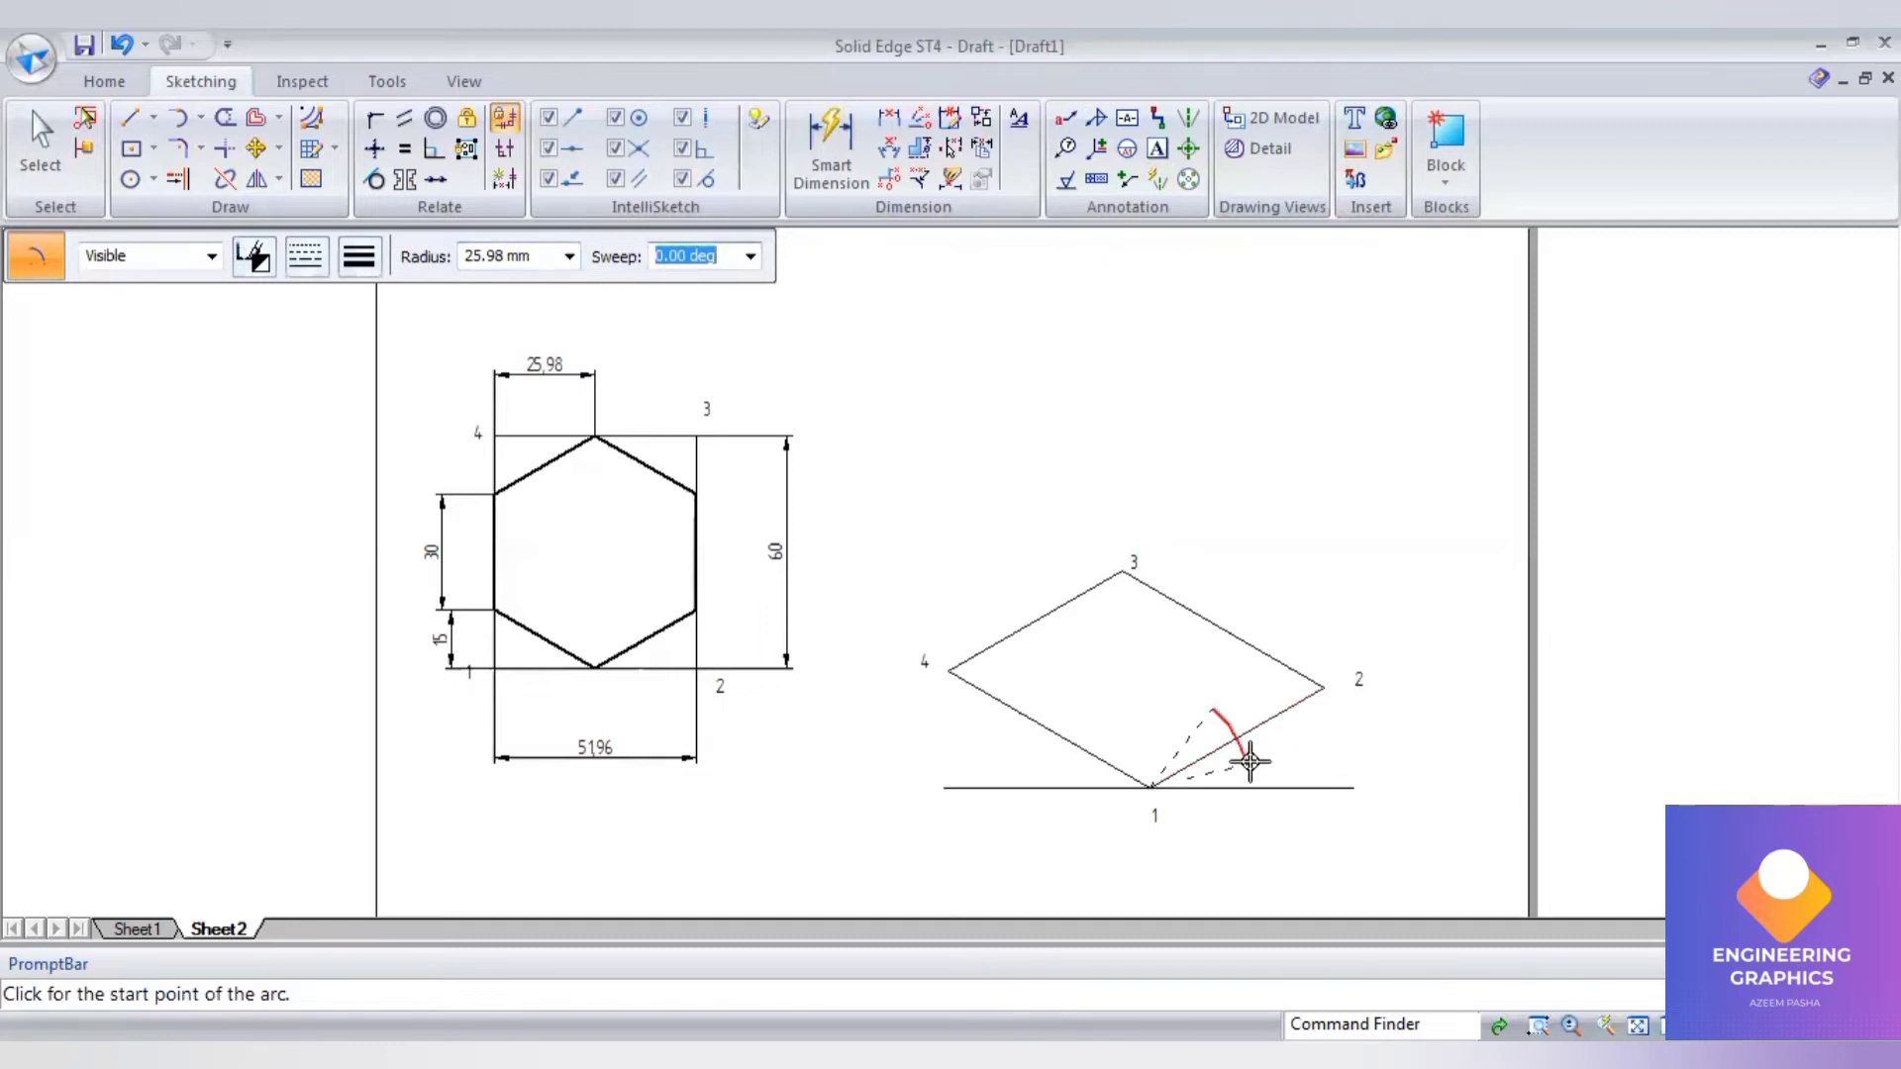
click(1247, 760)
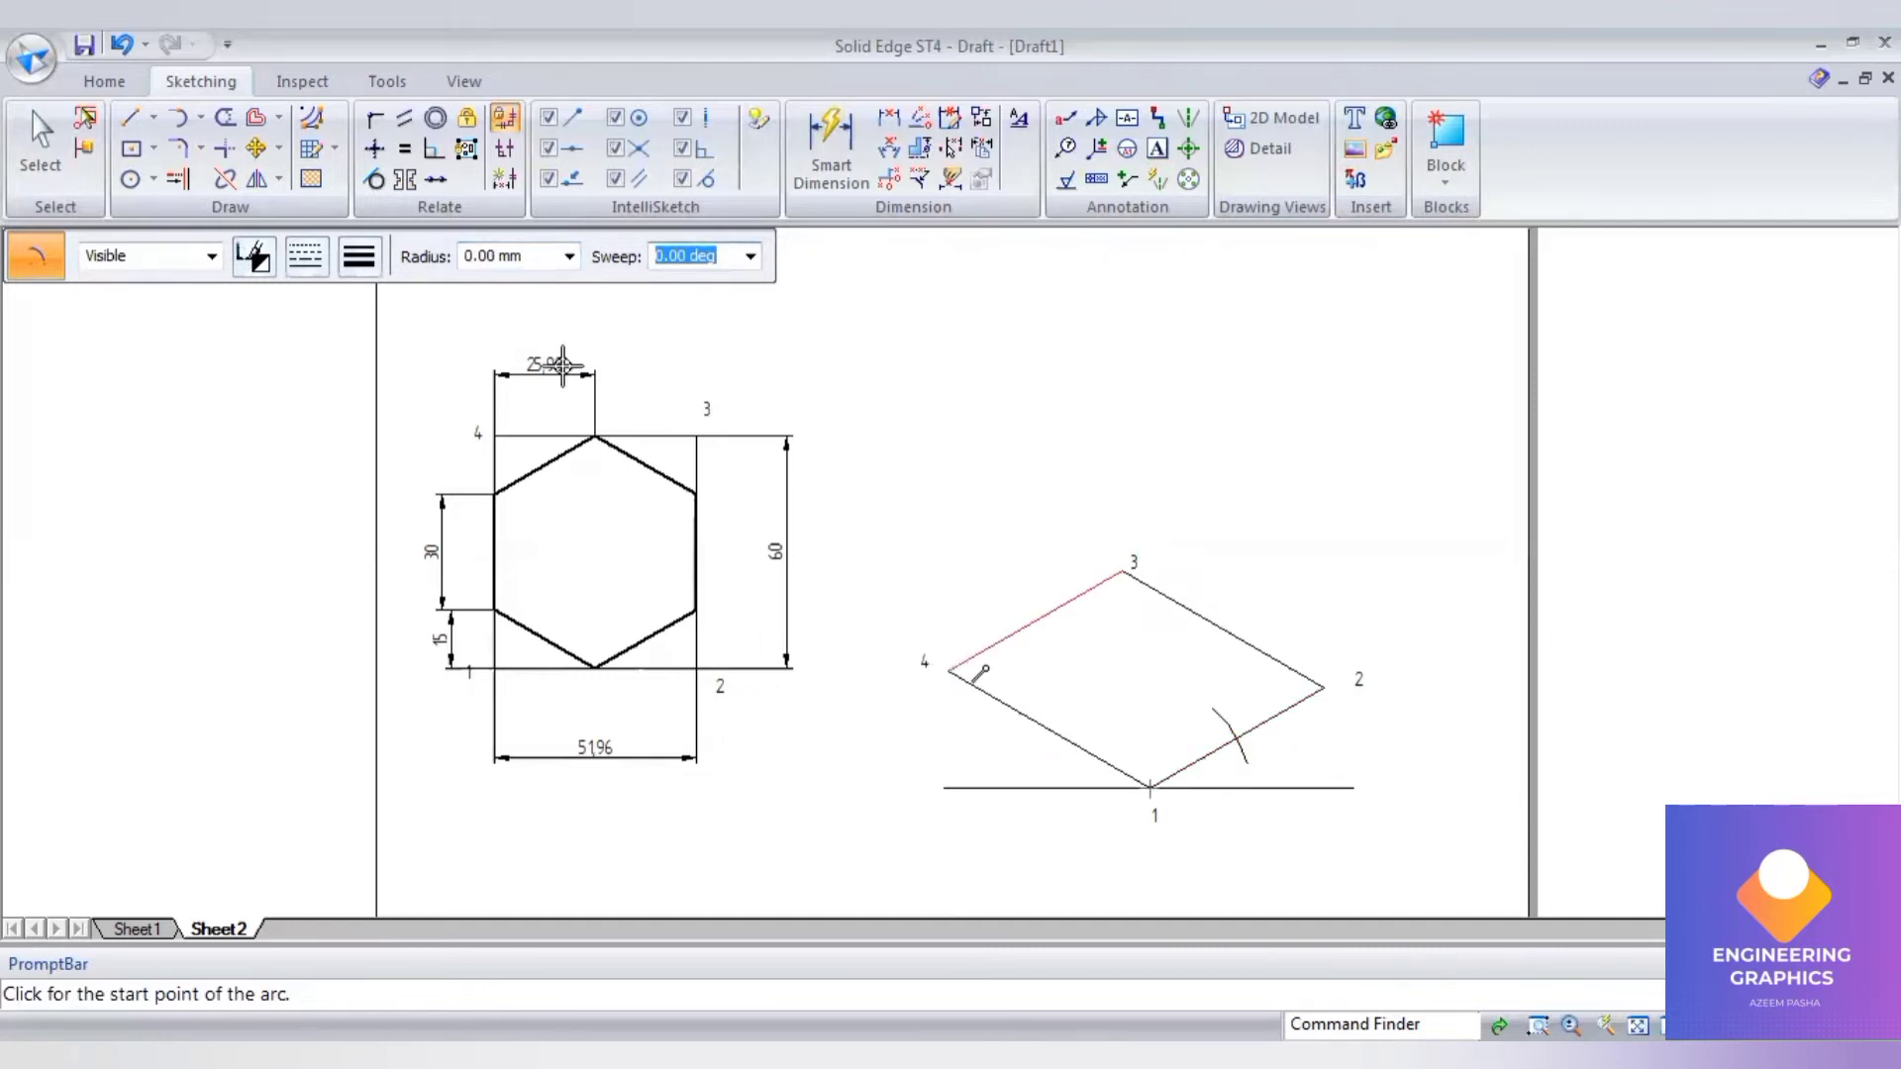
click(518, 257)
text(2)
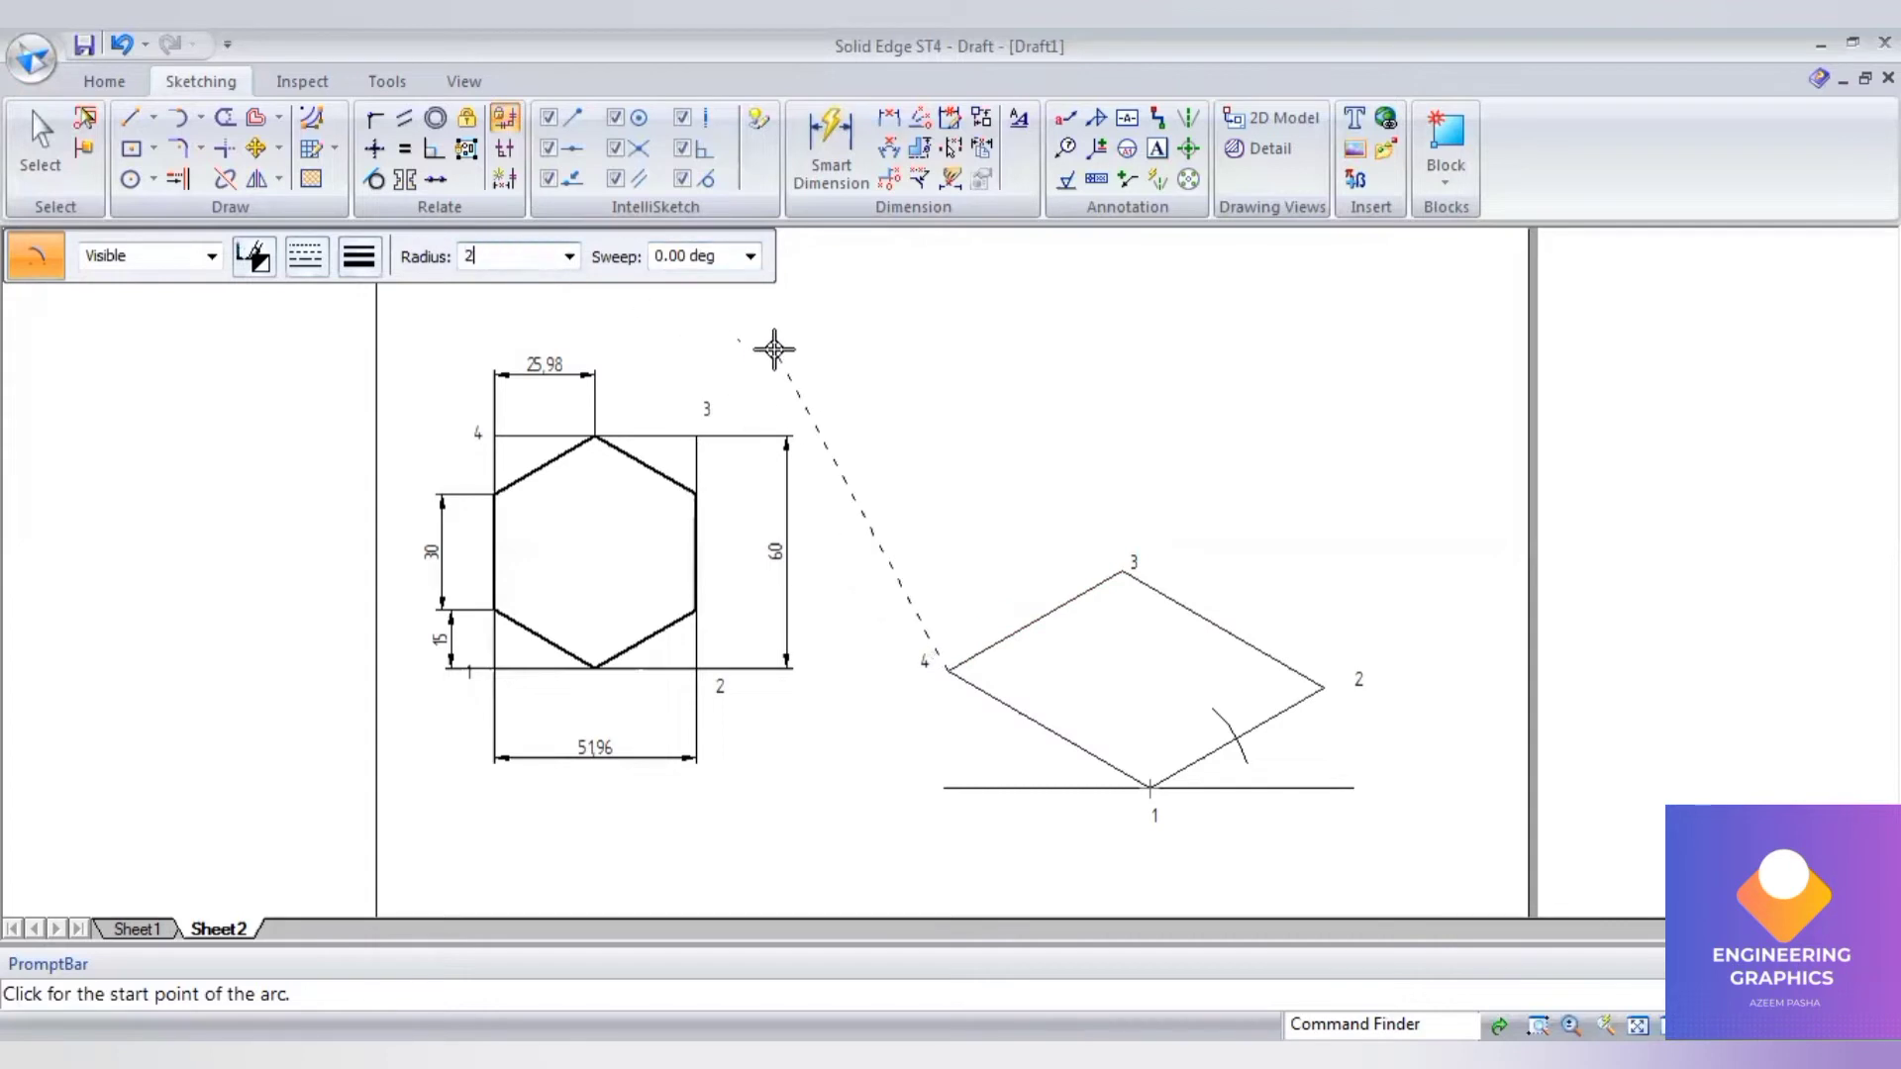
text(5.98)
key(Tab)
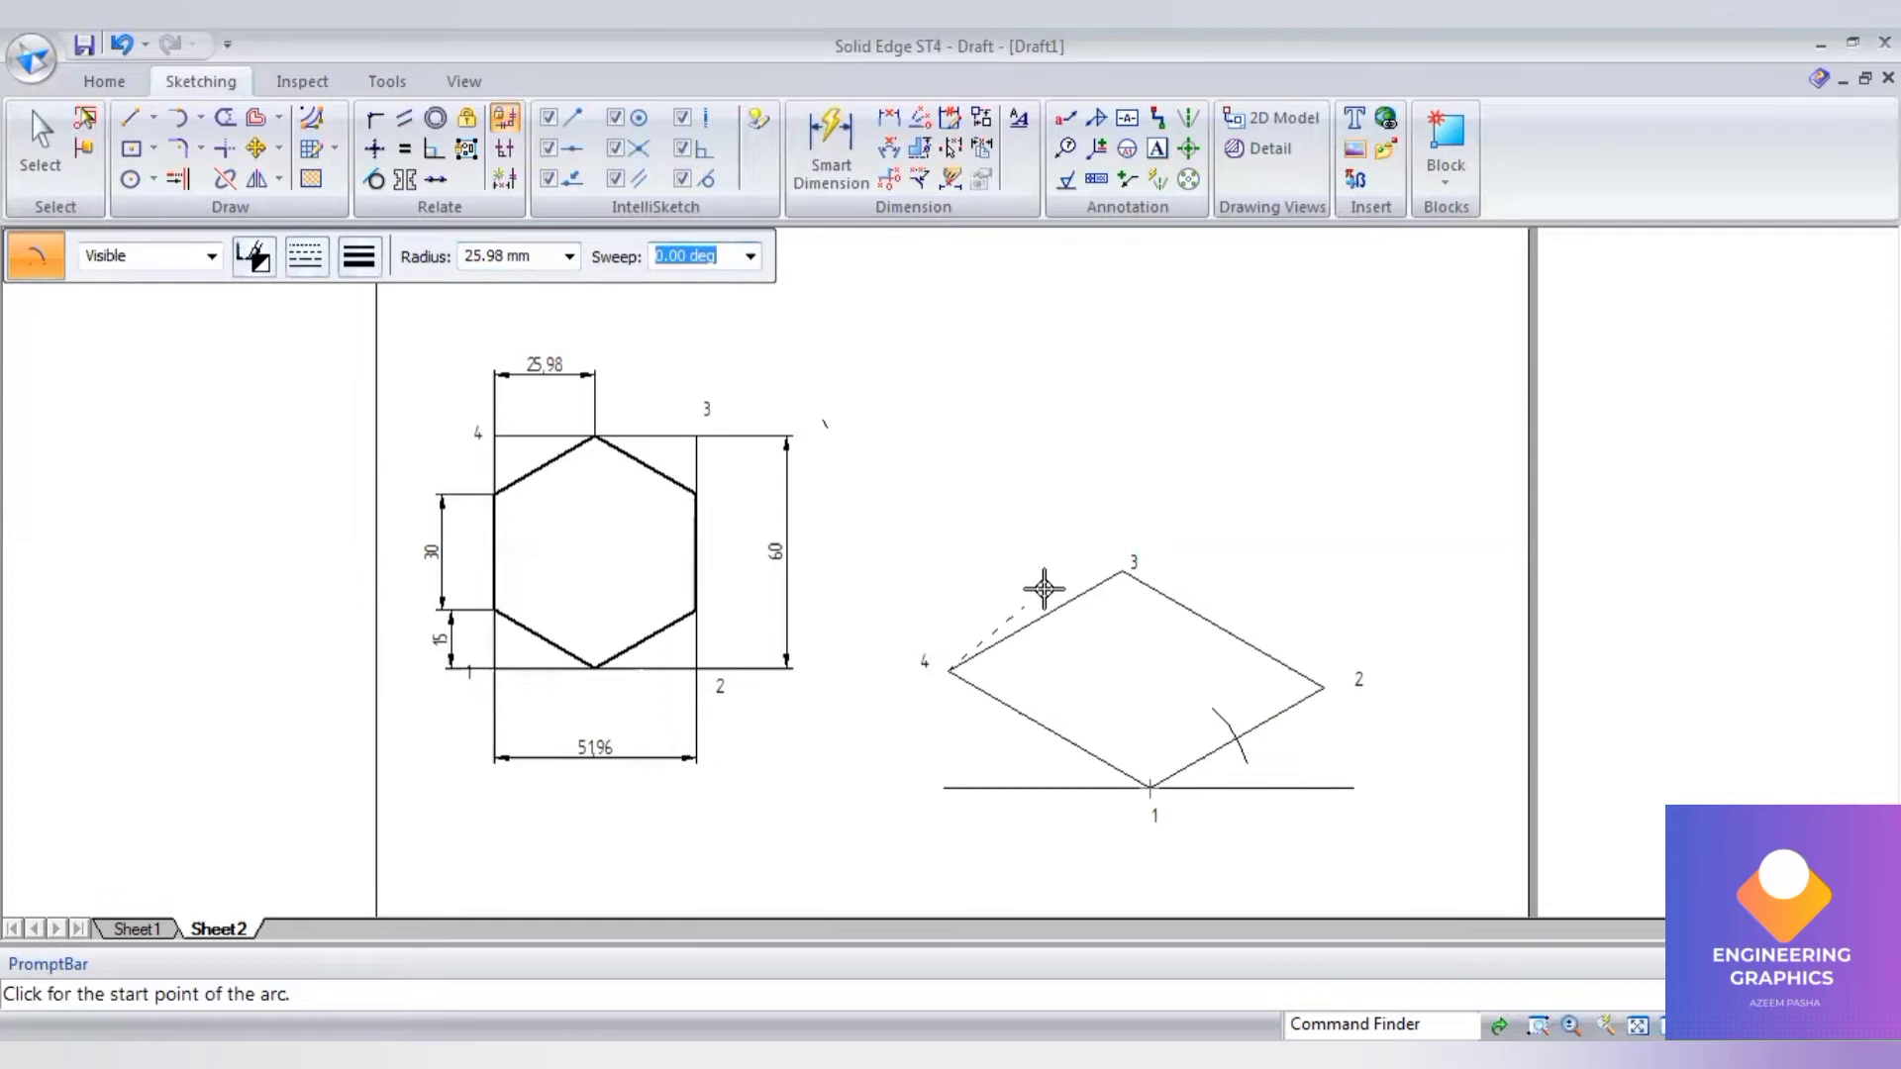
click(1060, 645)
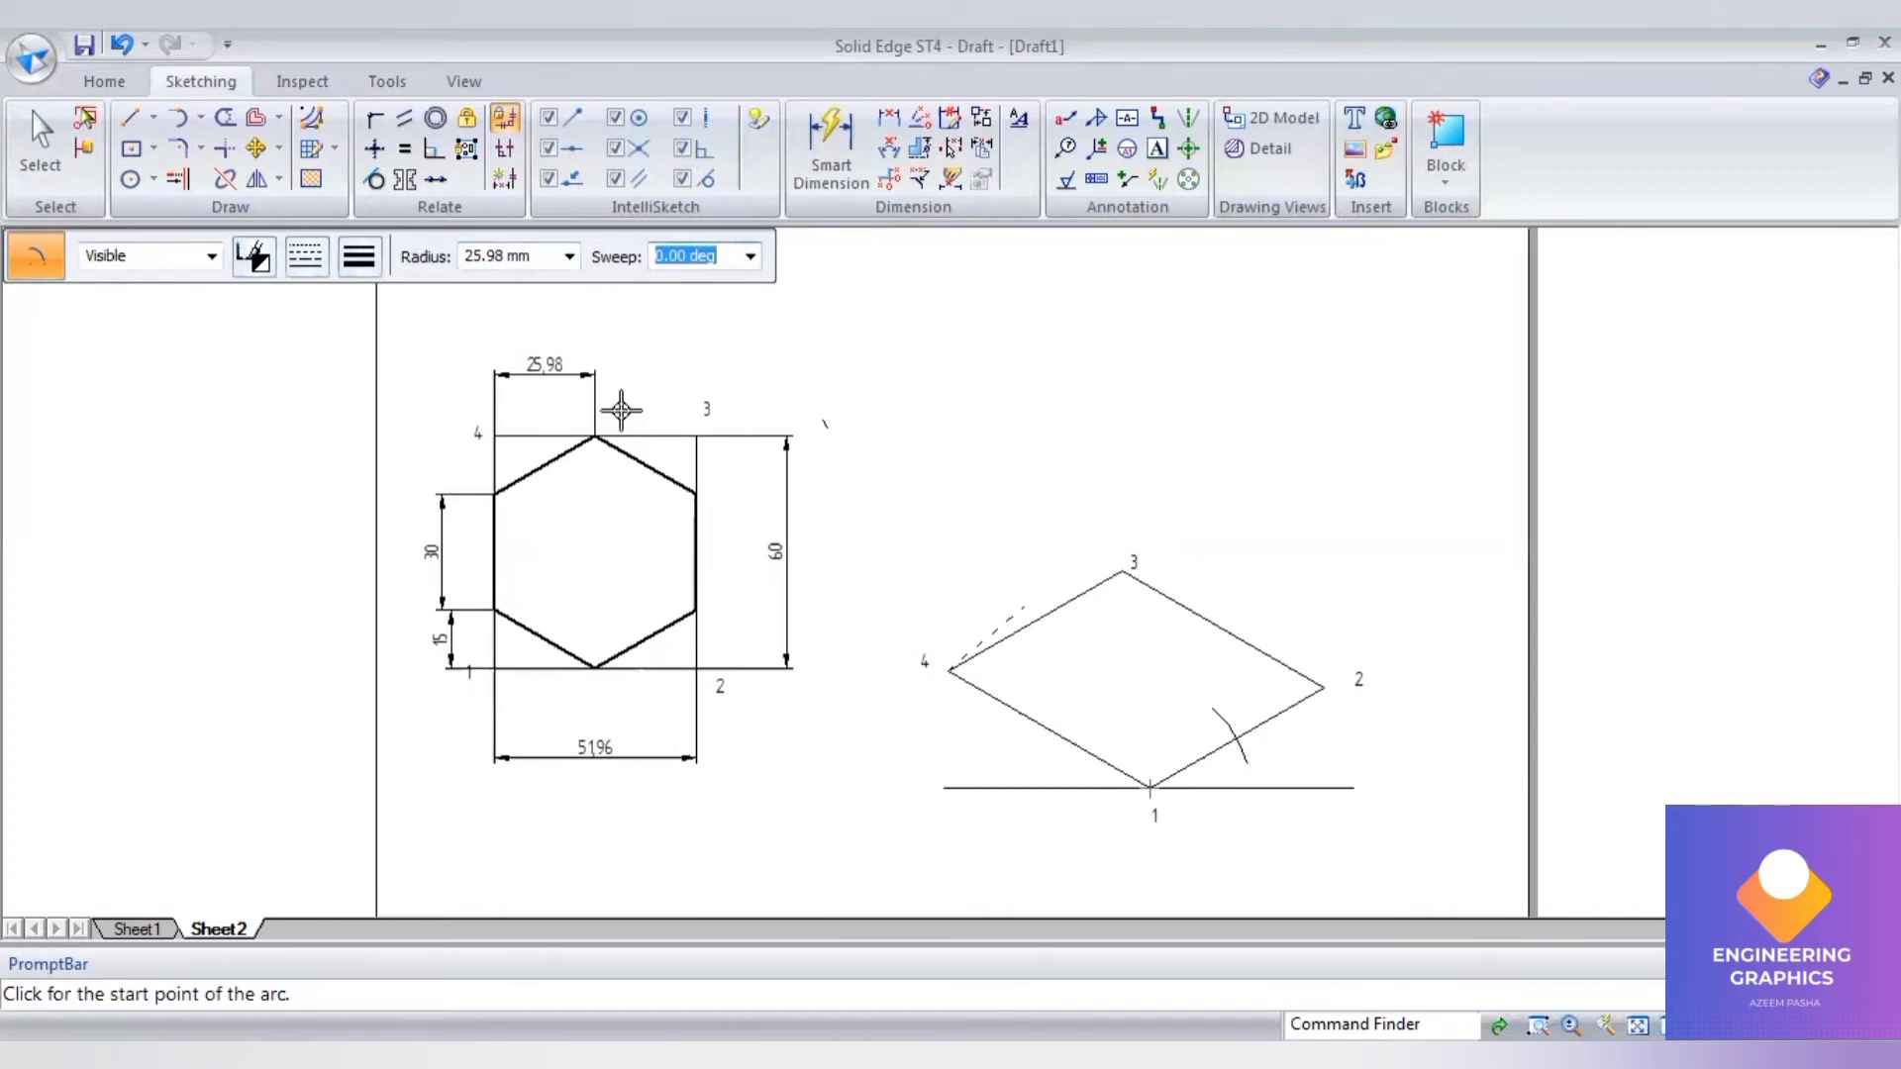
Step: Change the line style and width, then cut 15 mm arcs from corners 2 and 3 along edge 2–3
click(307, 256)
click(317, 297)
click(359, 255)
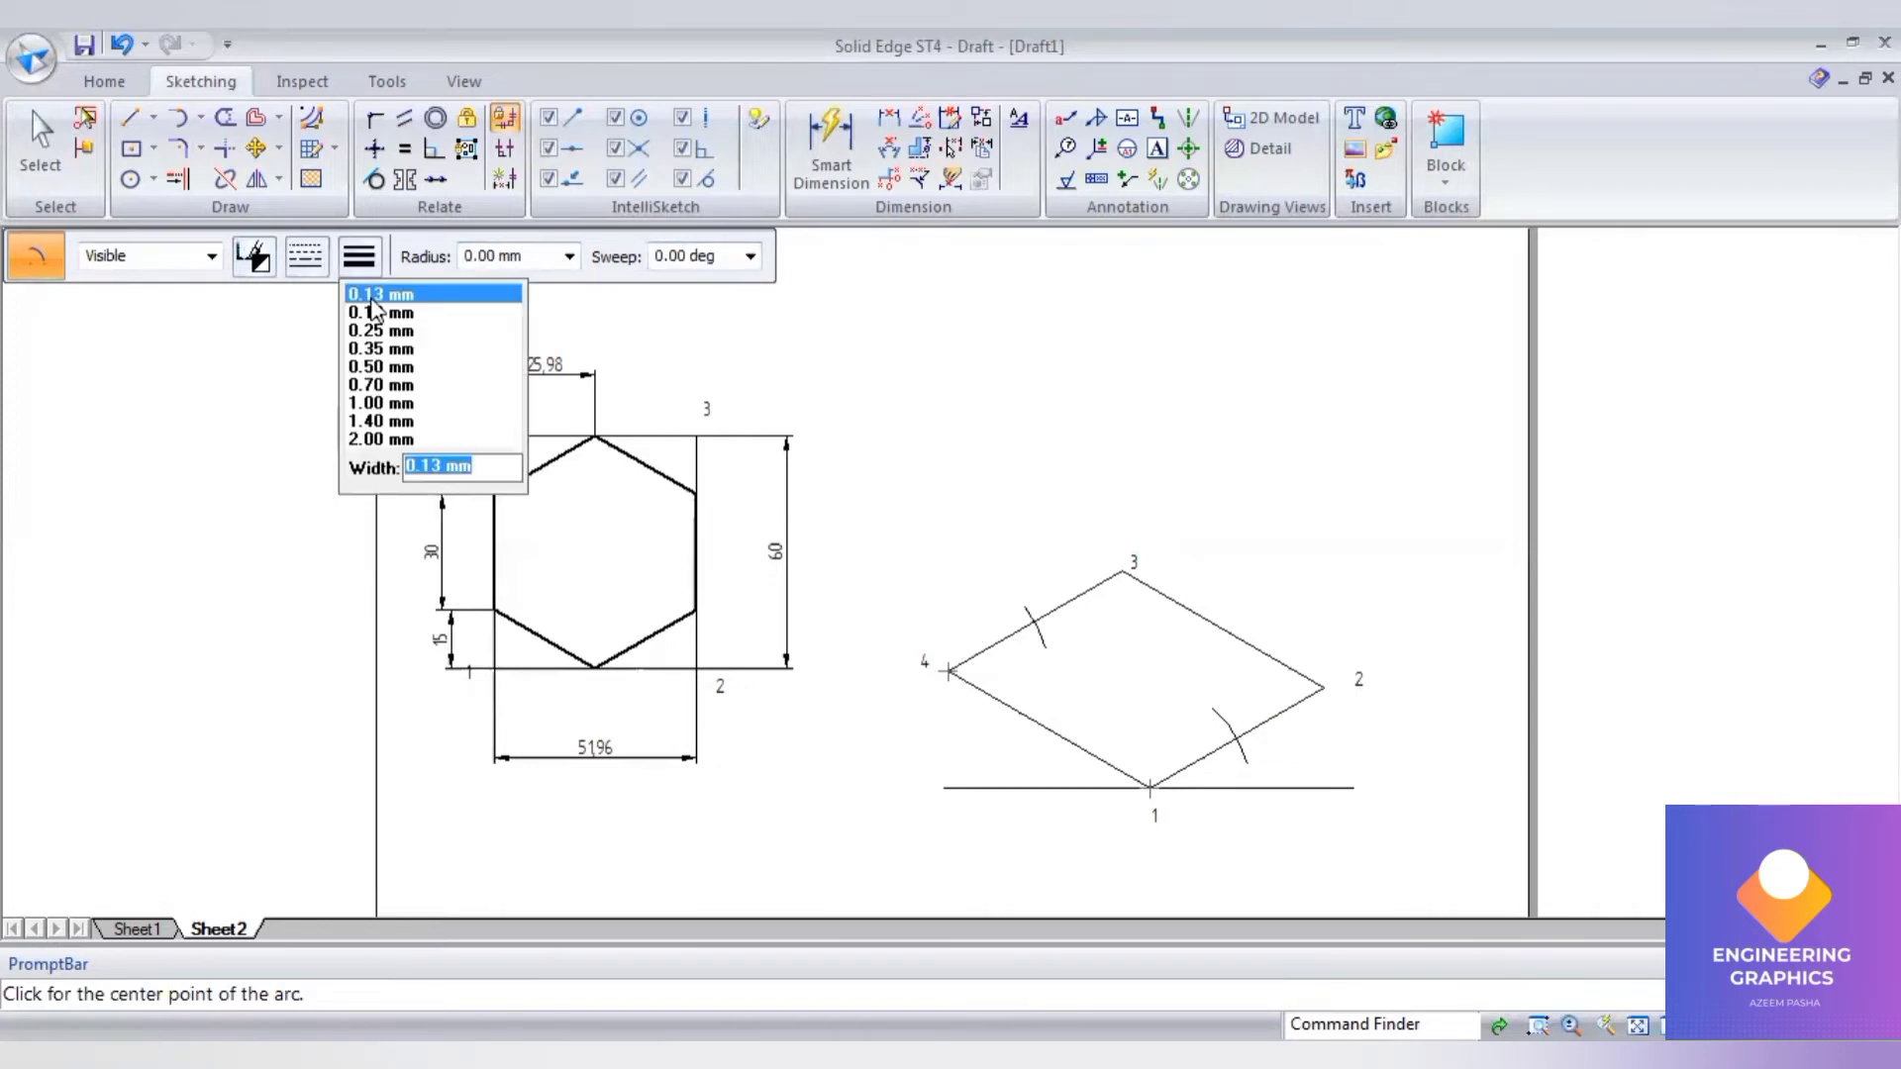
click(381, 297)
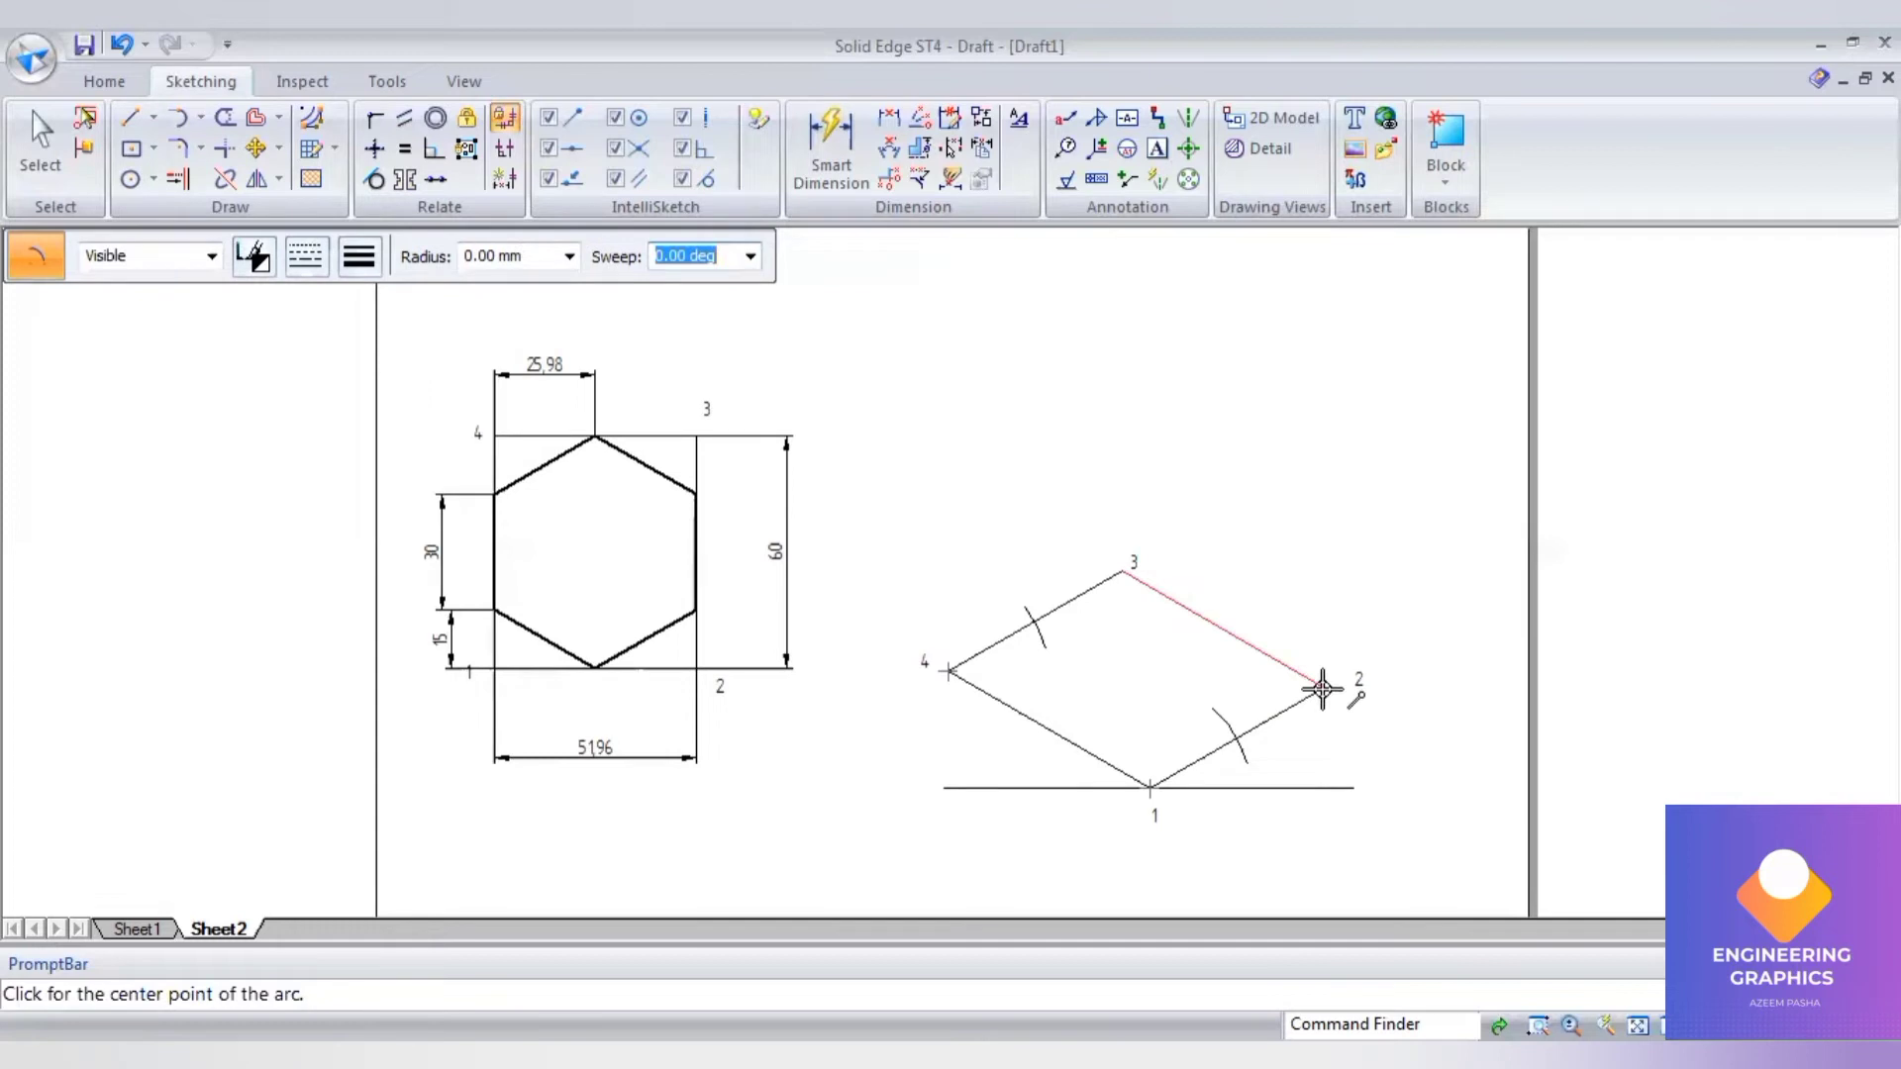
click(1322, 687)
click(536, 262)
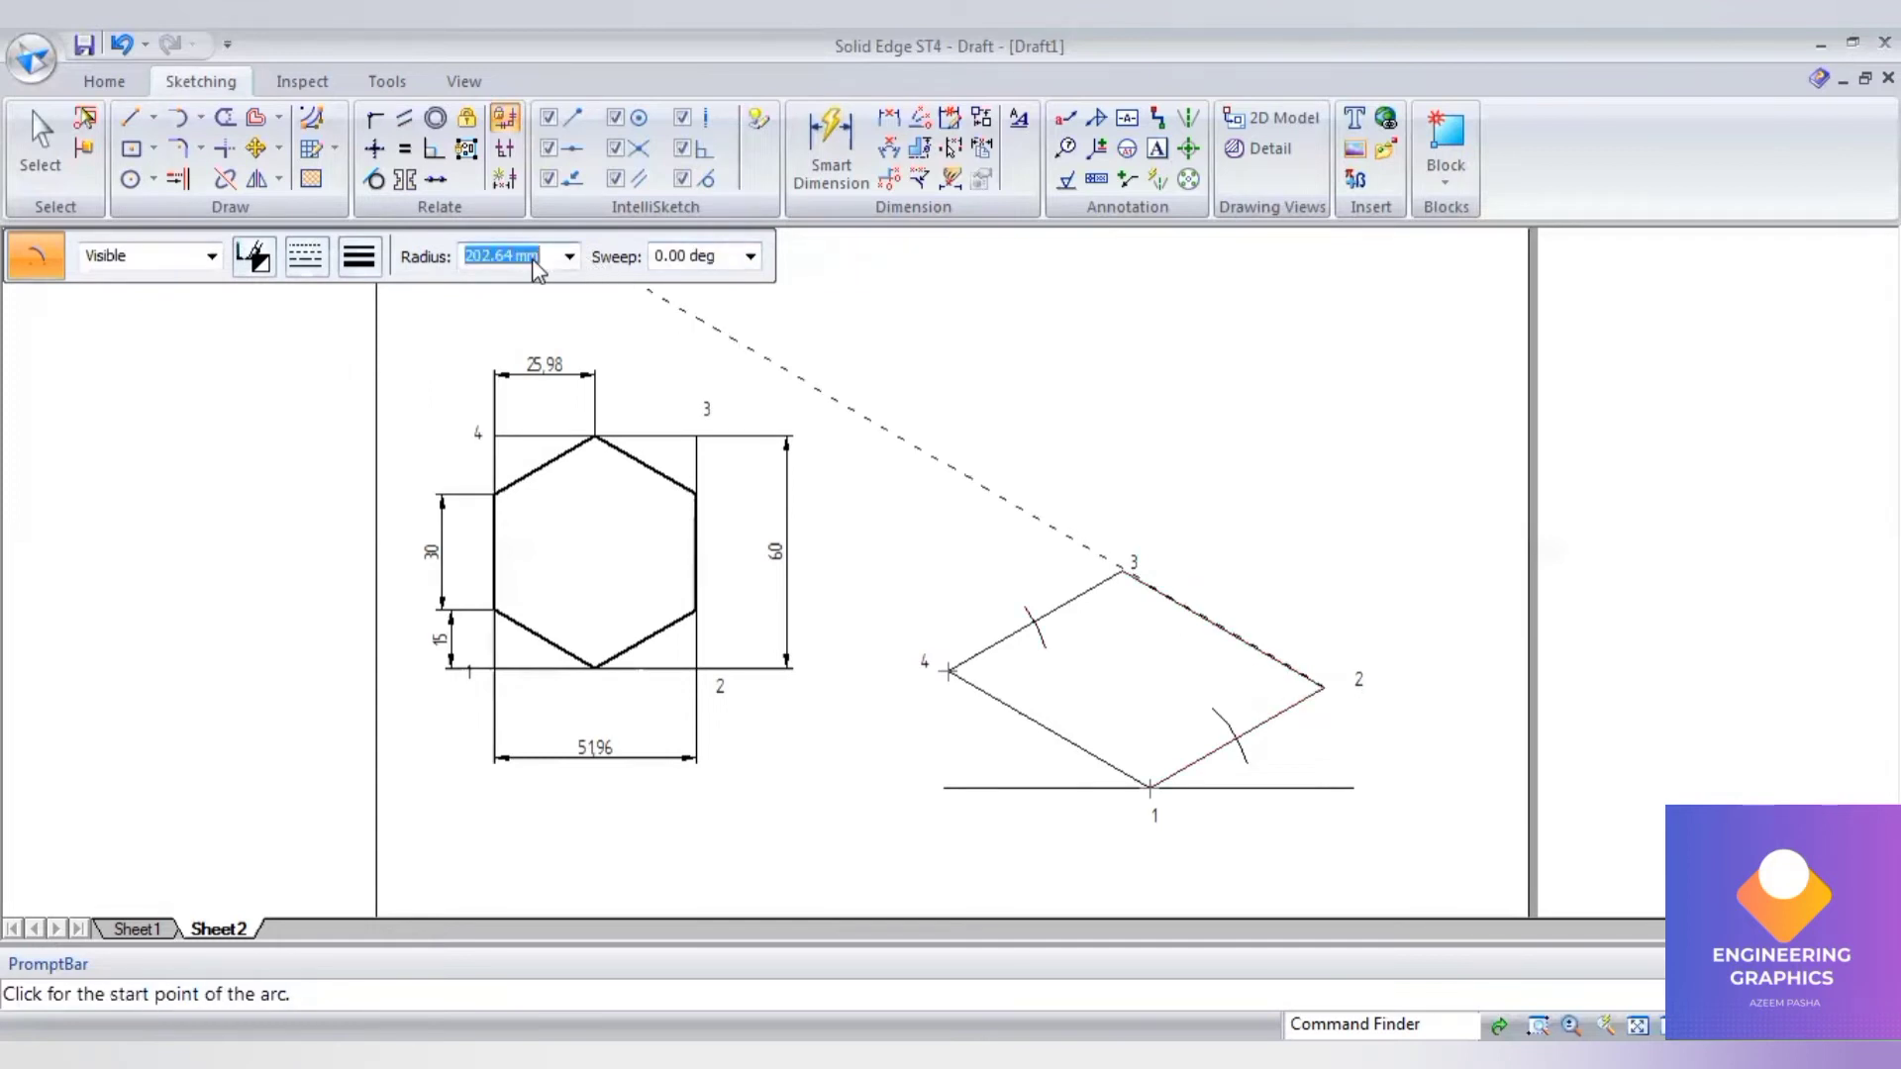
text(15)
key(Tab)
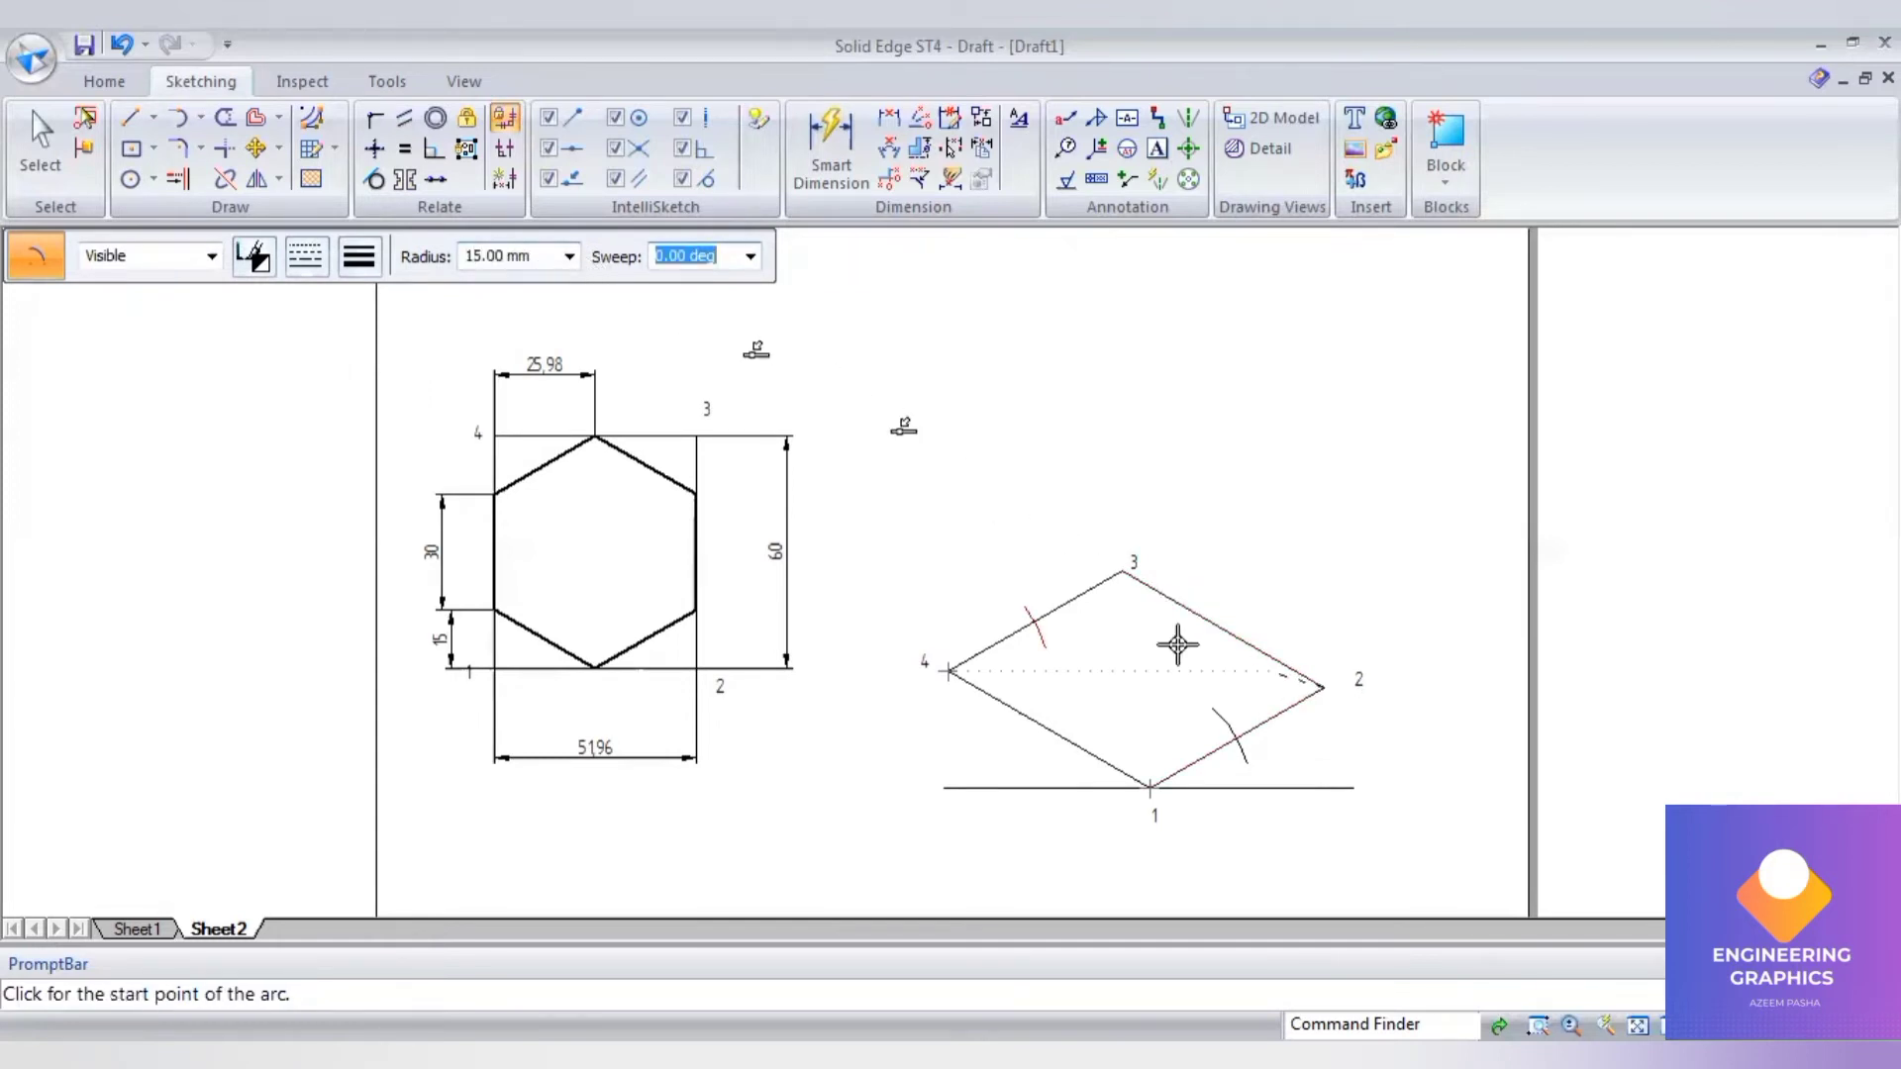
click(1274, 634)
text(15)
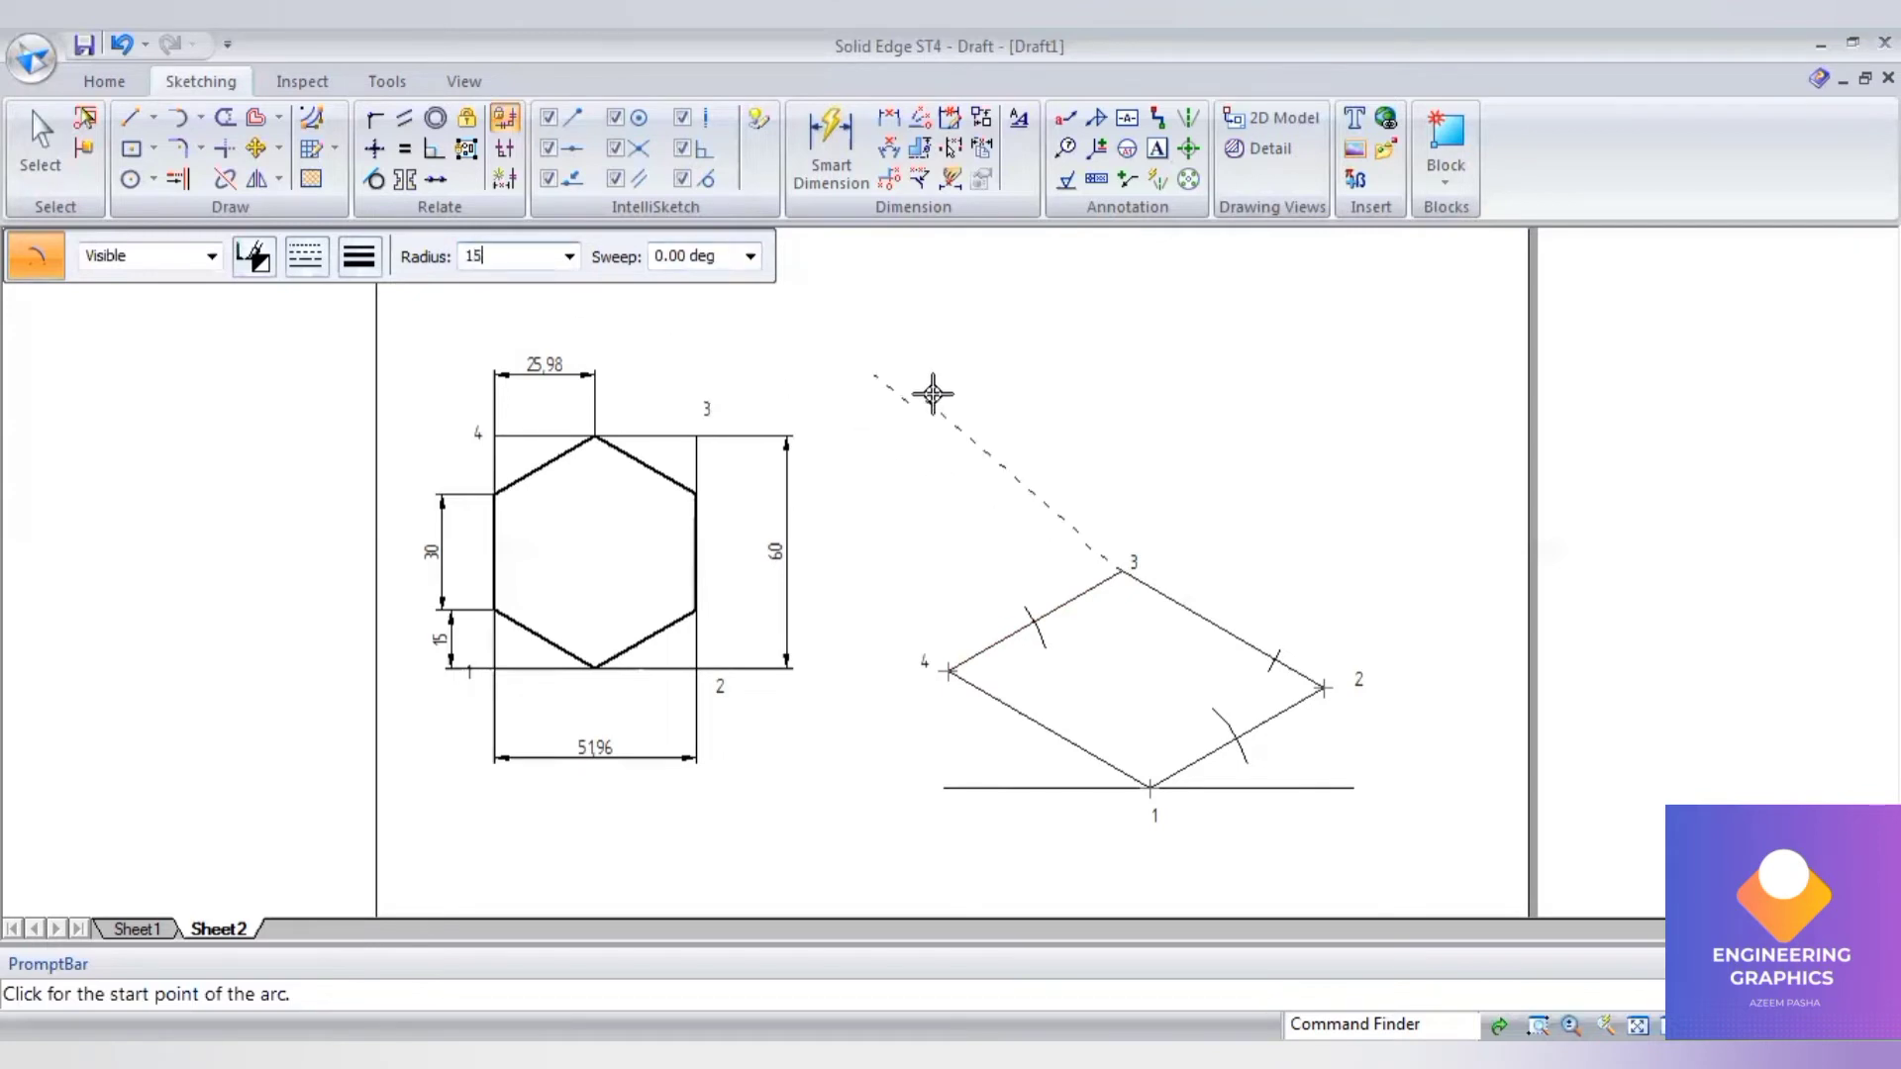
key(Tab)
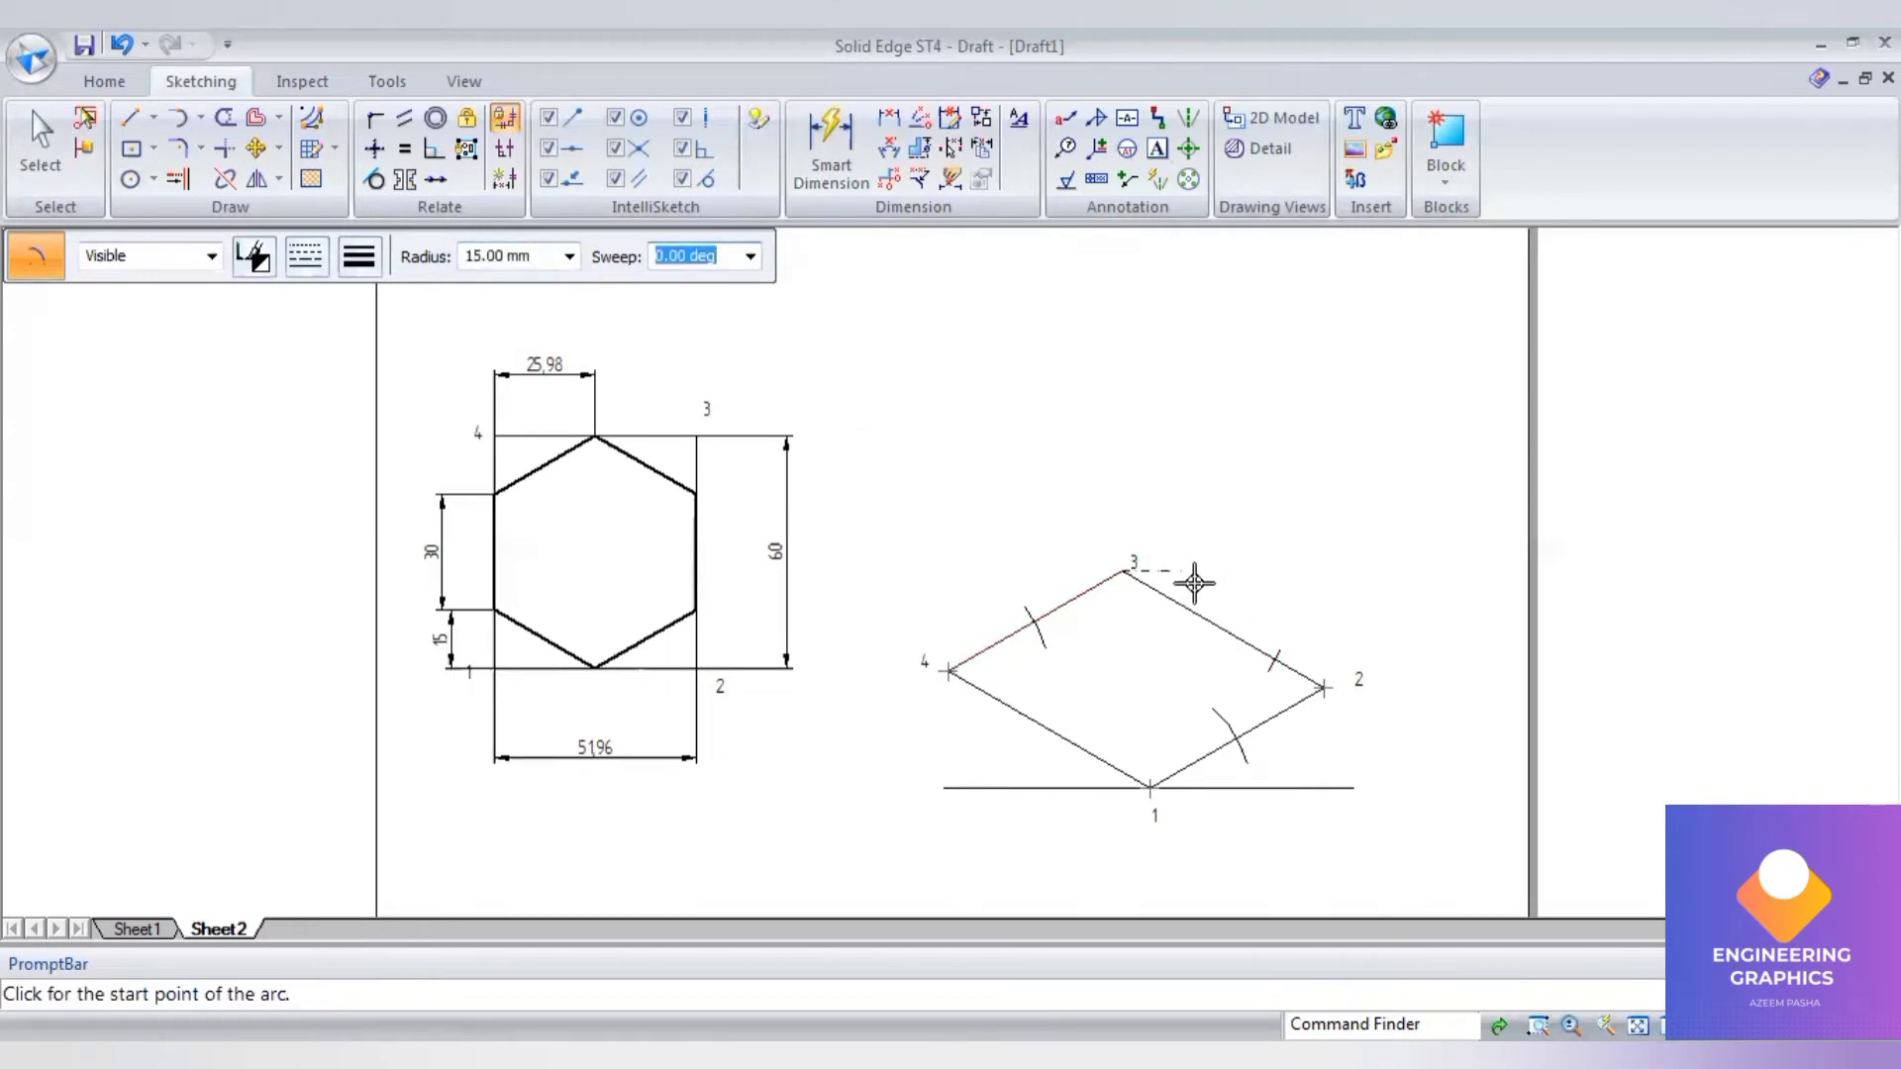
click(947, 671)
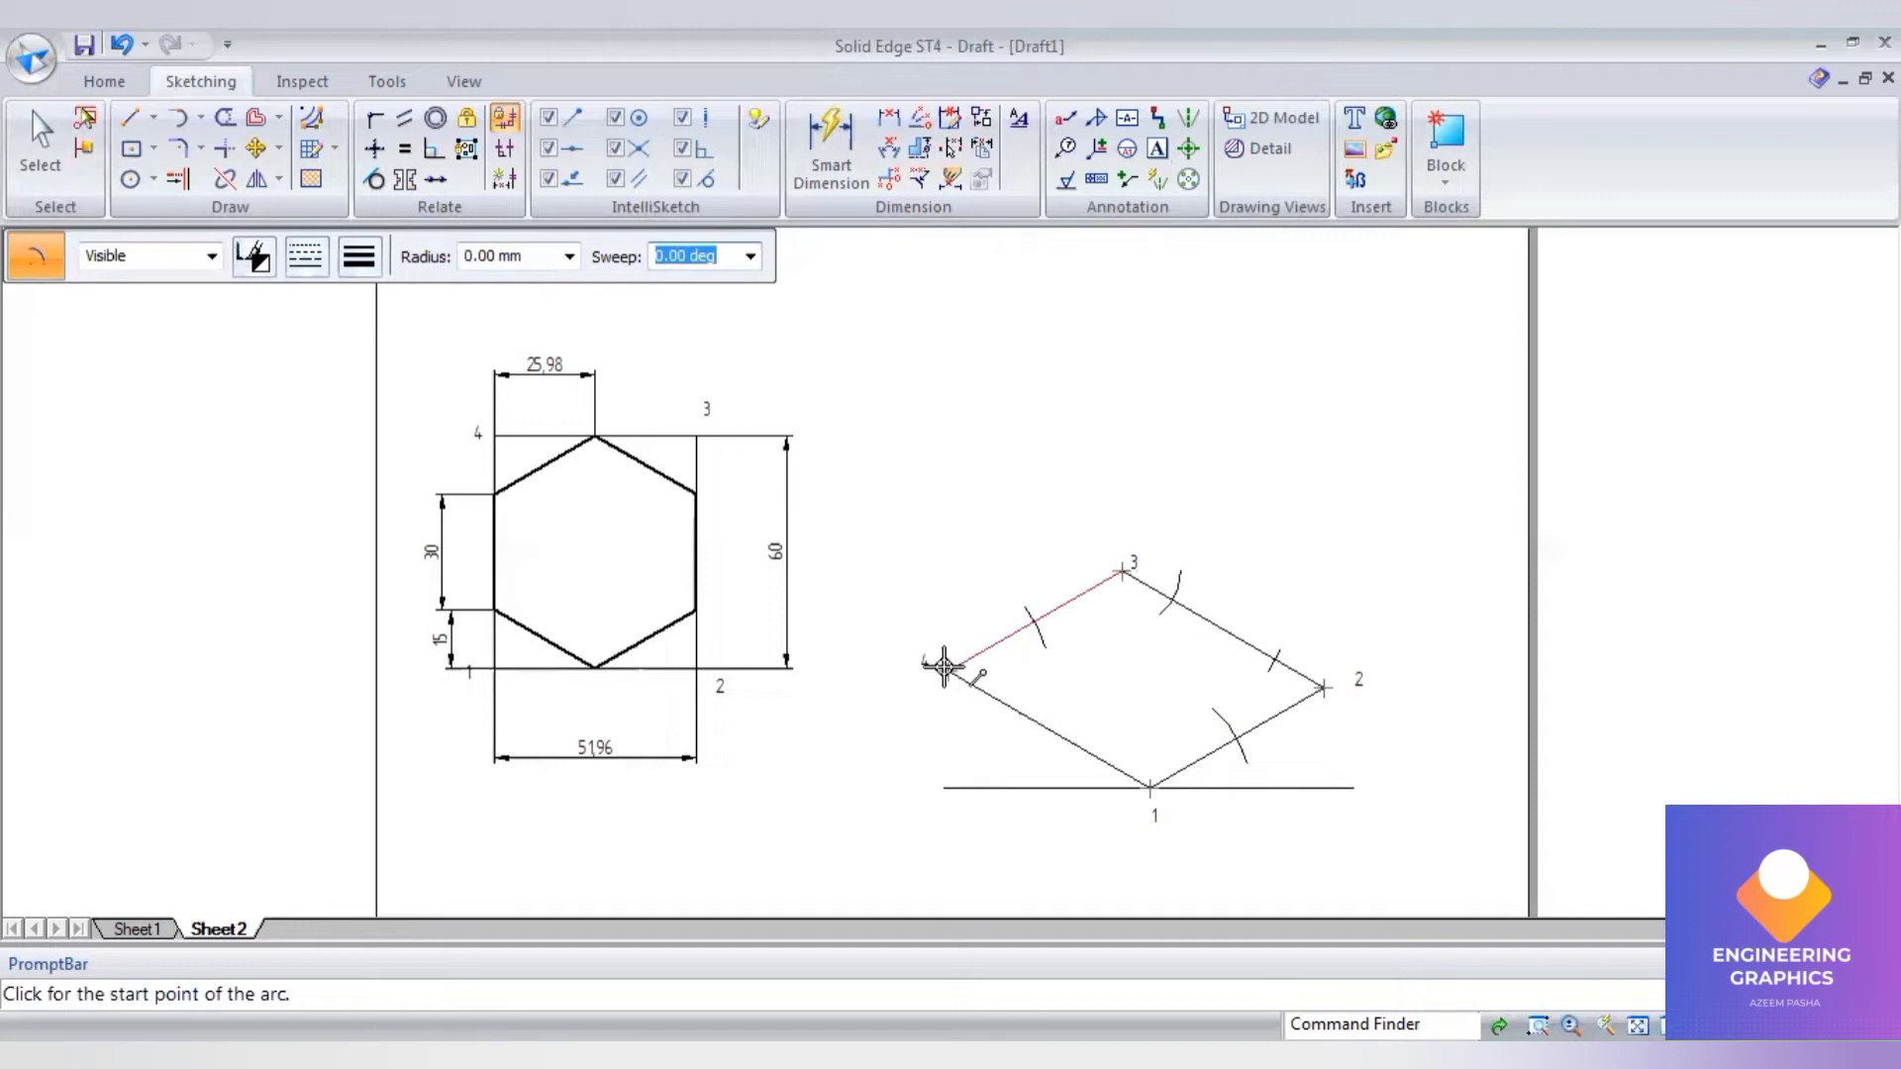
Step: Cut a 15 mm arc centred on corner 1 across the nearby edge
click(505, 259)
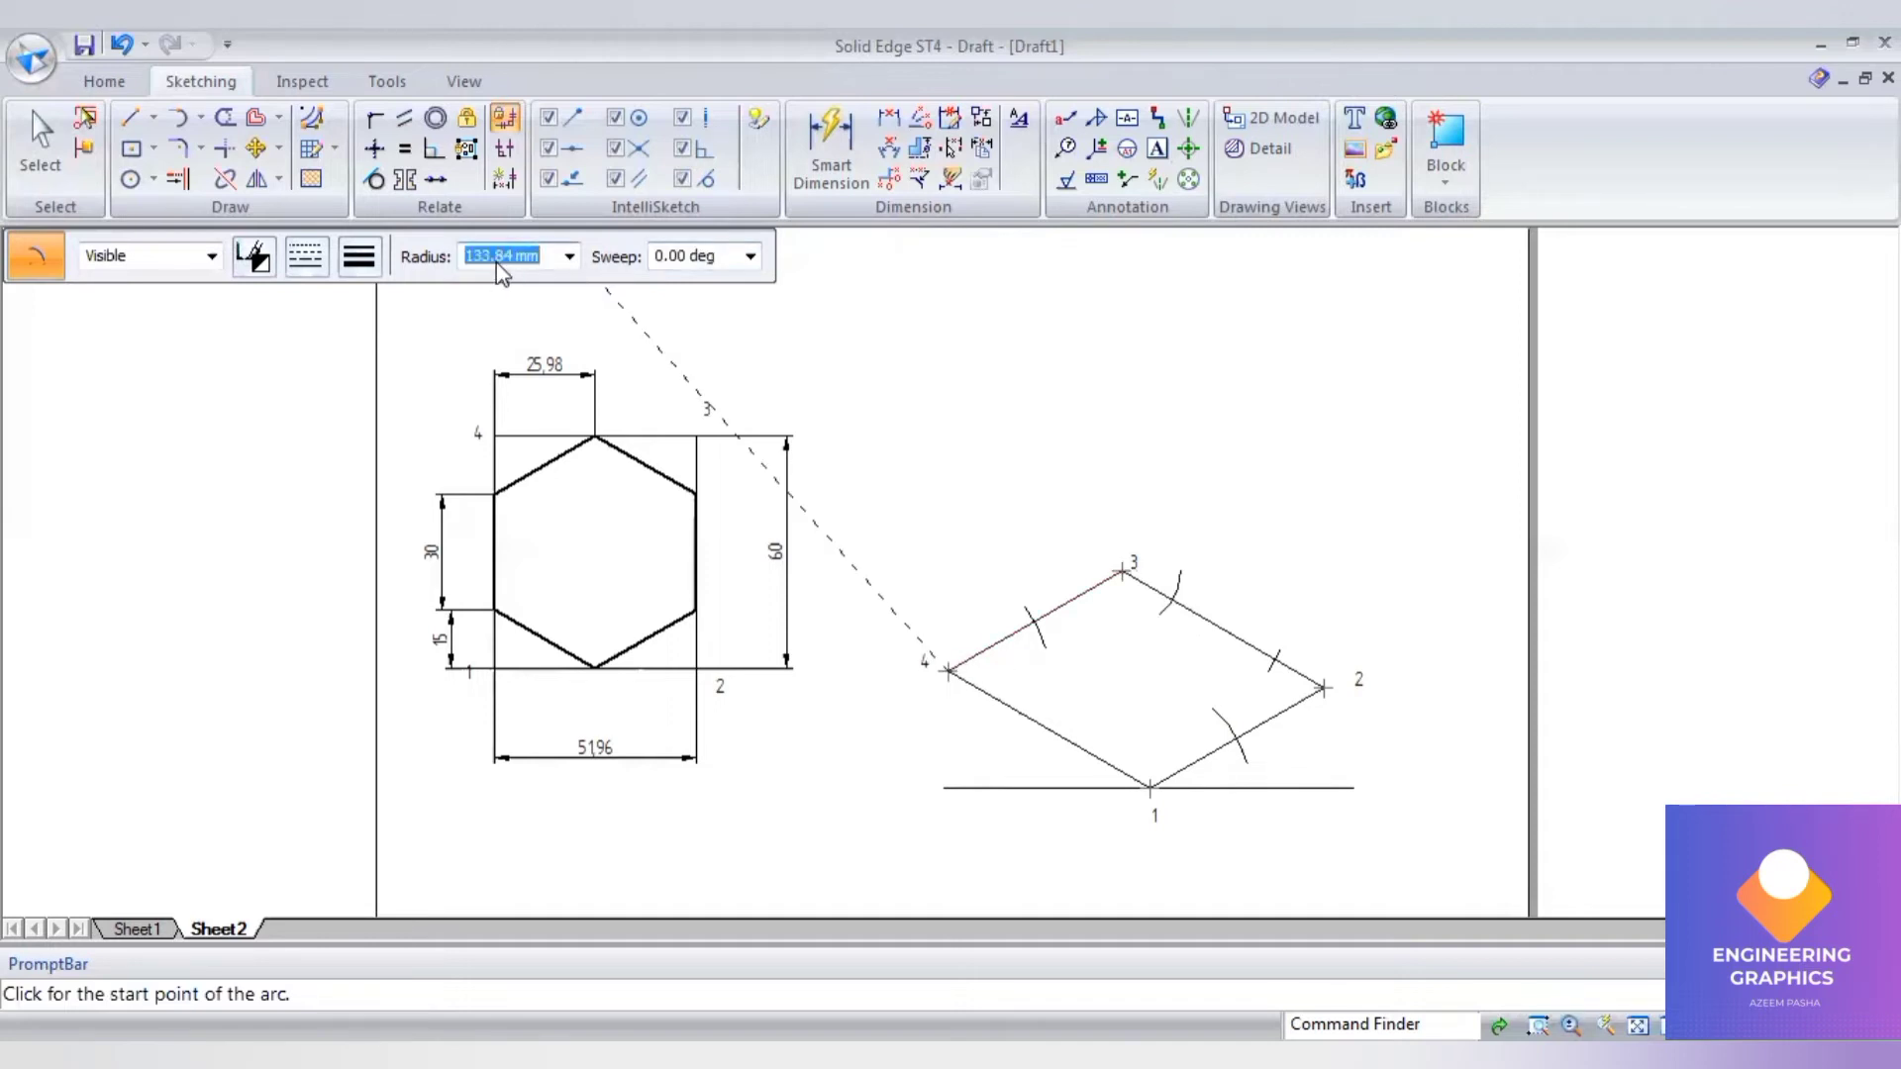
text(15)
key(Tab)
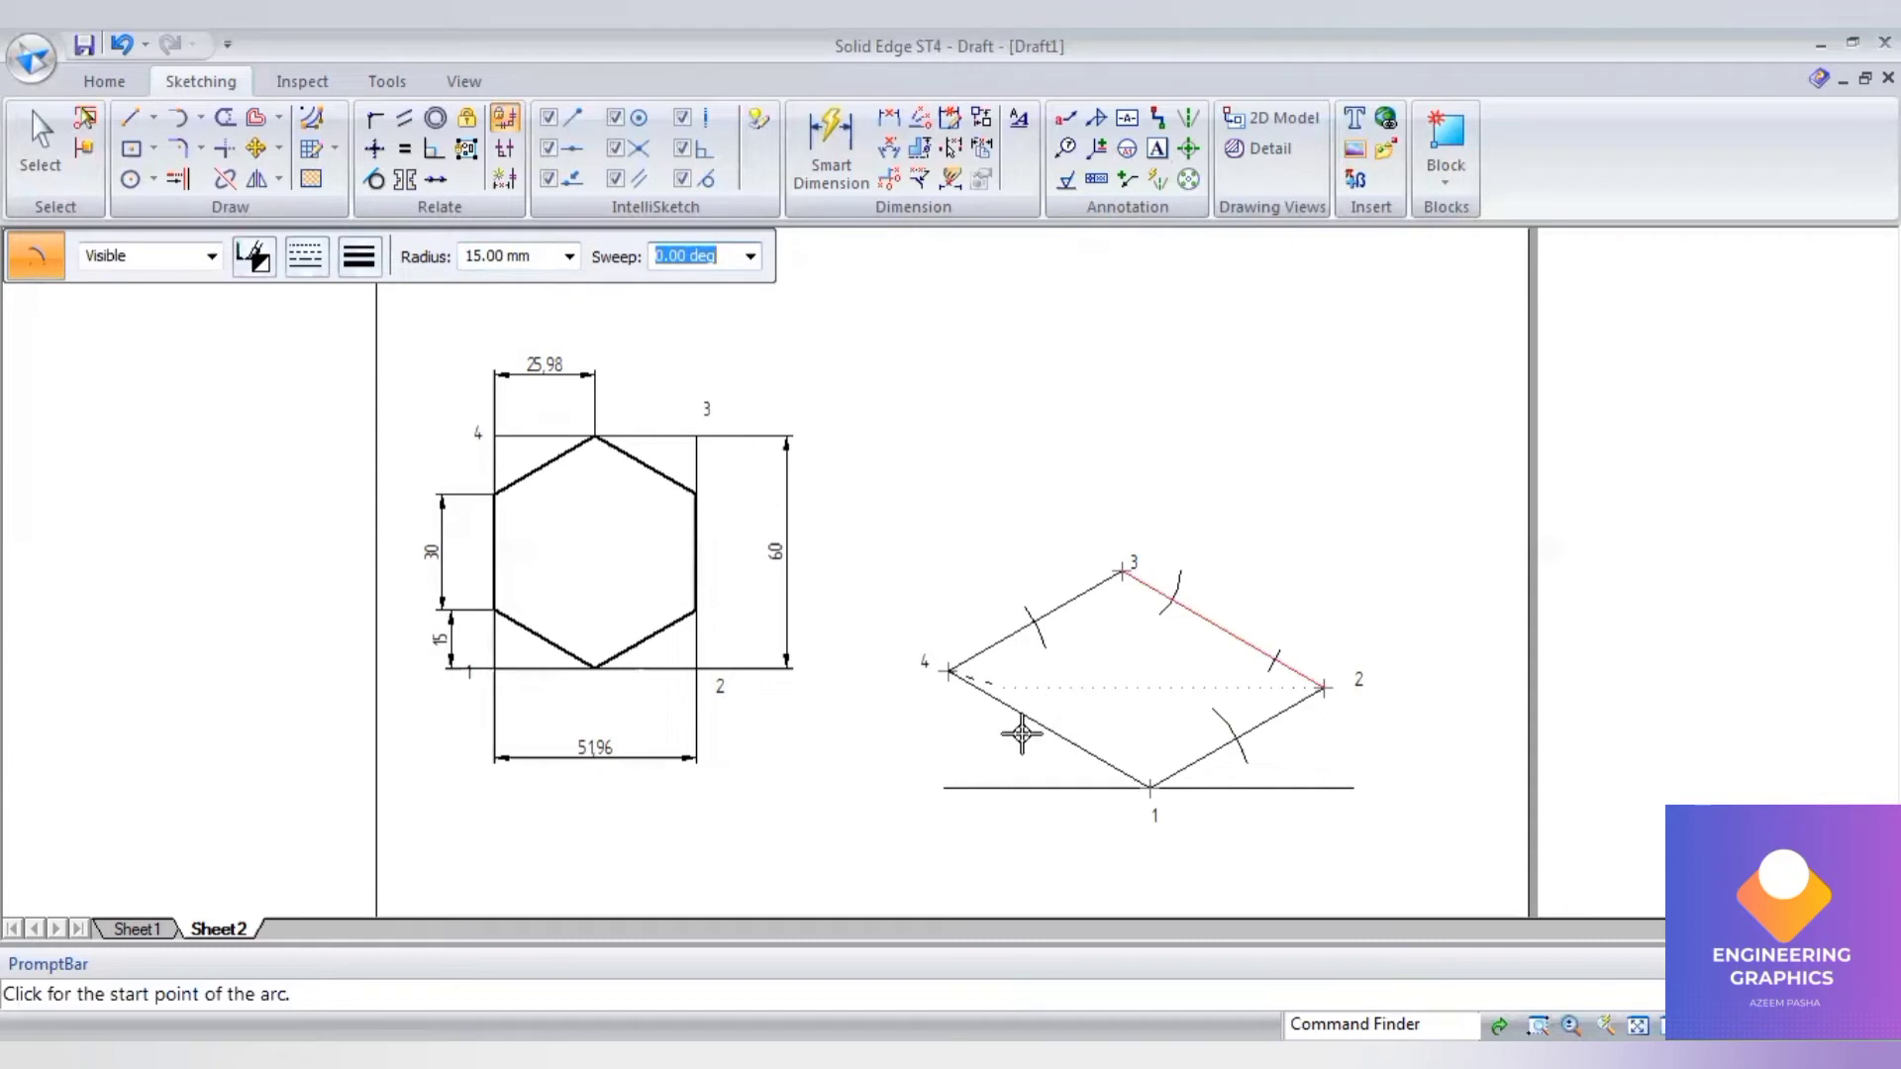
click(1146, 790)
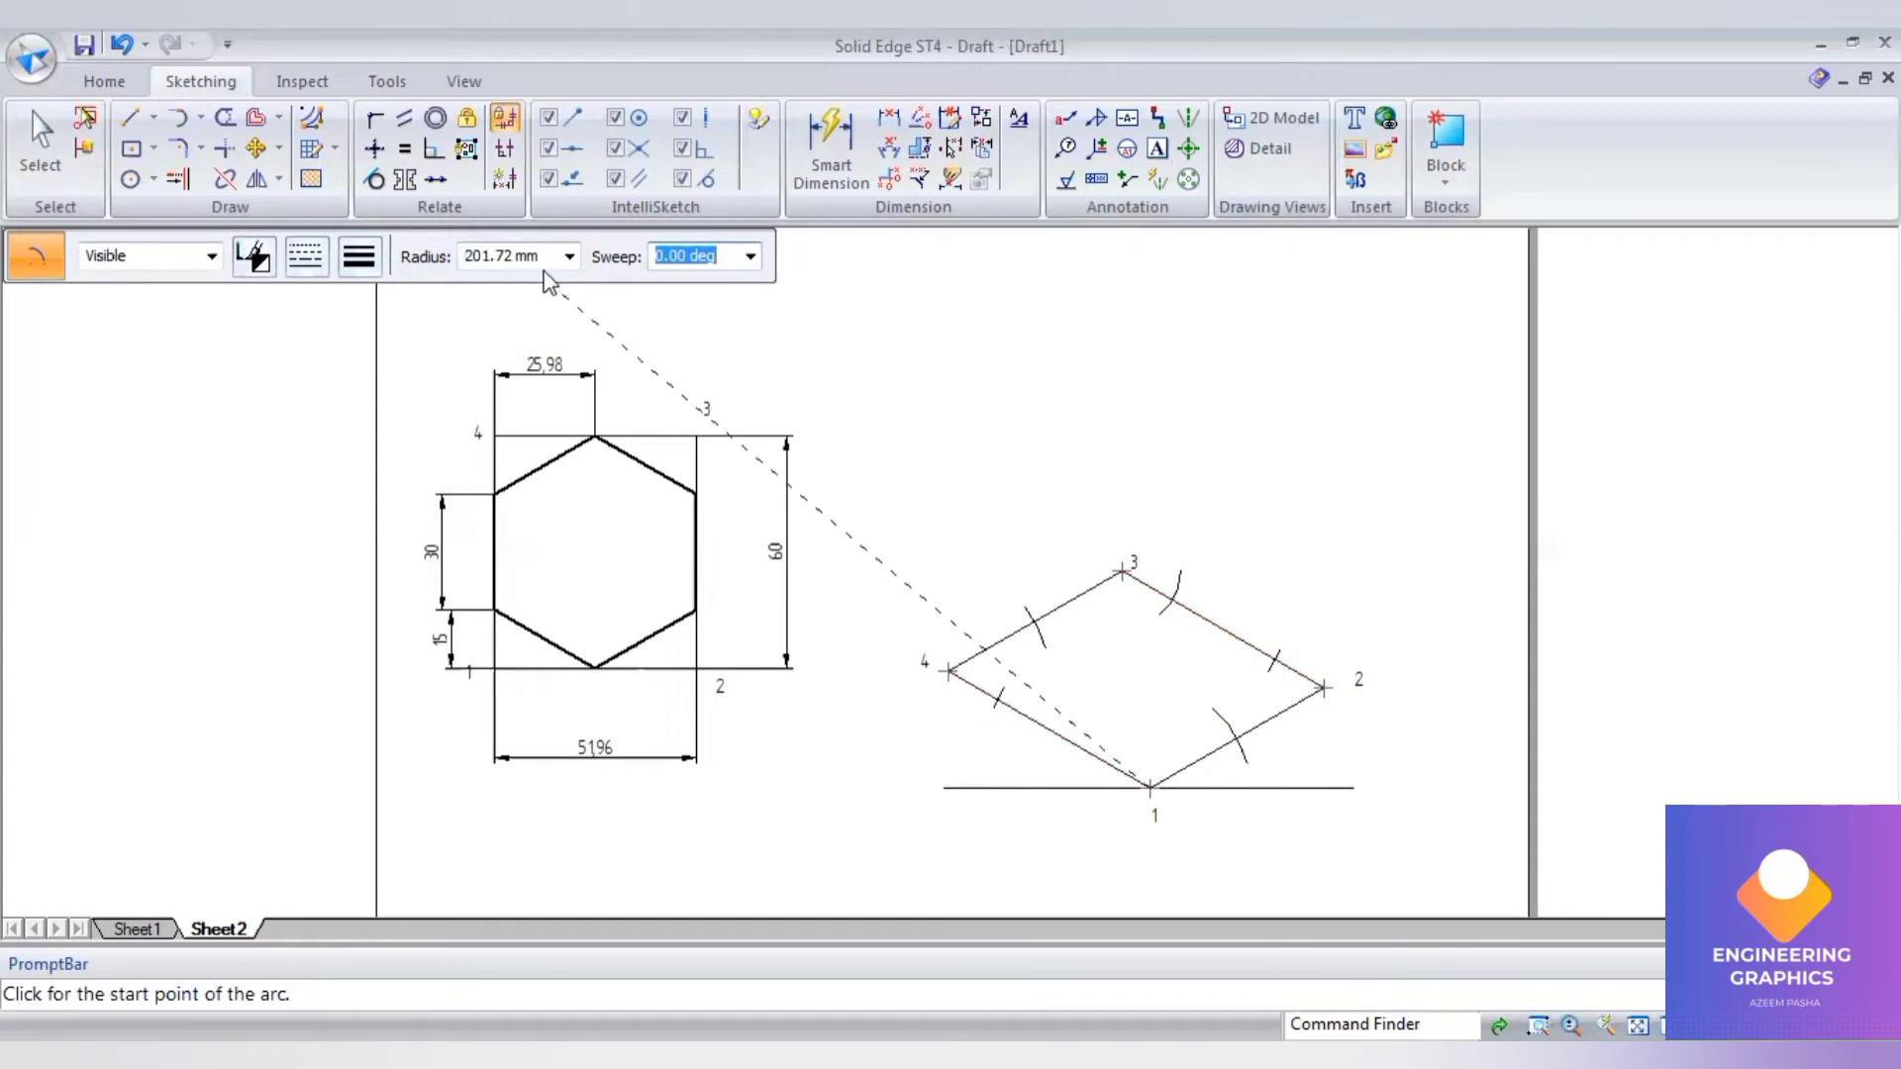
text(15)
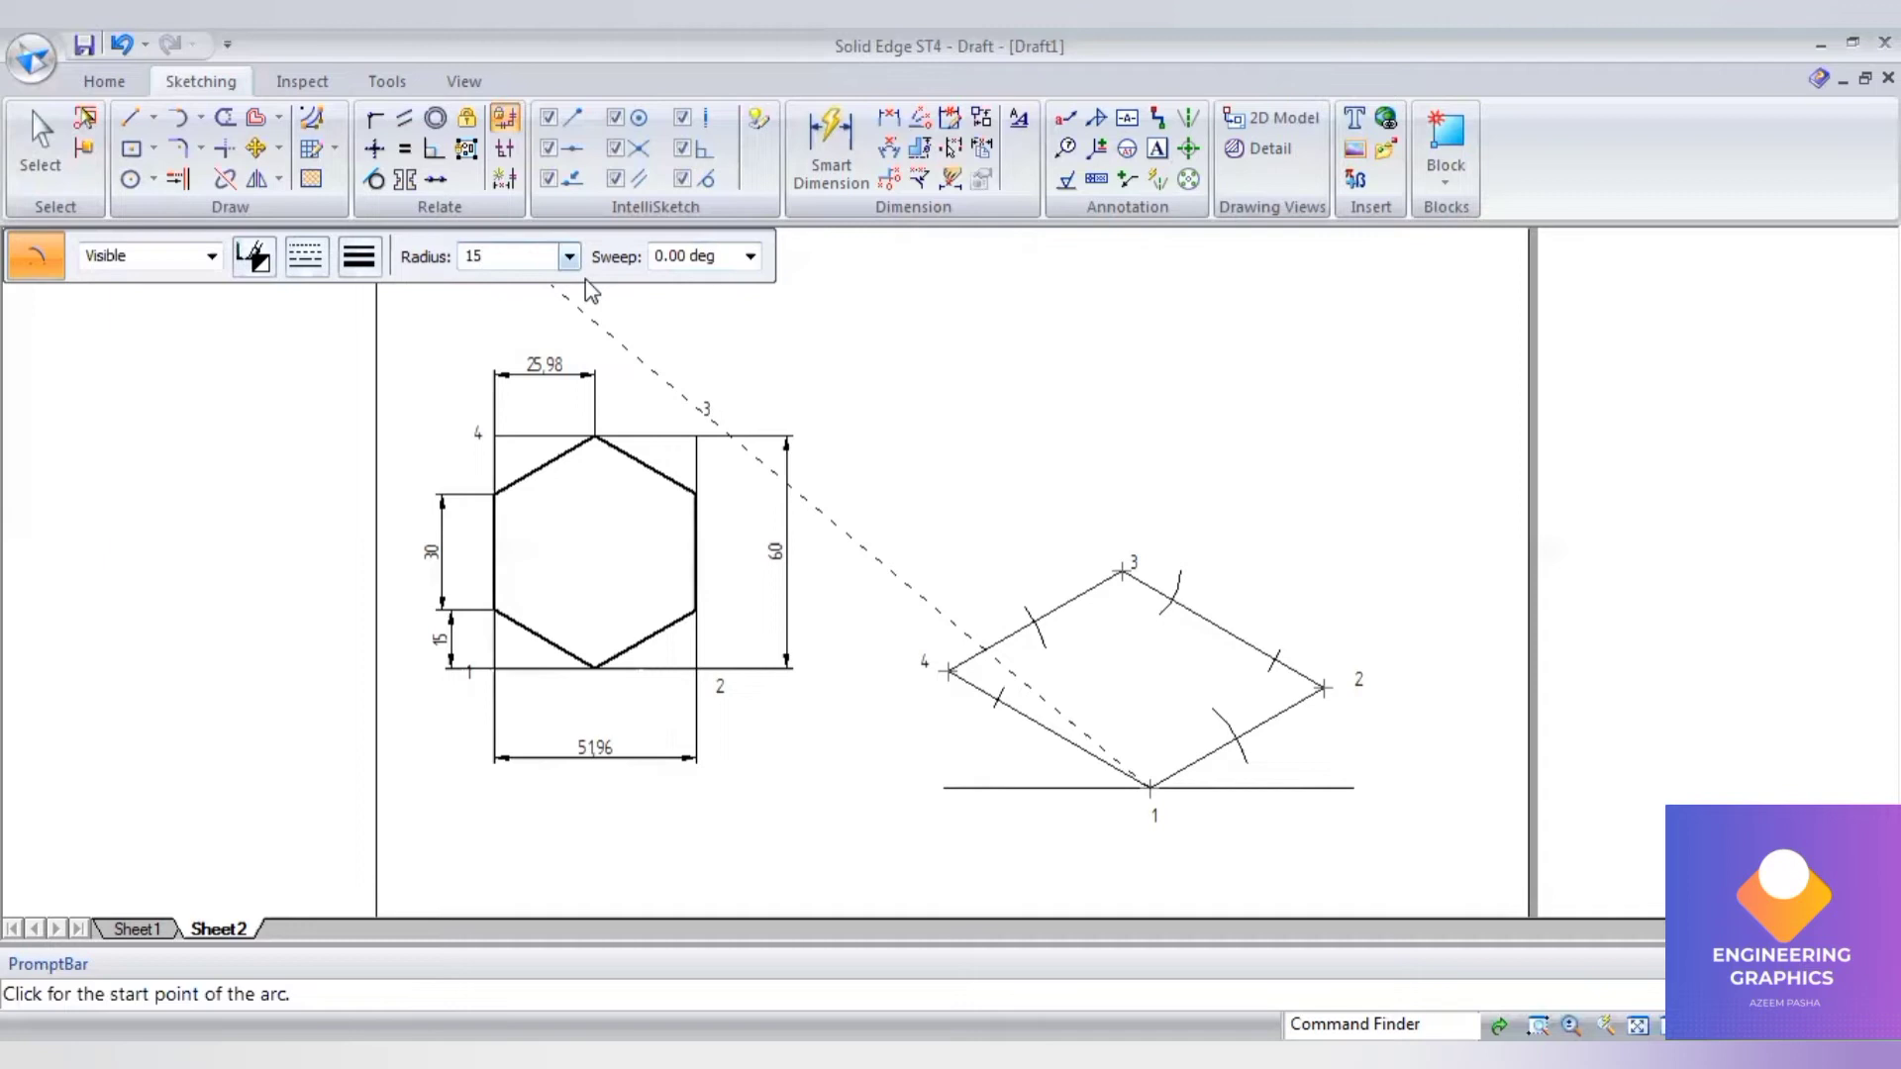
key(Tab)
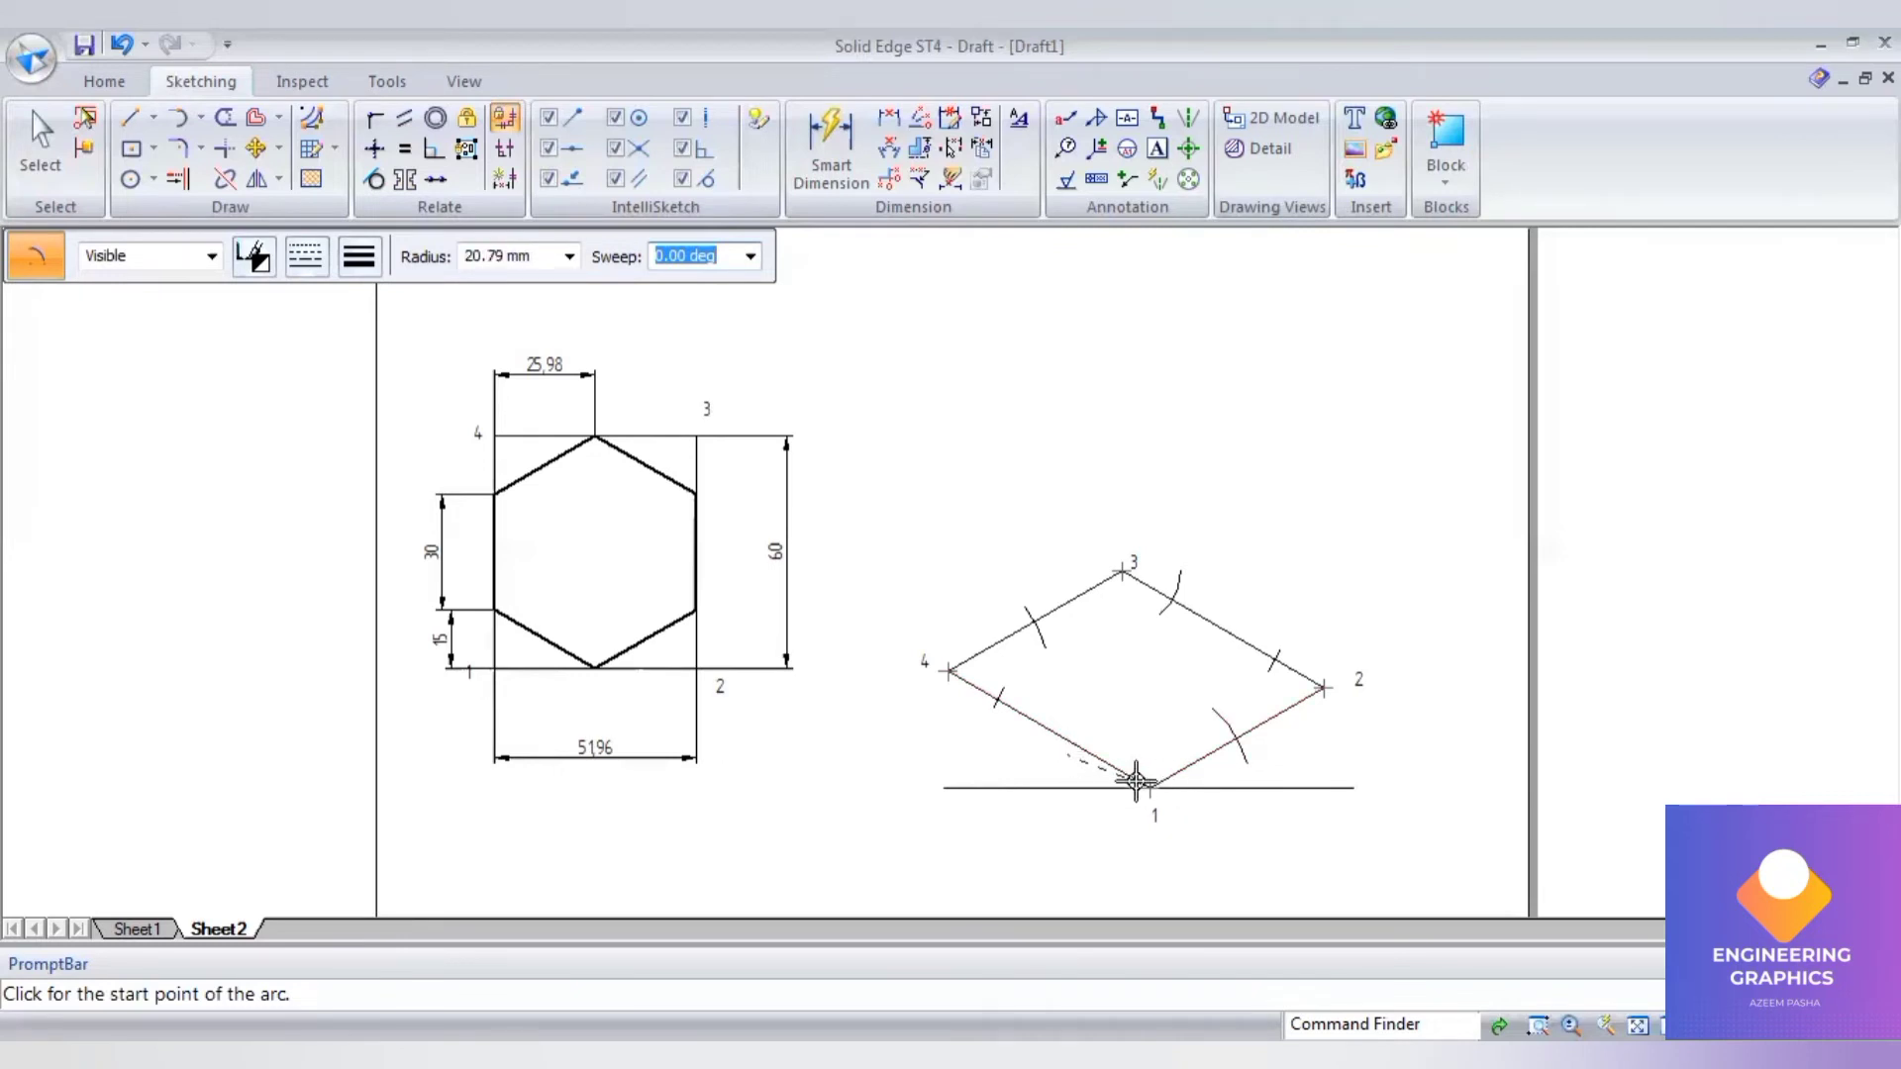
click(469, 255)
text(15)
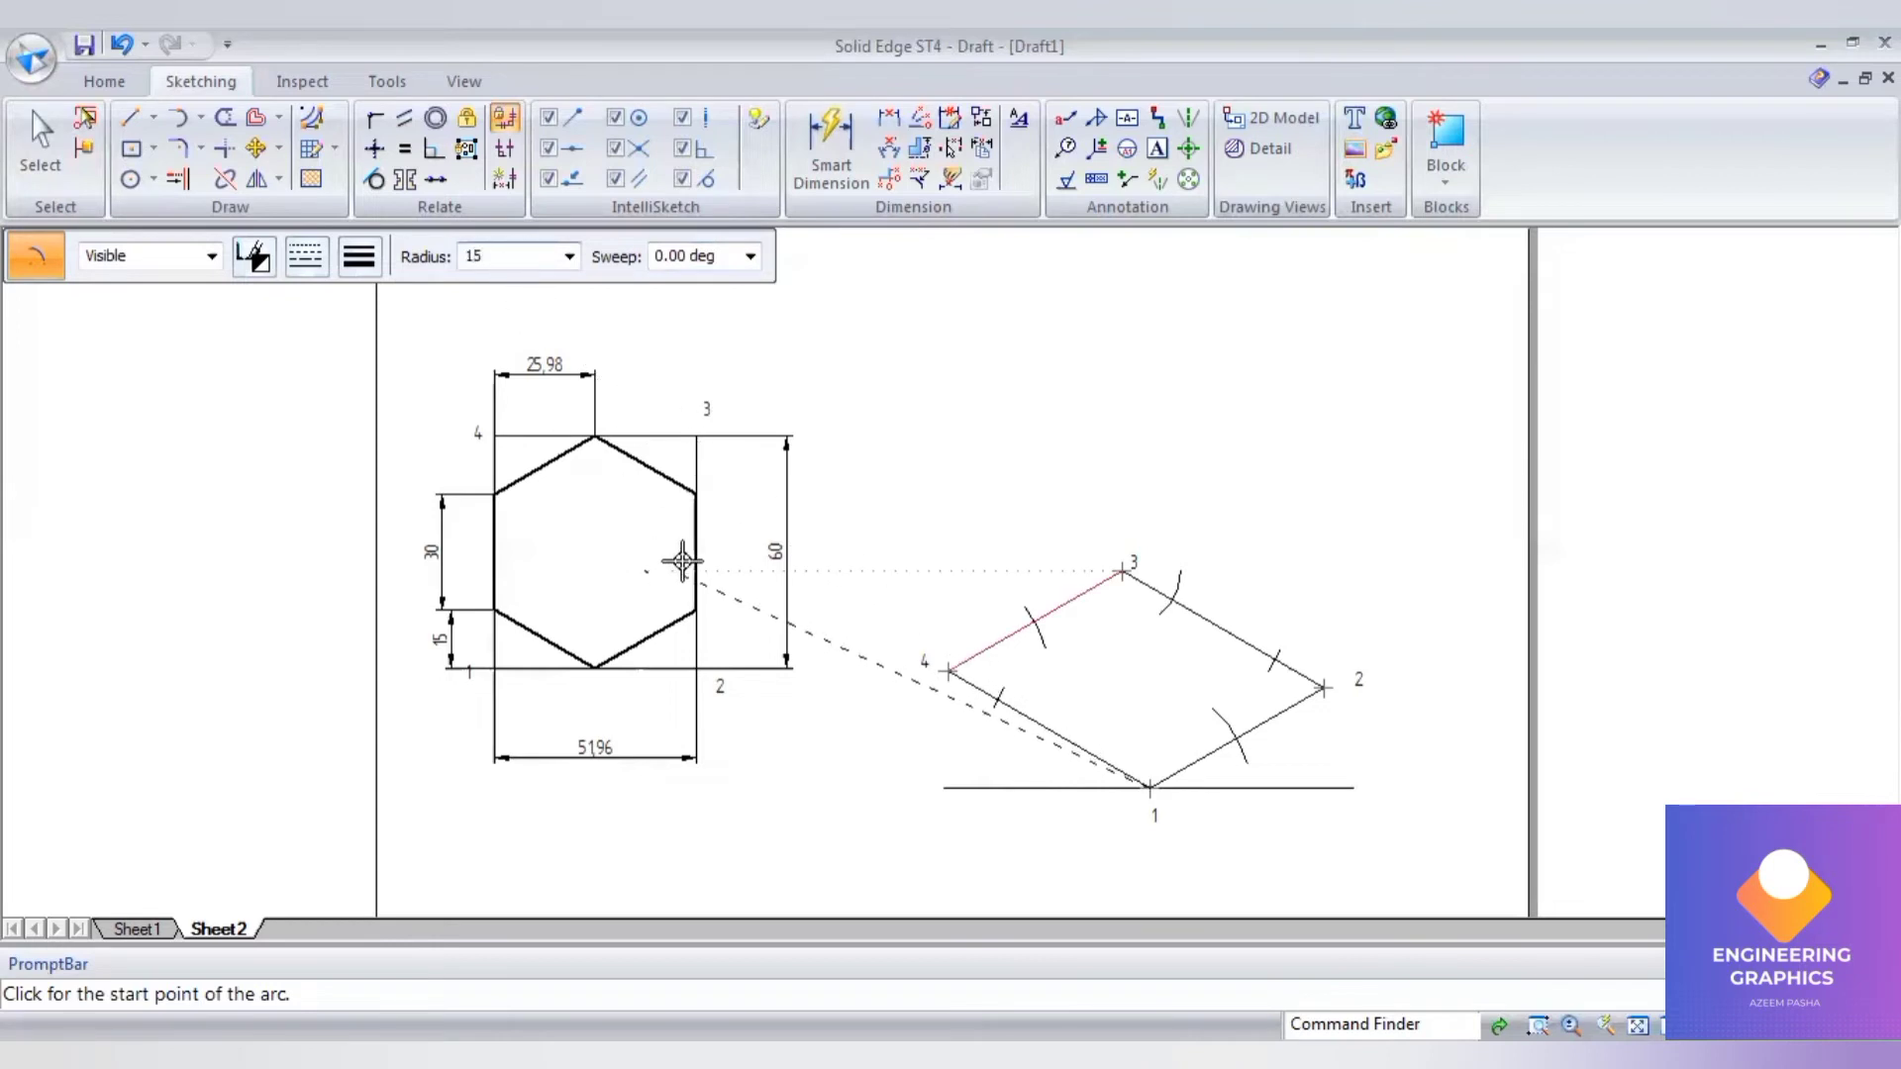
key(Tab)
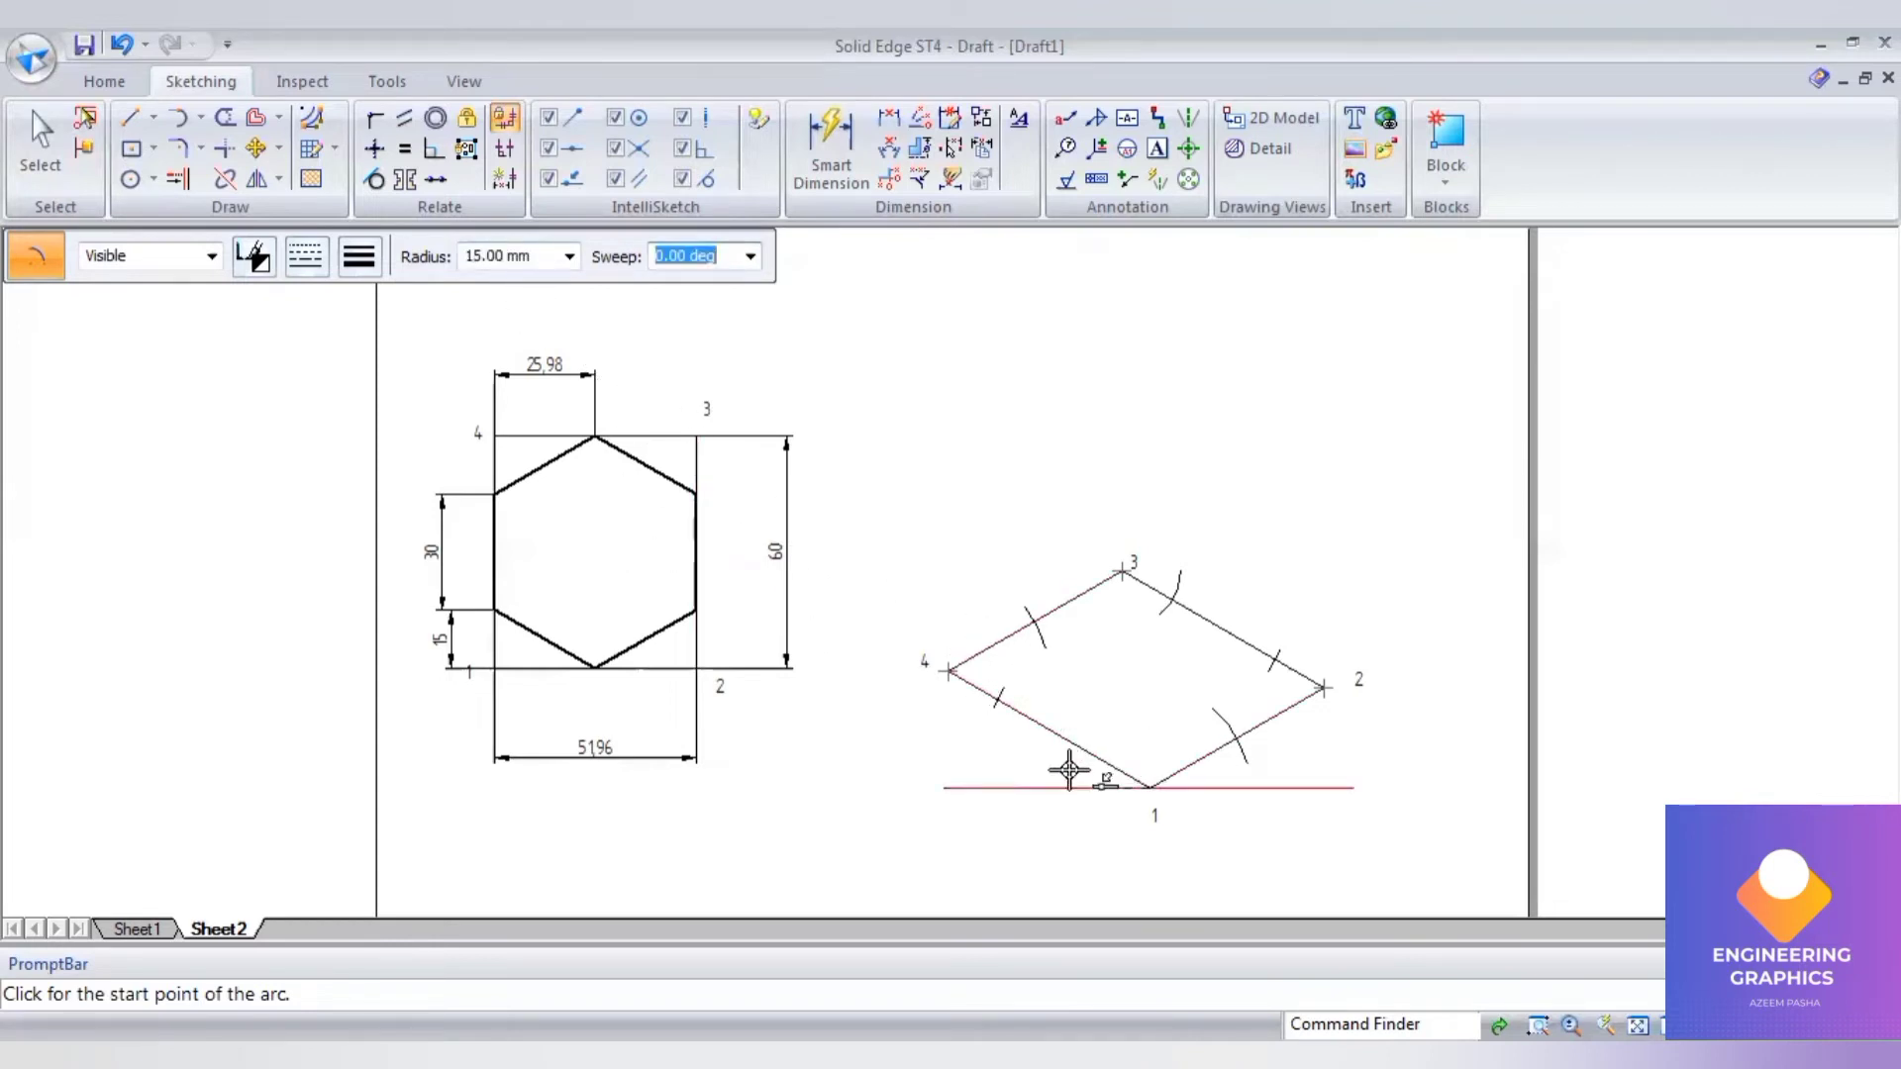
click(1091, 734)
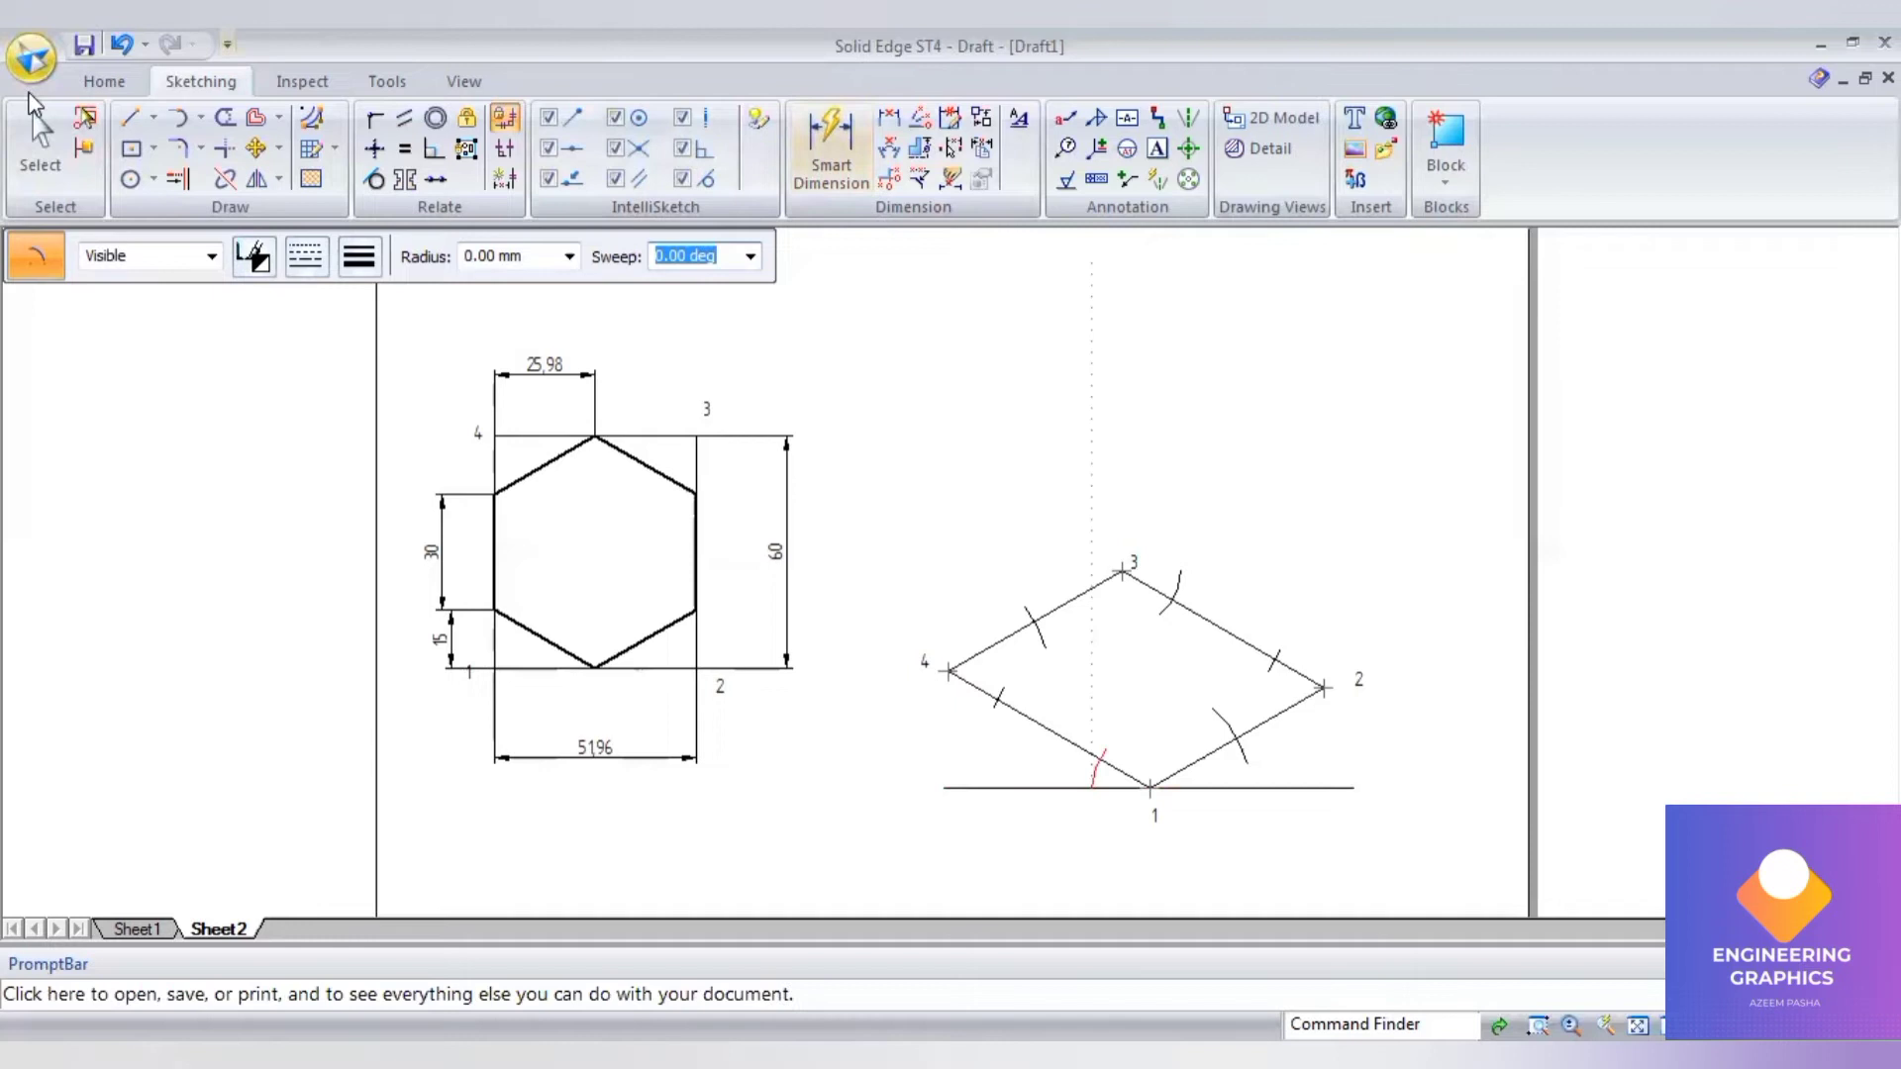
Step: Join the six arc marks with 0.50 mm lines into a closed isometric hexagon
click(132, 121)
click(355, 259)
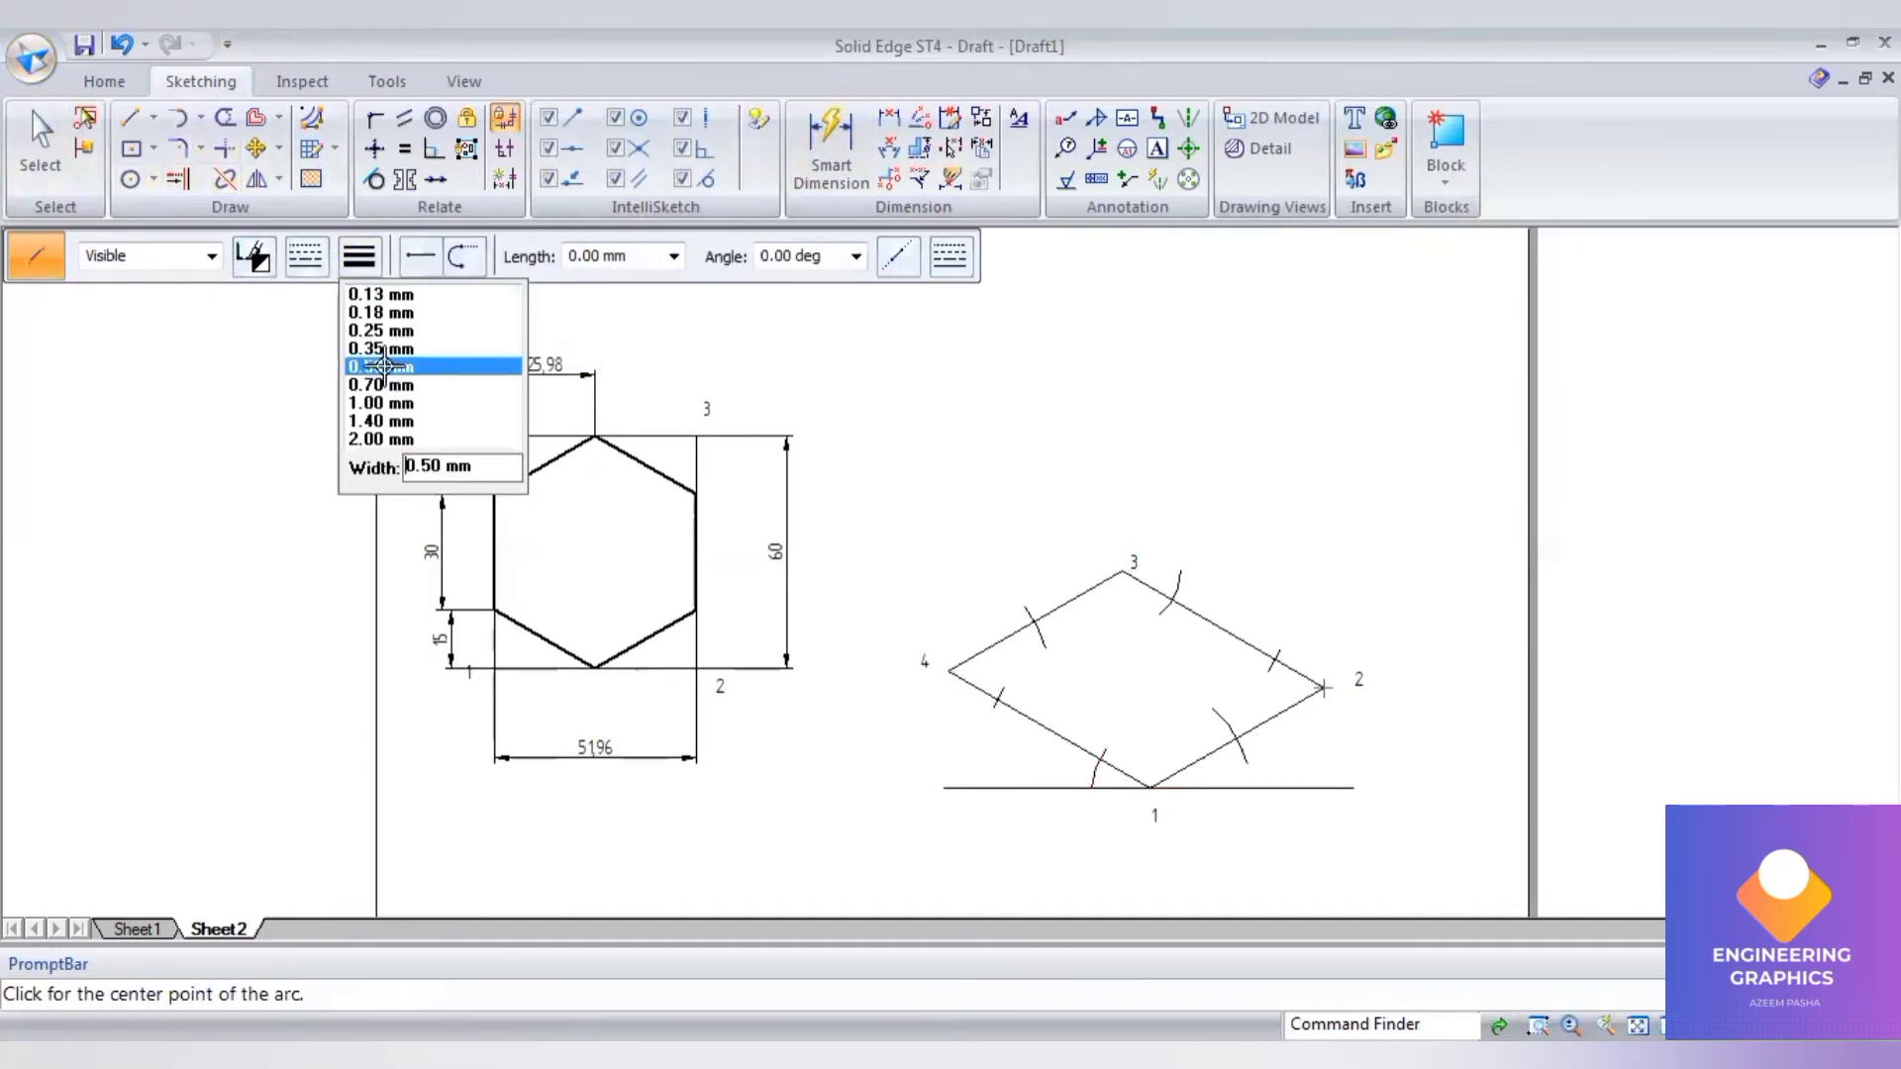
click(387, 367)
scroll(1244, 722, up, 5)
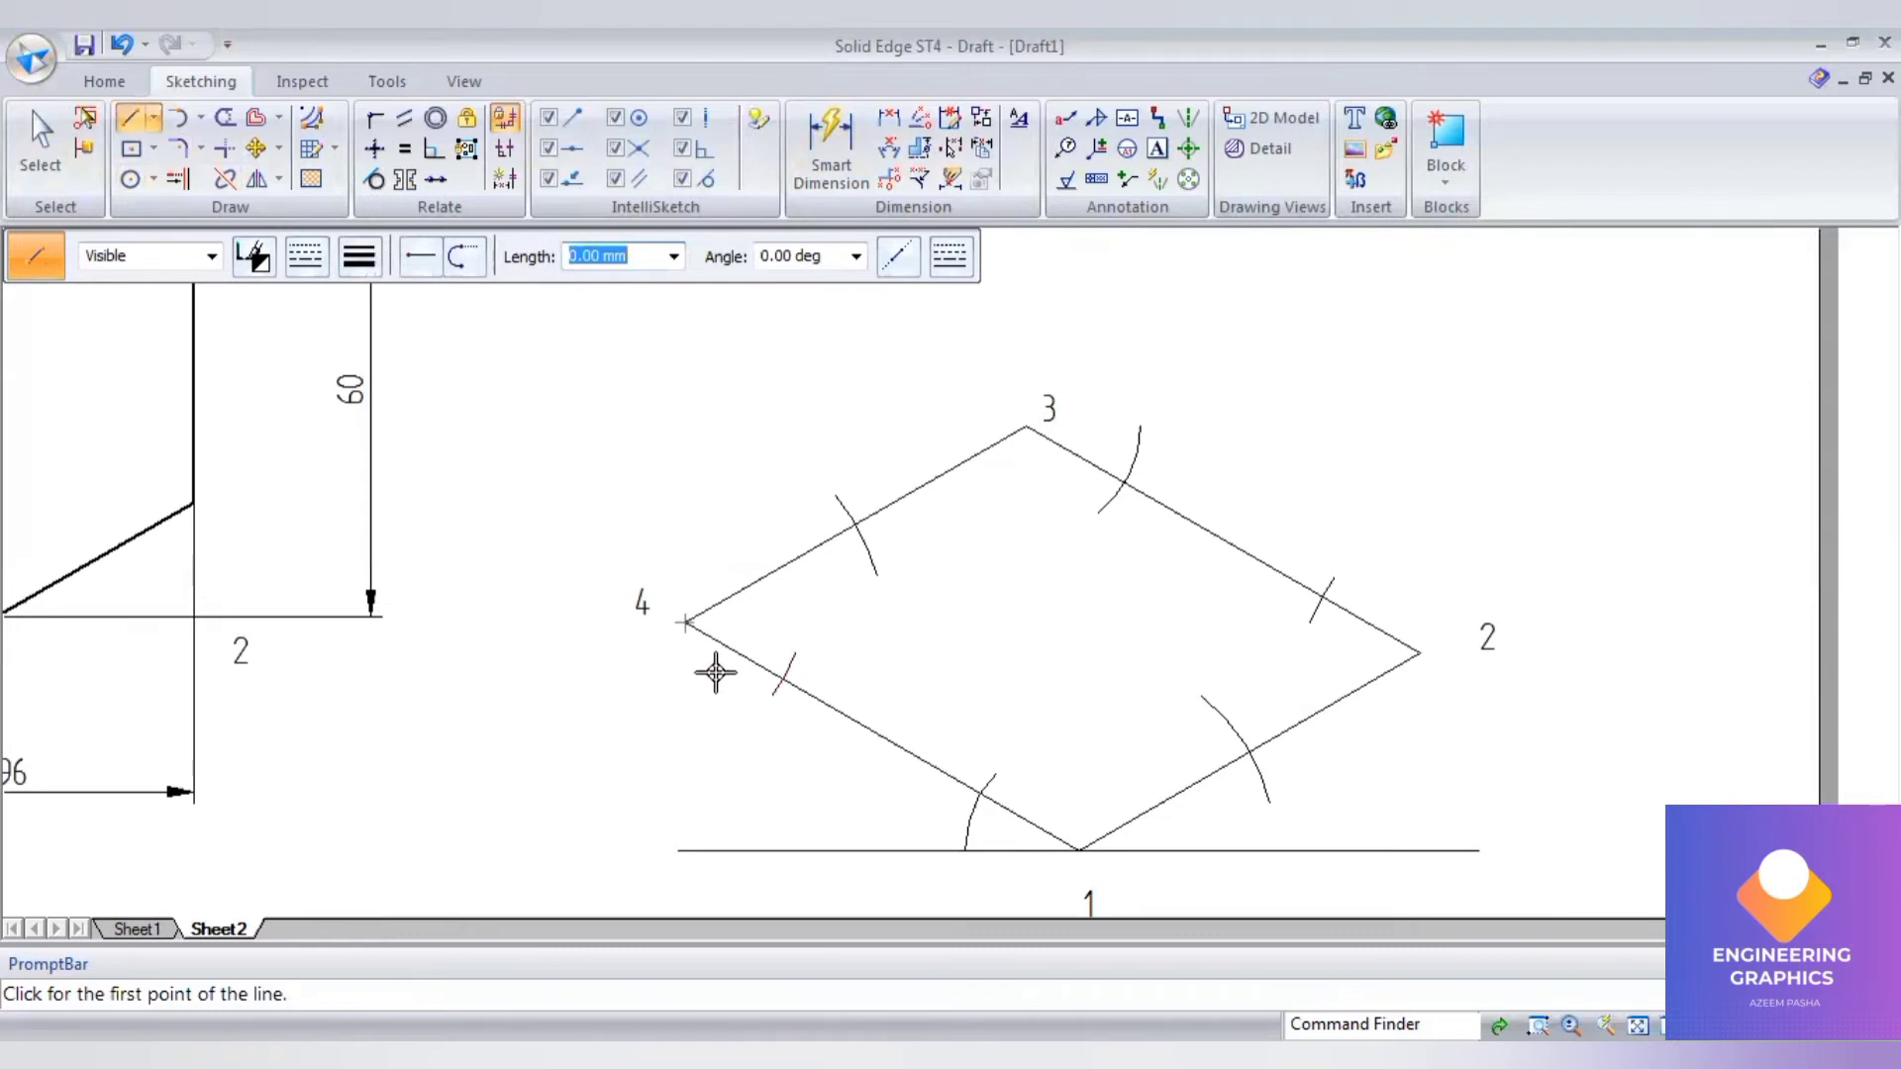
click(779, 677)
click(980, 791)
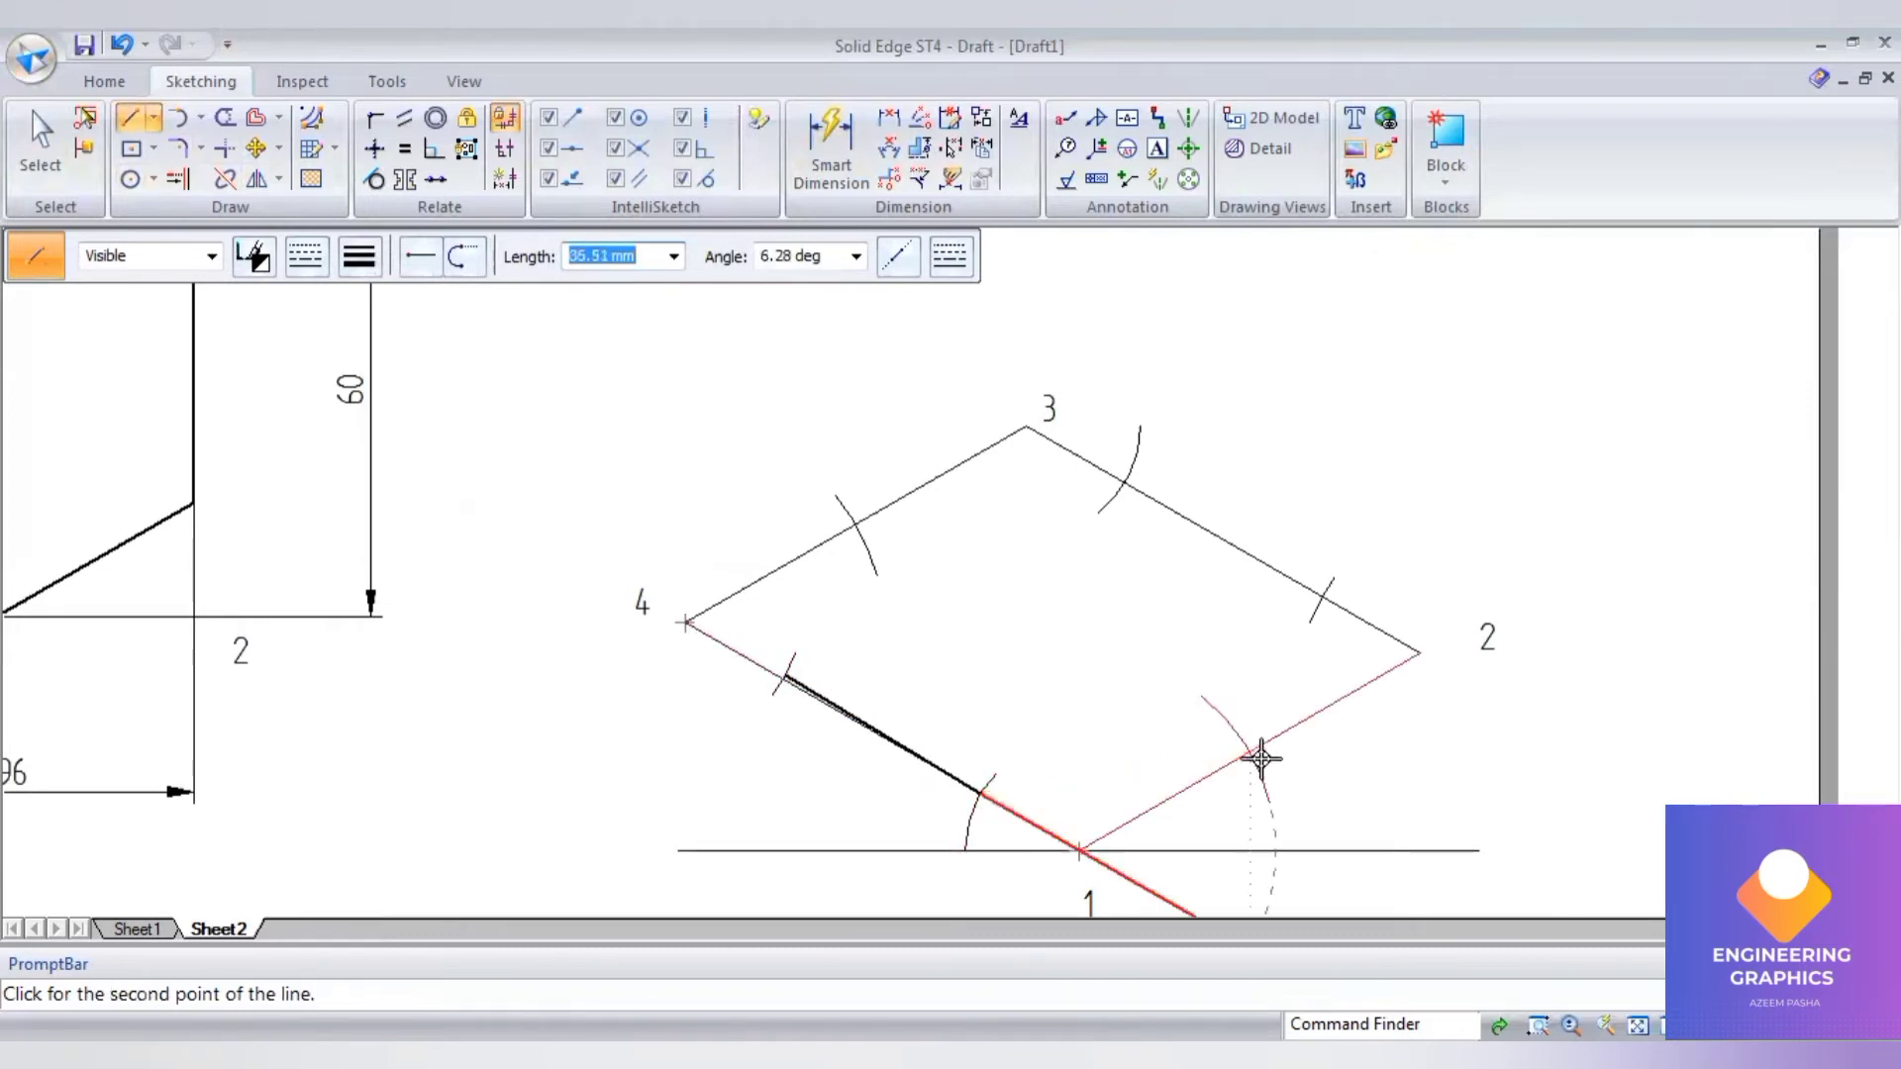
click(1247, 753)
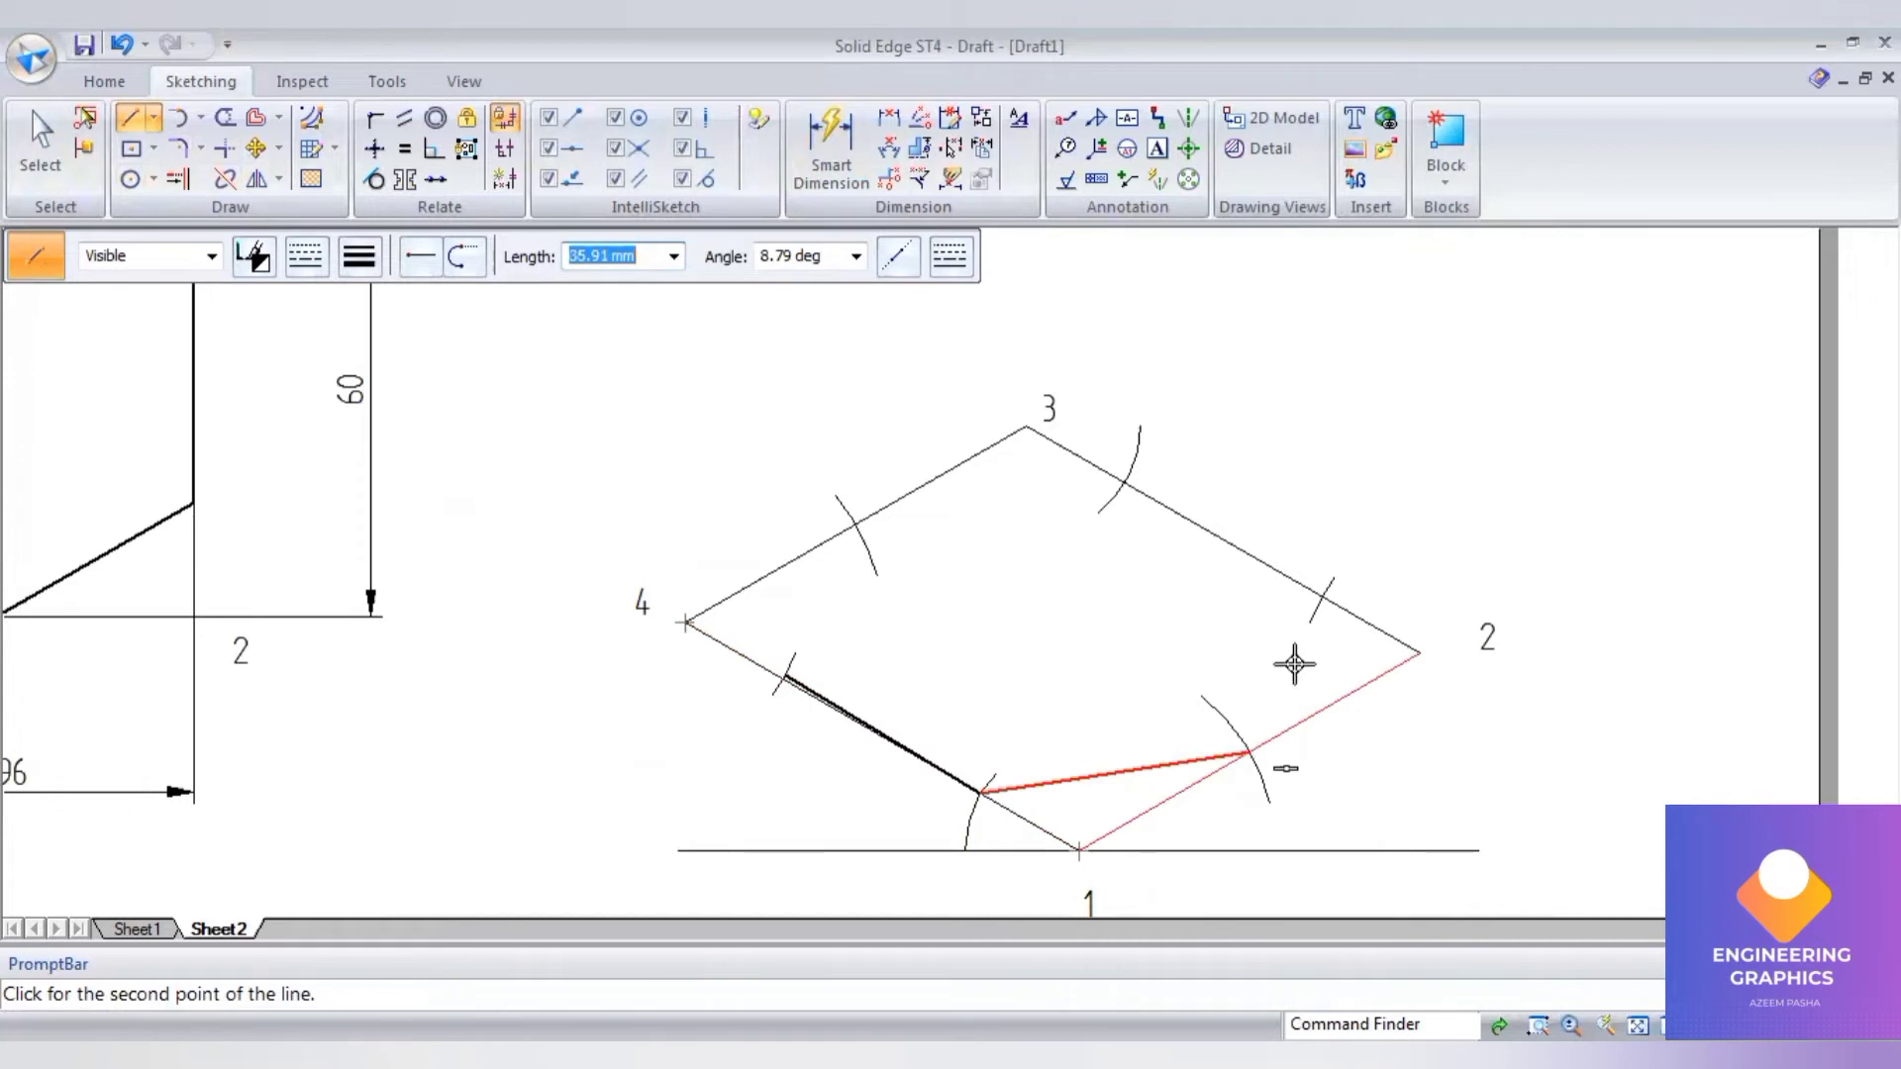
click(1320, 597)
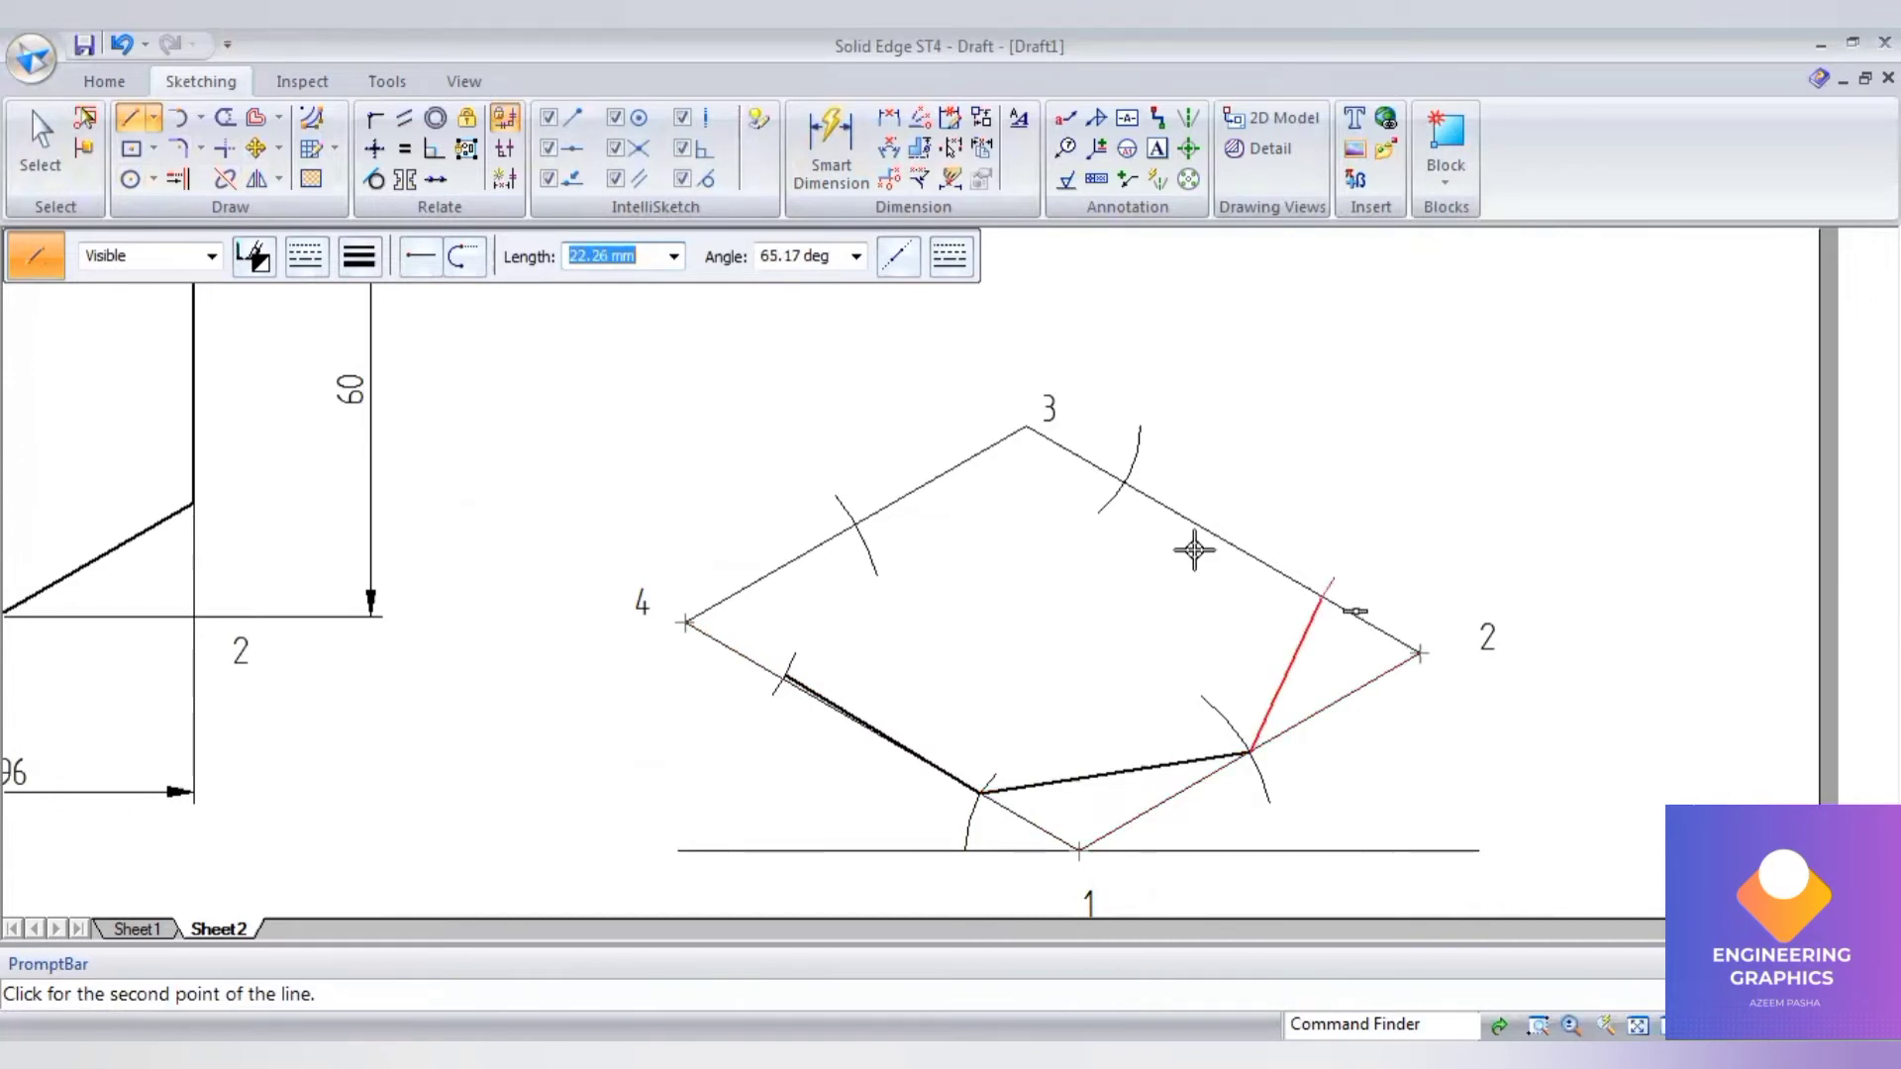
click(1123, 487)
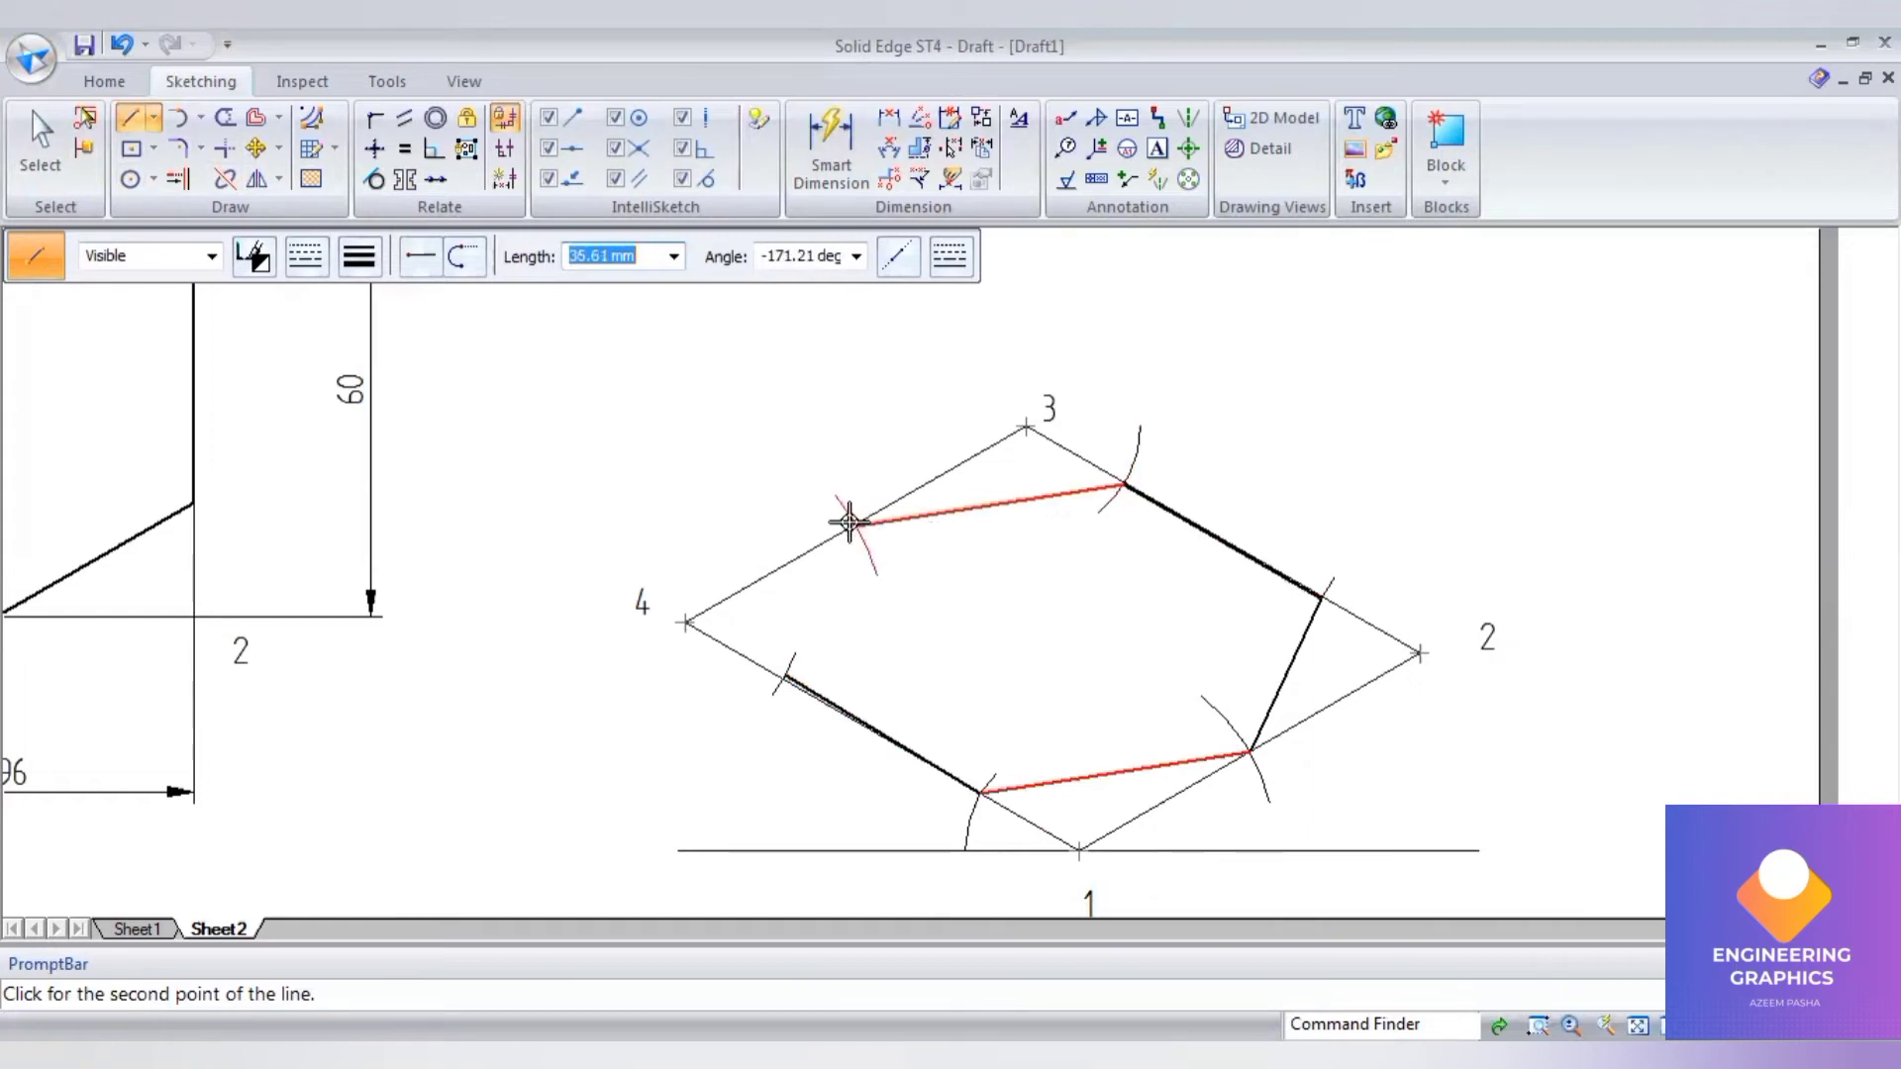
click(849, 523)
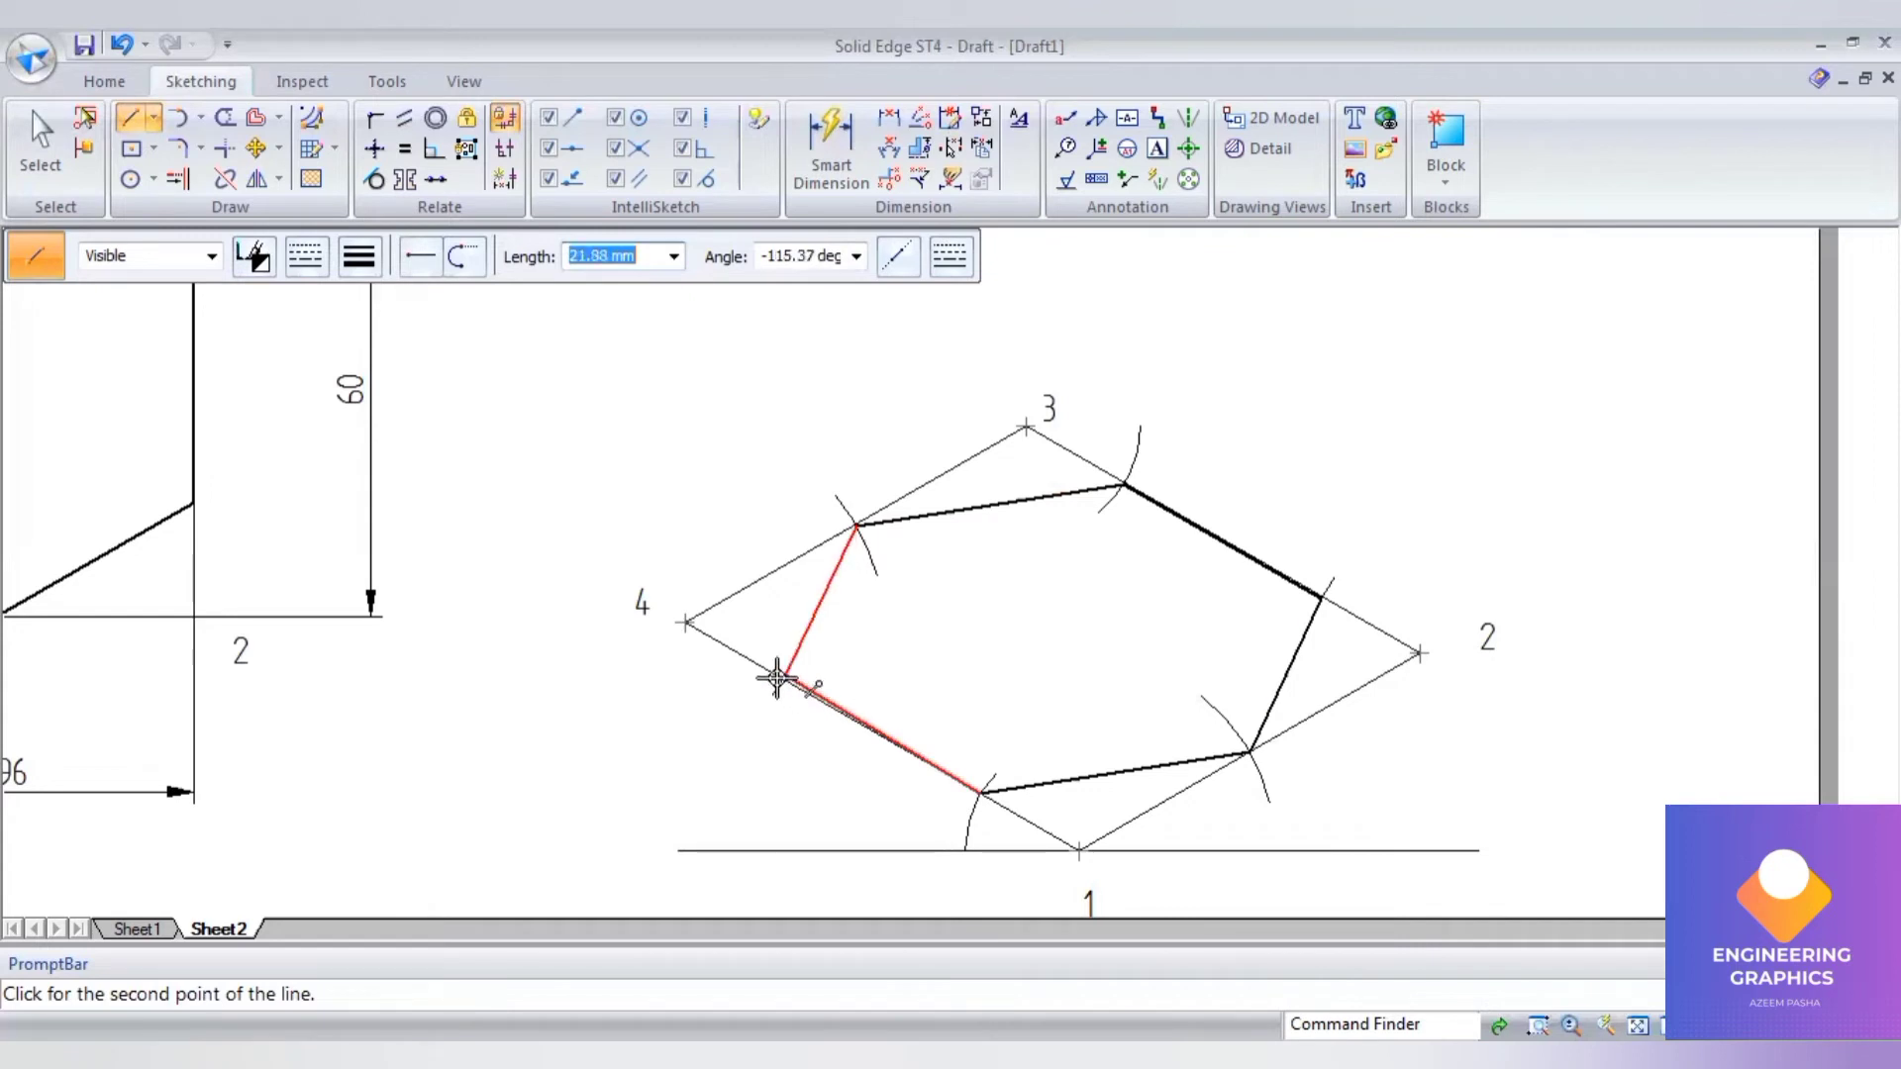
click(777, 678)
scroll(1244, 663, up, 3)
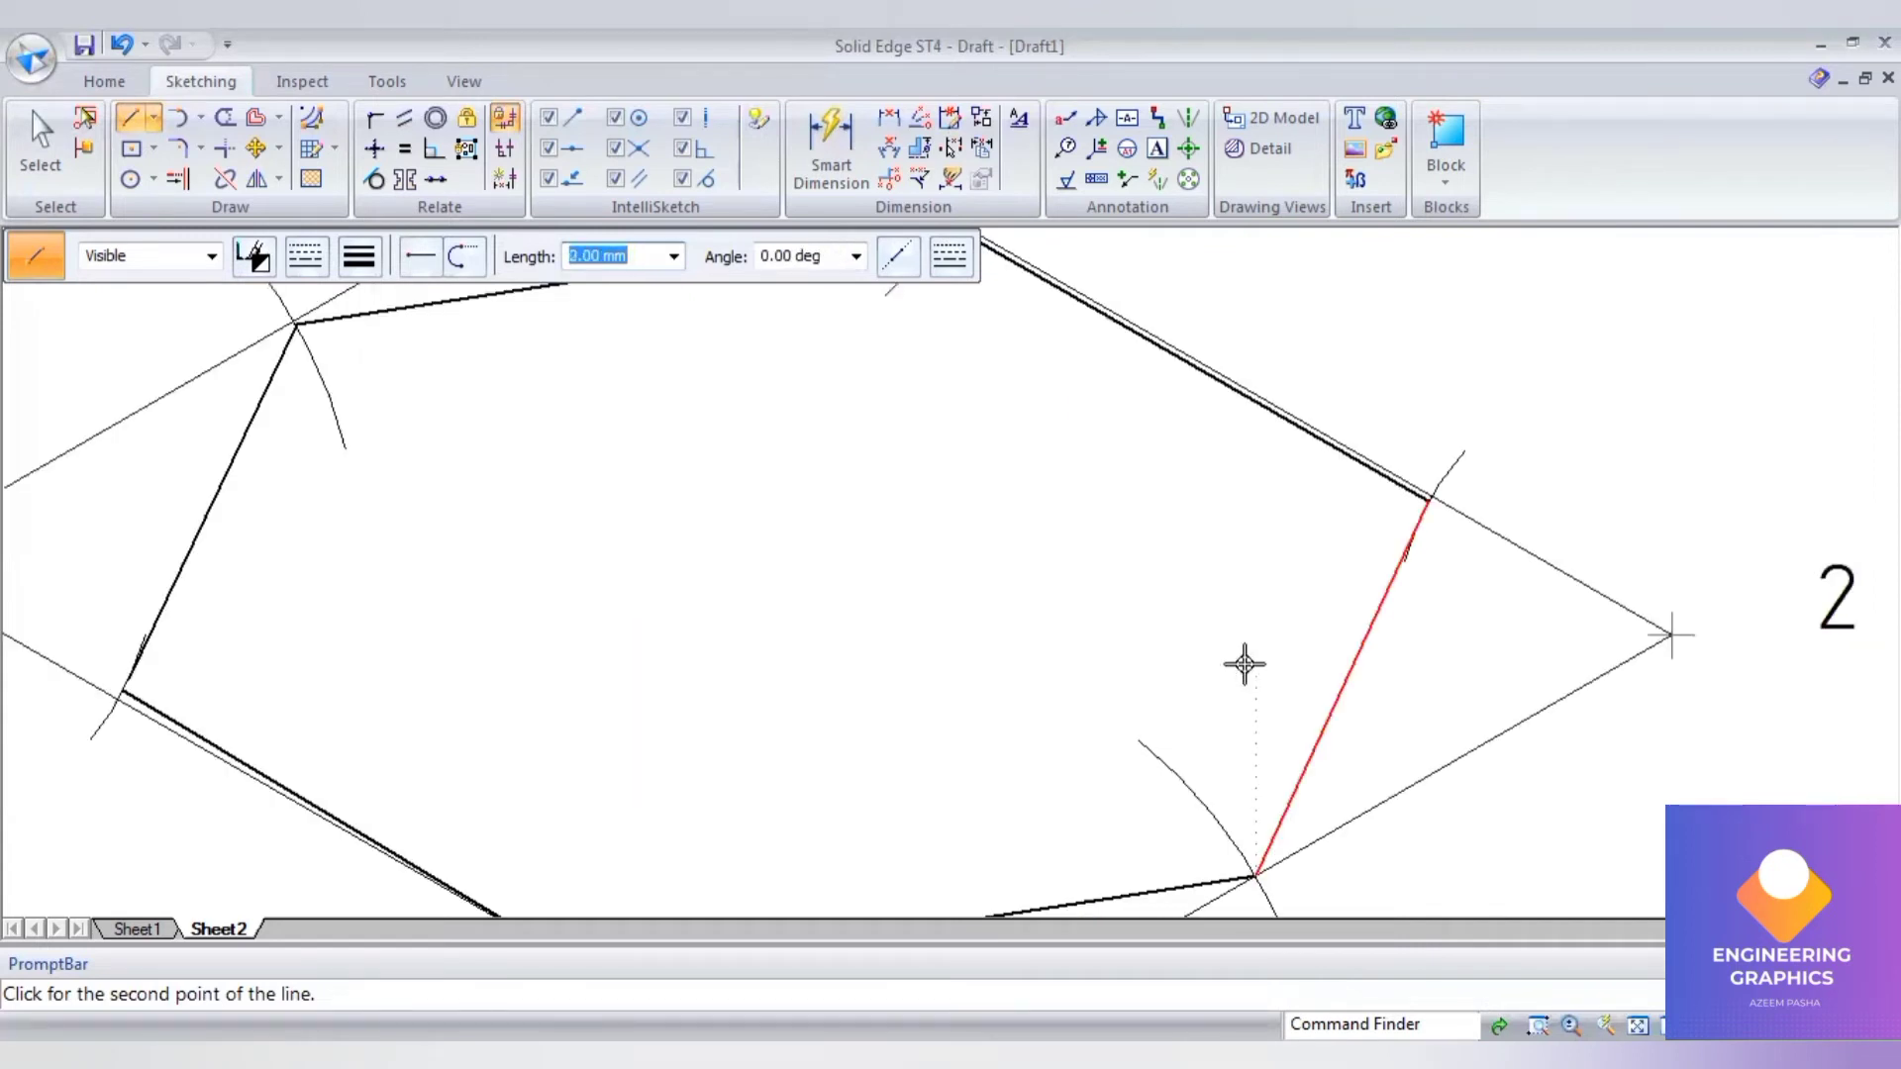
scroll(1244, 663, down, 3)
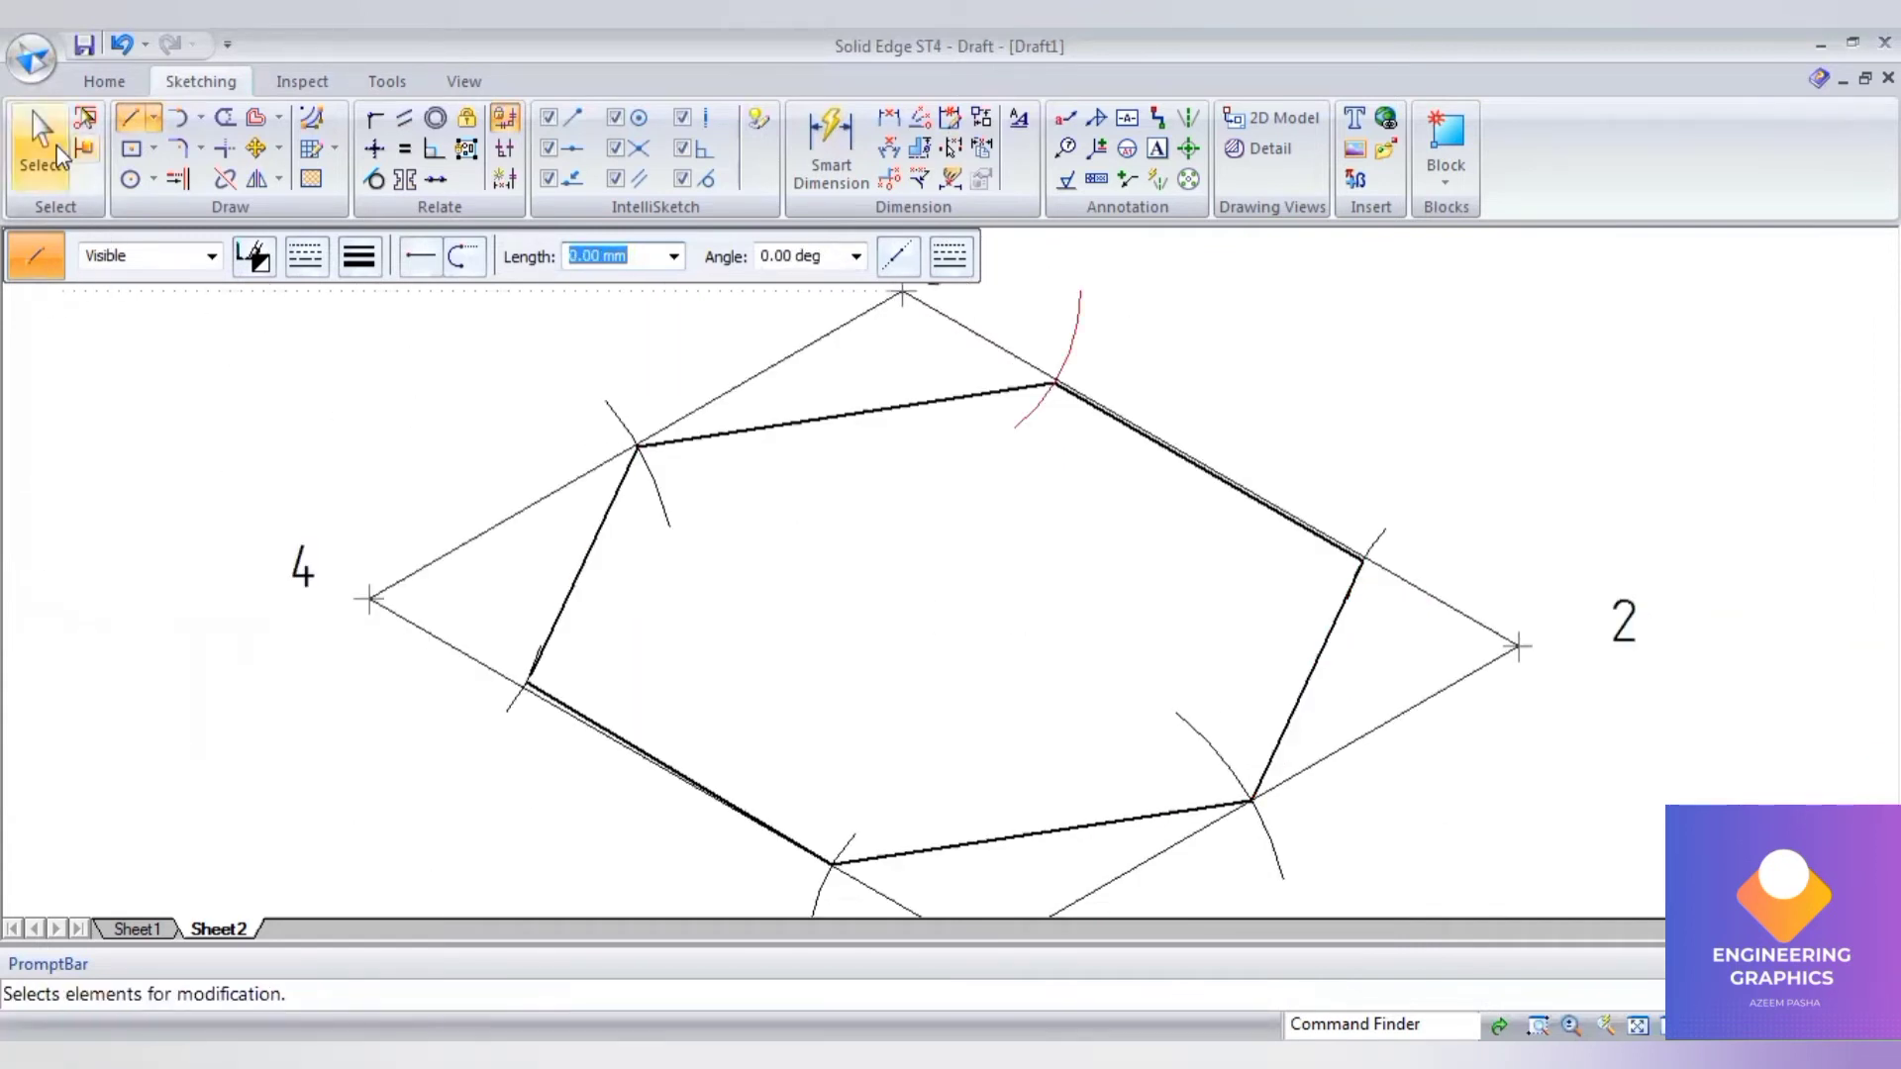
key(Escape)
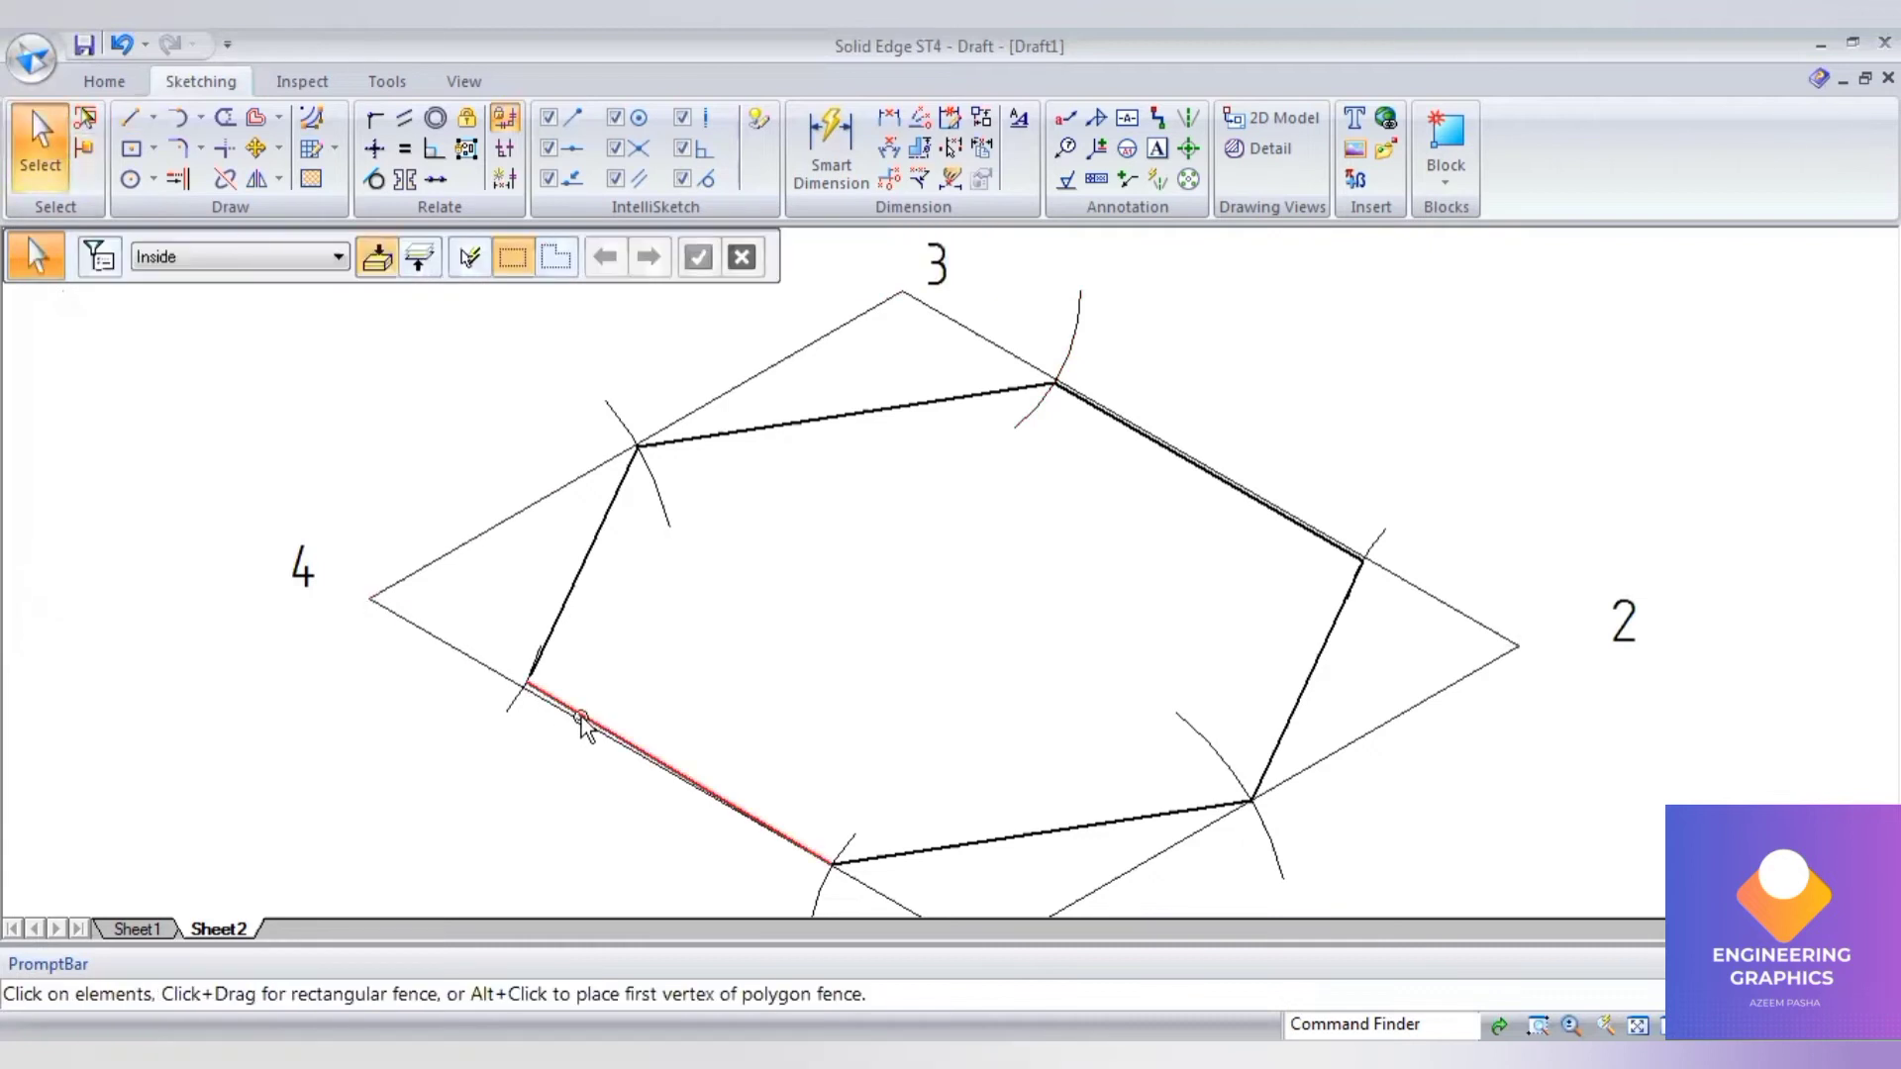
Step: Delete the hexagon's lower-left edge and redraw it to its vertex
click(582, 717)
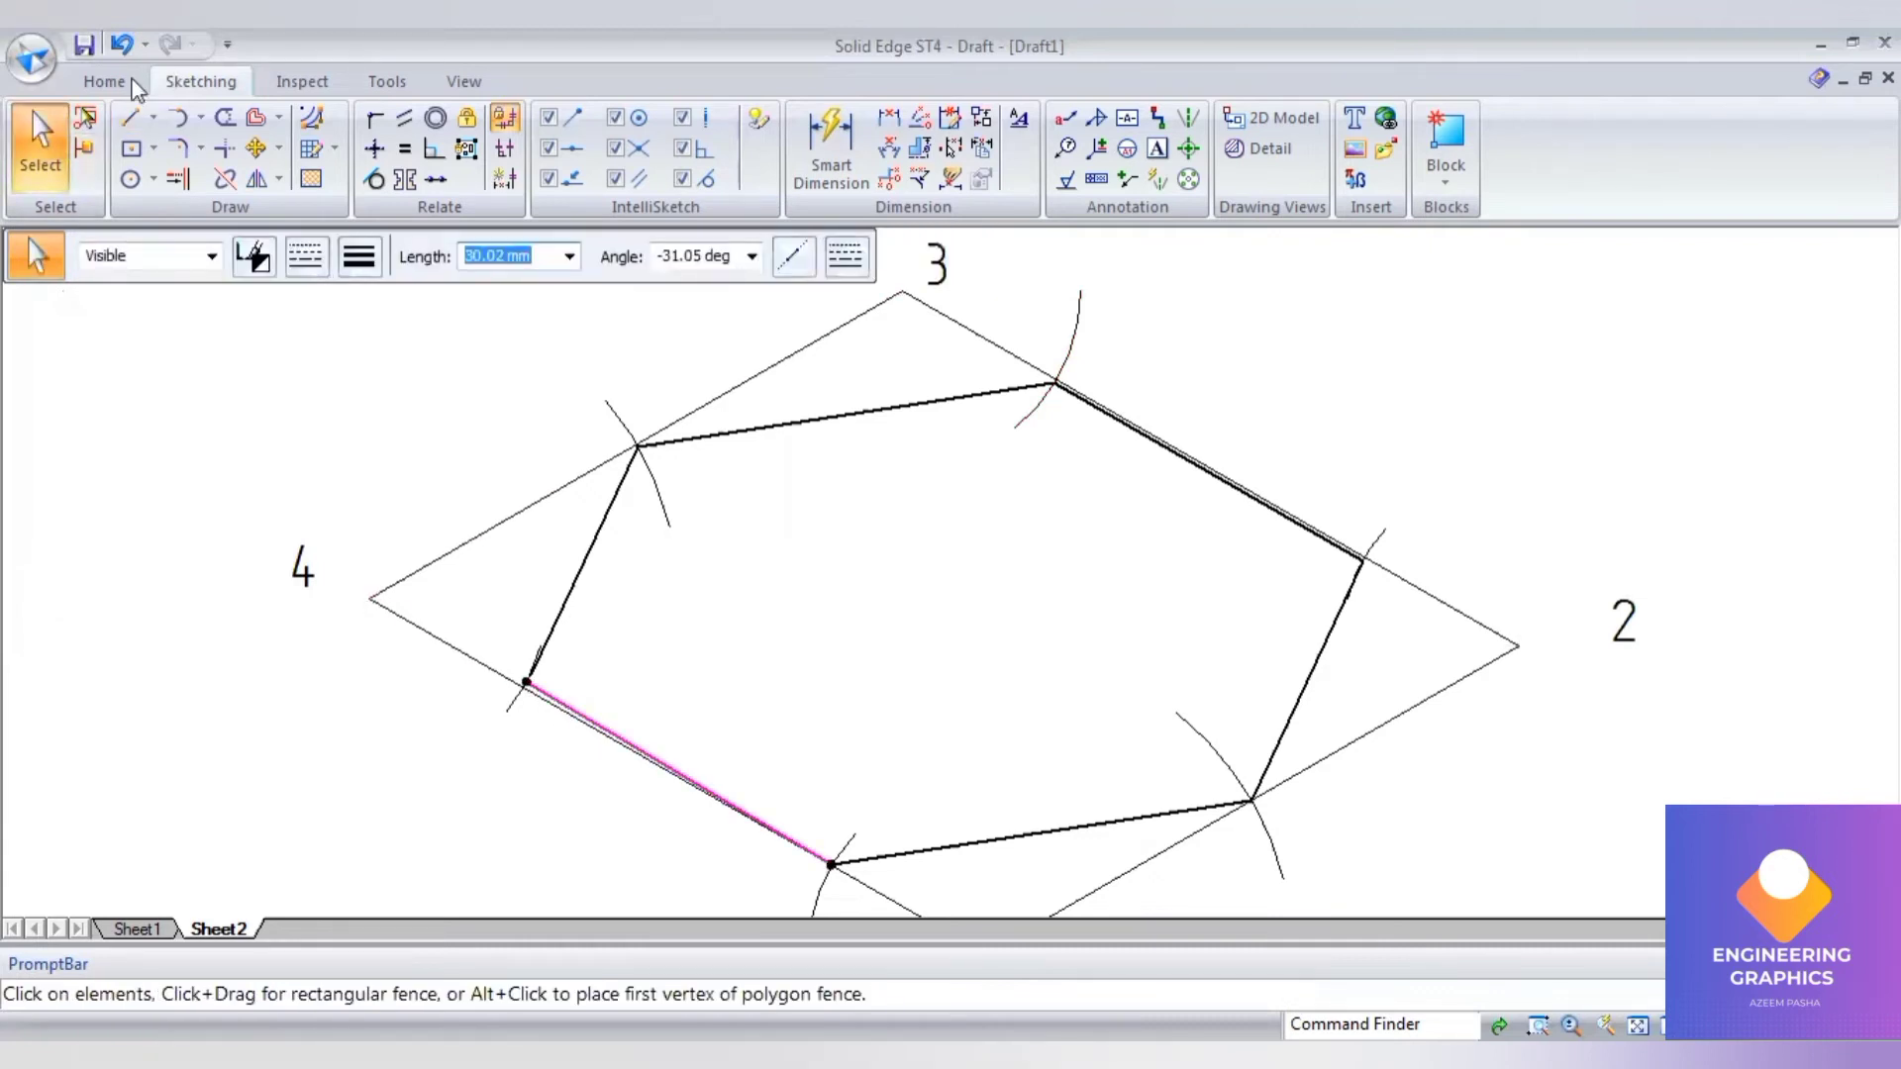
key(Delete)
click(134, 123)
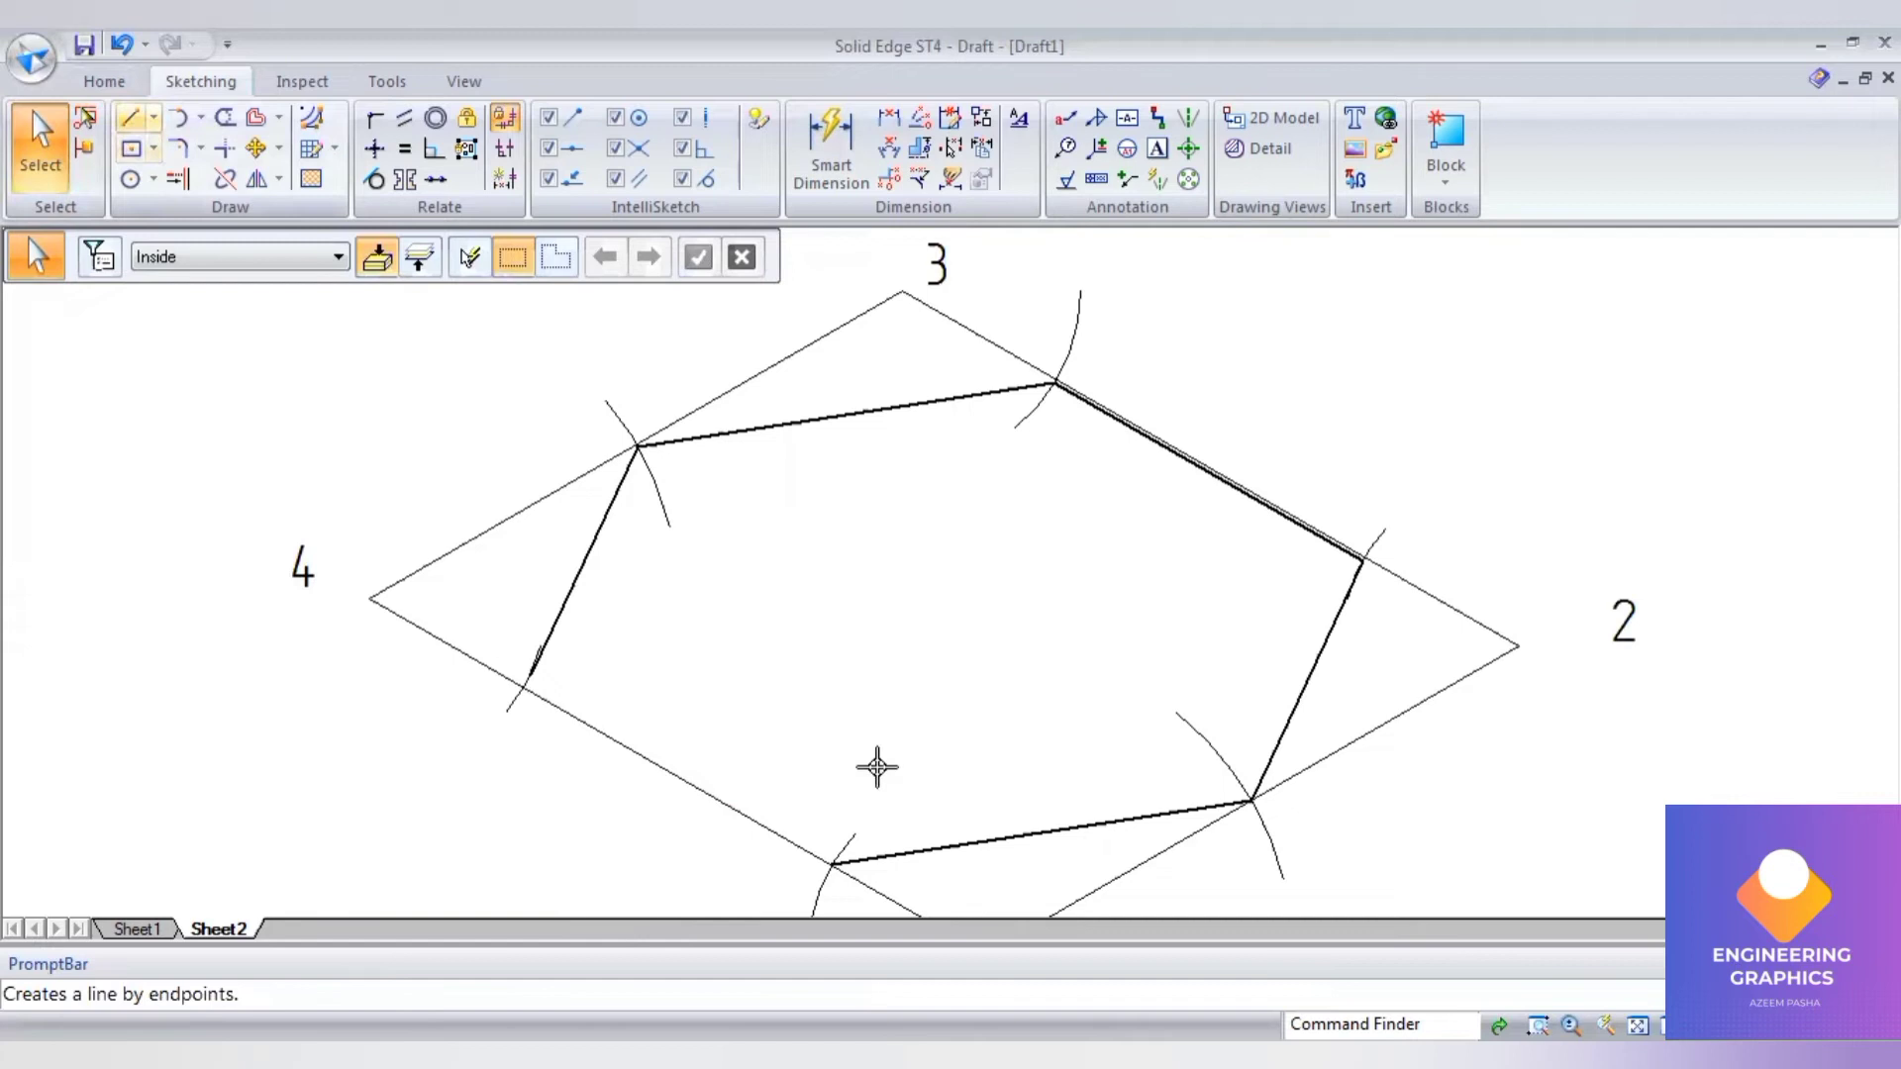
click(835, 864)
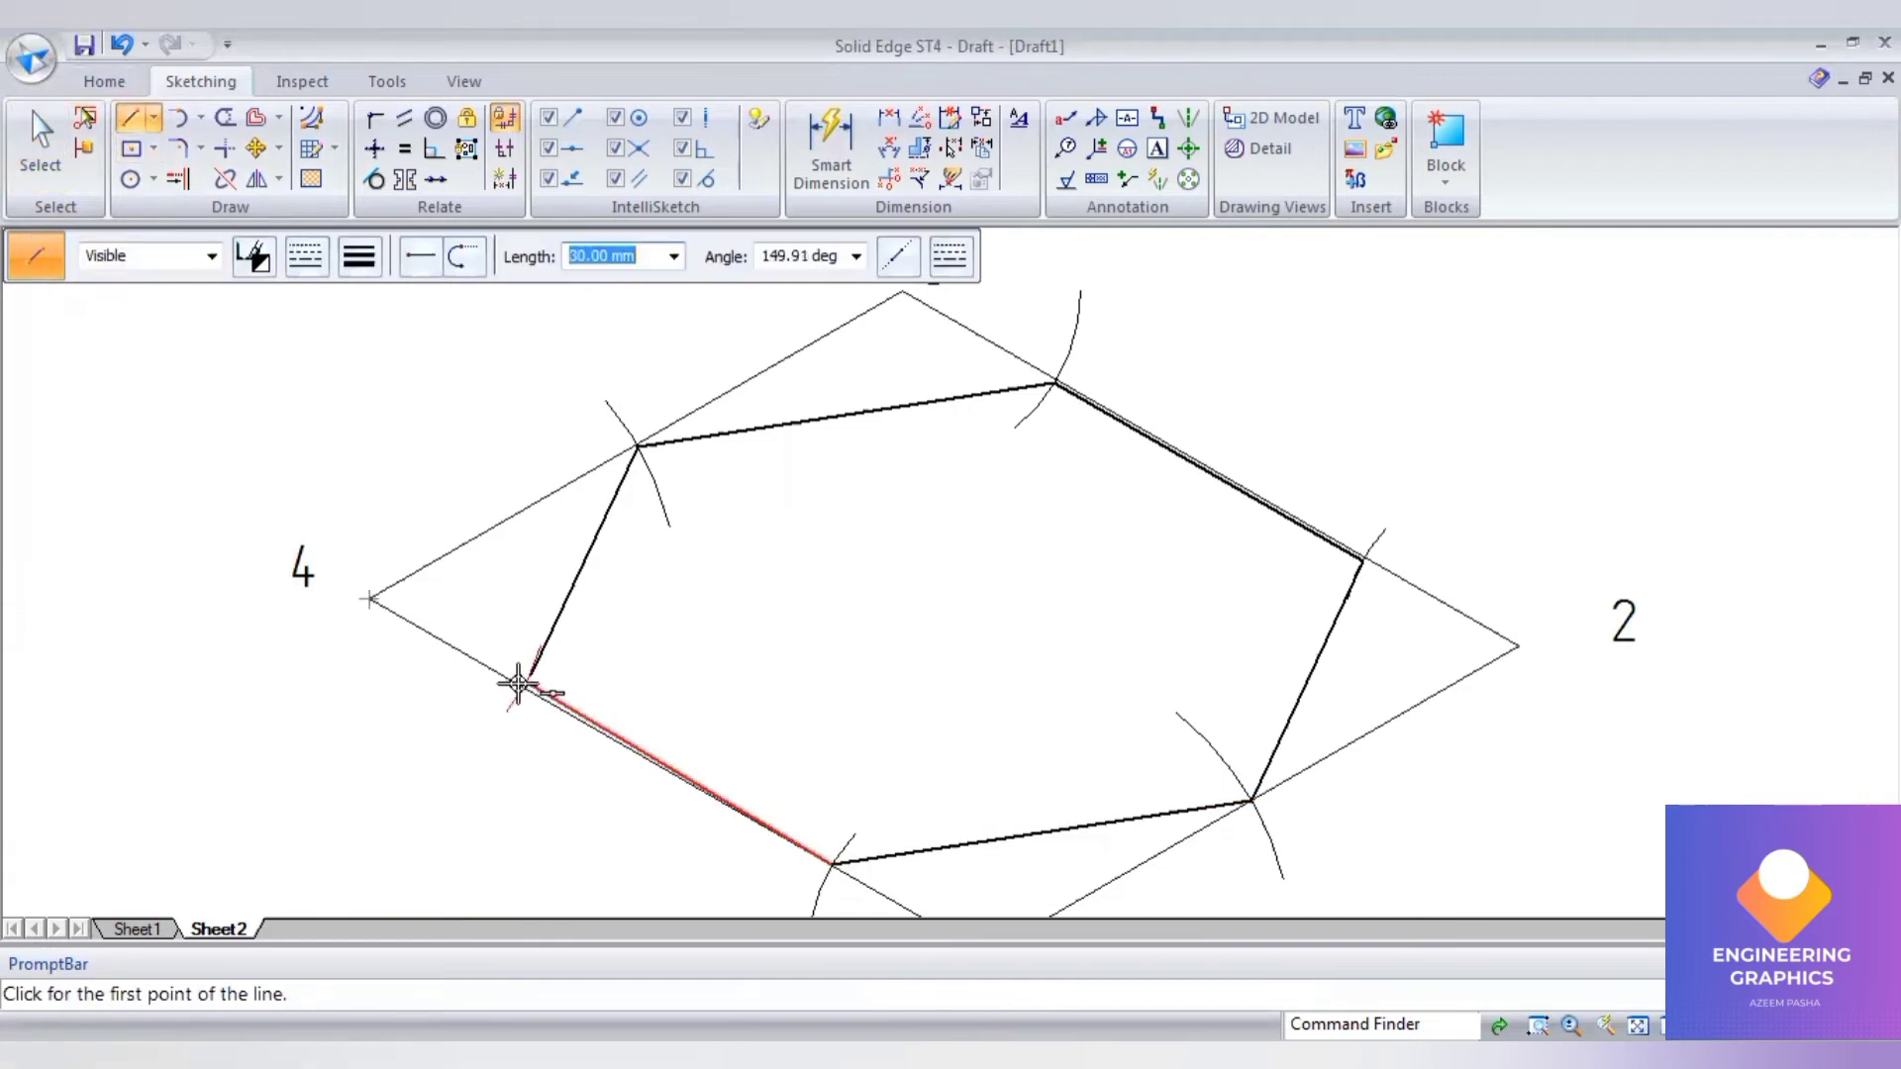
scroll(523, 707, up, 3)
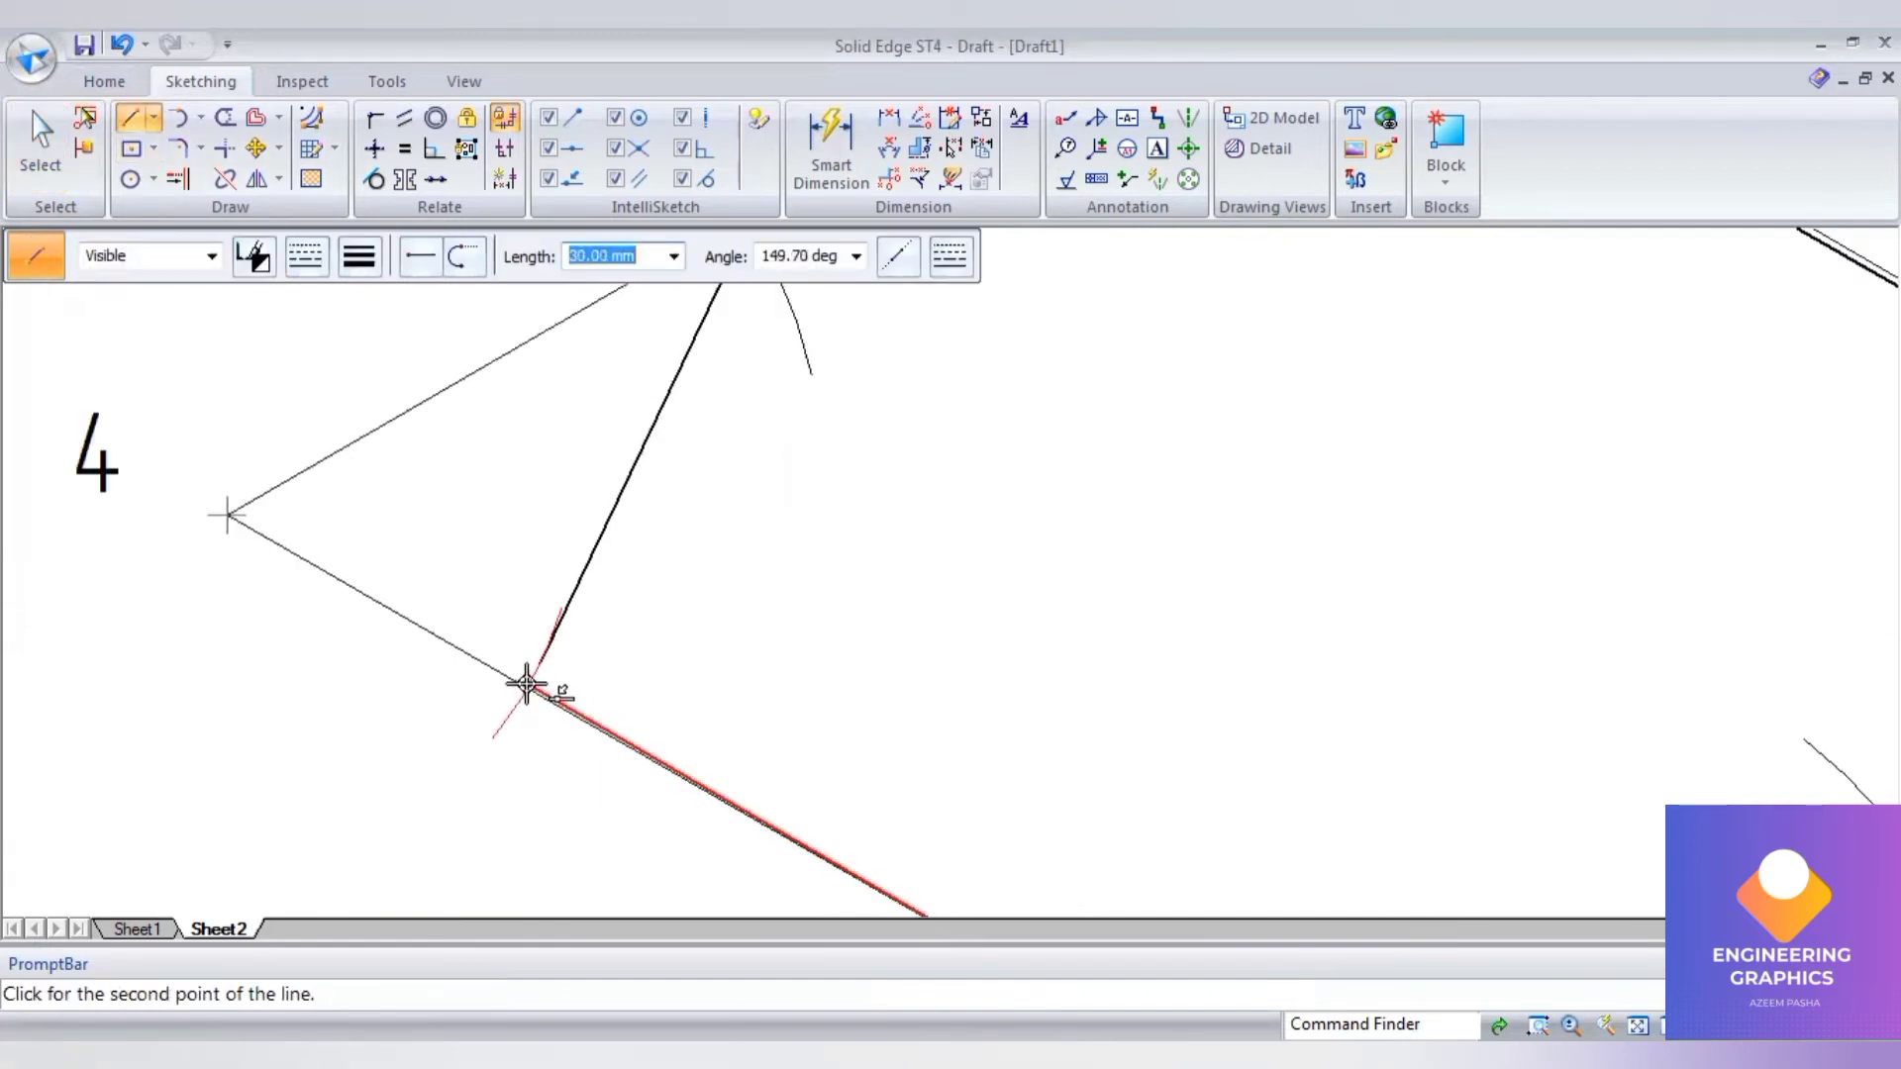
click(526, 684)
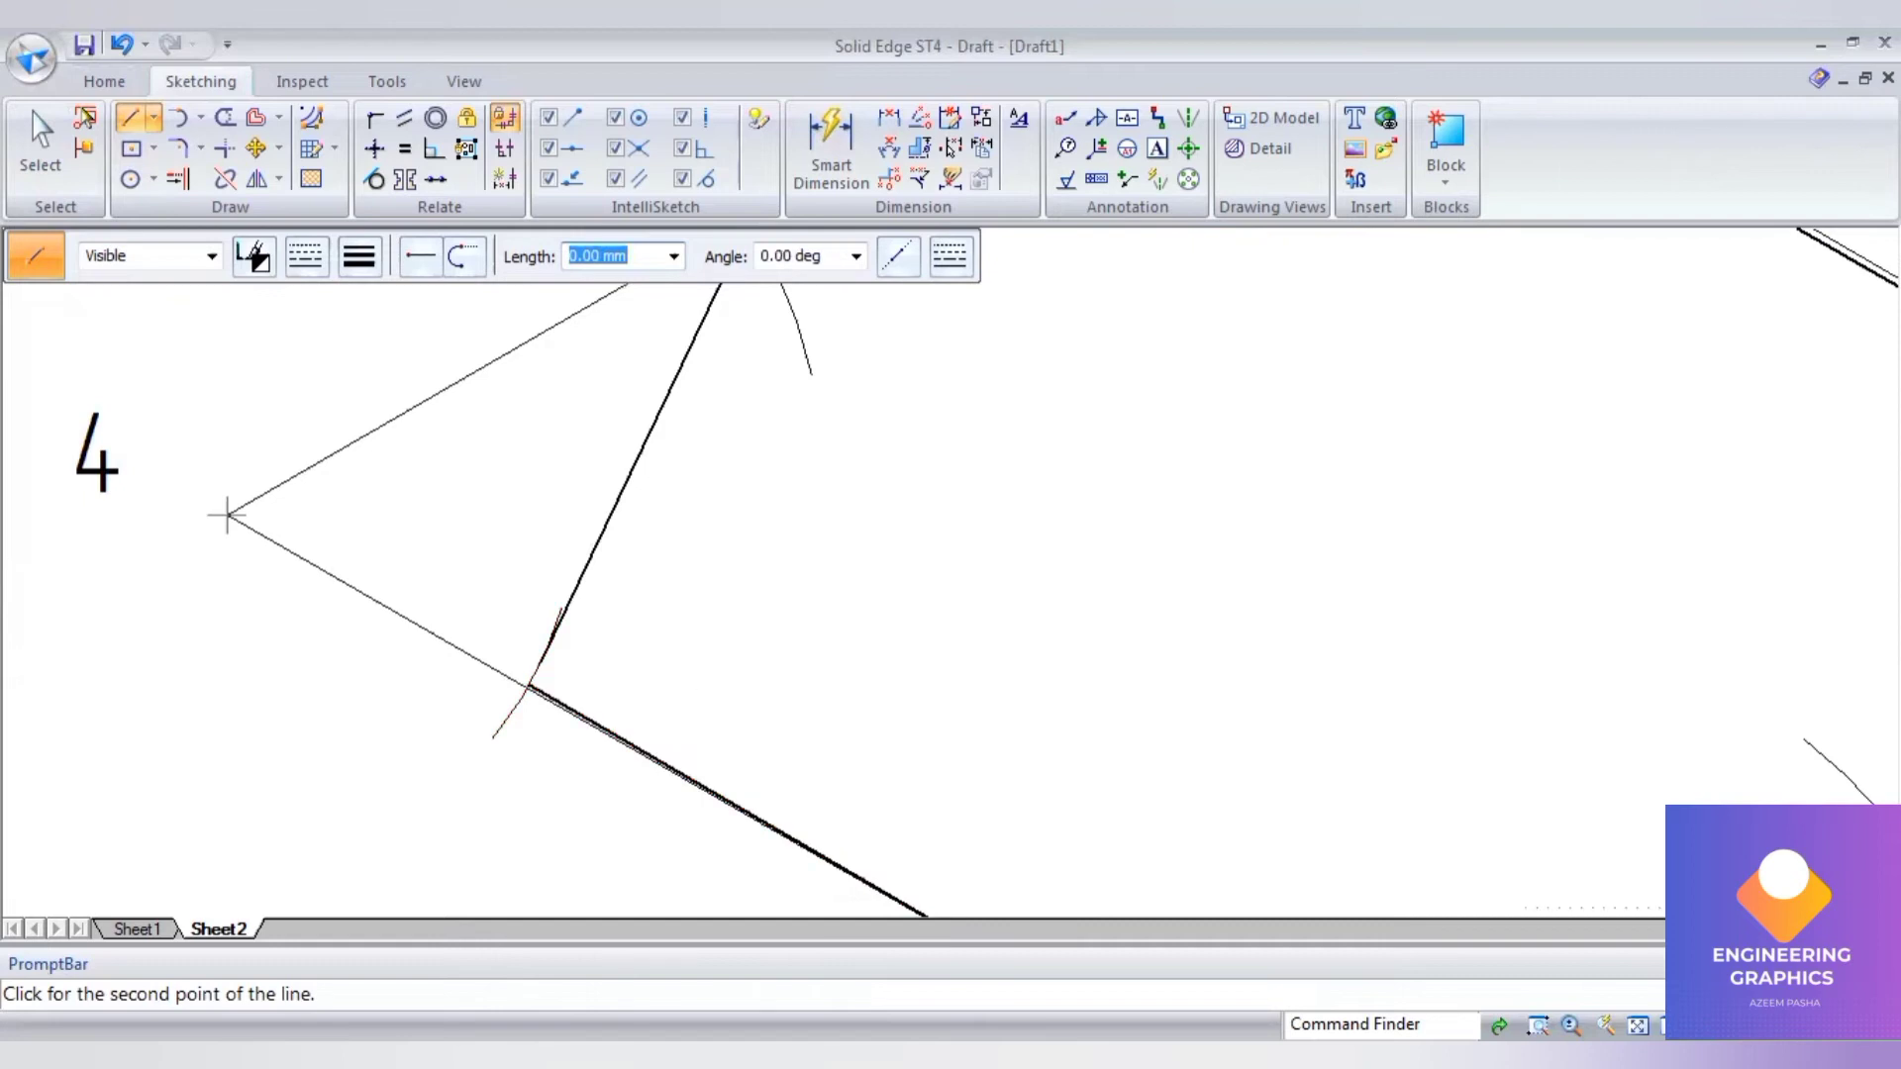
scroll(759, 718, down, 3)
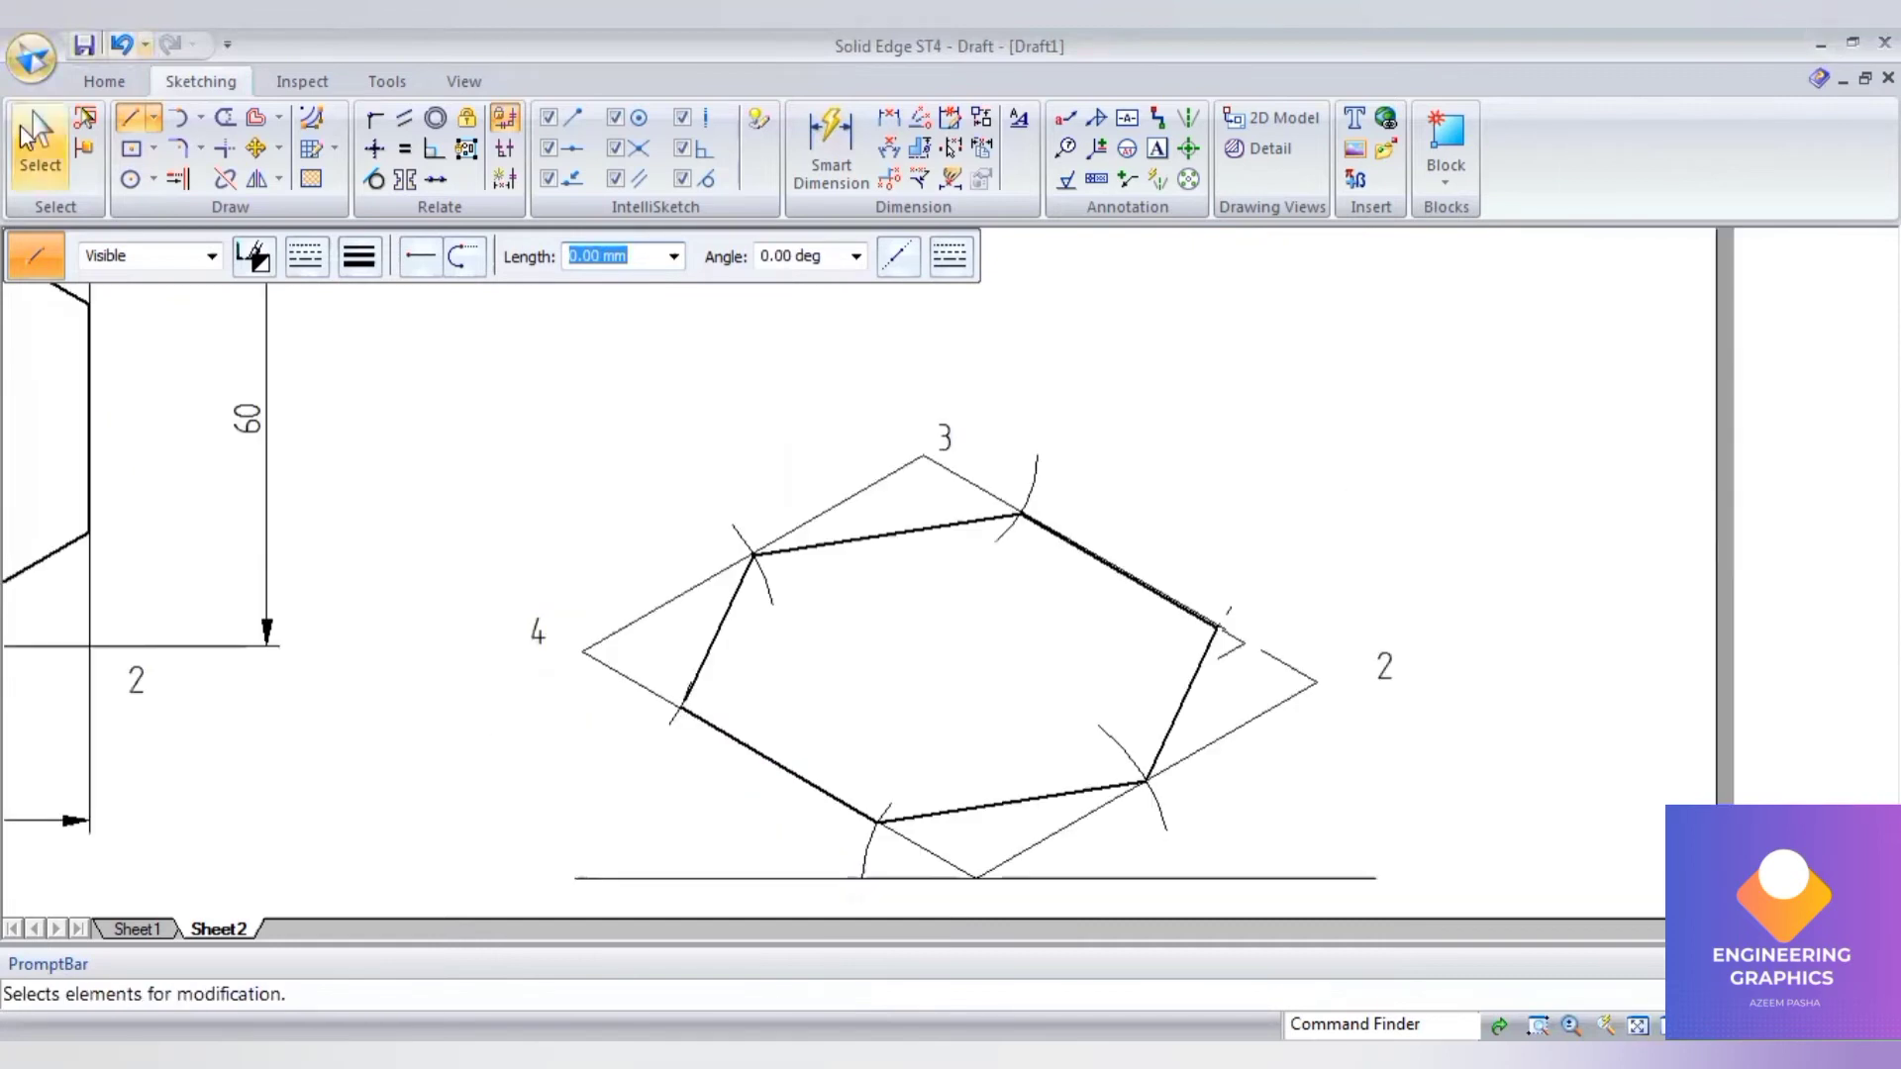
Step: Draw a vertical edge from the left hexagon vertex, then delete it
click(680, 705)
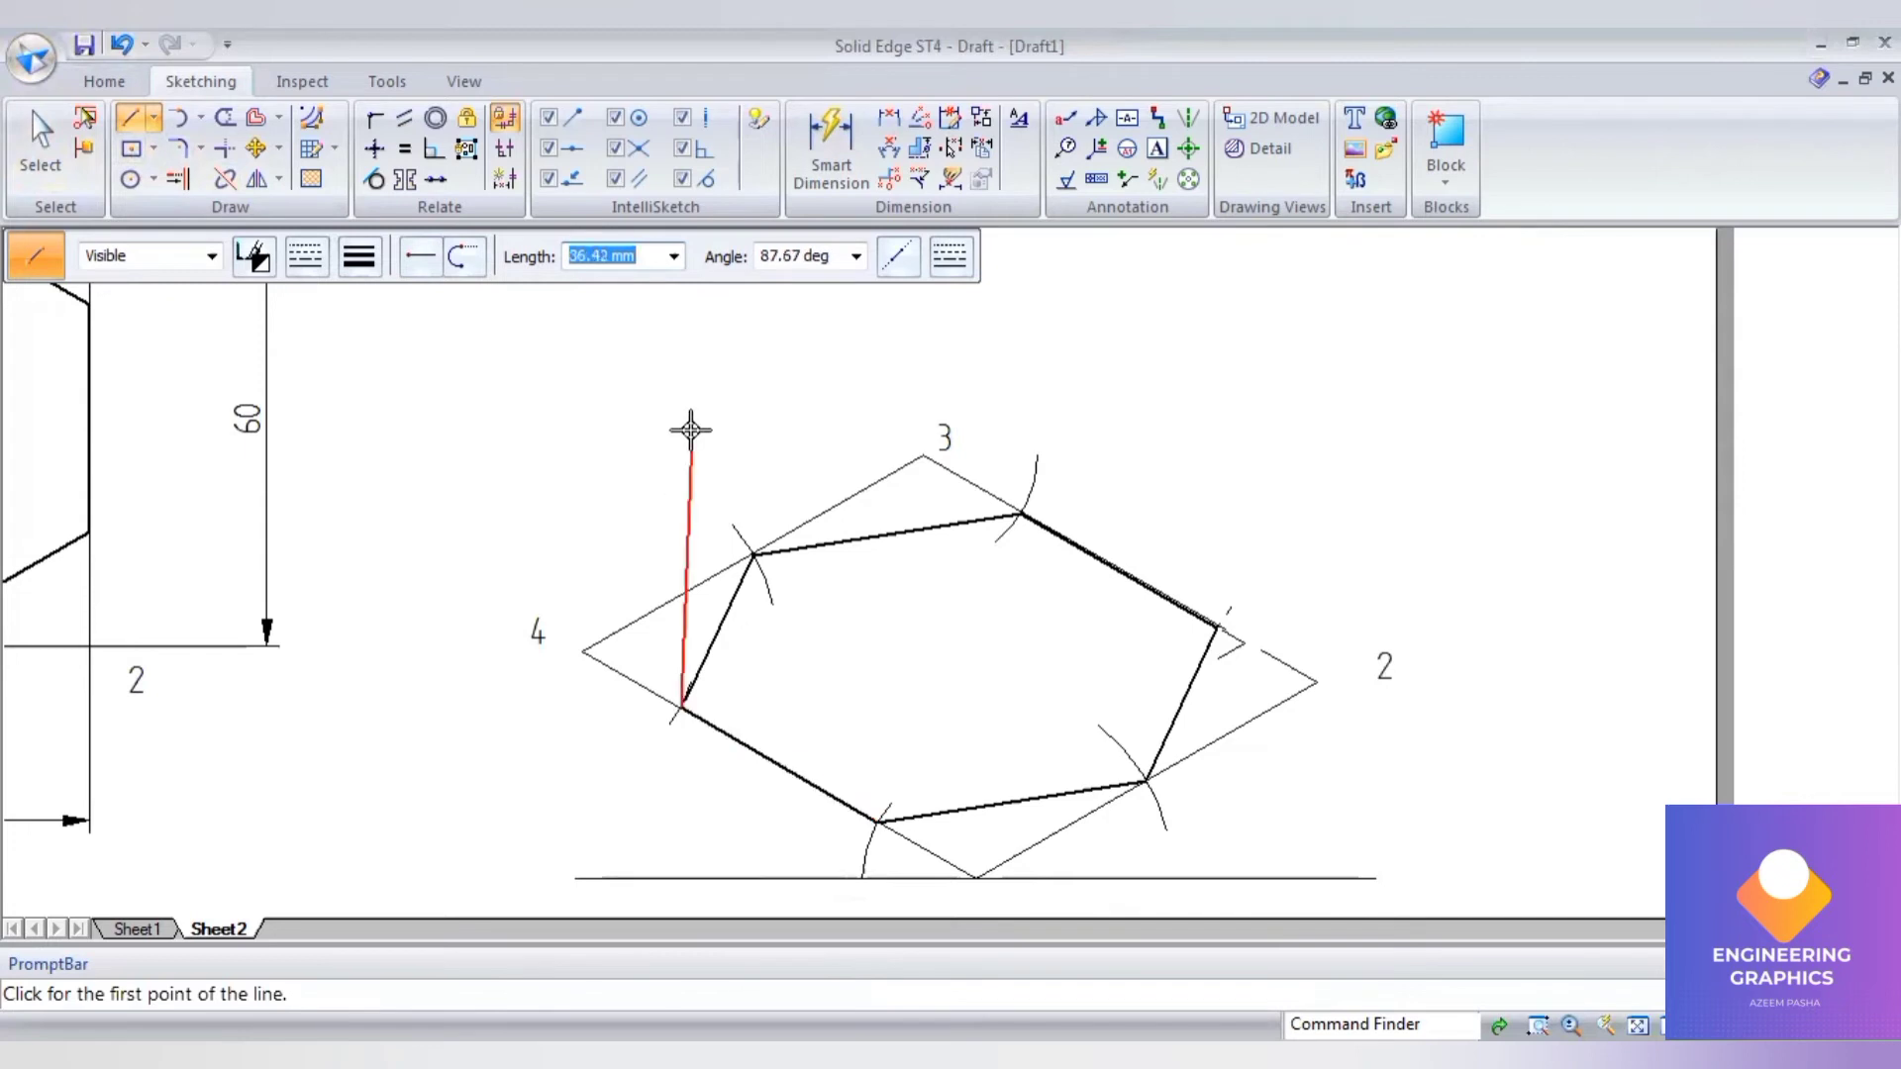
text(60)
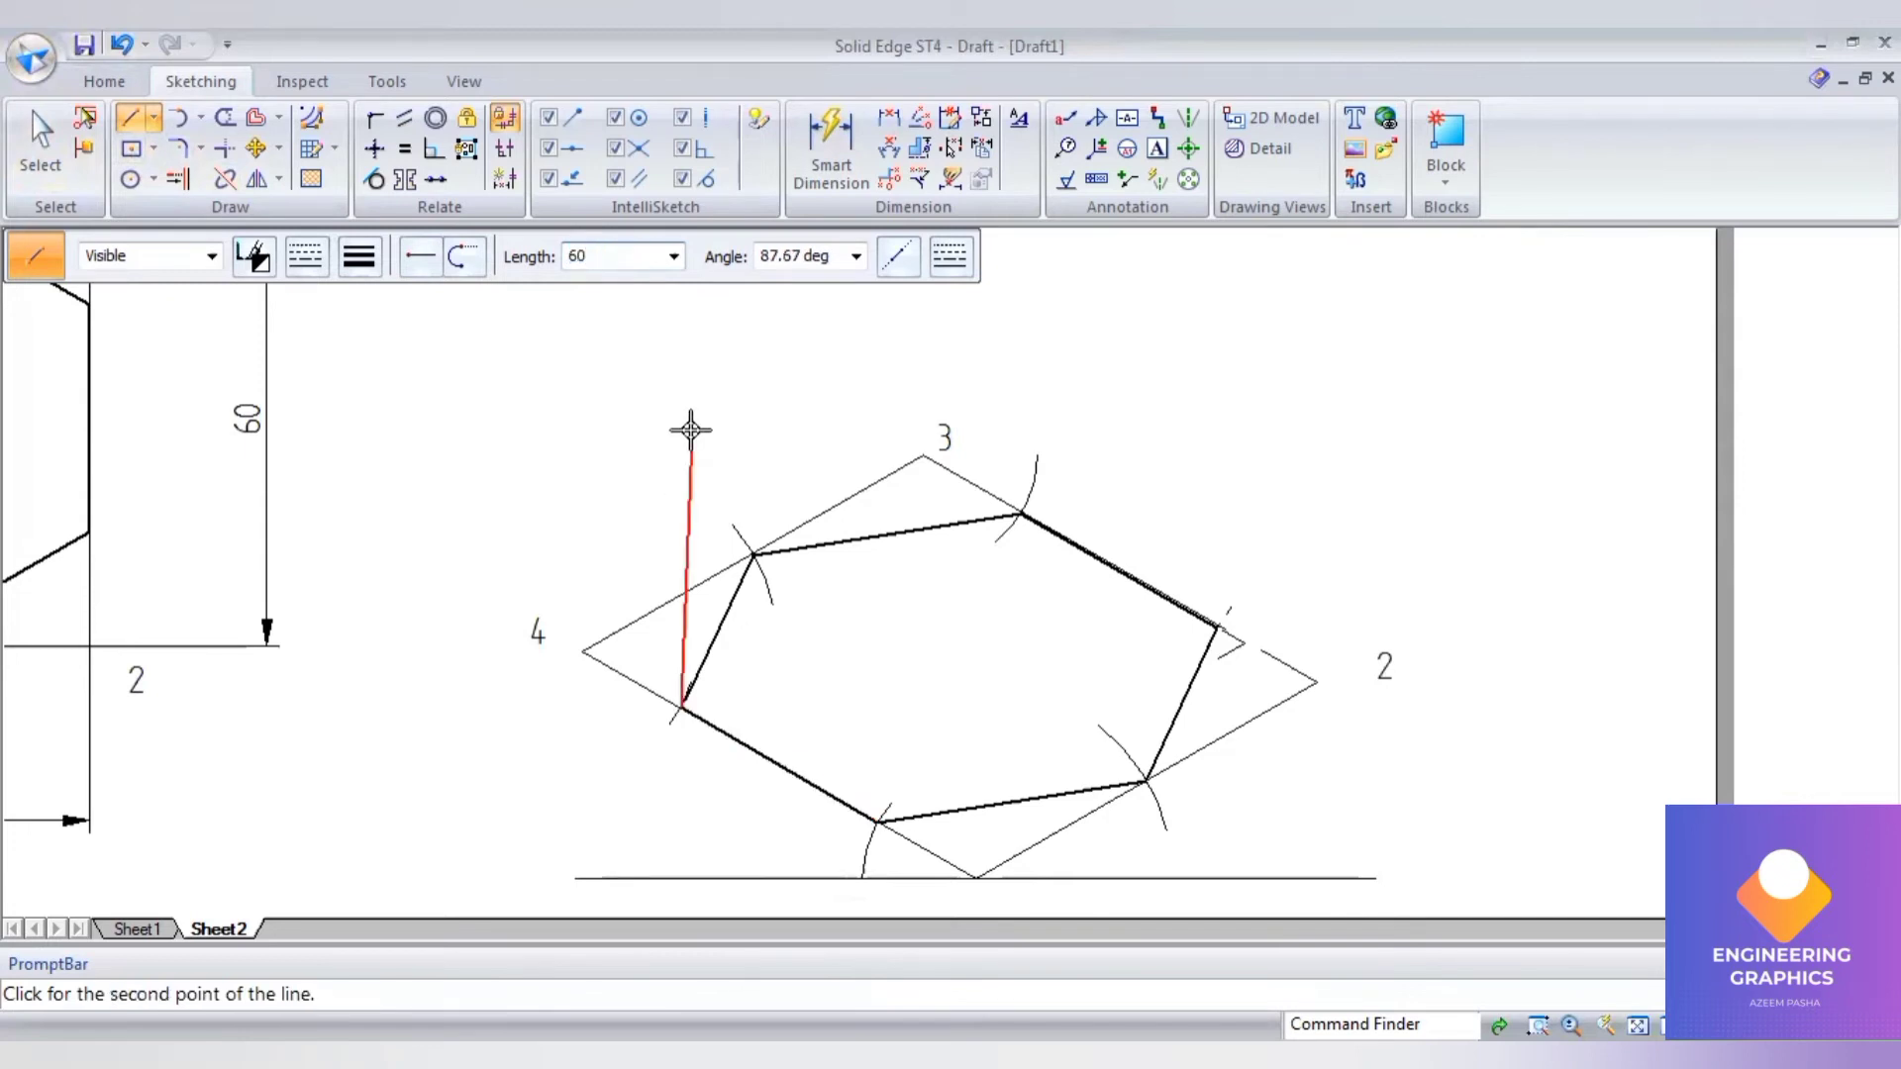
key(Tab)
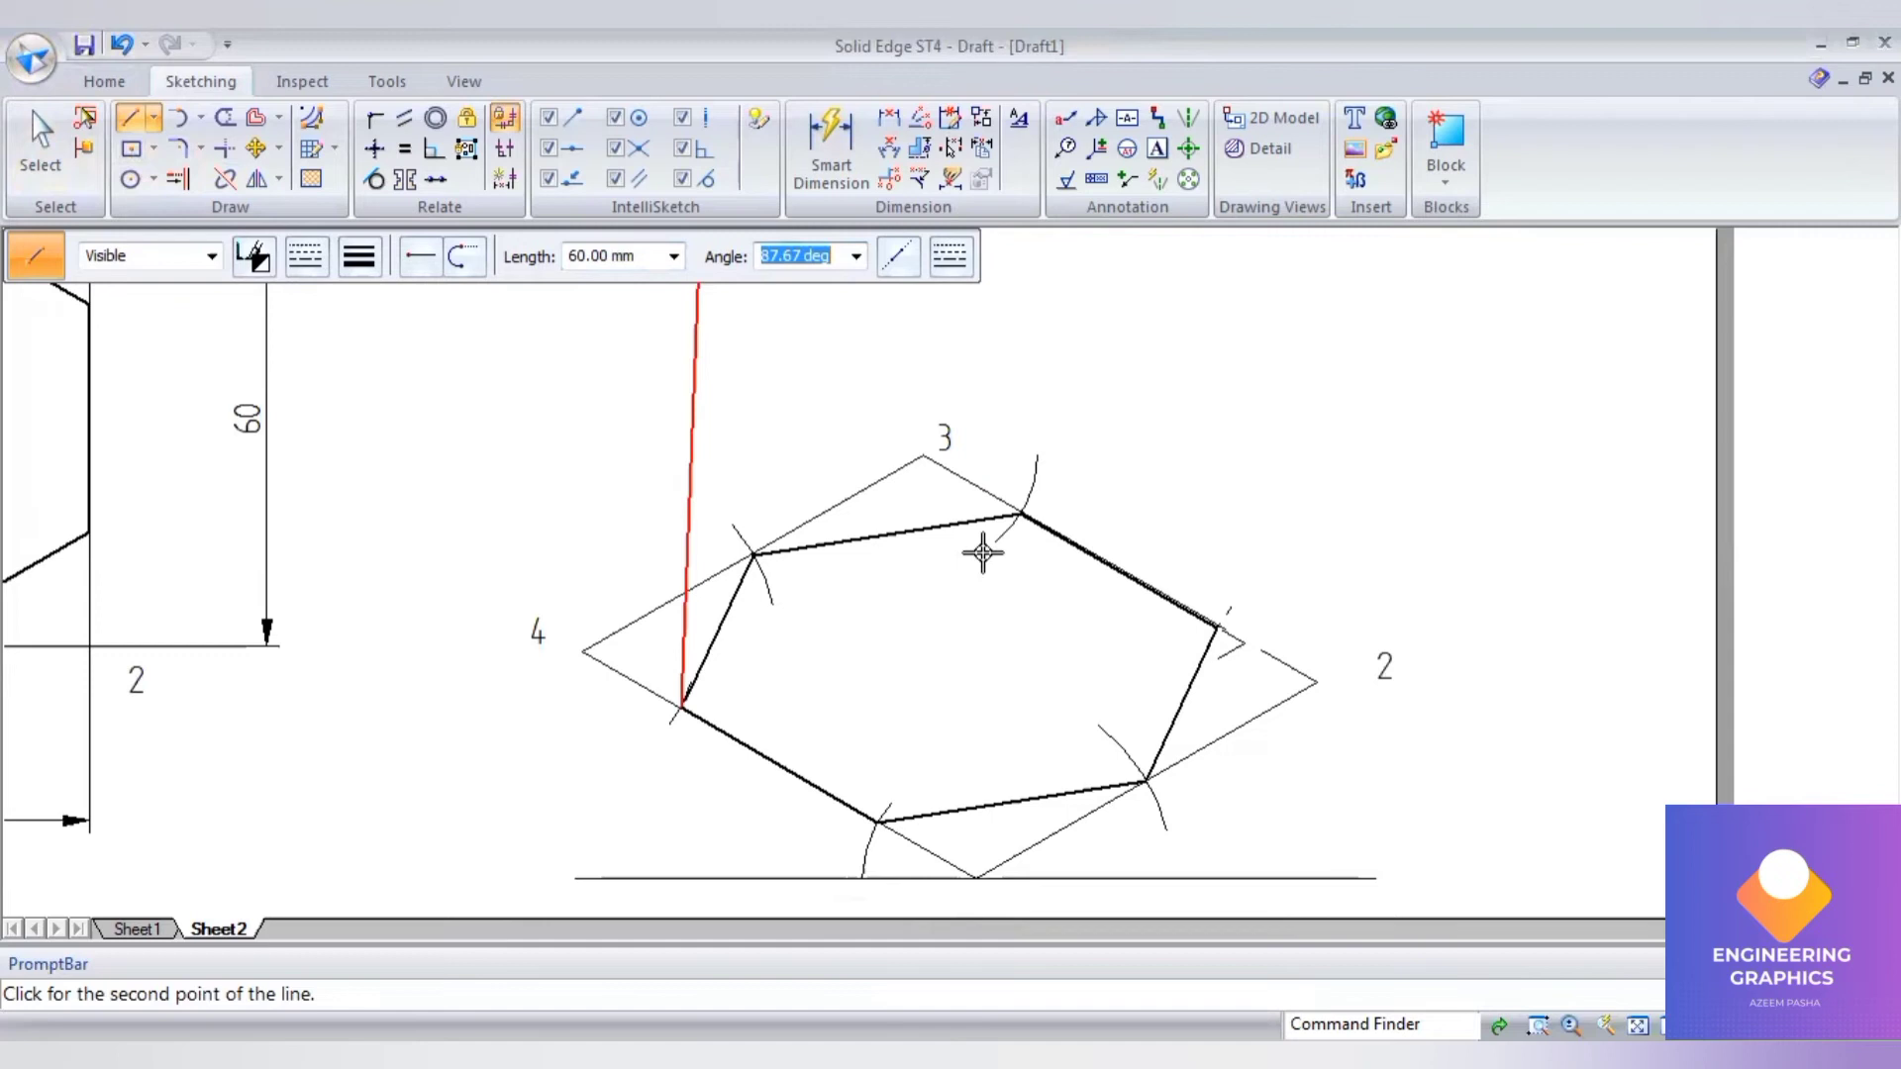
key(Return)
scroll(1048, 500, down, 2)
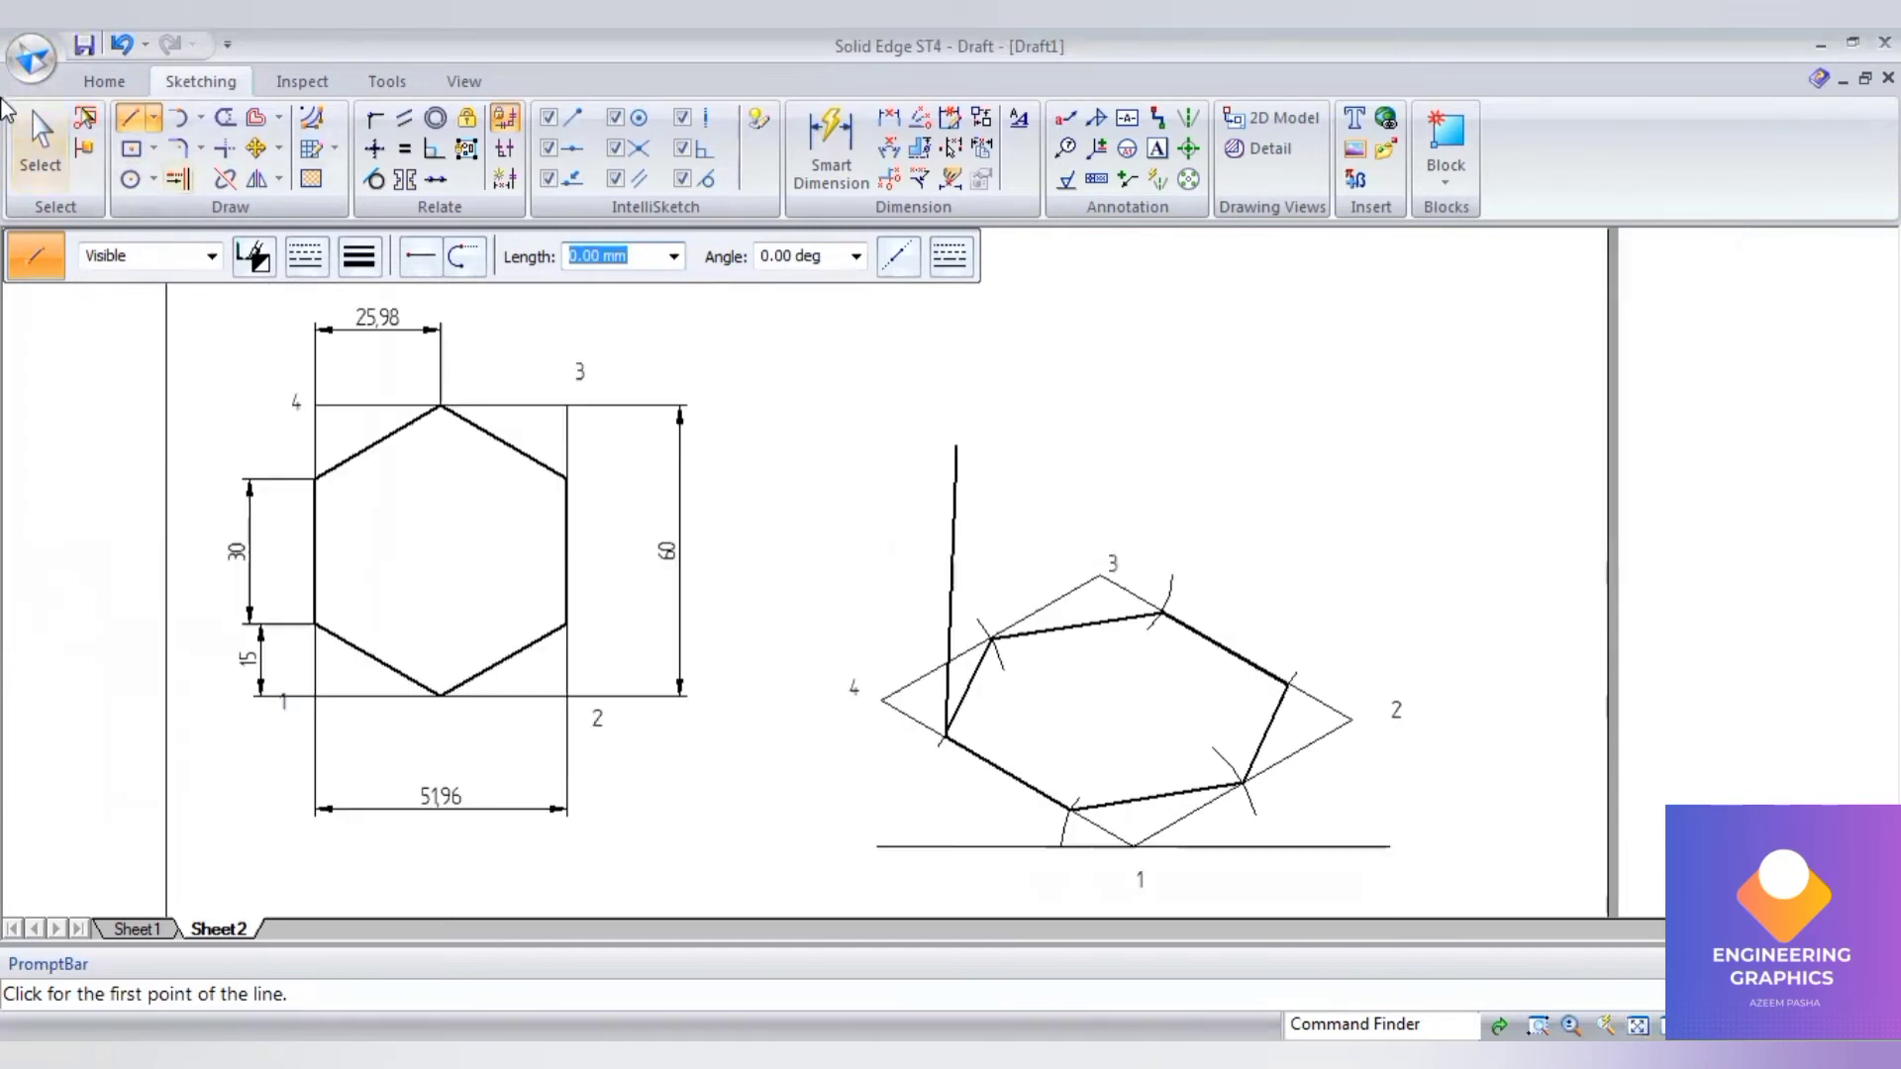
key(Escape)
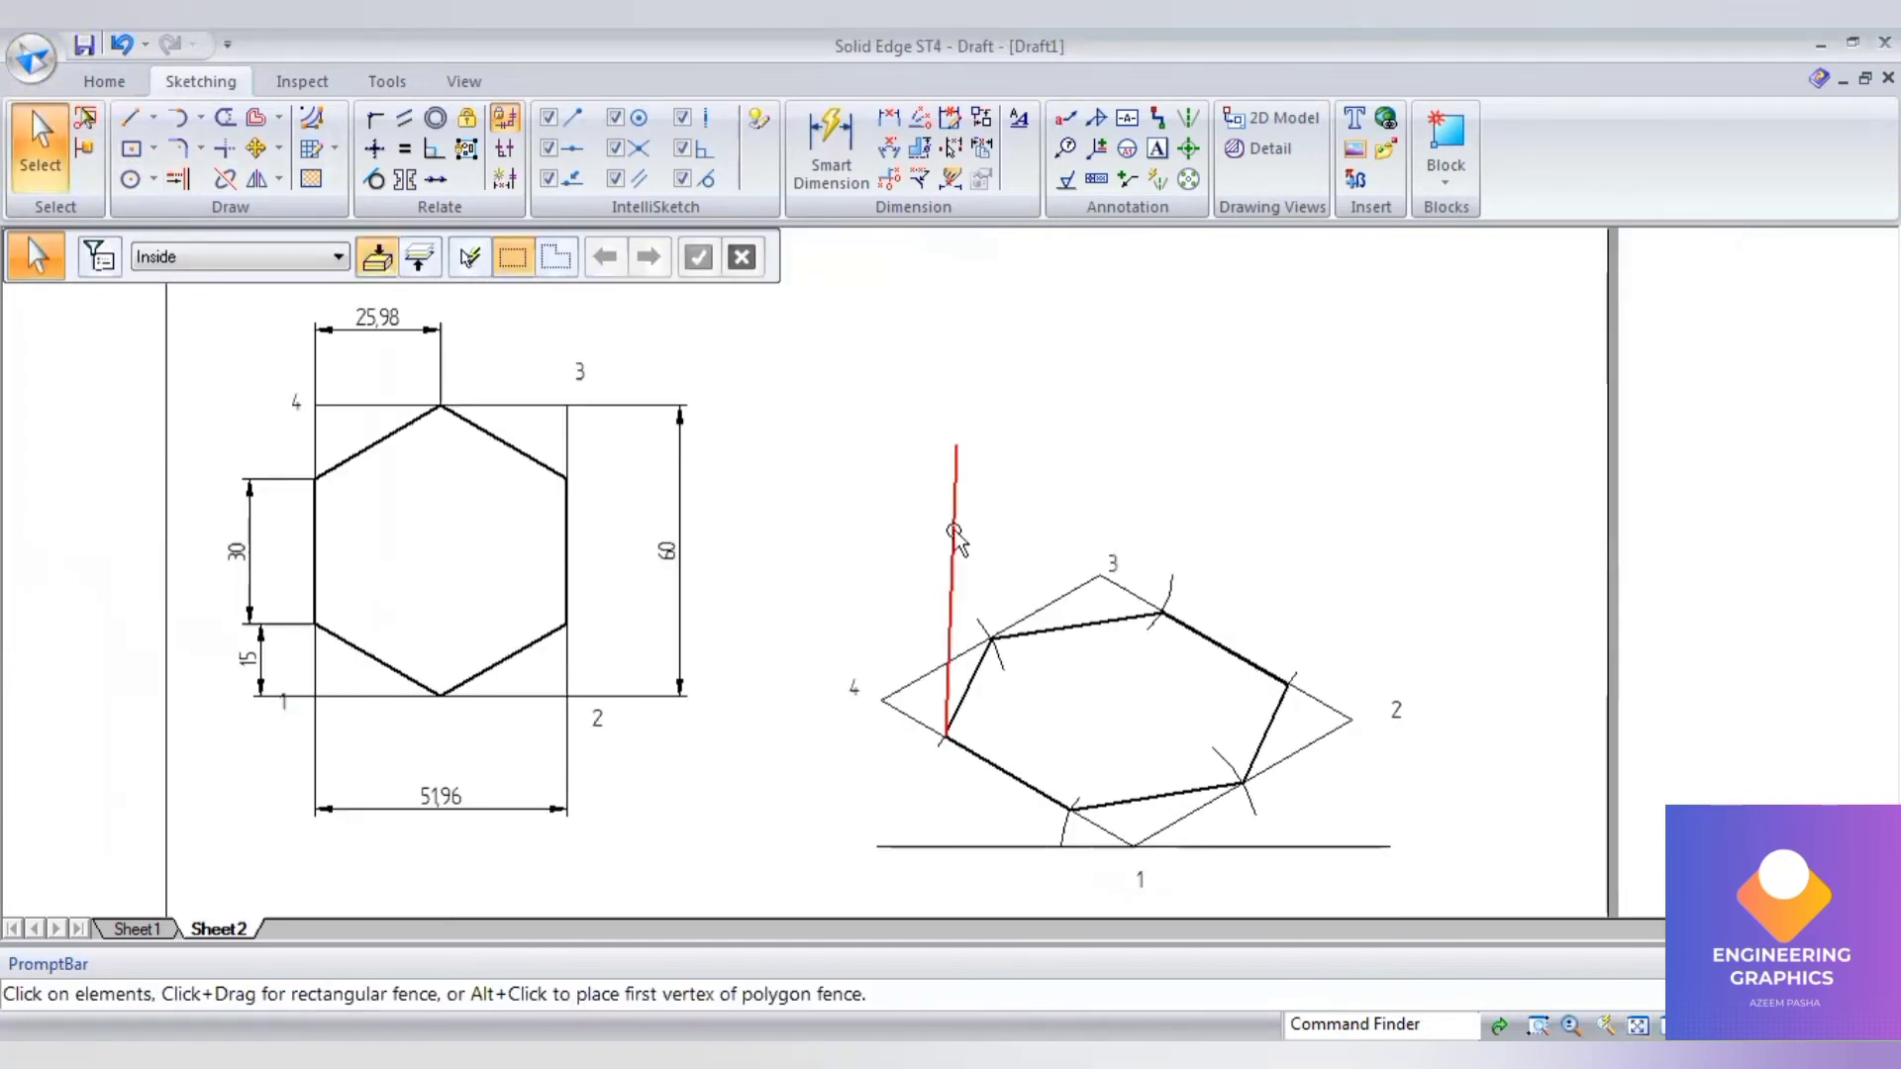
click(955, 534)
key(Delete)
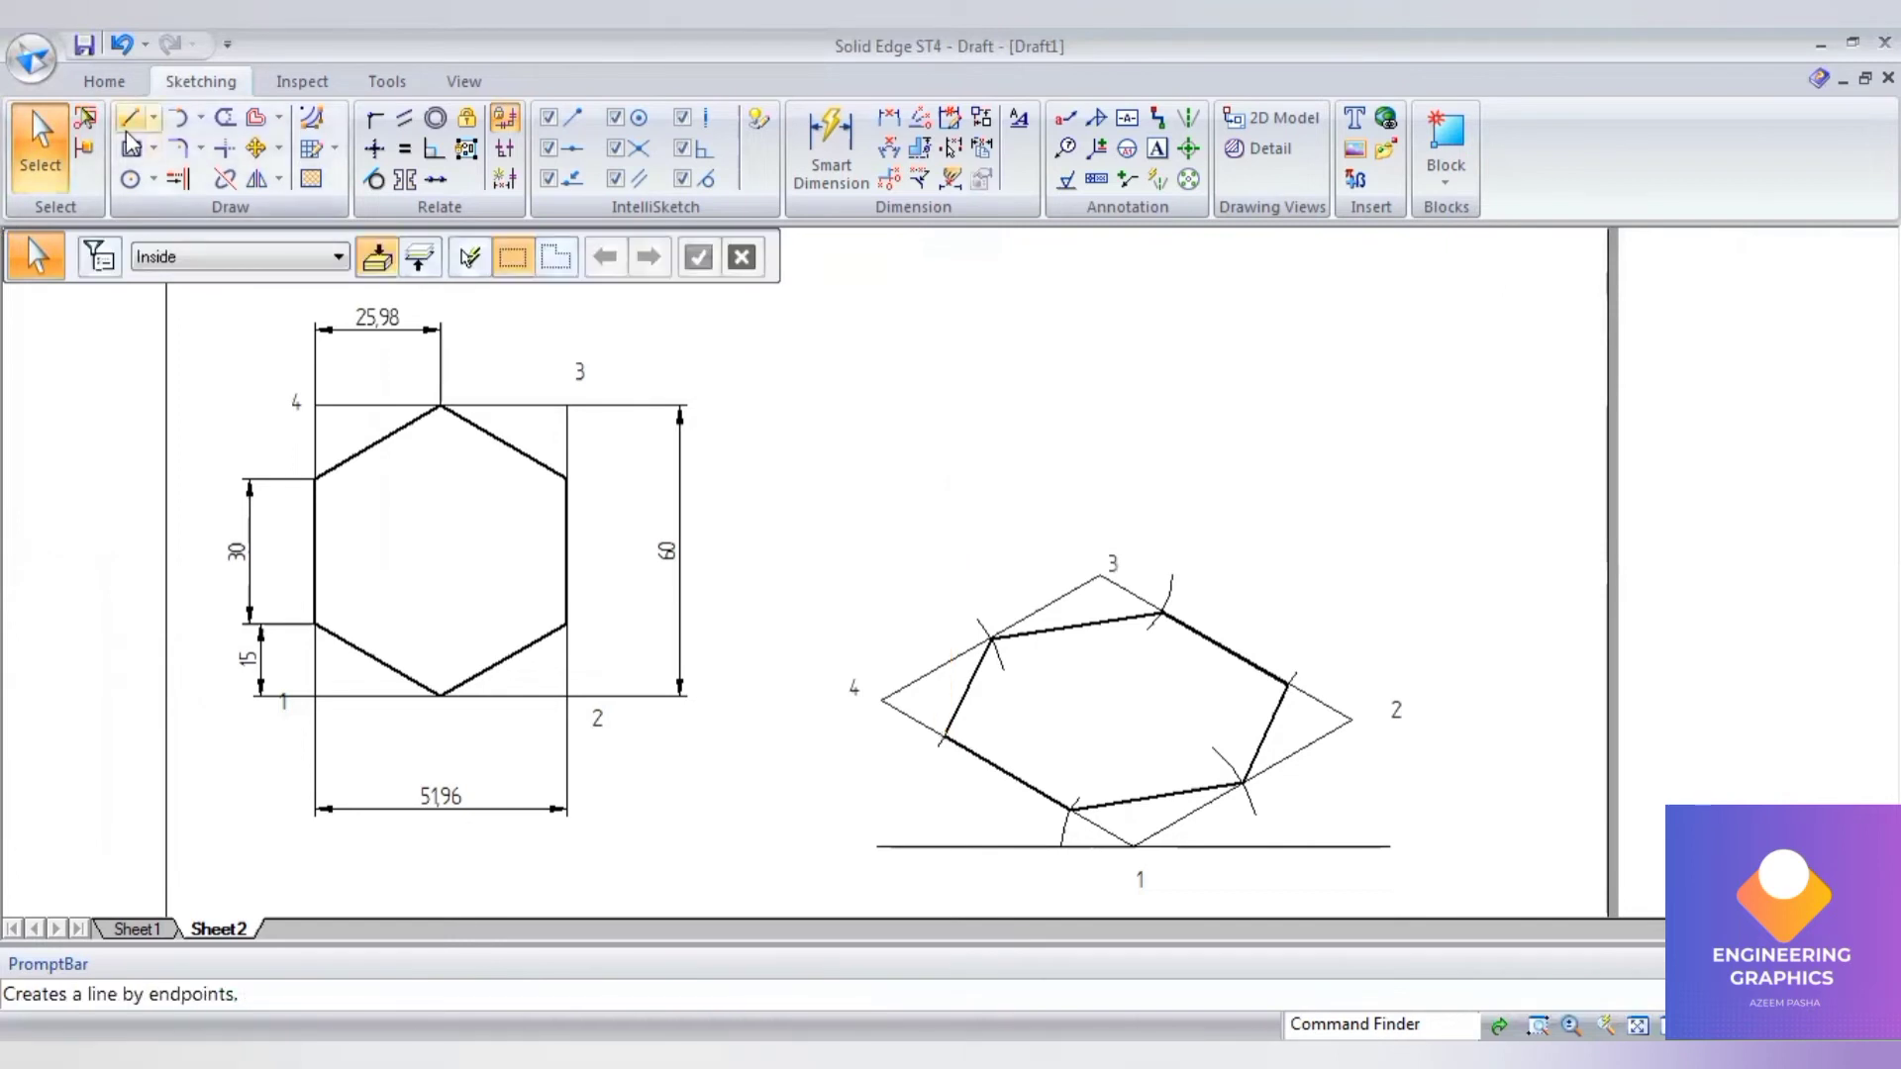
Step: Restart the vertical edge at the left hexagon vertex with a 60 mm length
click(128, 121)
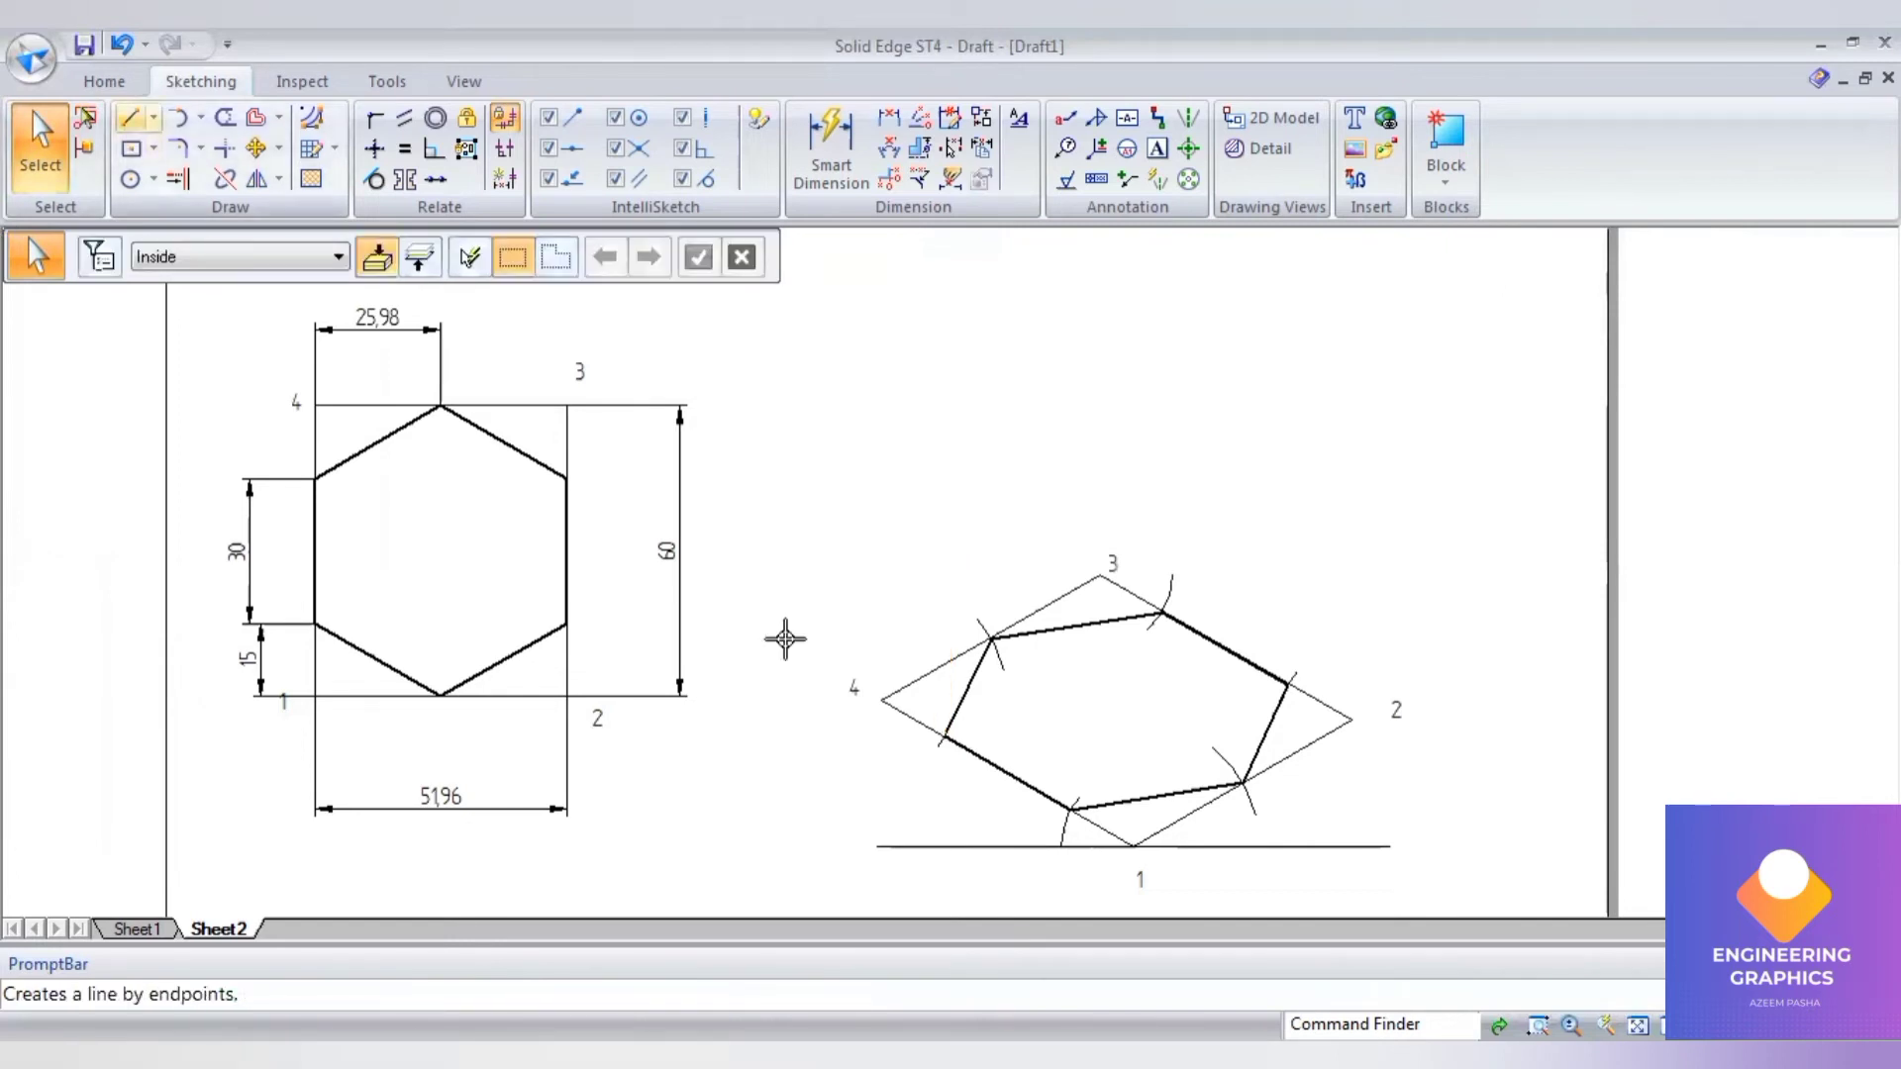
click(944, 732)
text(60)
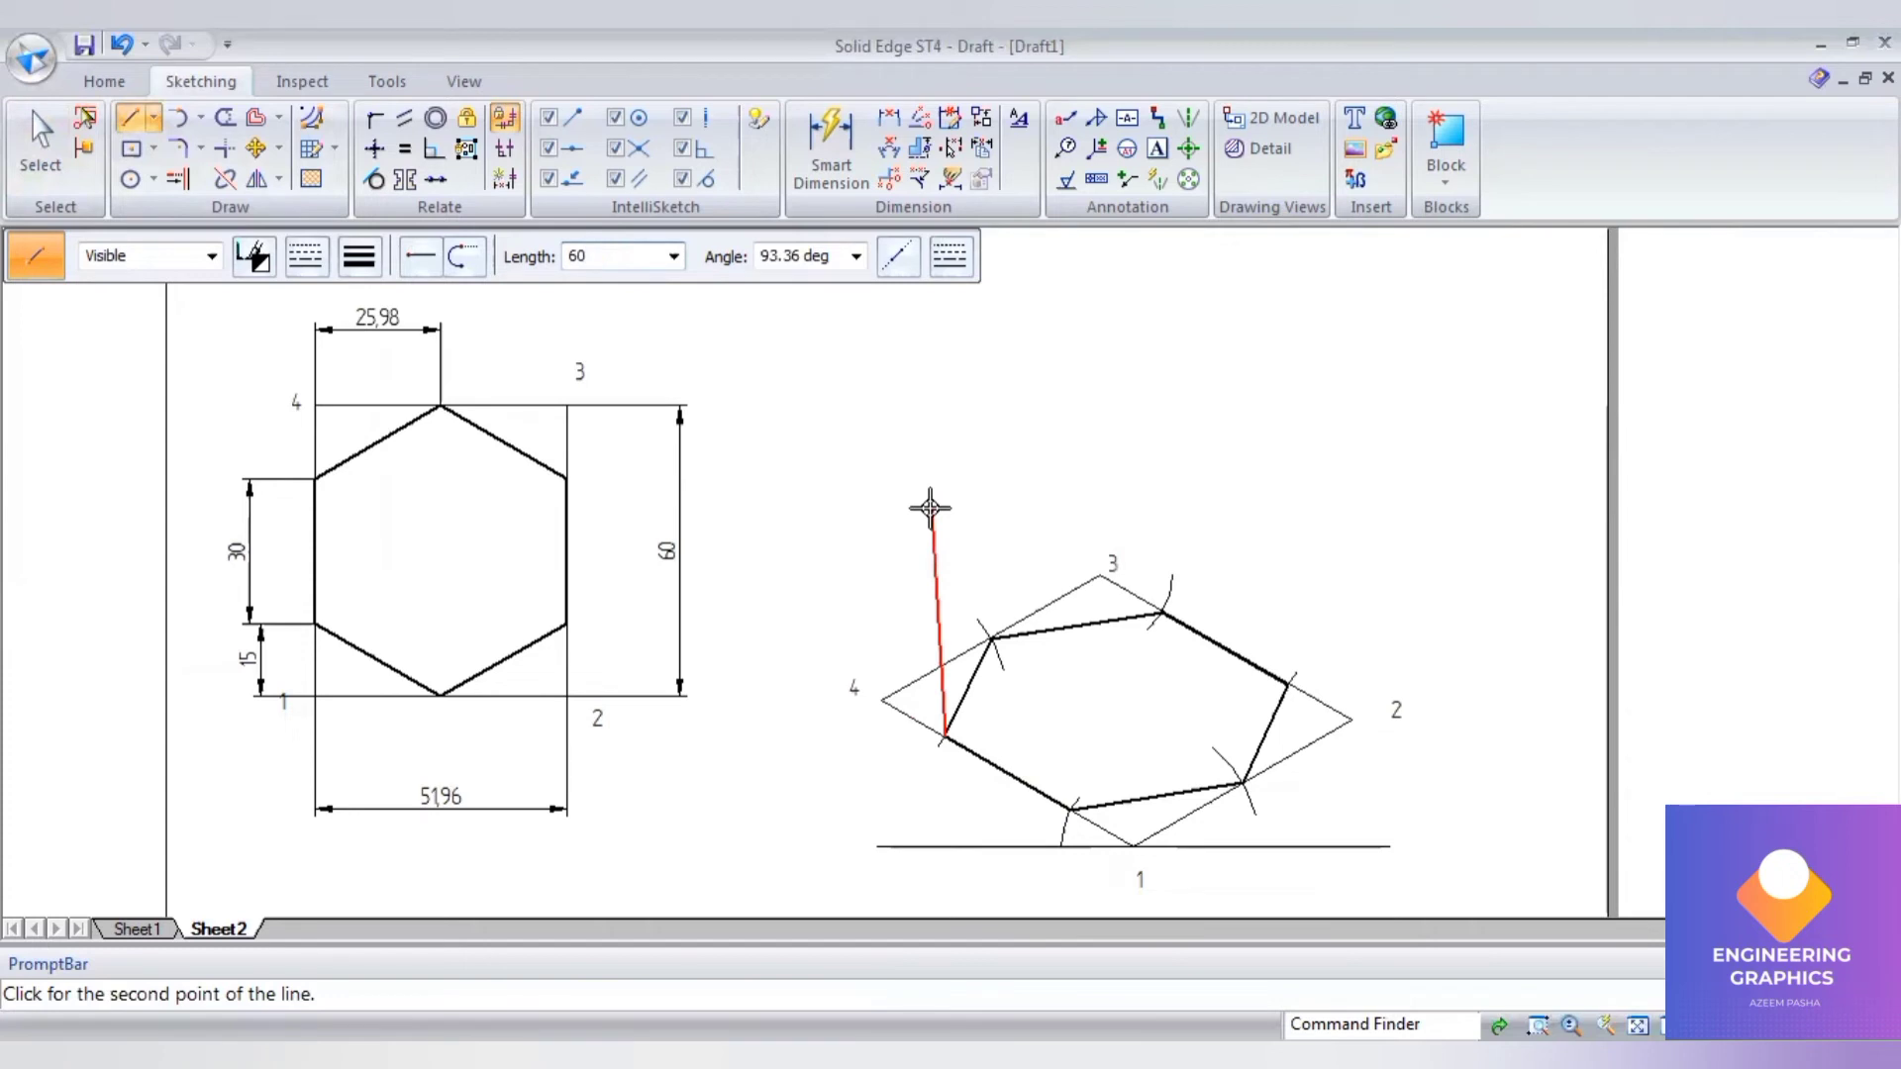
key(Tab)
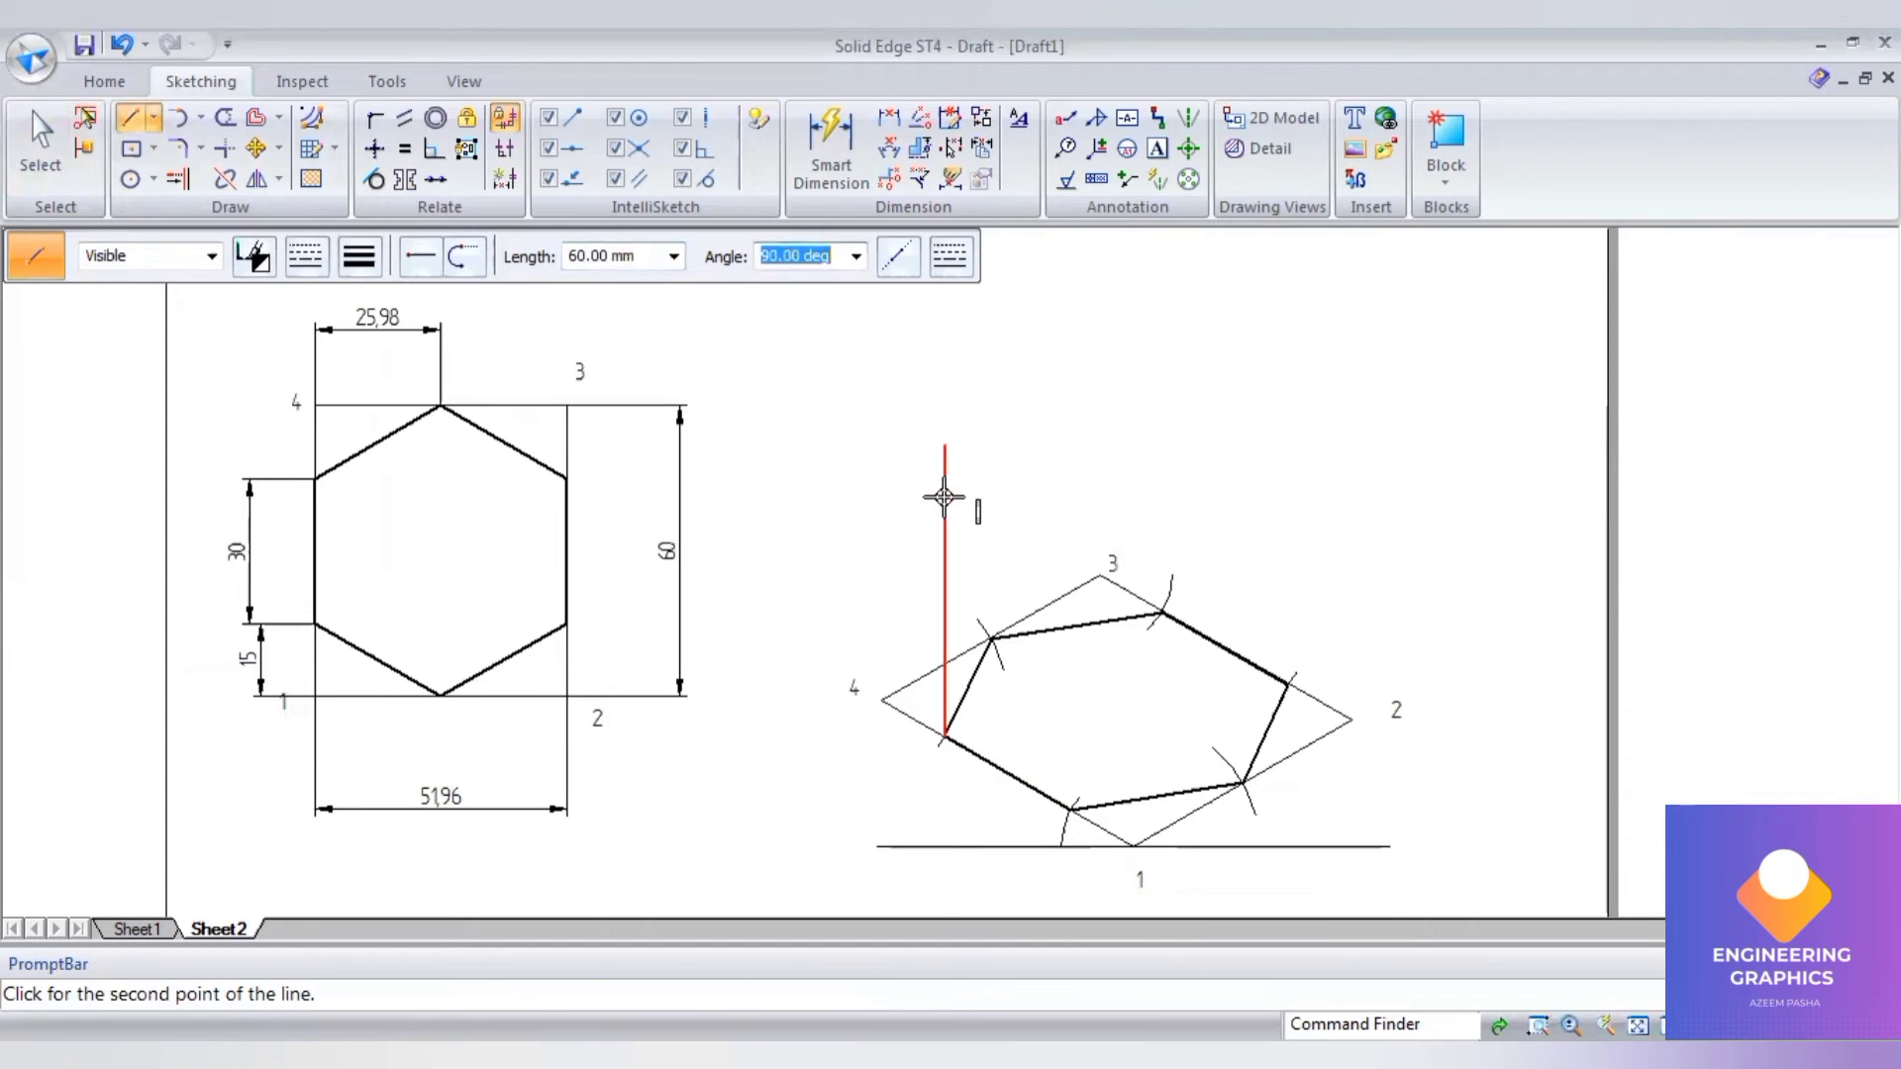
Step: Place the 60 mm vertical edge and copy it onto the five other hexagon corners
key(Return)
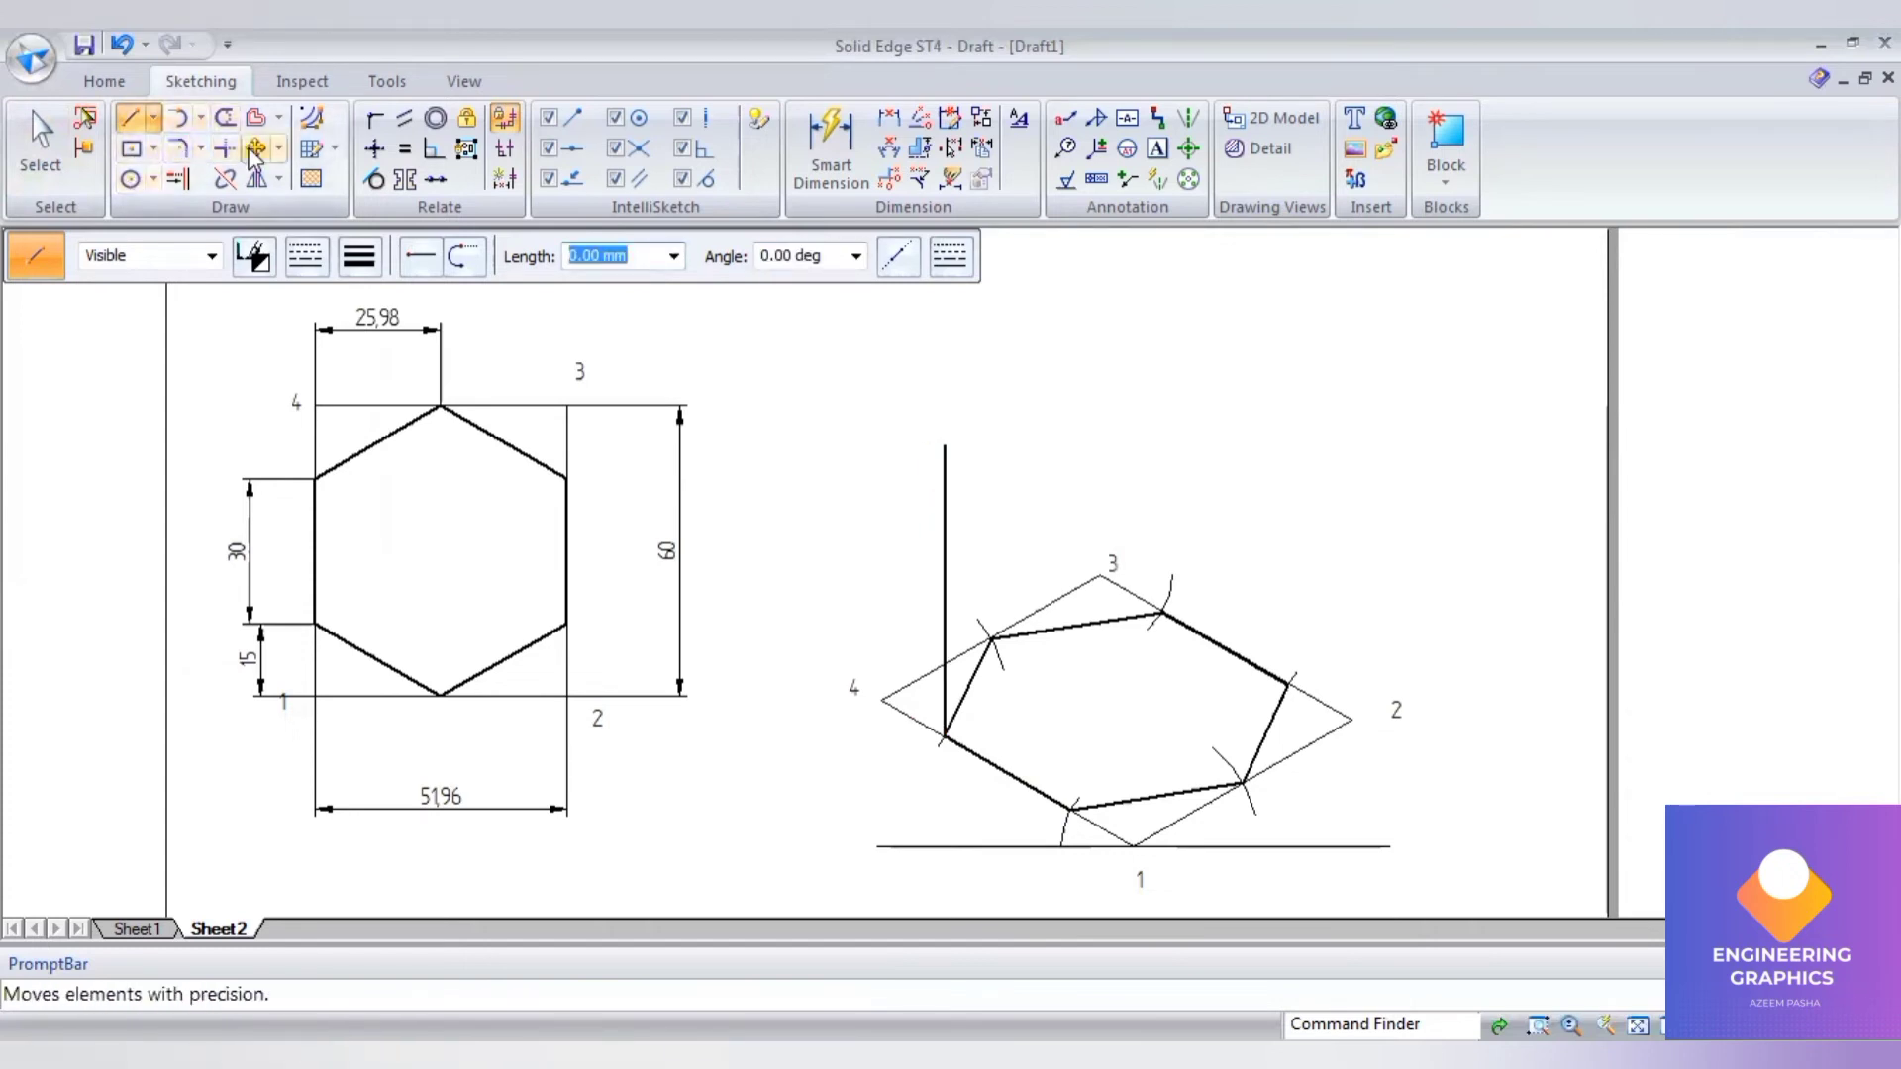
click(256, 150)
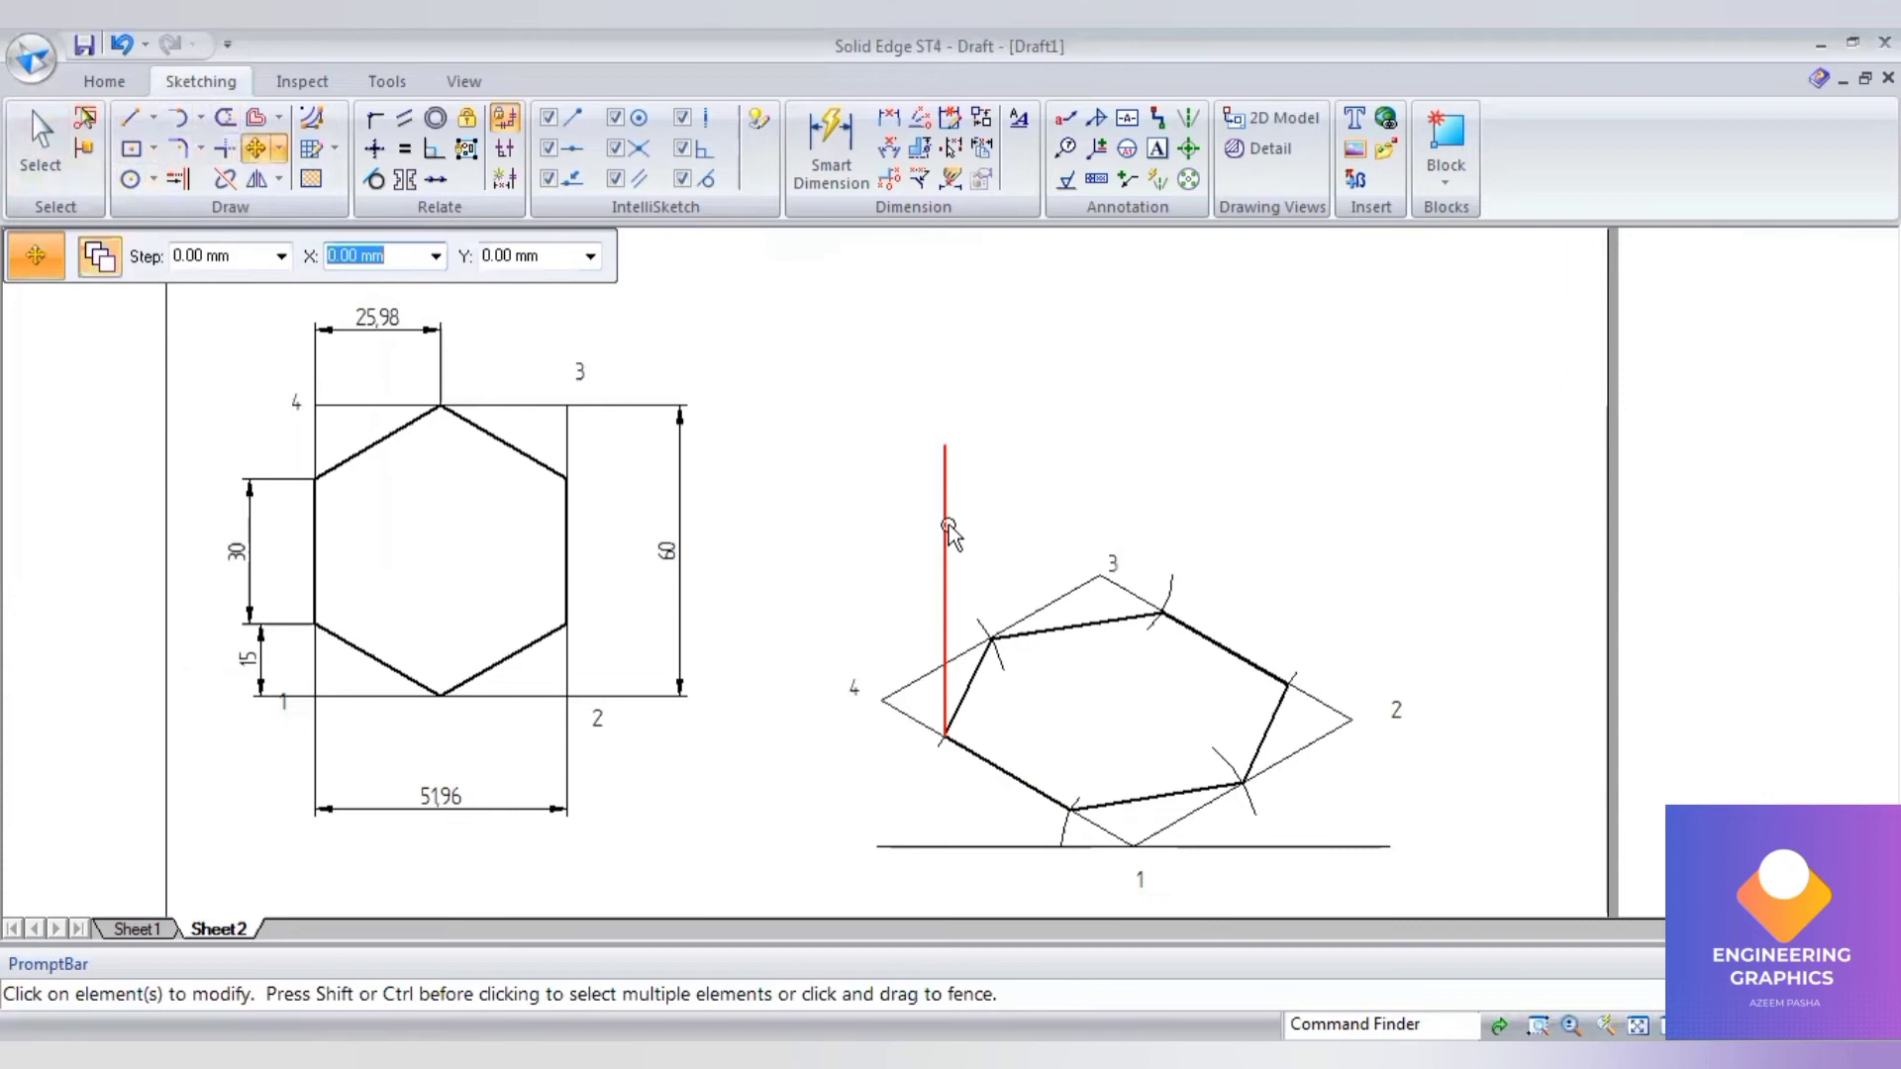
click(946, 533)
click(946, 734)
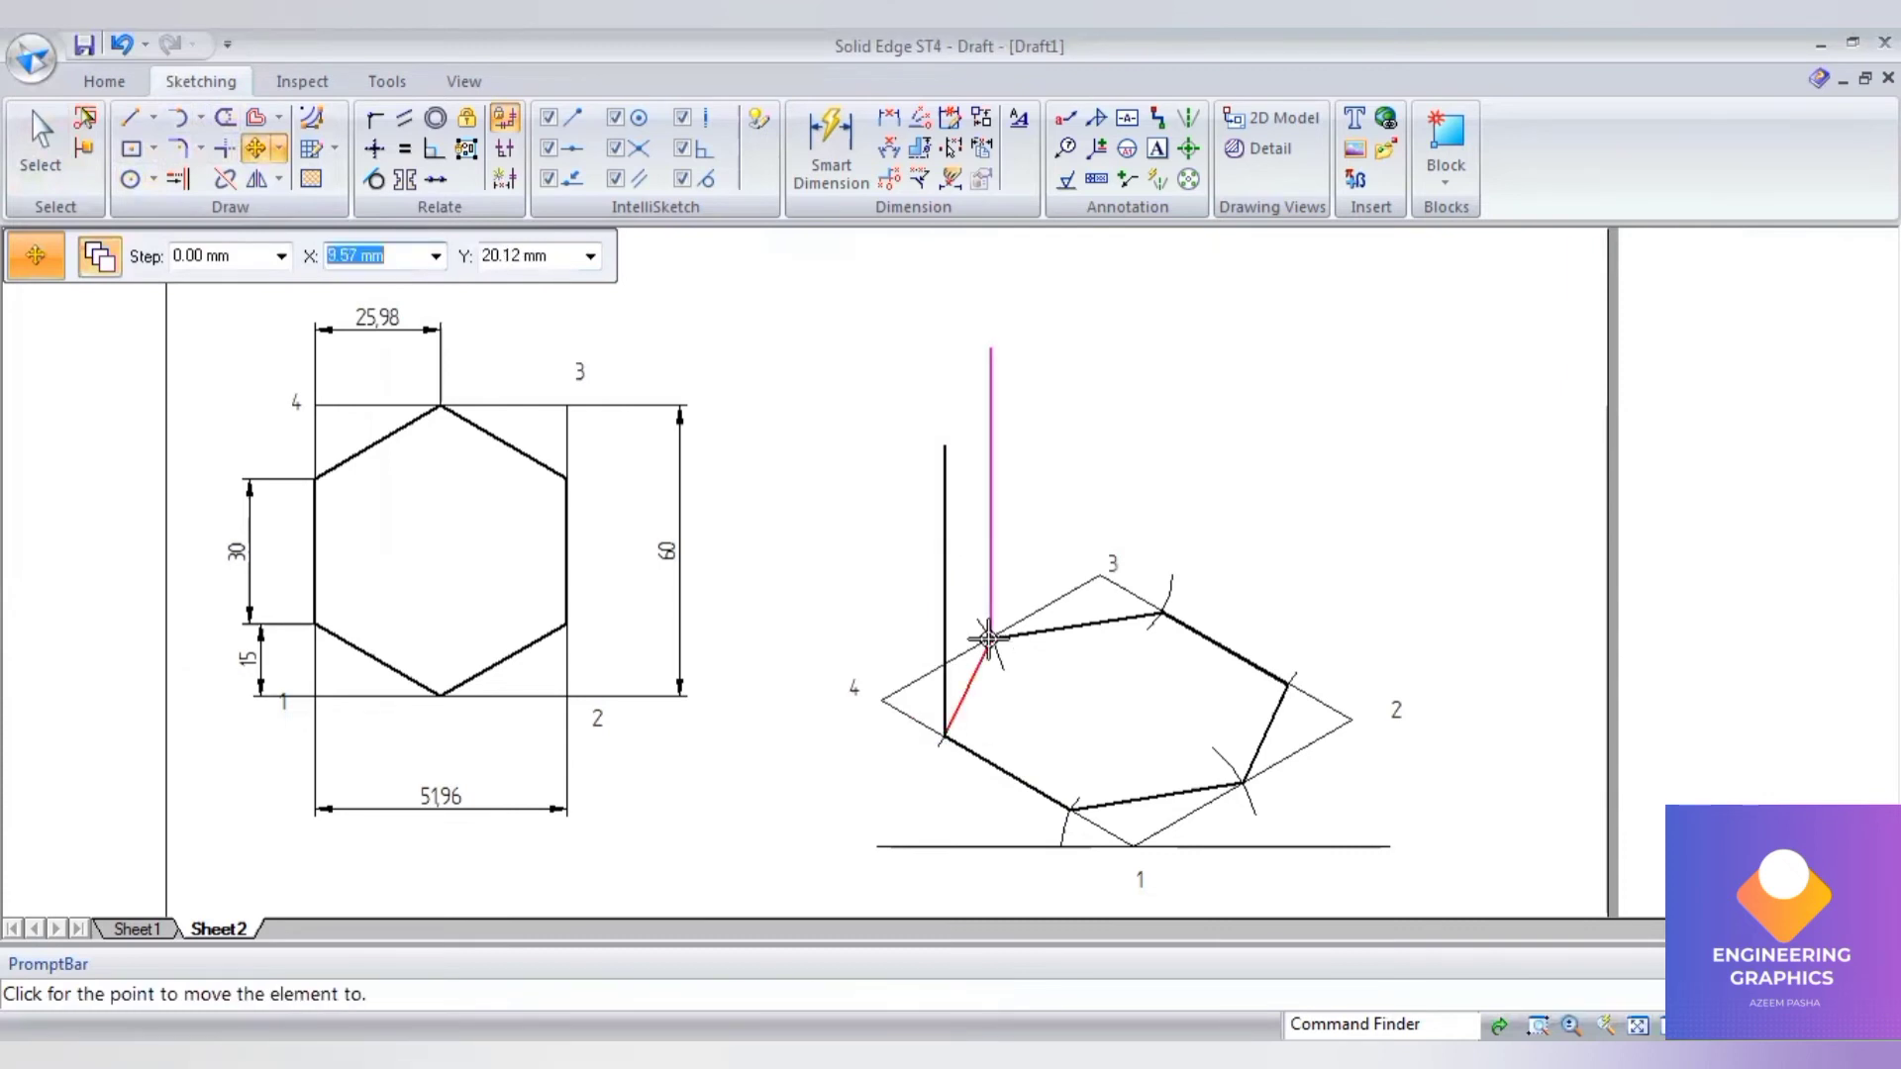
click(988, 639)
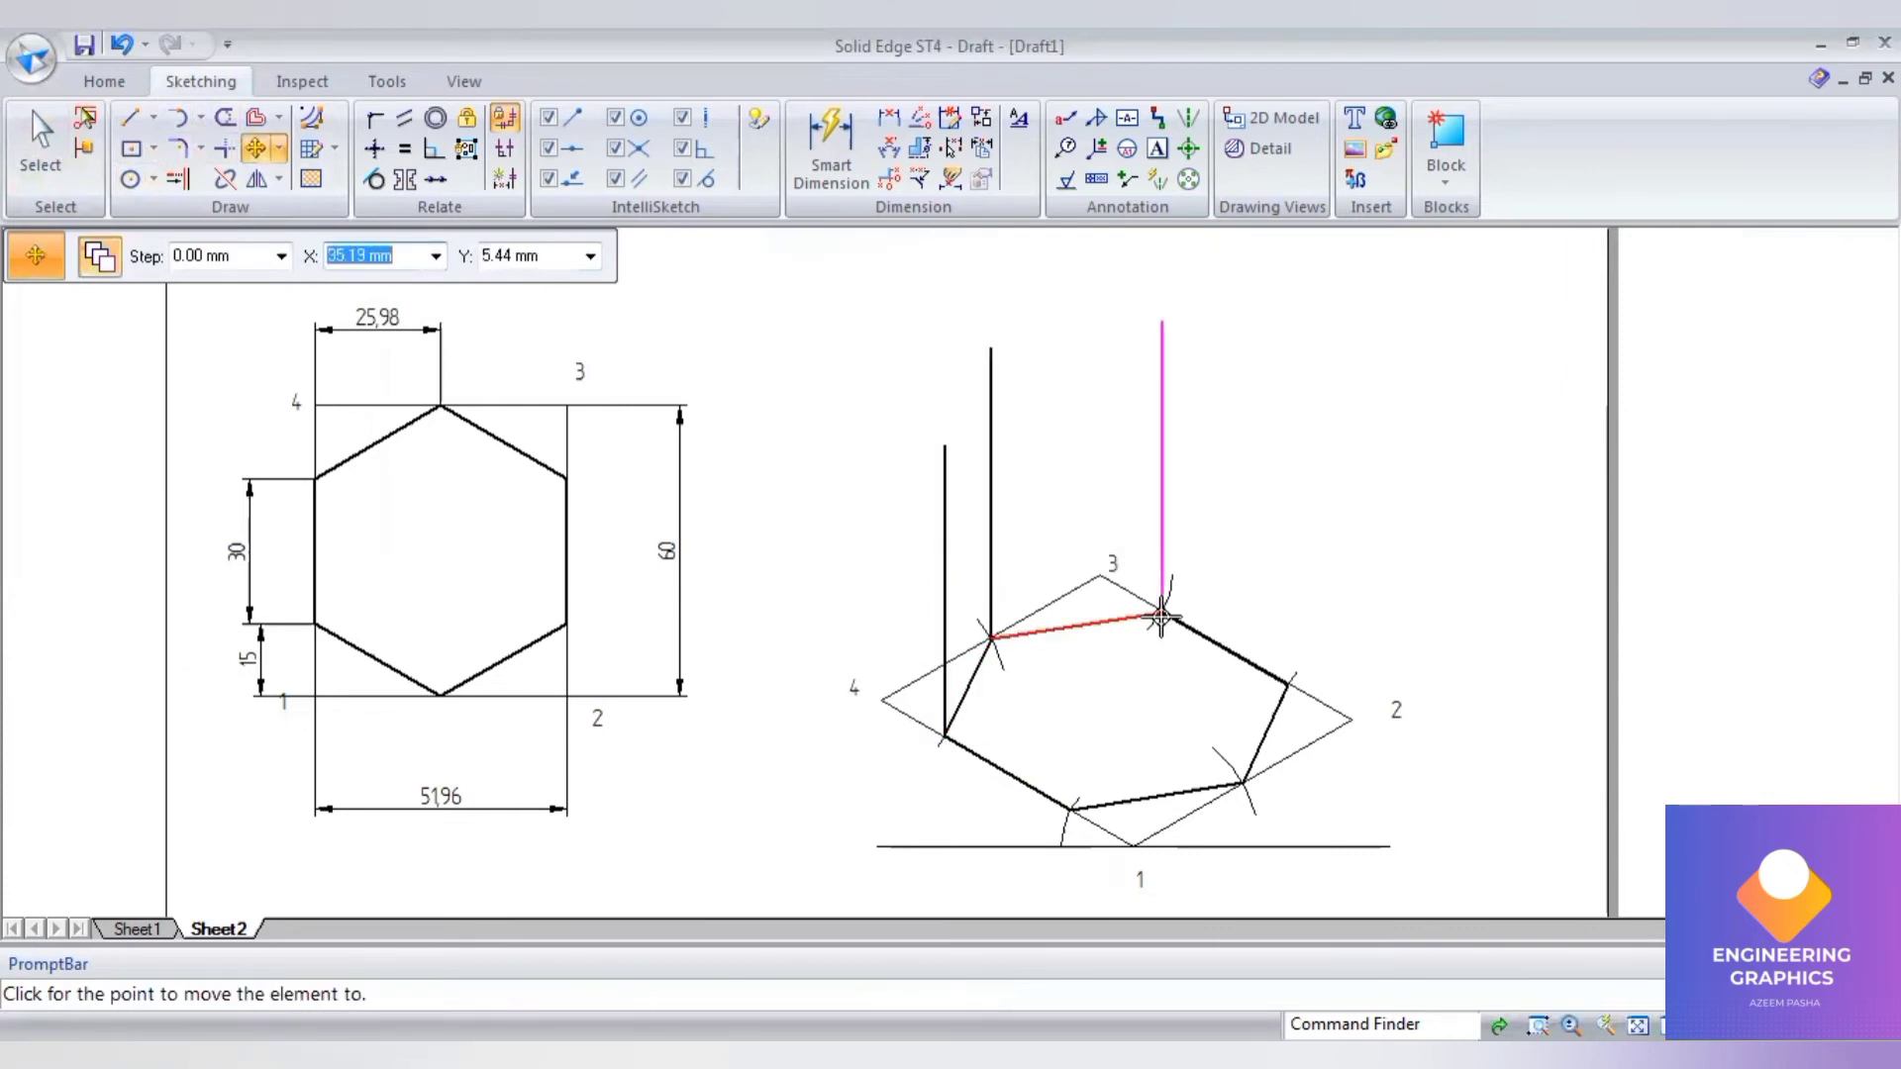
click(1161, 615)
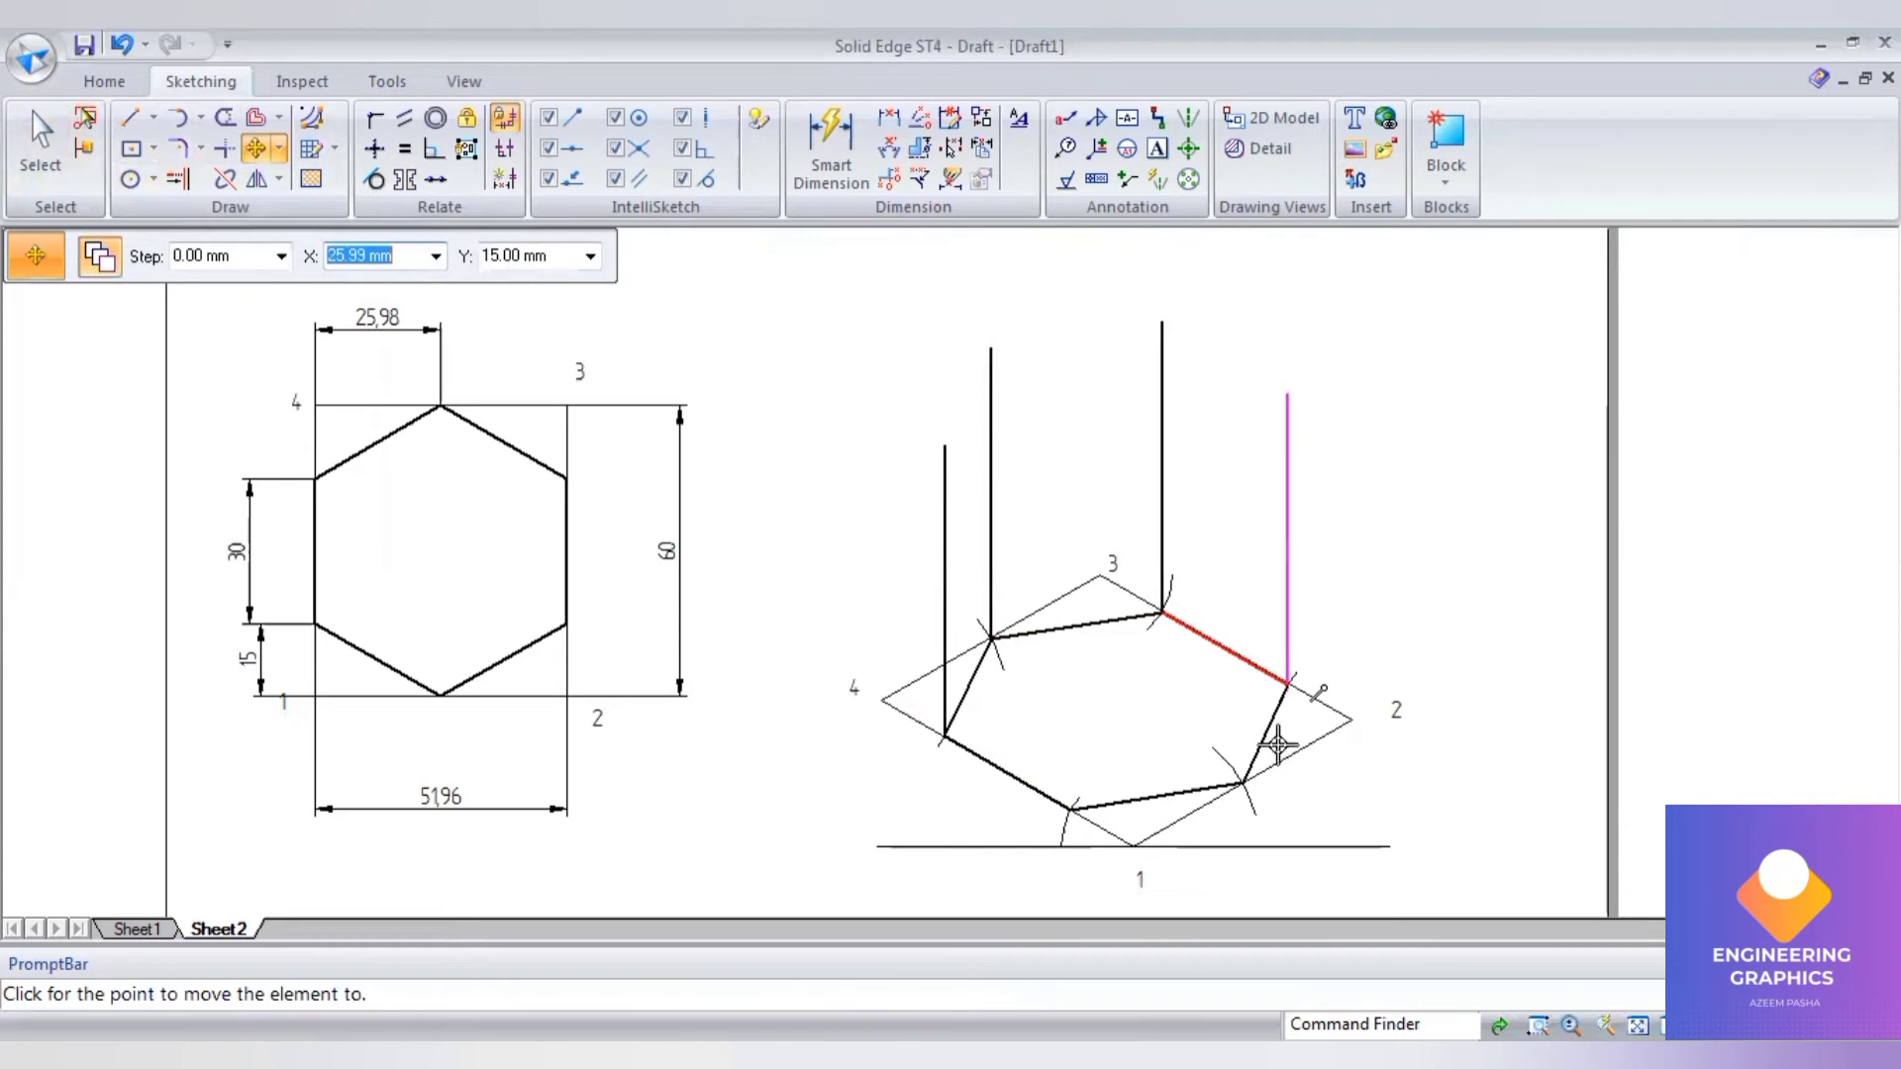
click(1286, 683)
click(1243, 782)
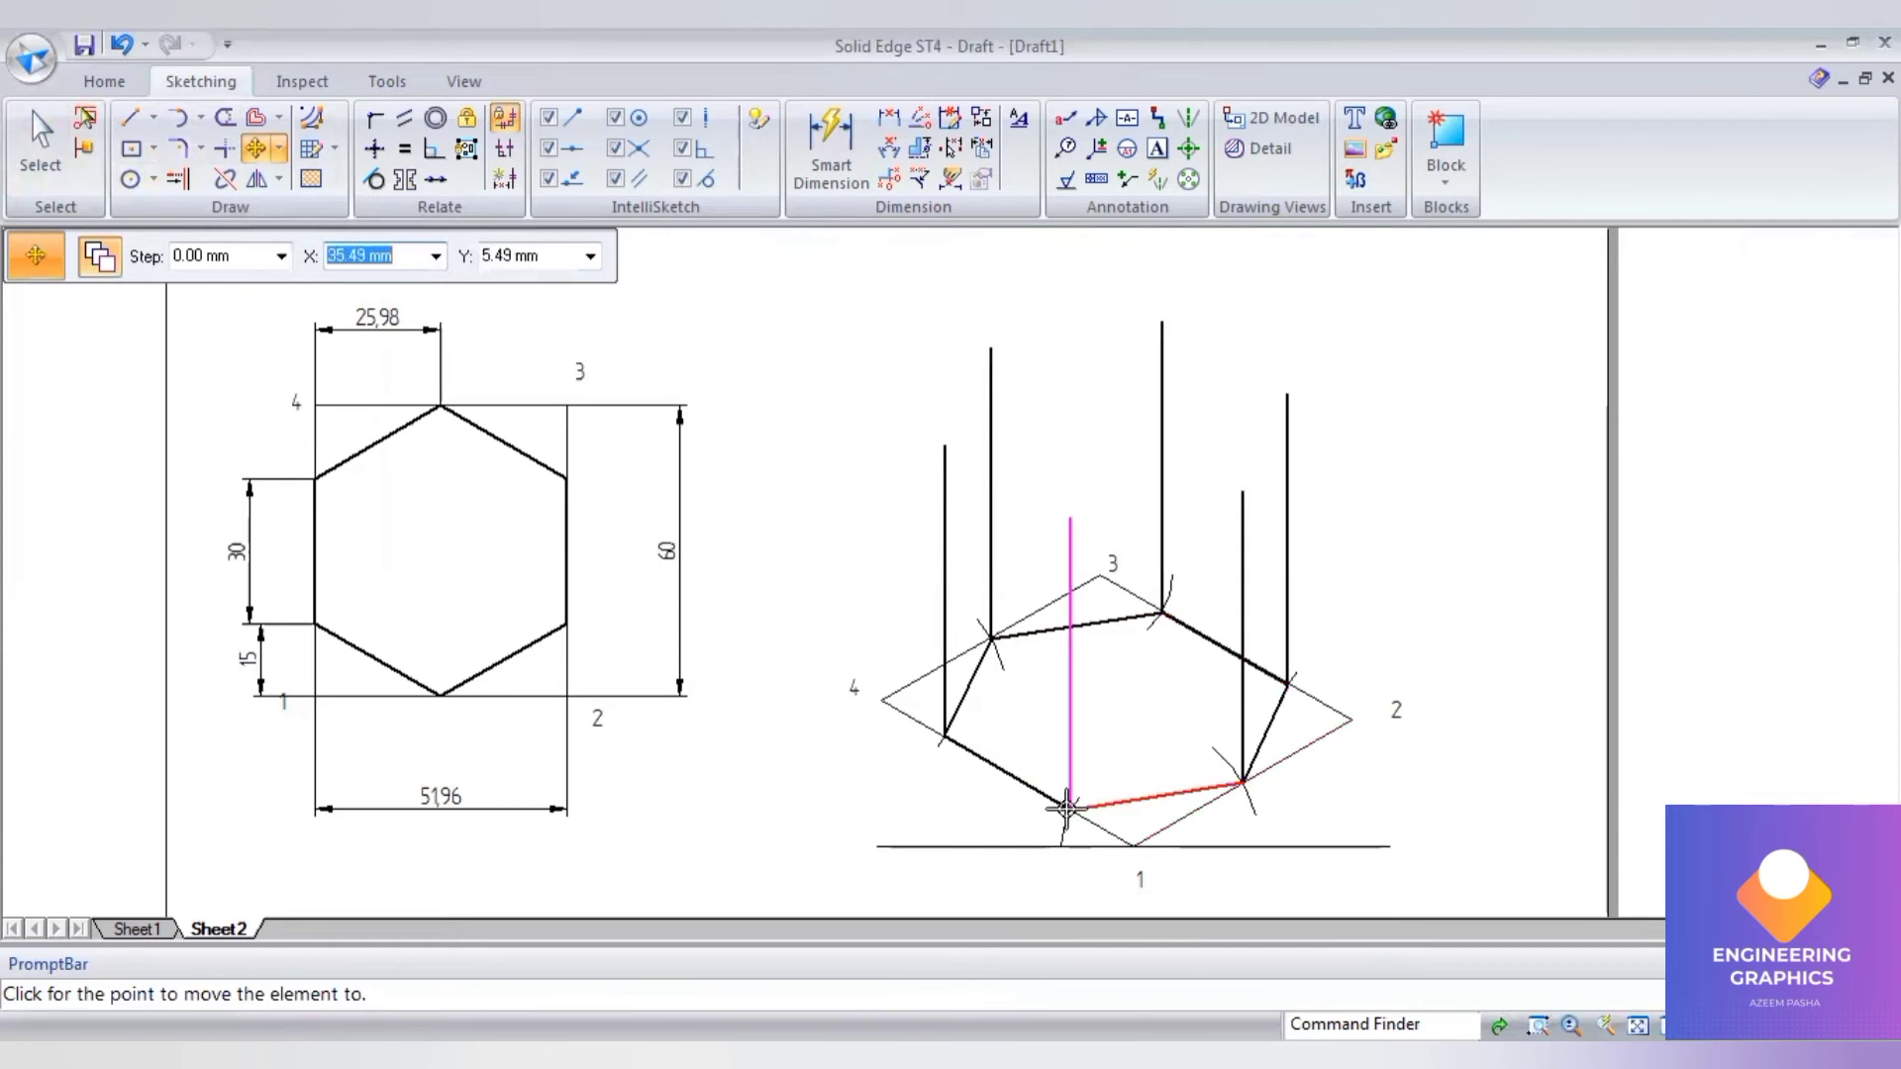
click(1135, 722)
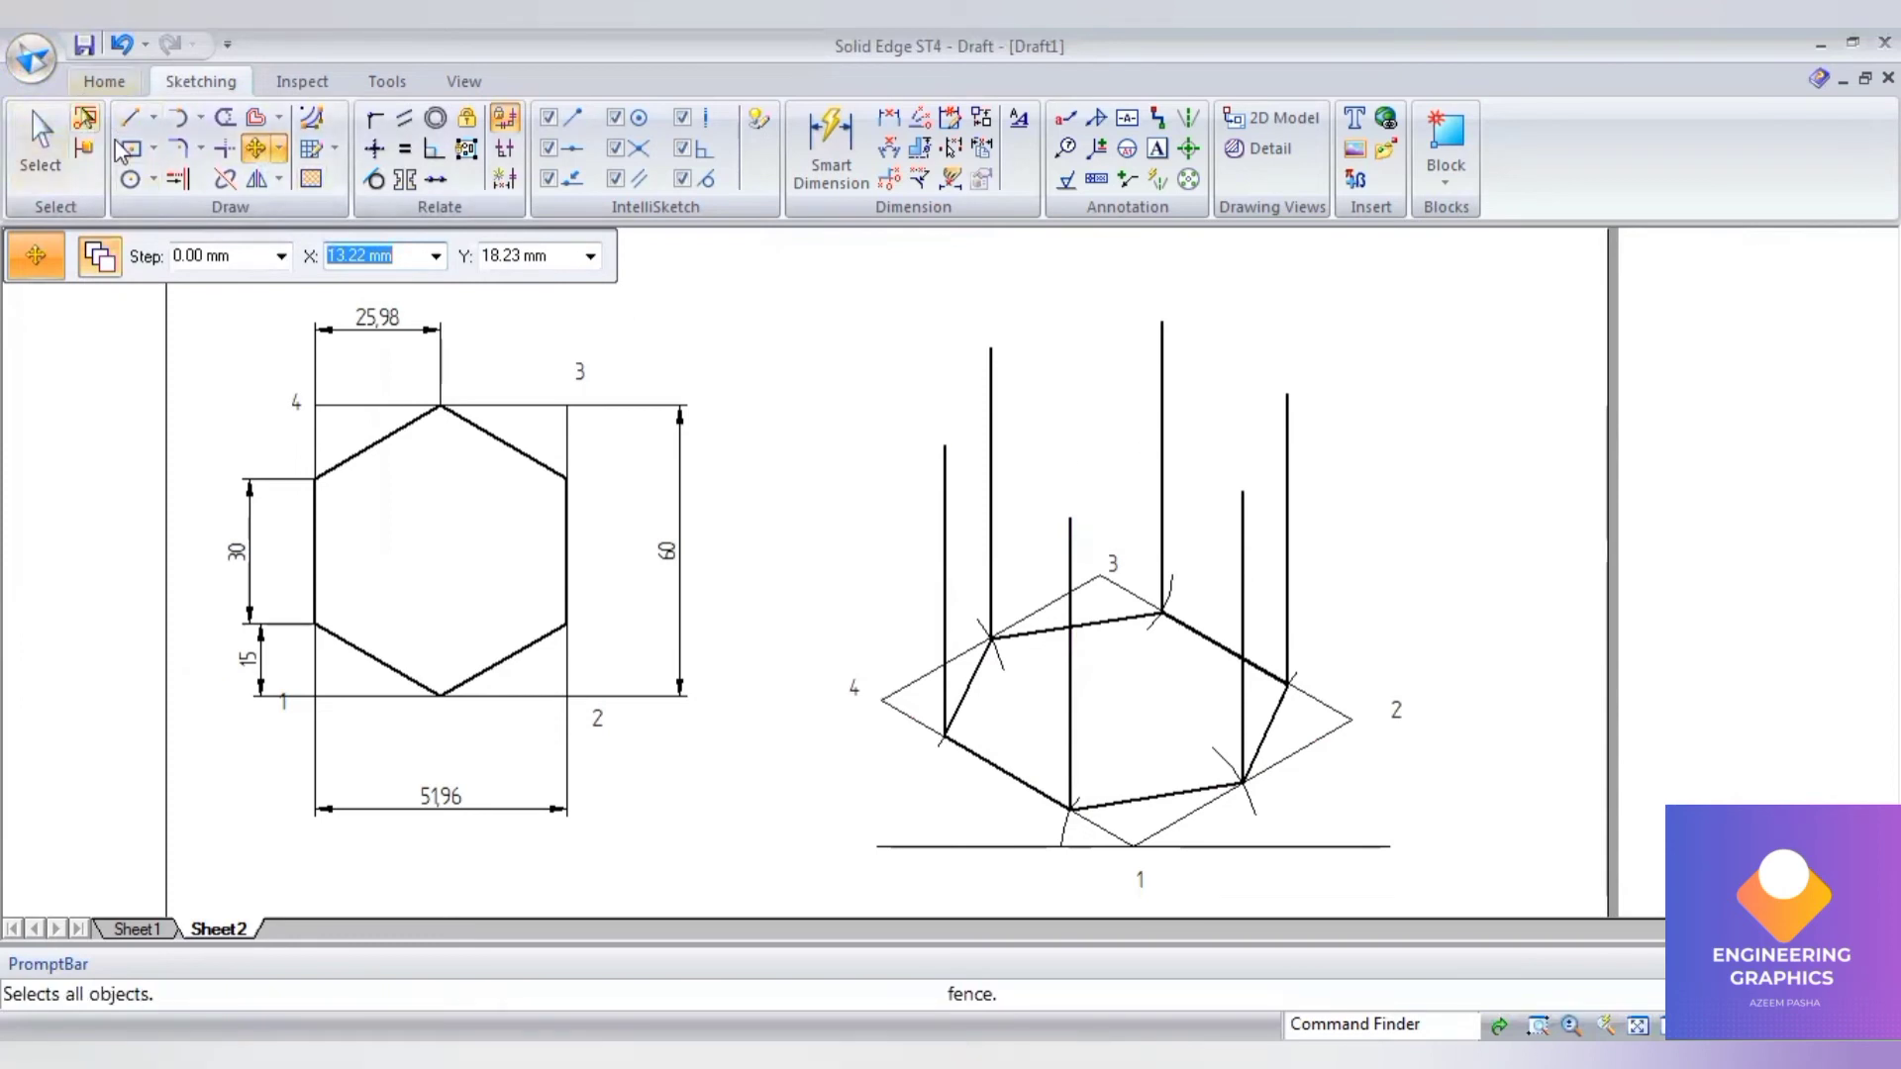
click(136, 126)
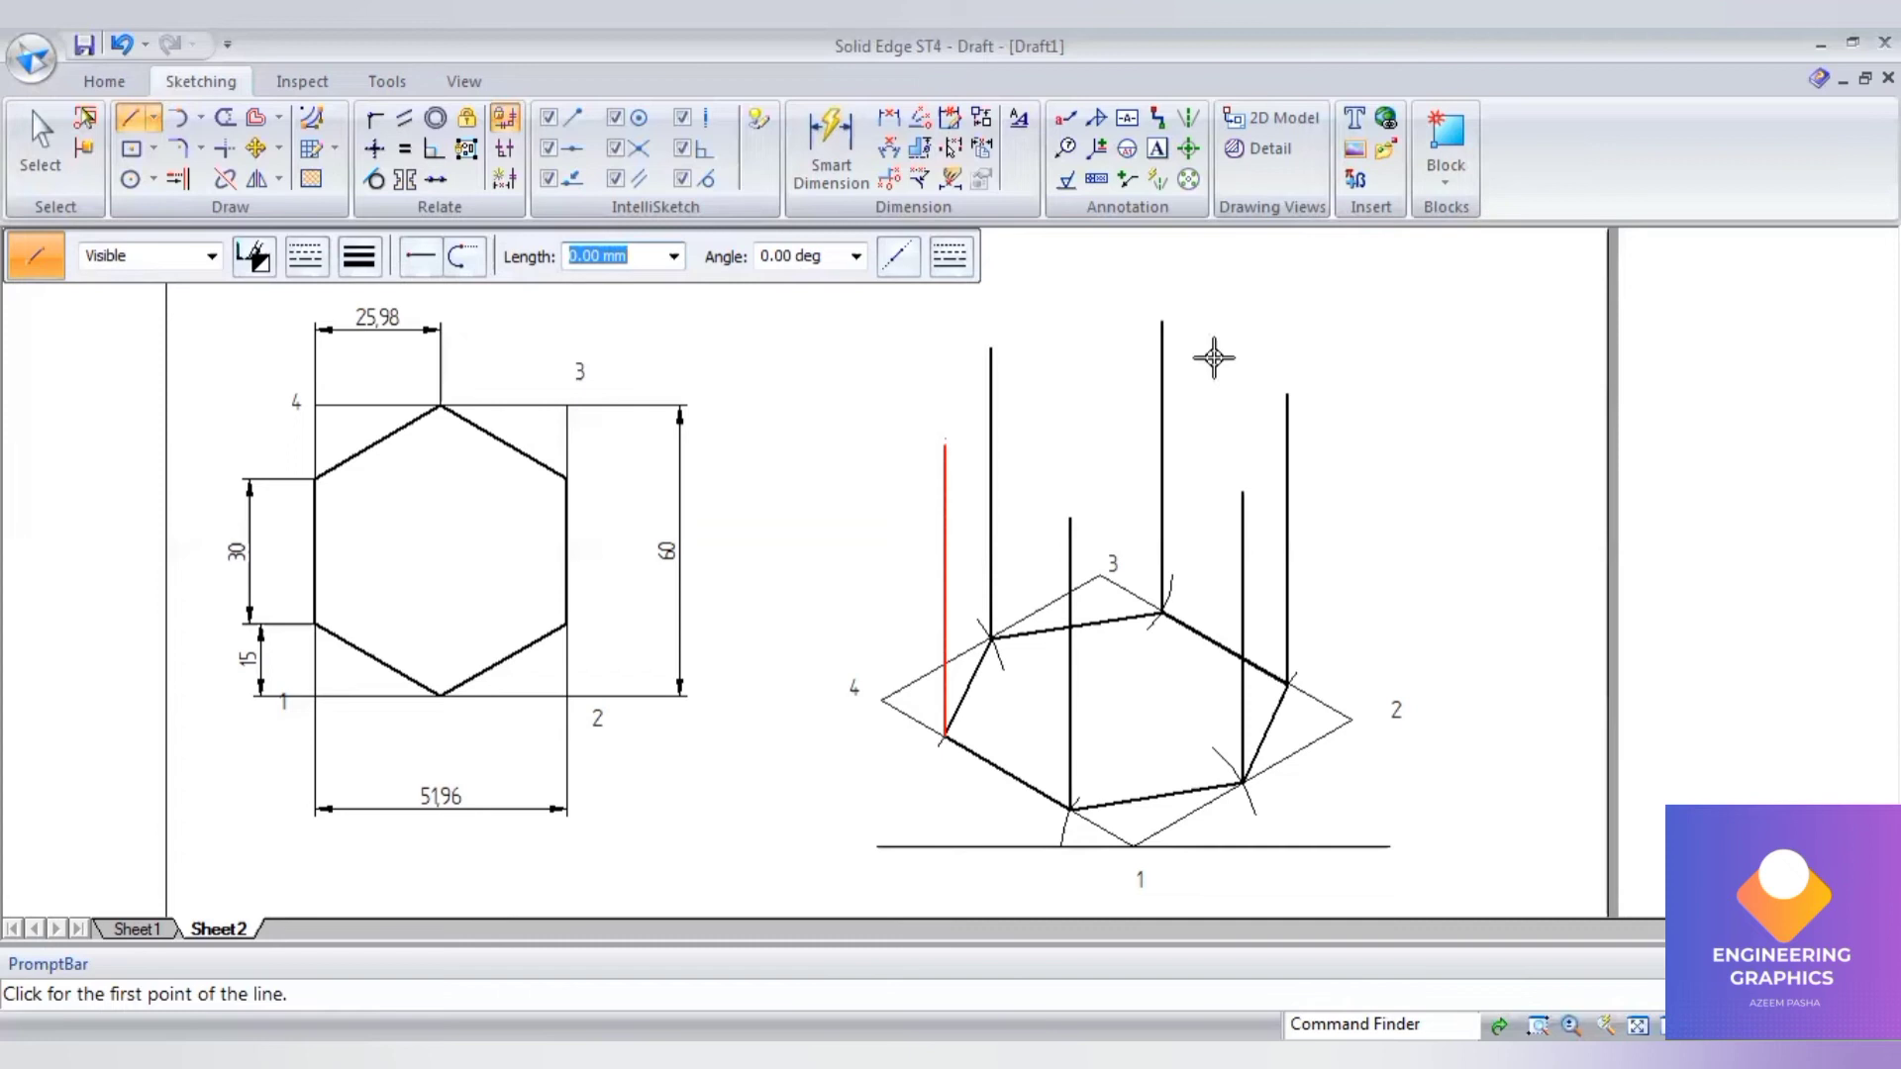
Step: Connect the tops of all six vertical edges with lines into a closed top hexagon
click(945, 446)
click(991, 348)
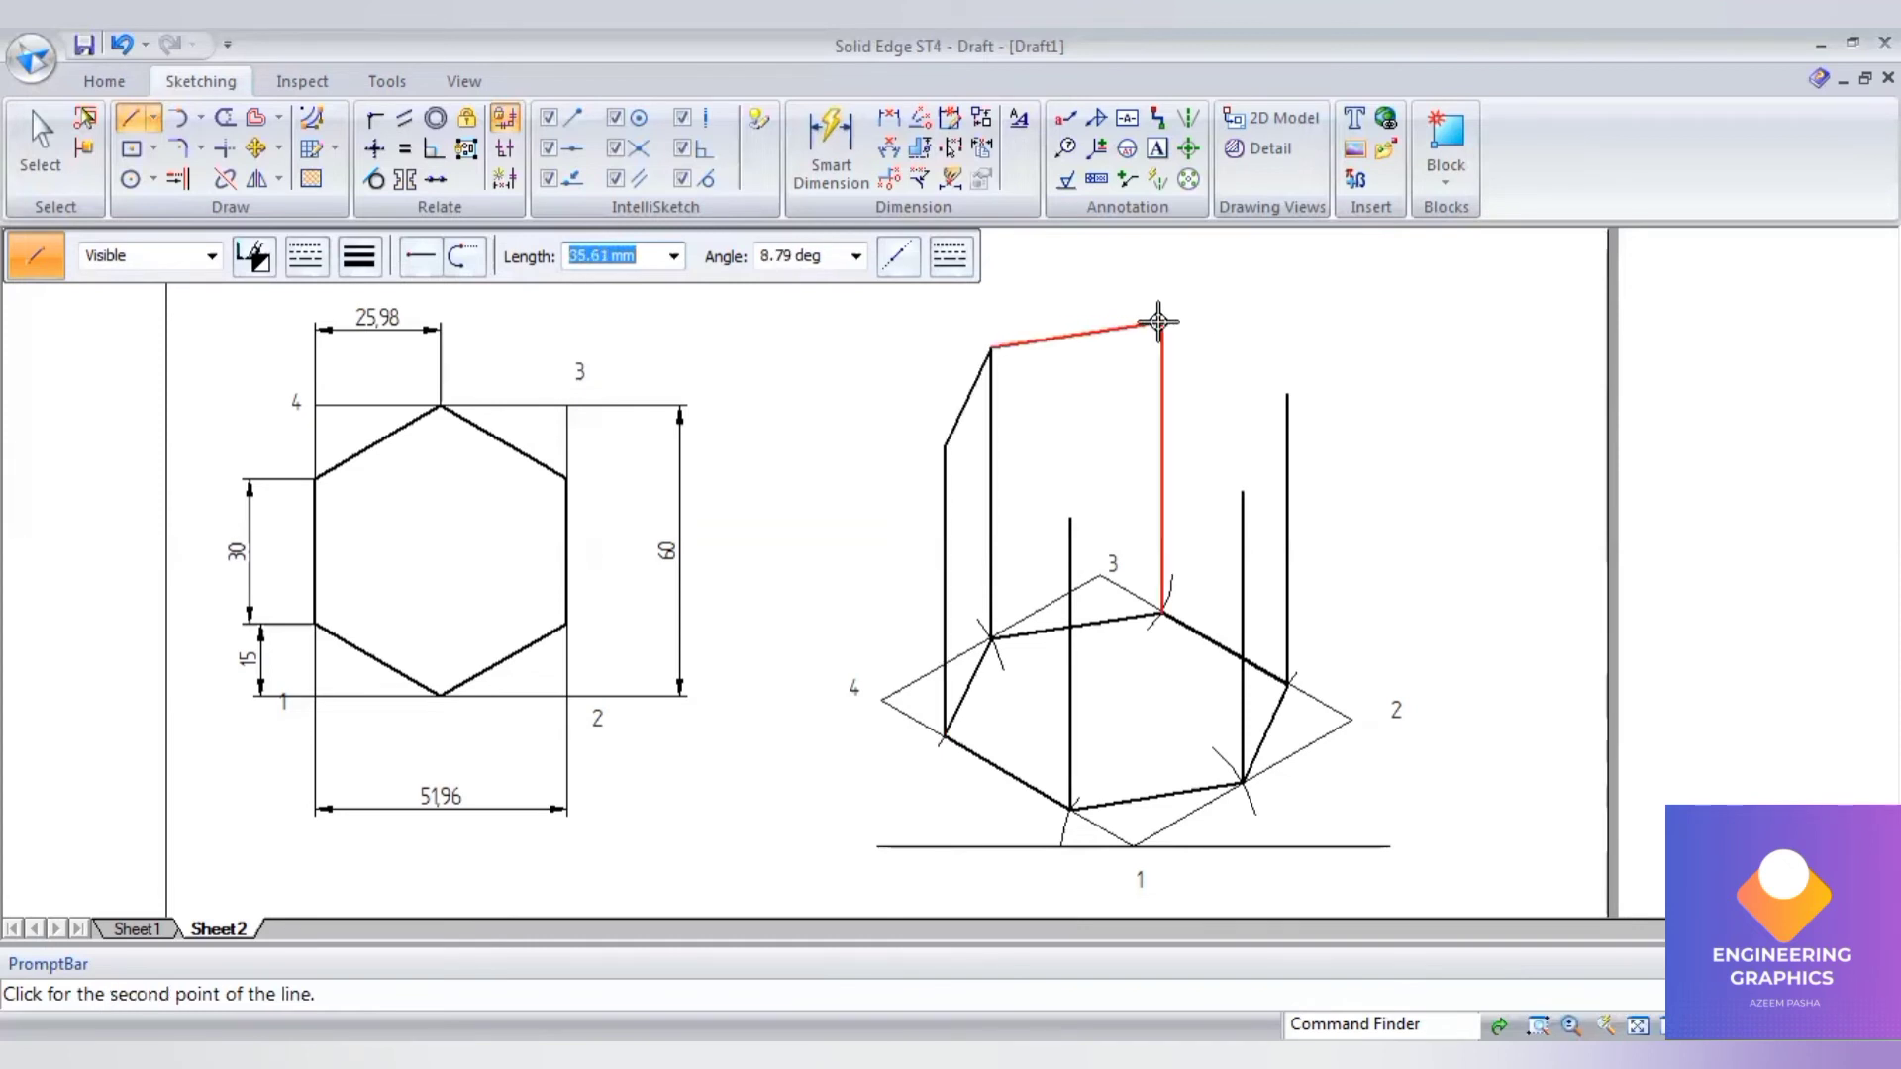
click(1159, 322)
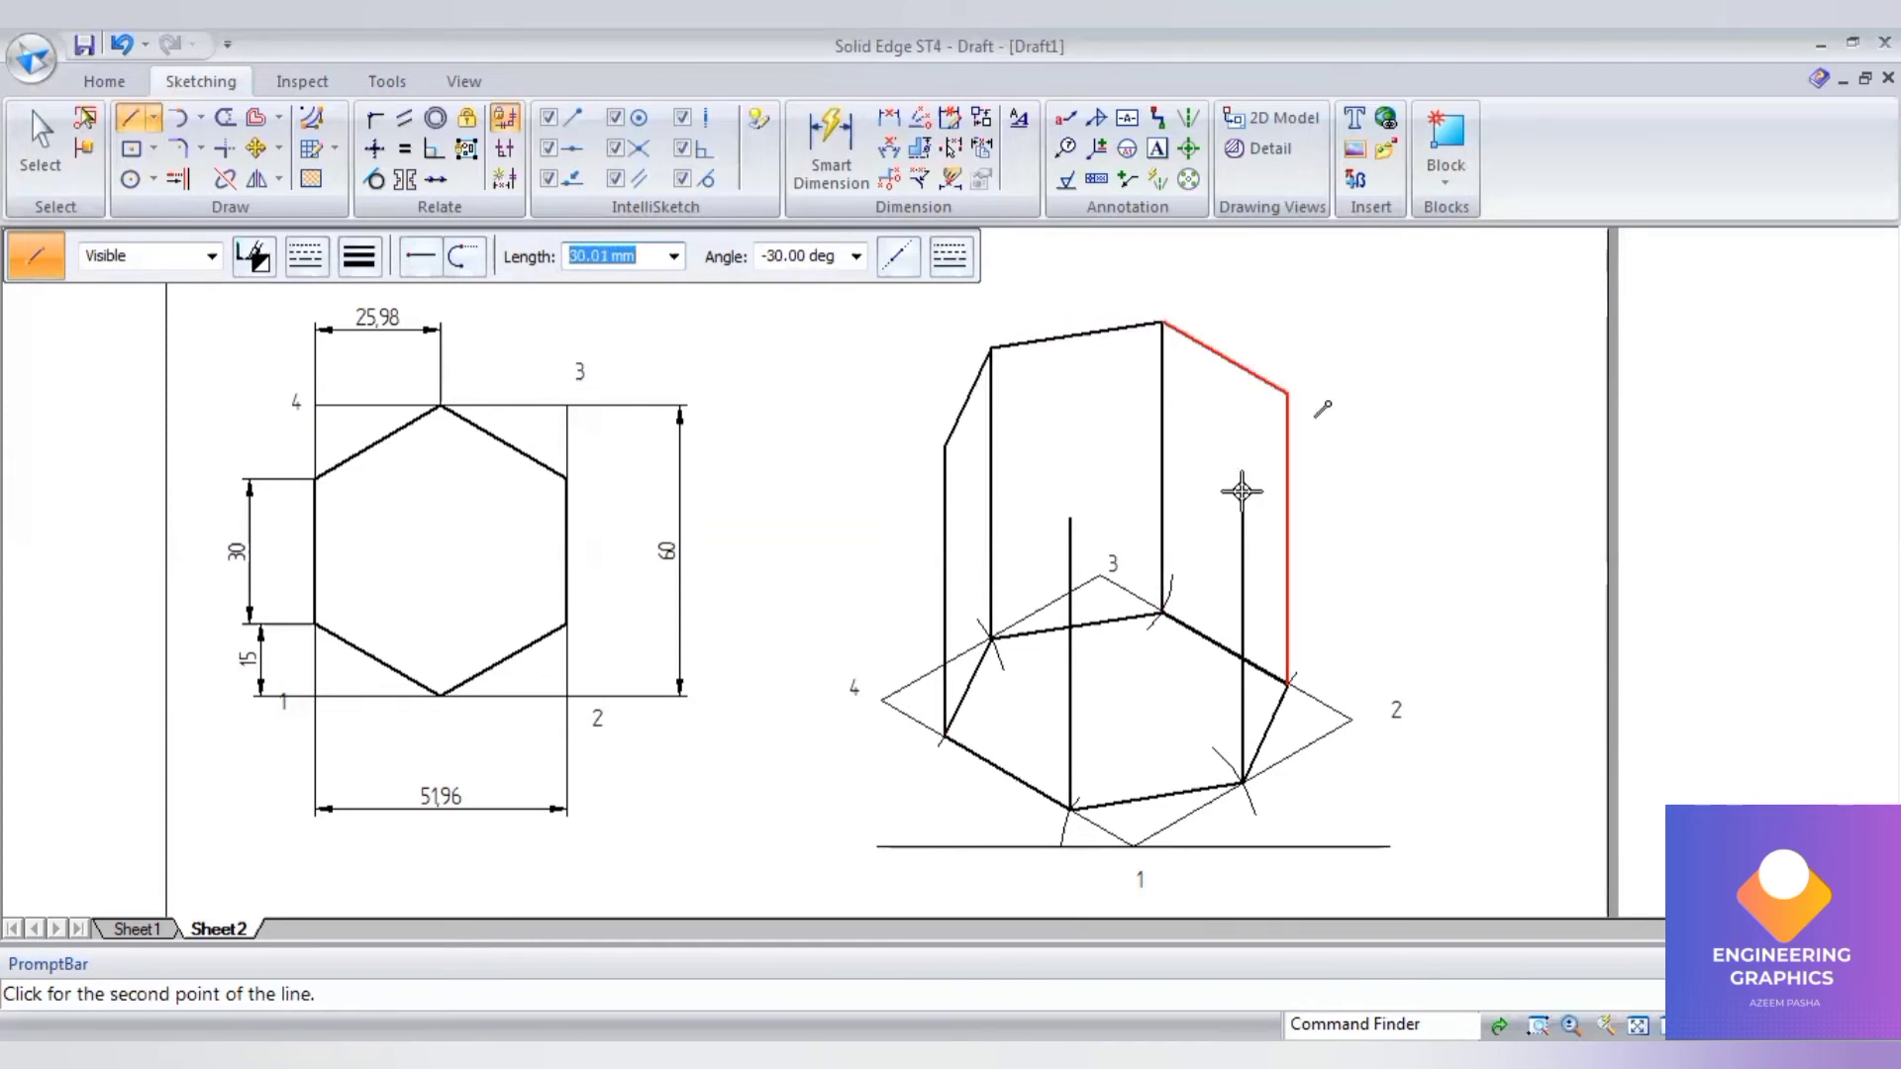
click(1287, 393)
click(1243, 490)
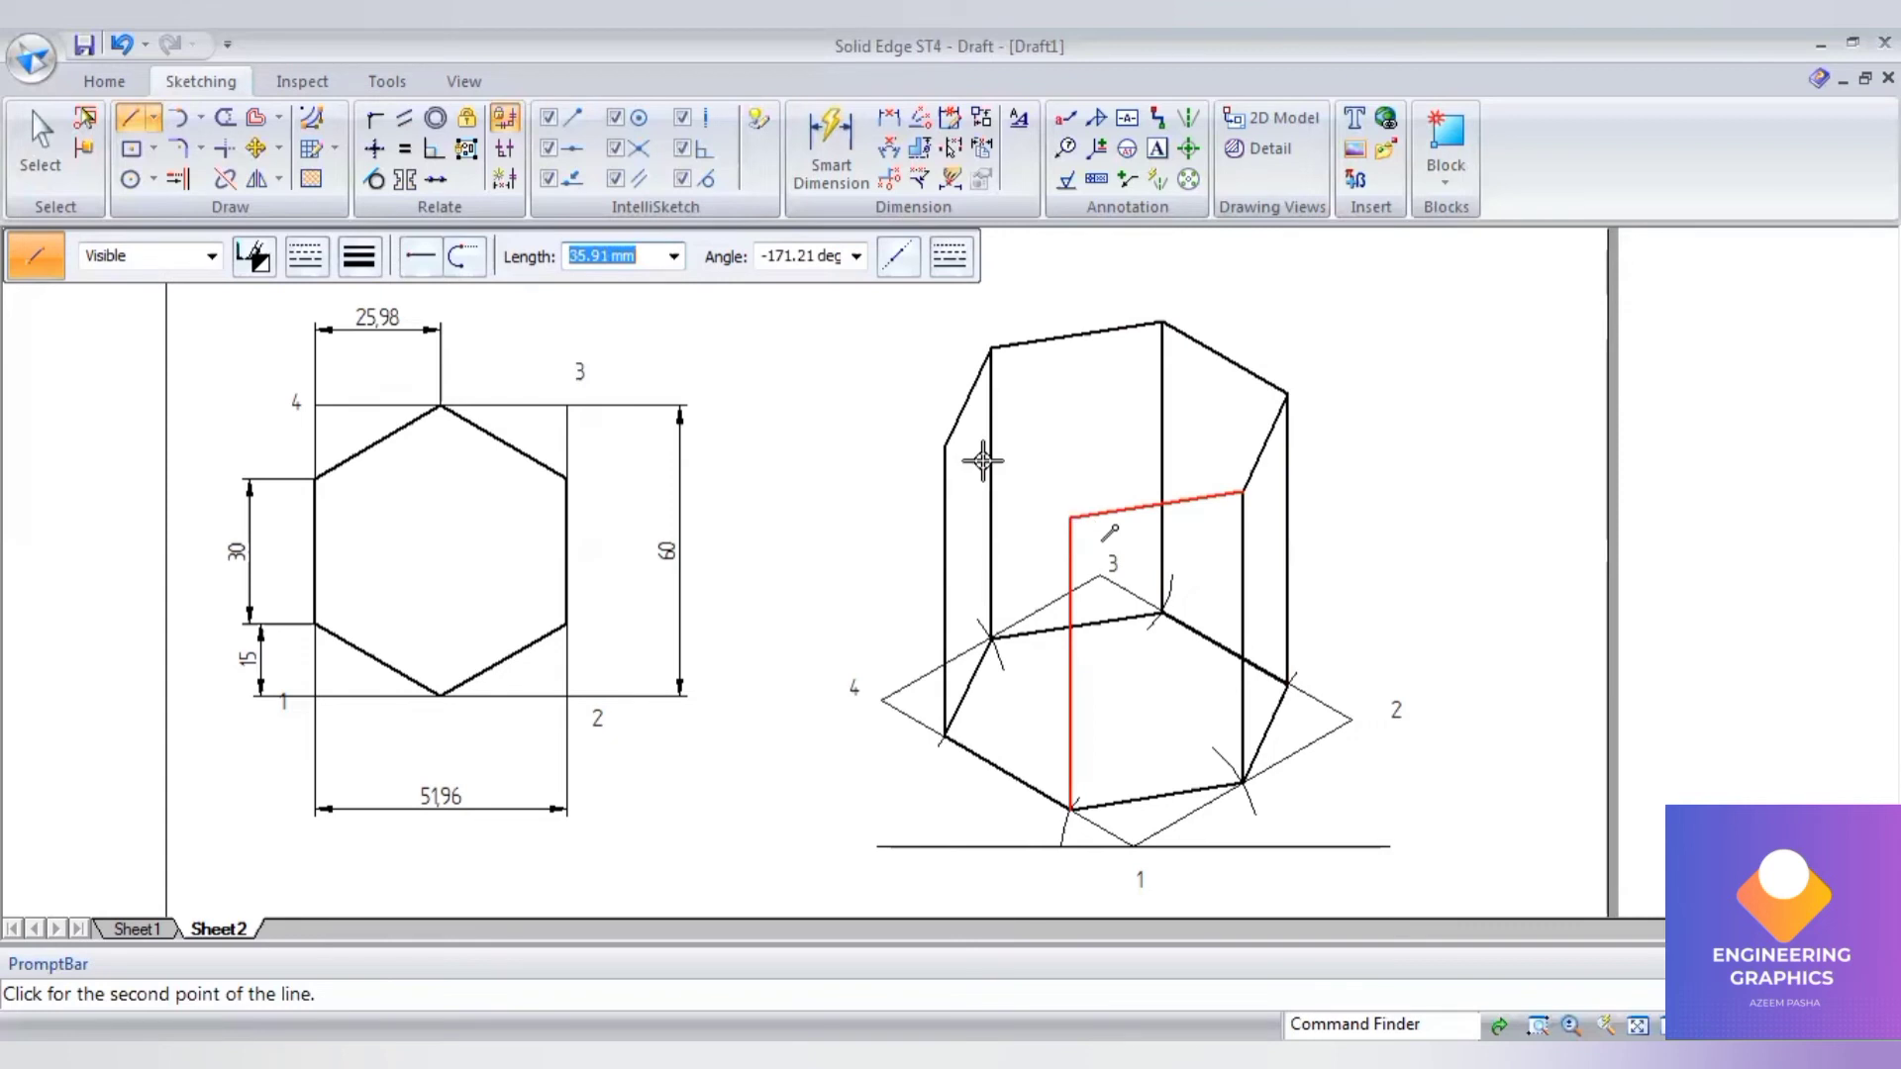
click(1070, 516)
click(945, 448)
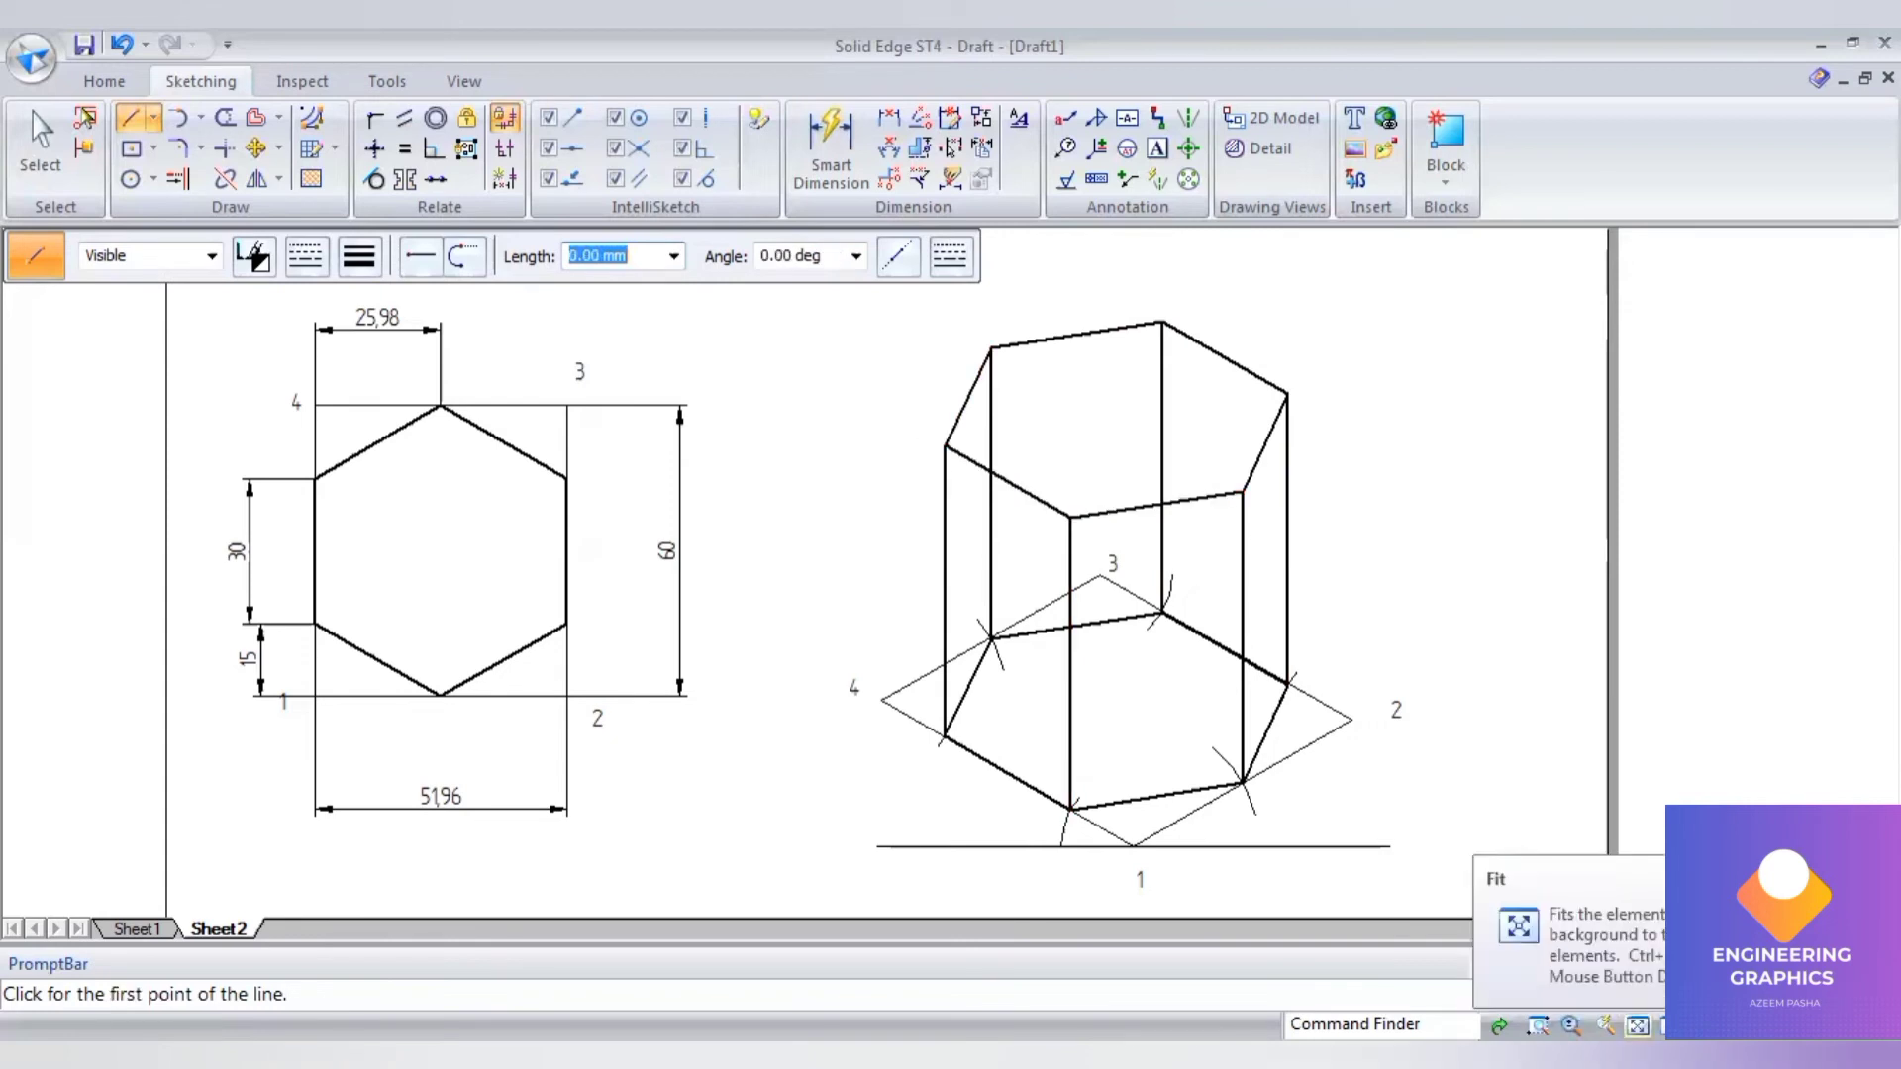
key(ctrl+shift+a)
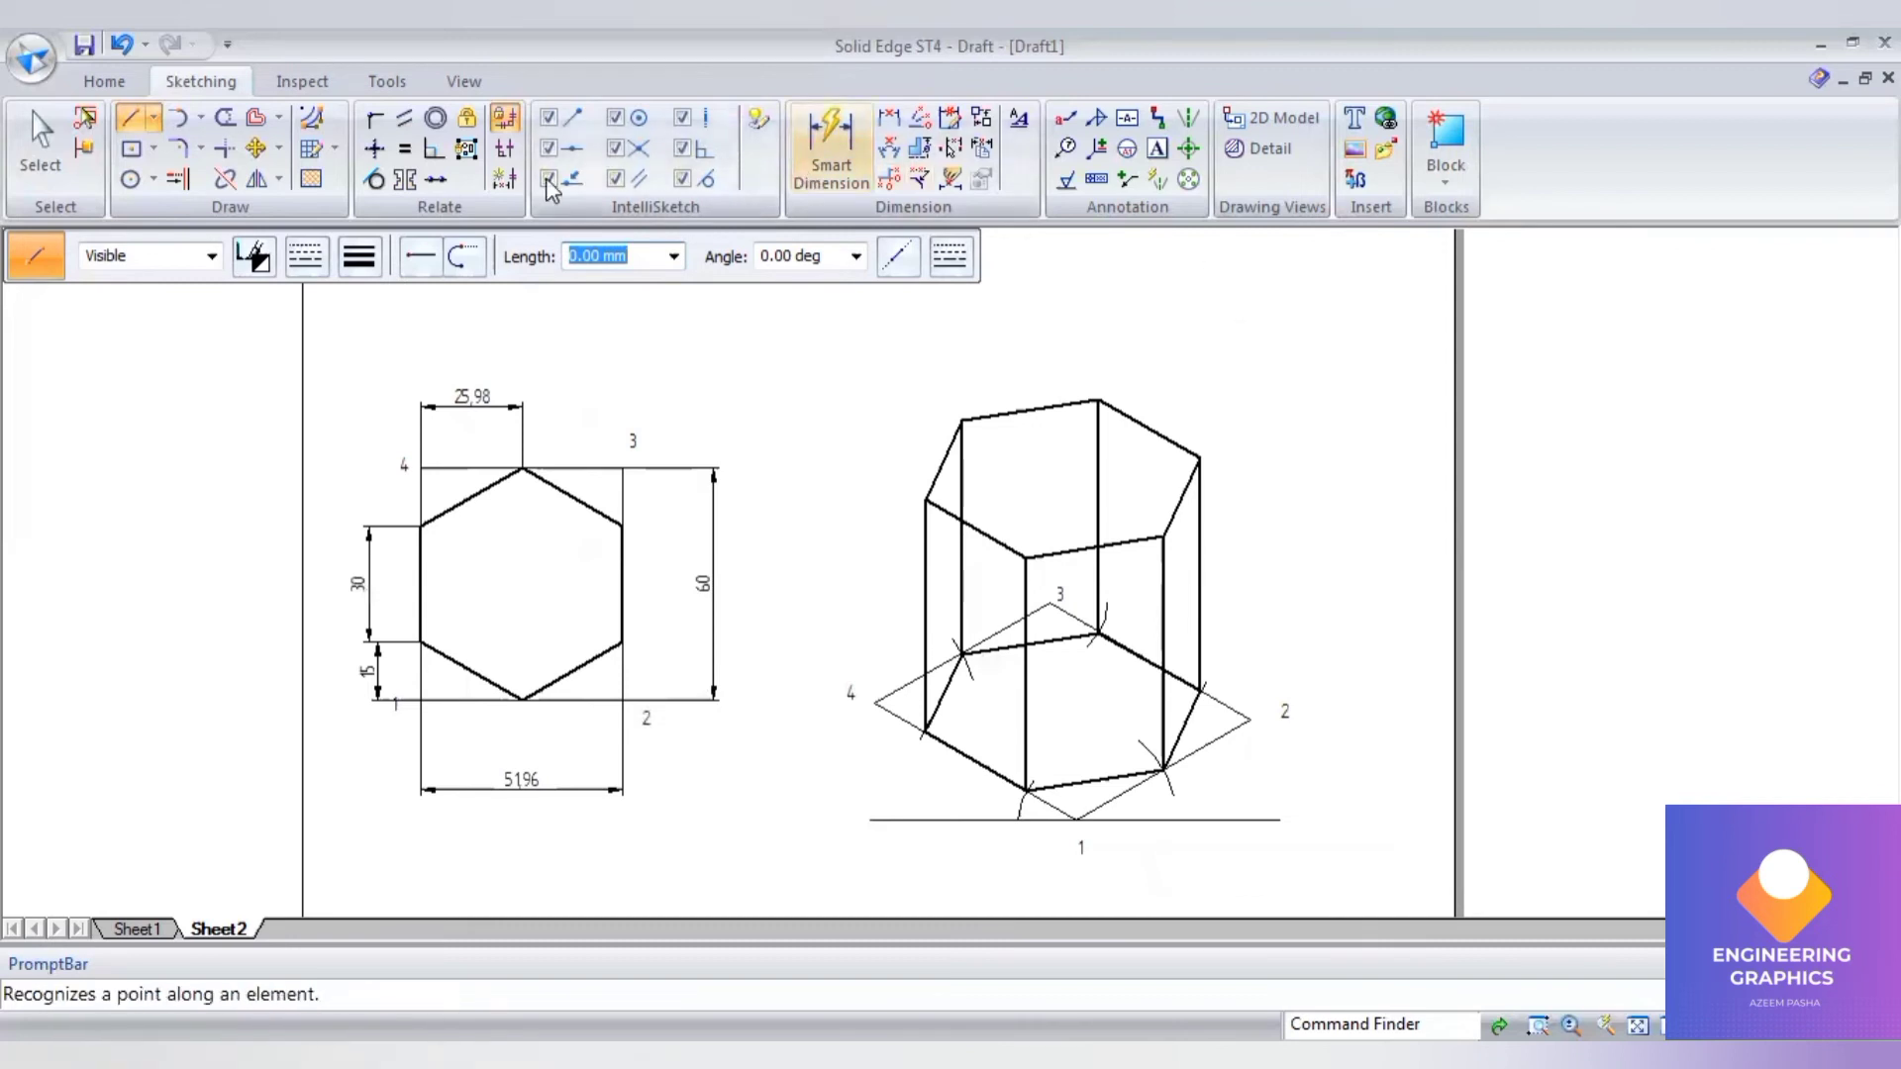
Step: Switch to a thin line width and draw the first diagonals across the top hexagon
click(359, 257)
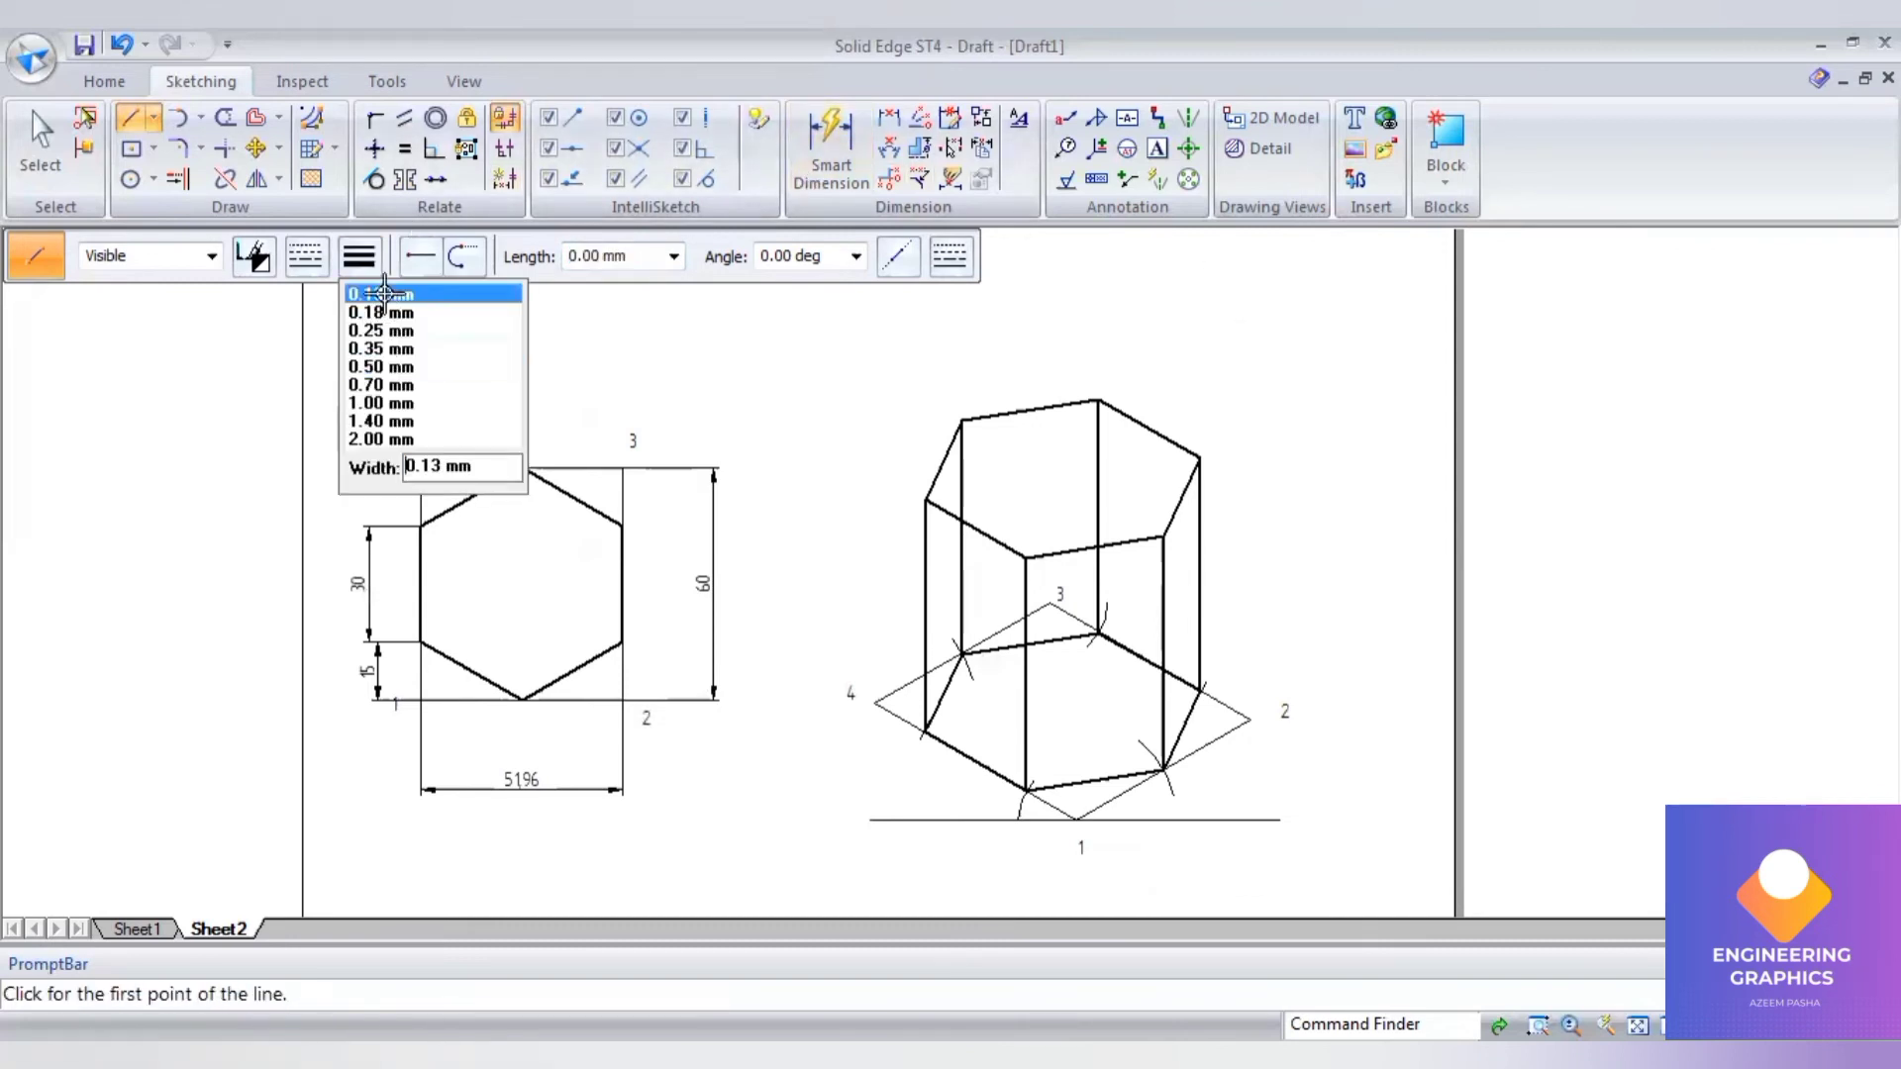
click(380, 295)
click(960, 421)
click(927, 498)
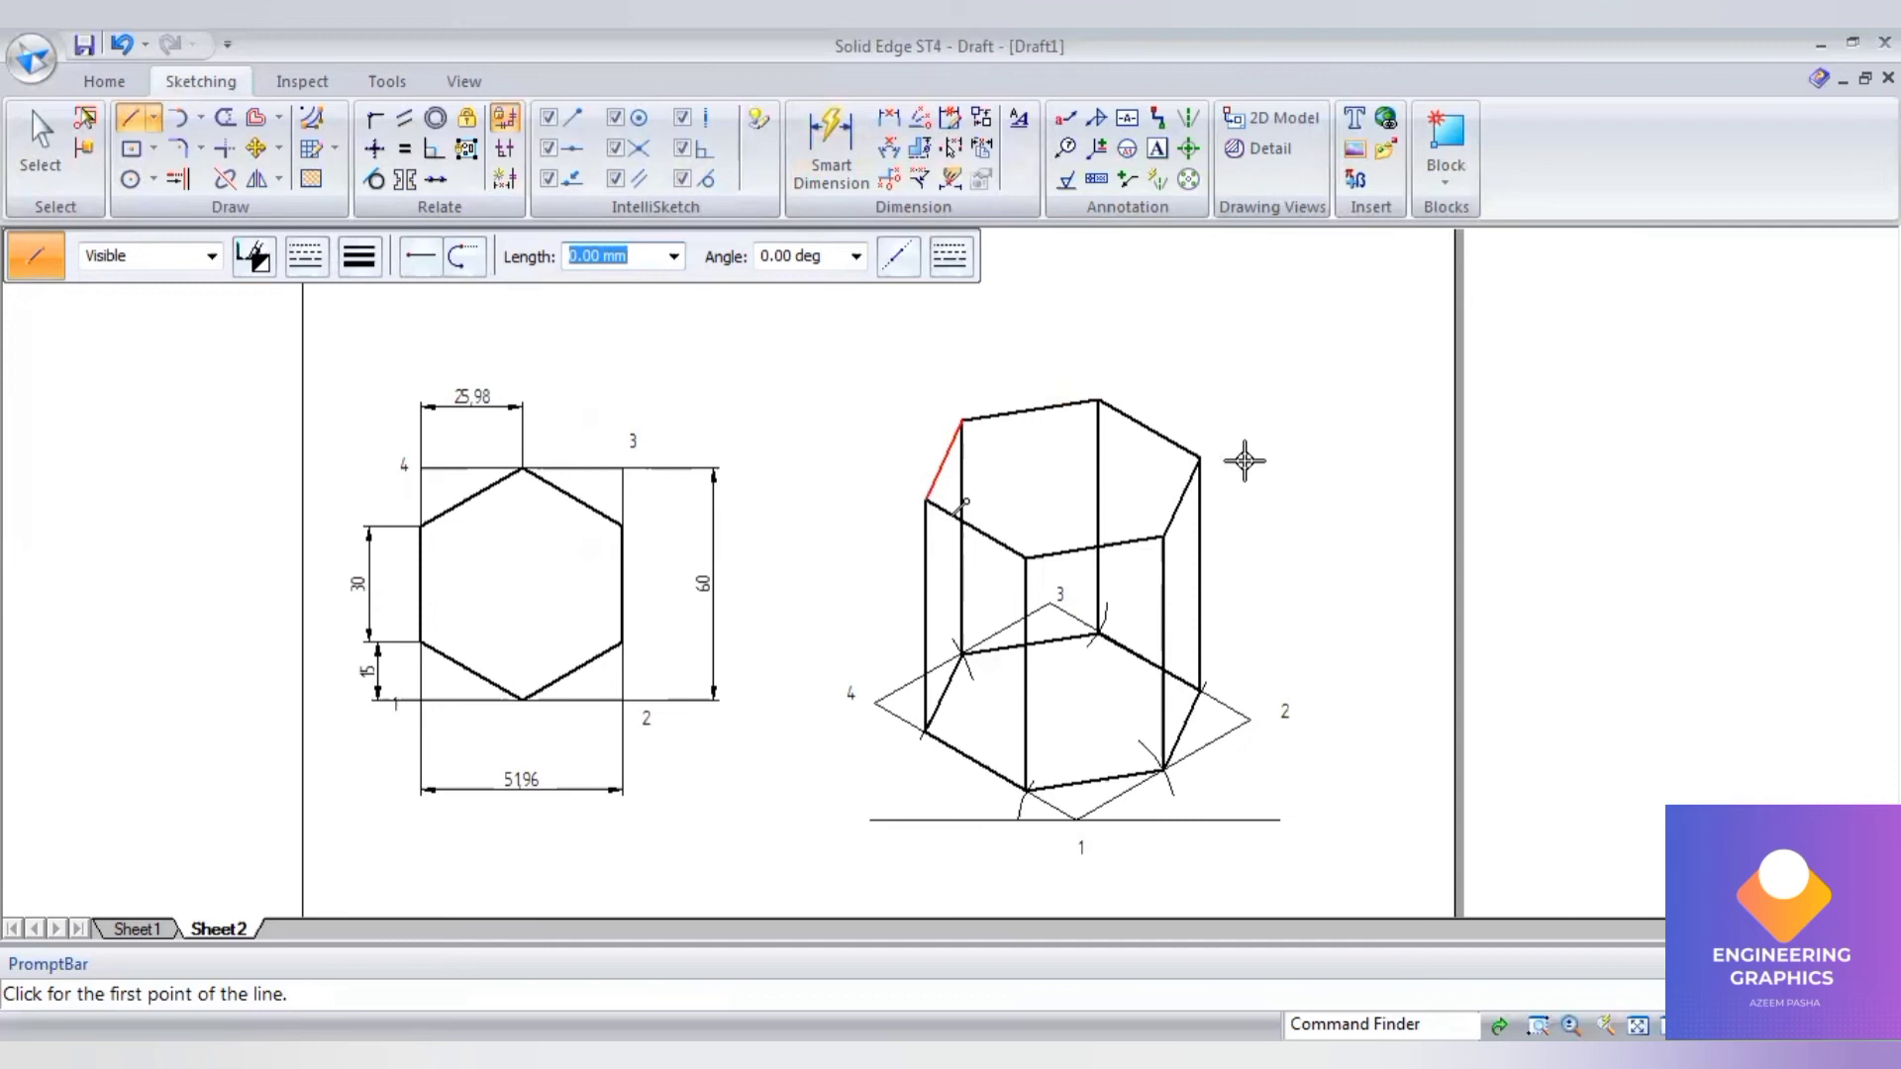
click(1200, 458)
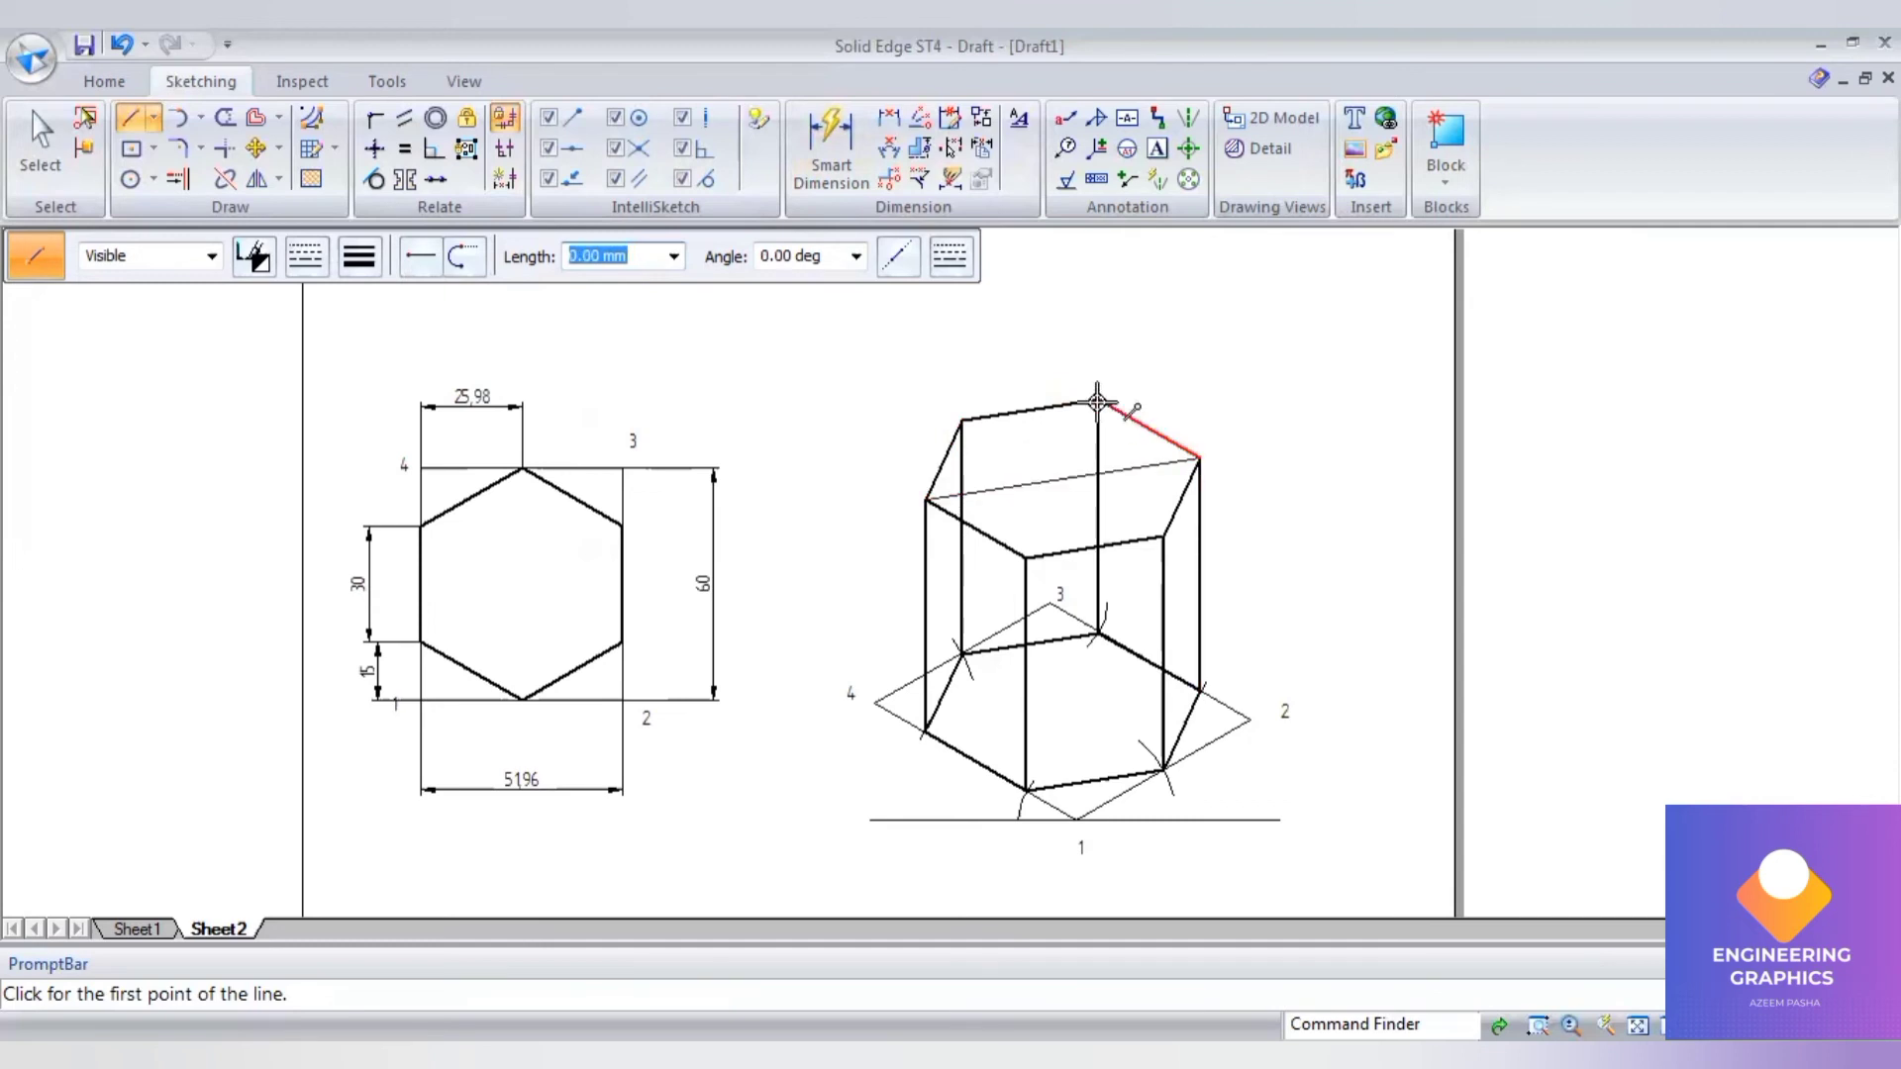
click(1099, 399)
click(1019, 559)
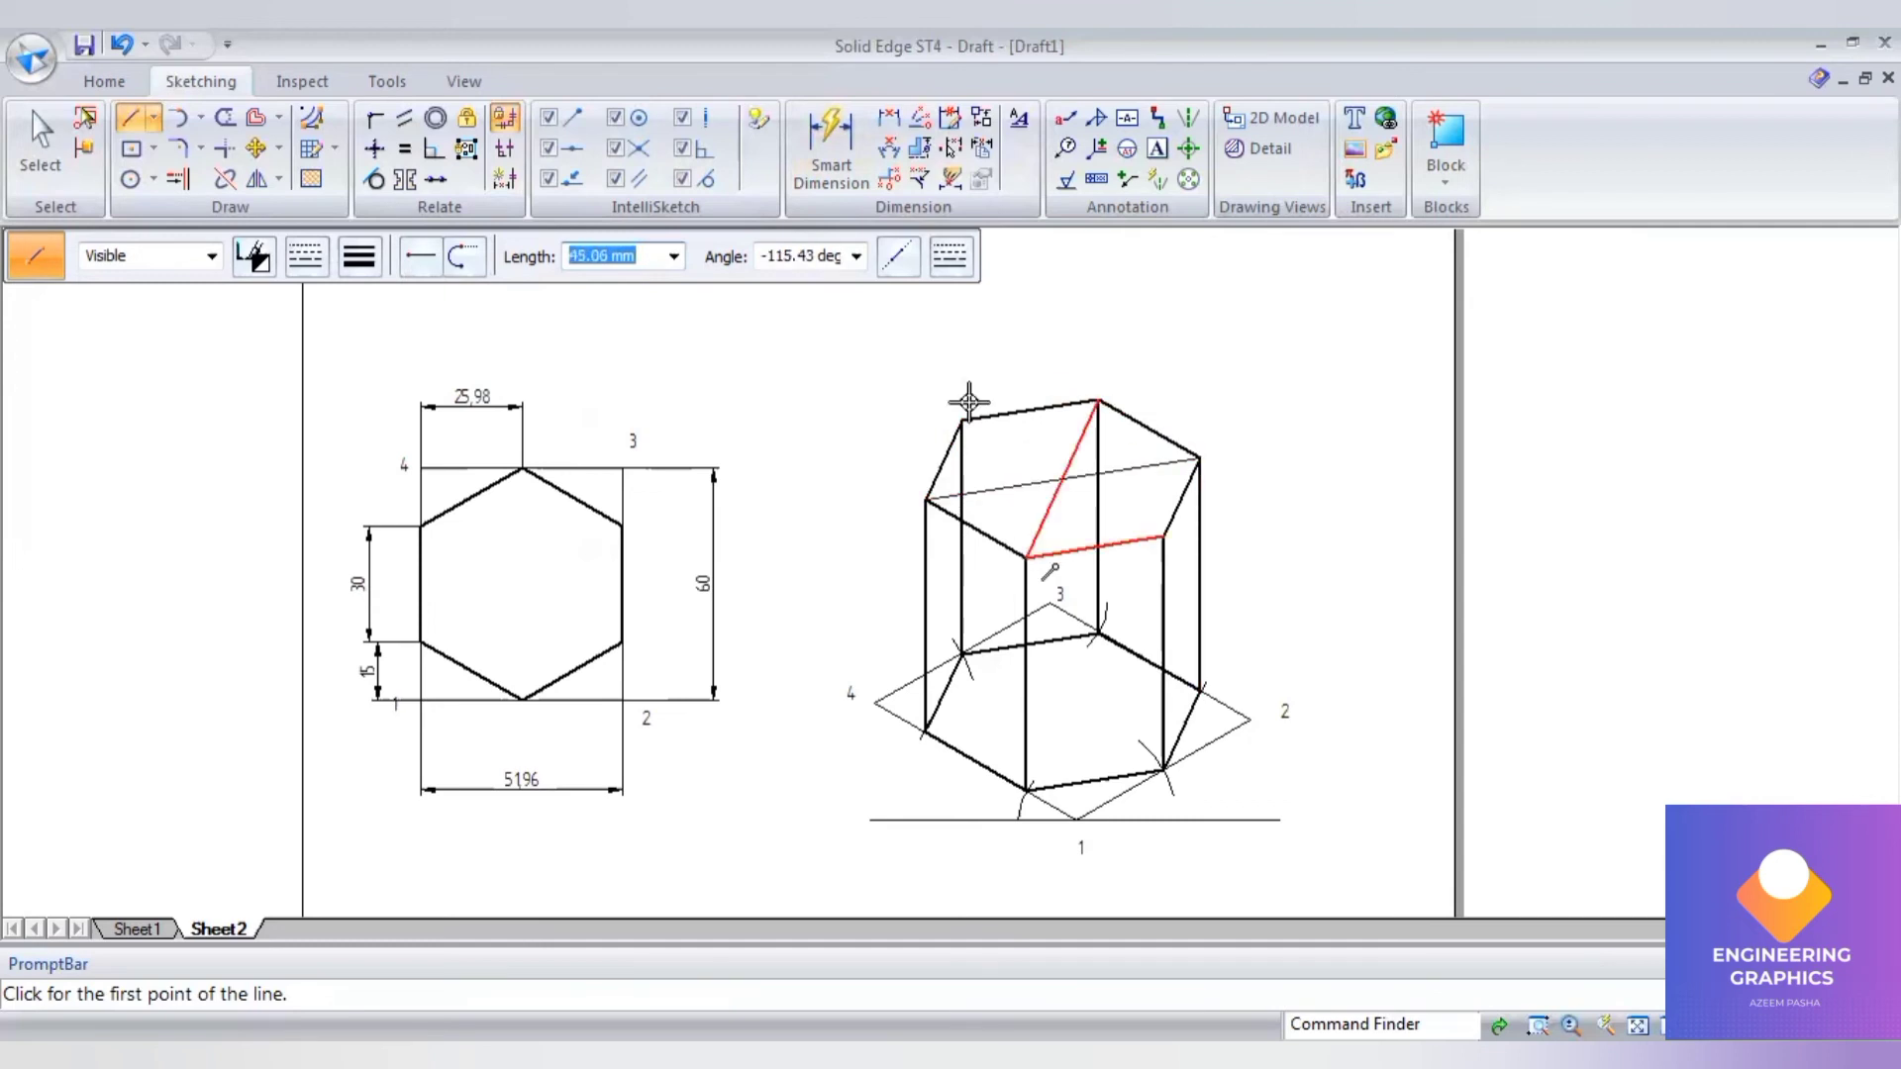
right_click(957, 408)
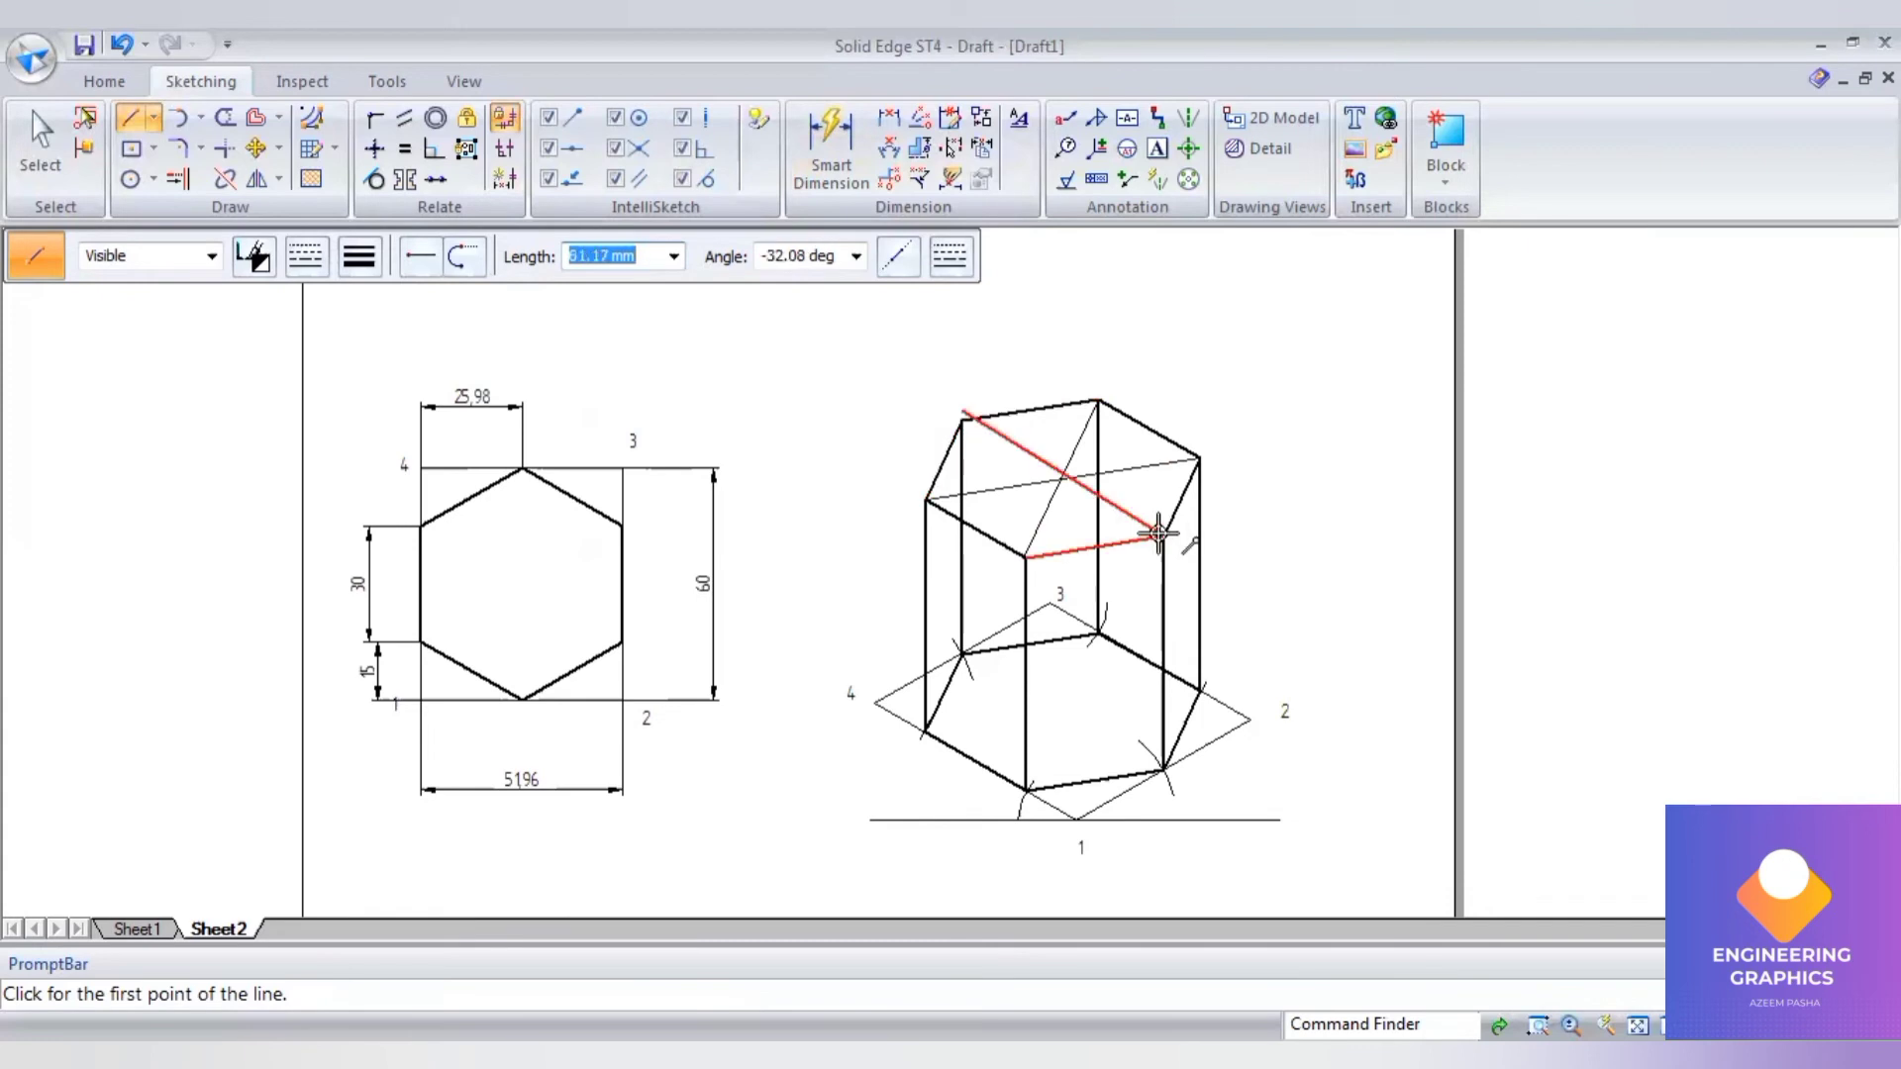
right_click(973, 422)
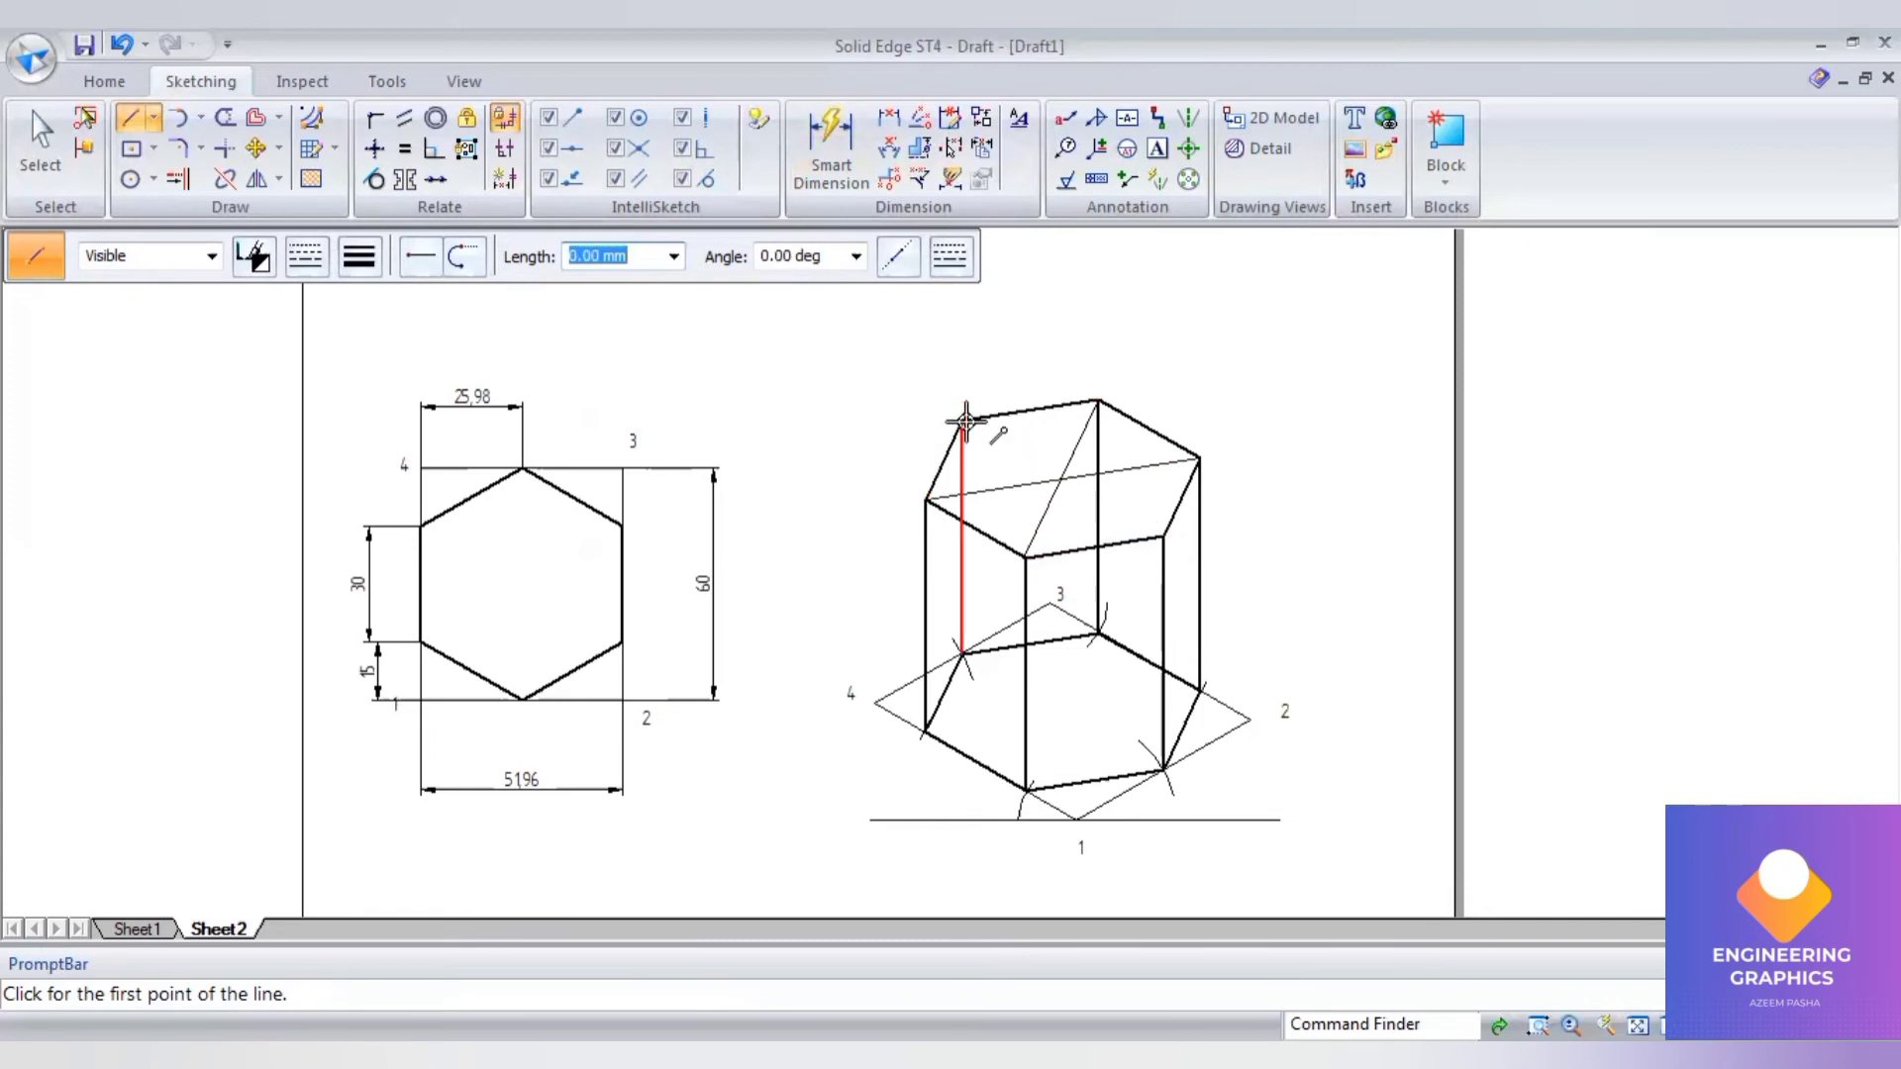
Step: Draw the remaining corner-to-corner diagonals through the centre, then restore the line width
click(963, 420)
click(1158, 539)
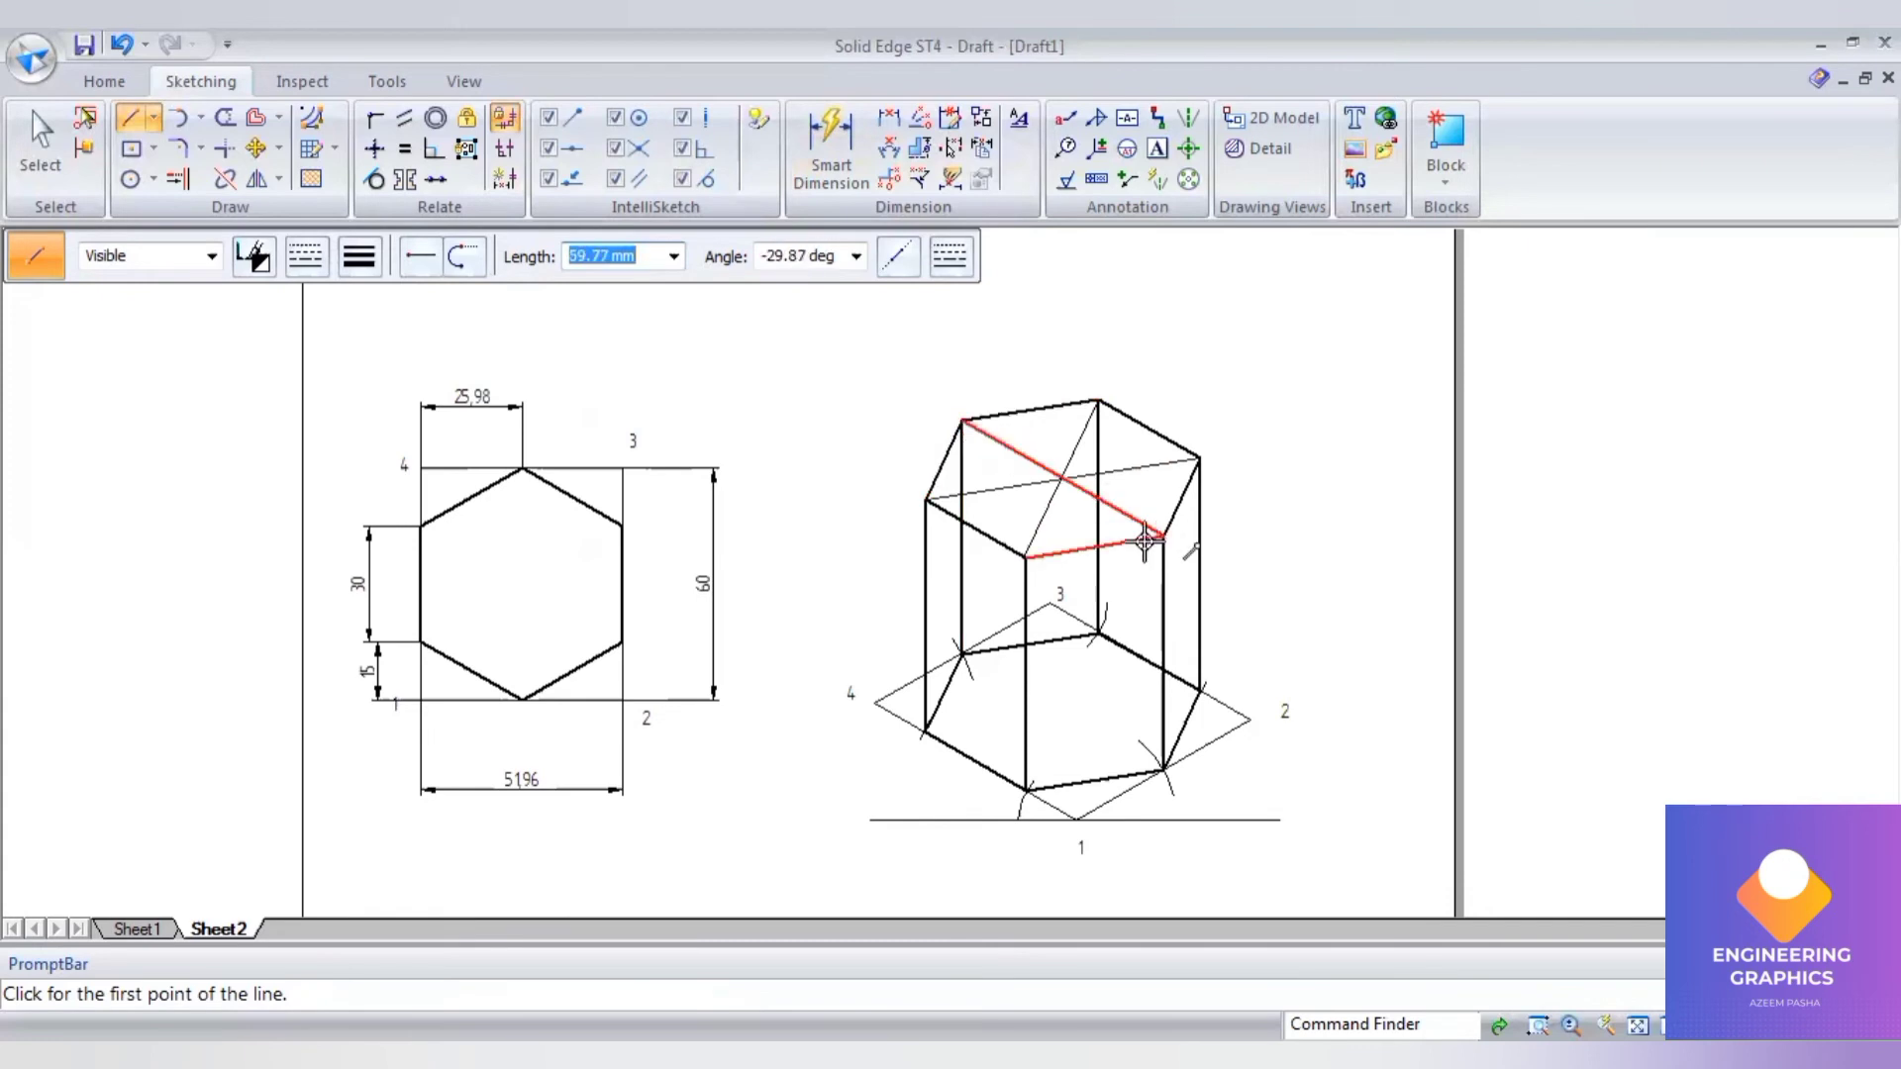
scroll(1027, 530, up, 3)
scroll(1027, 528, down, 4)
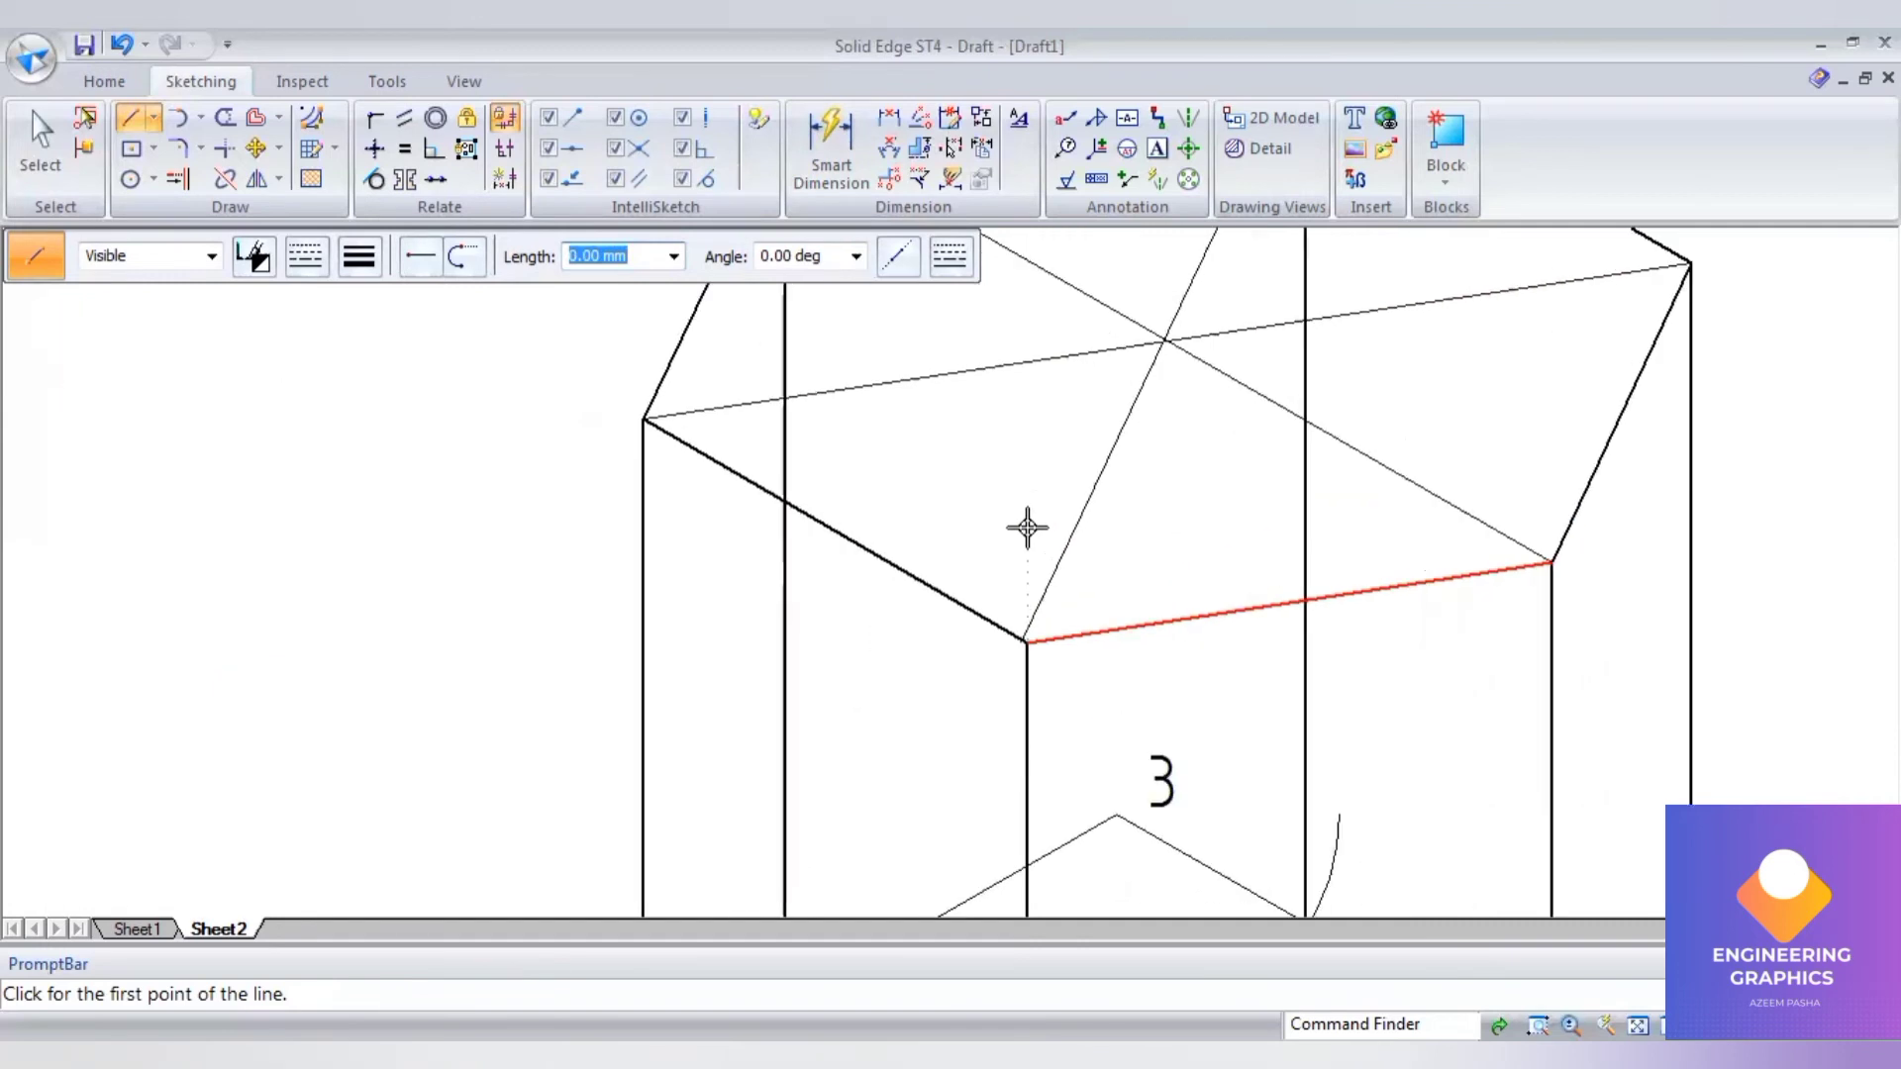
click(60, 145)
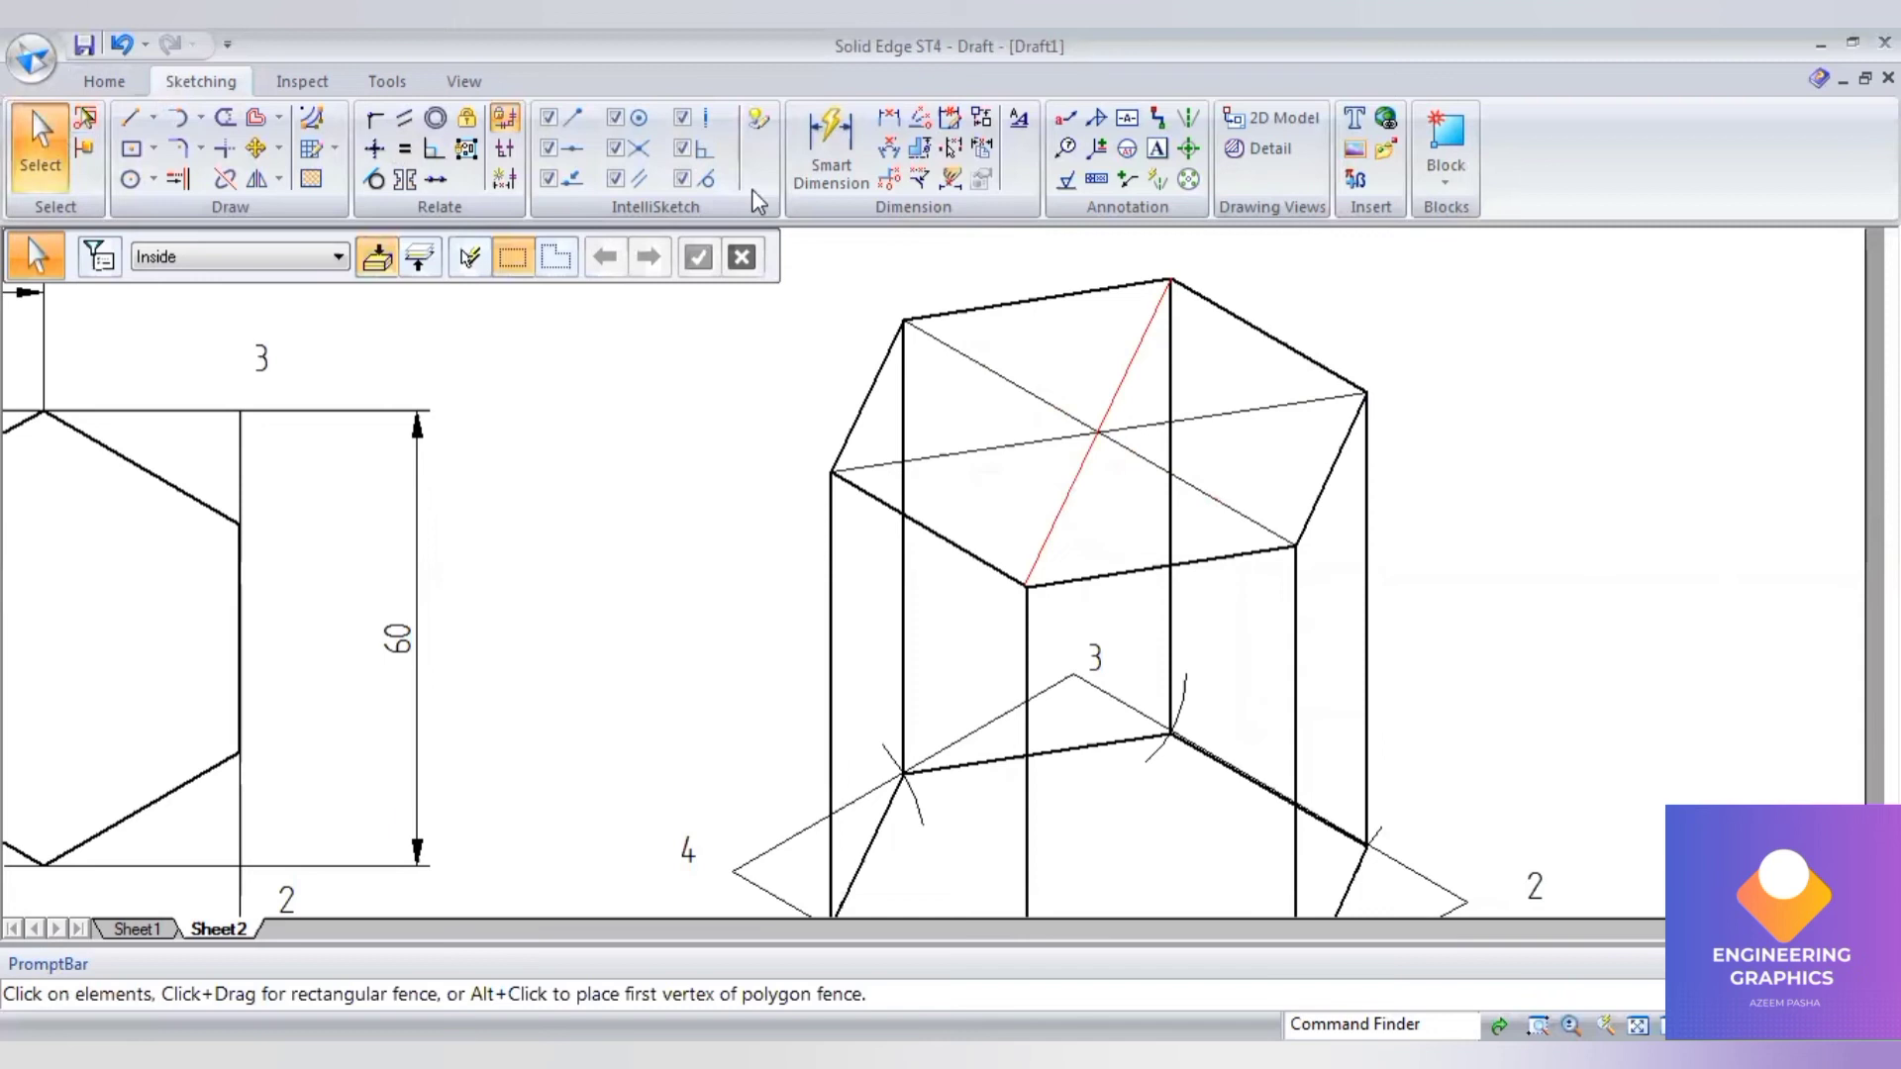
click(129, 117)
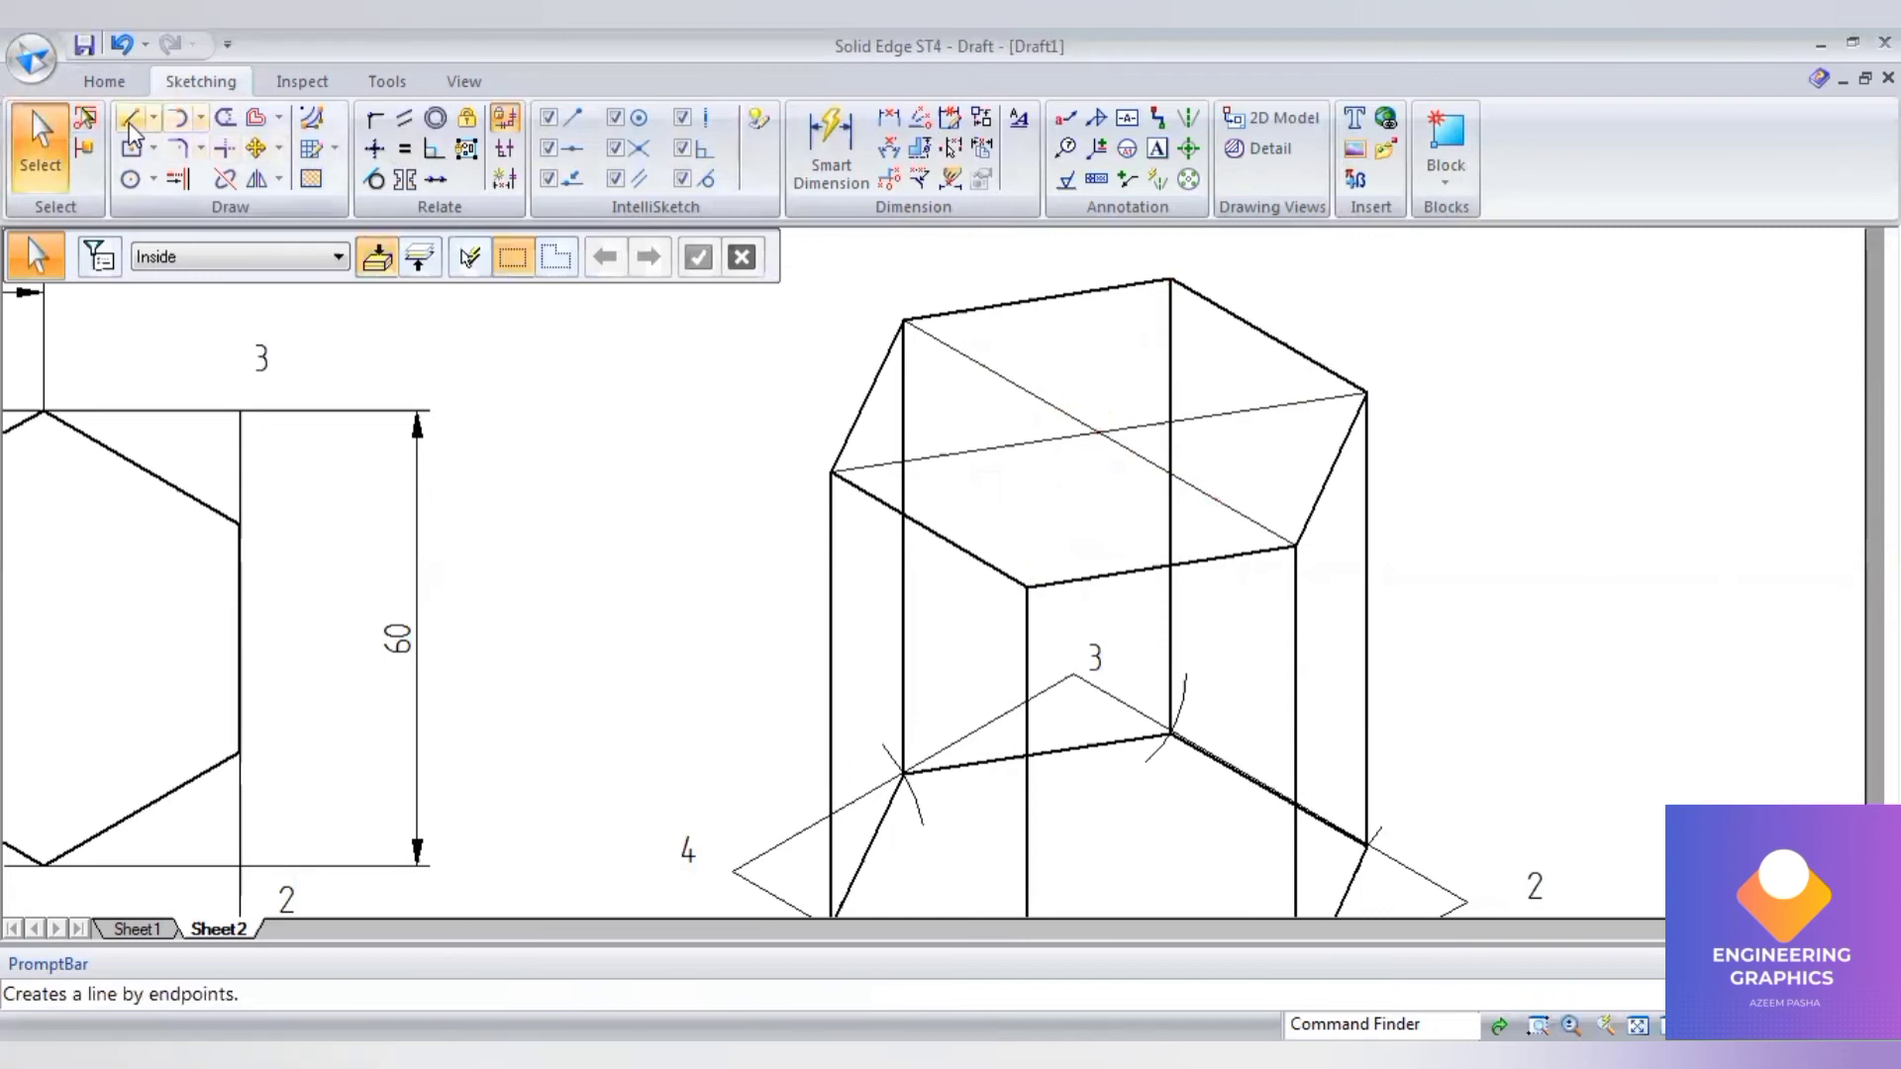
click(1169, 283)
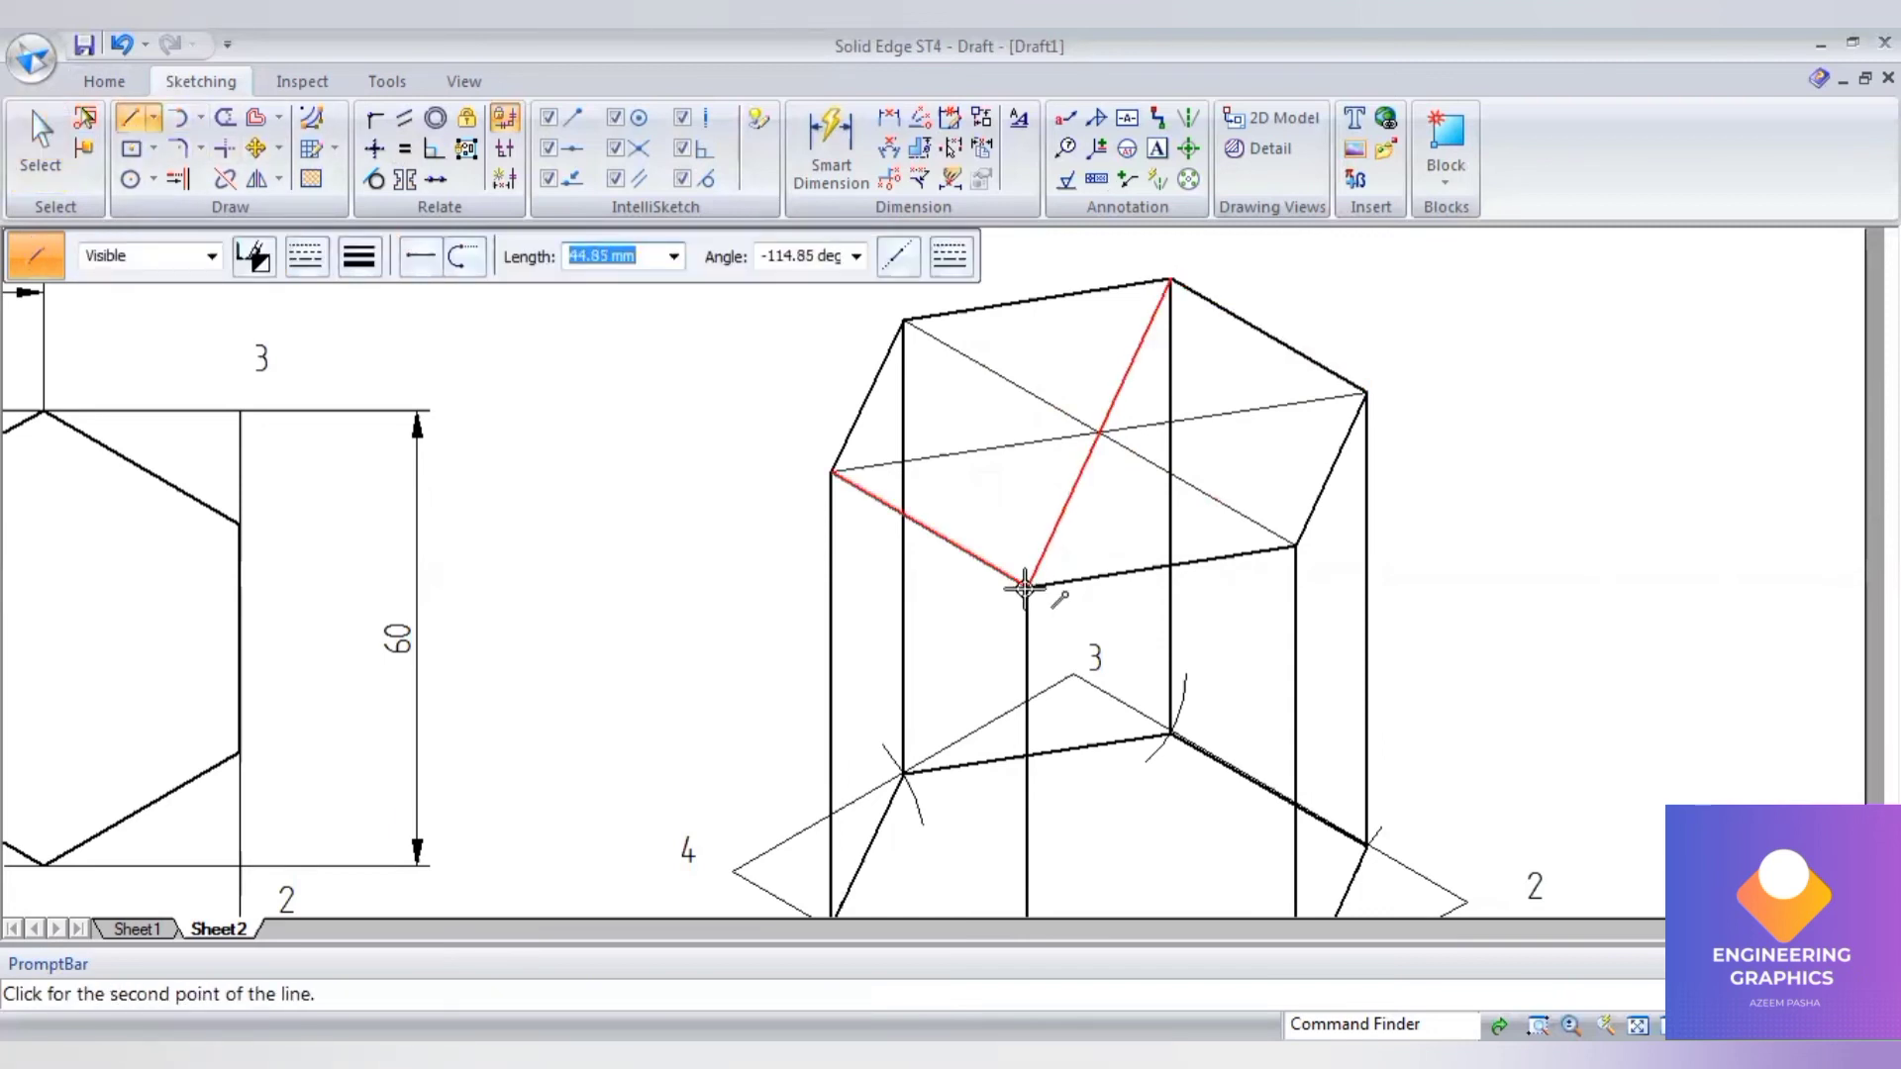
click(1025, 586)
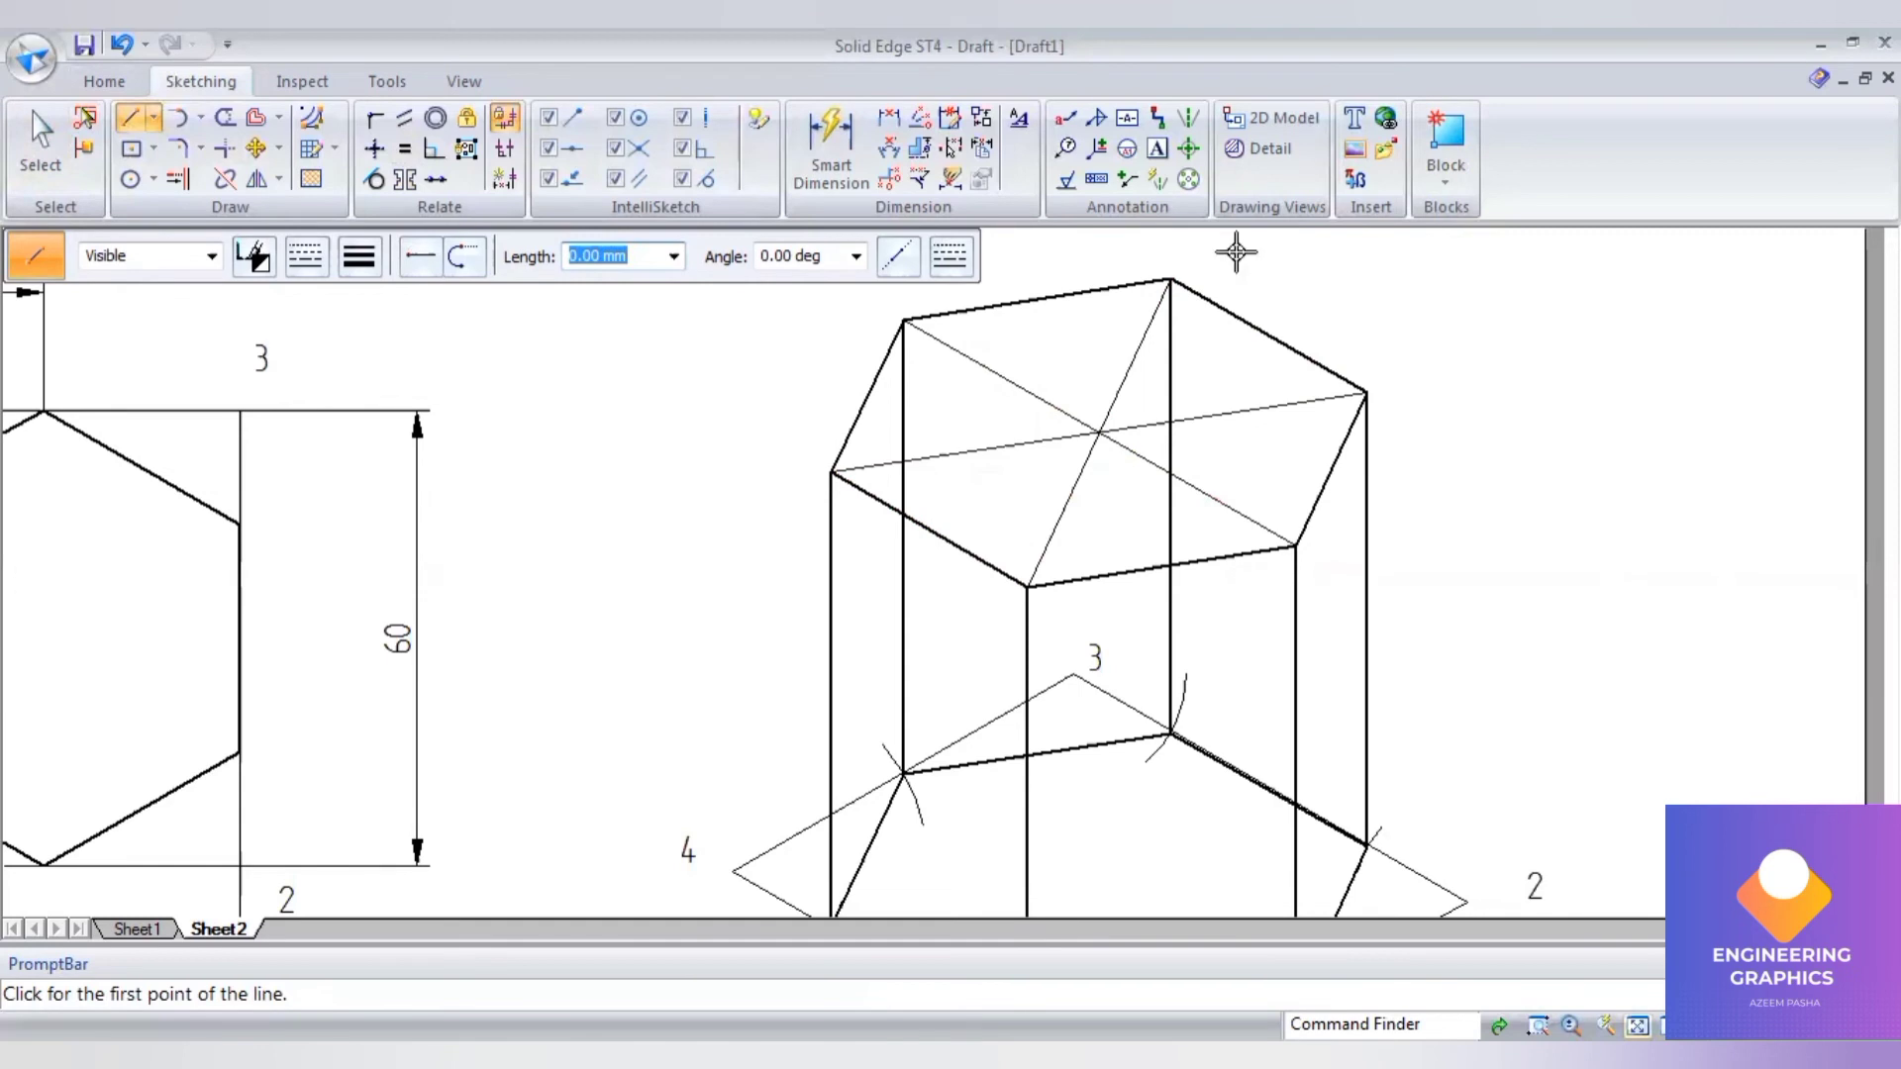
key(ctrl+f)
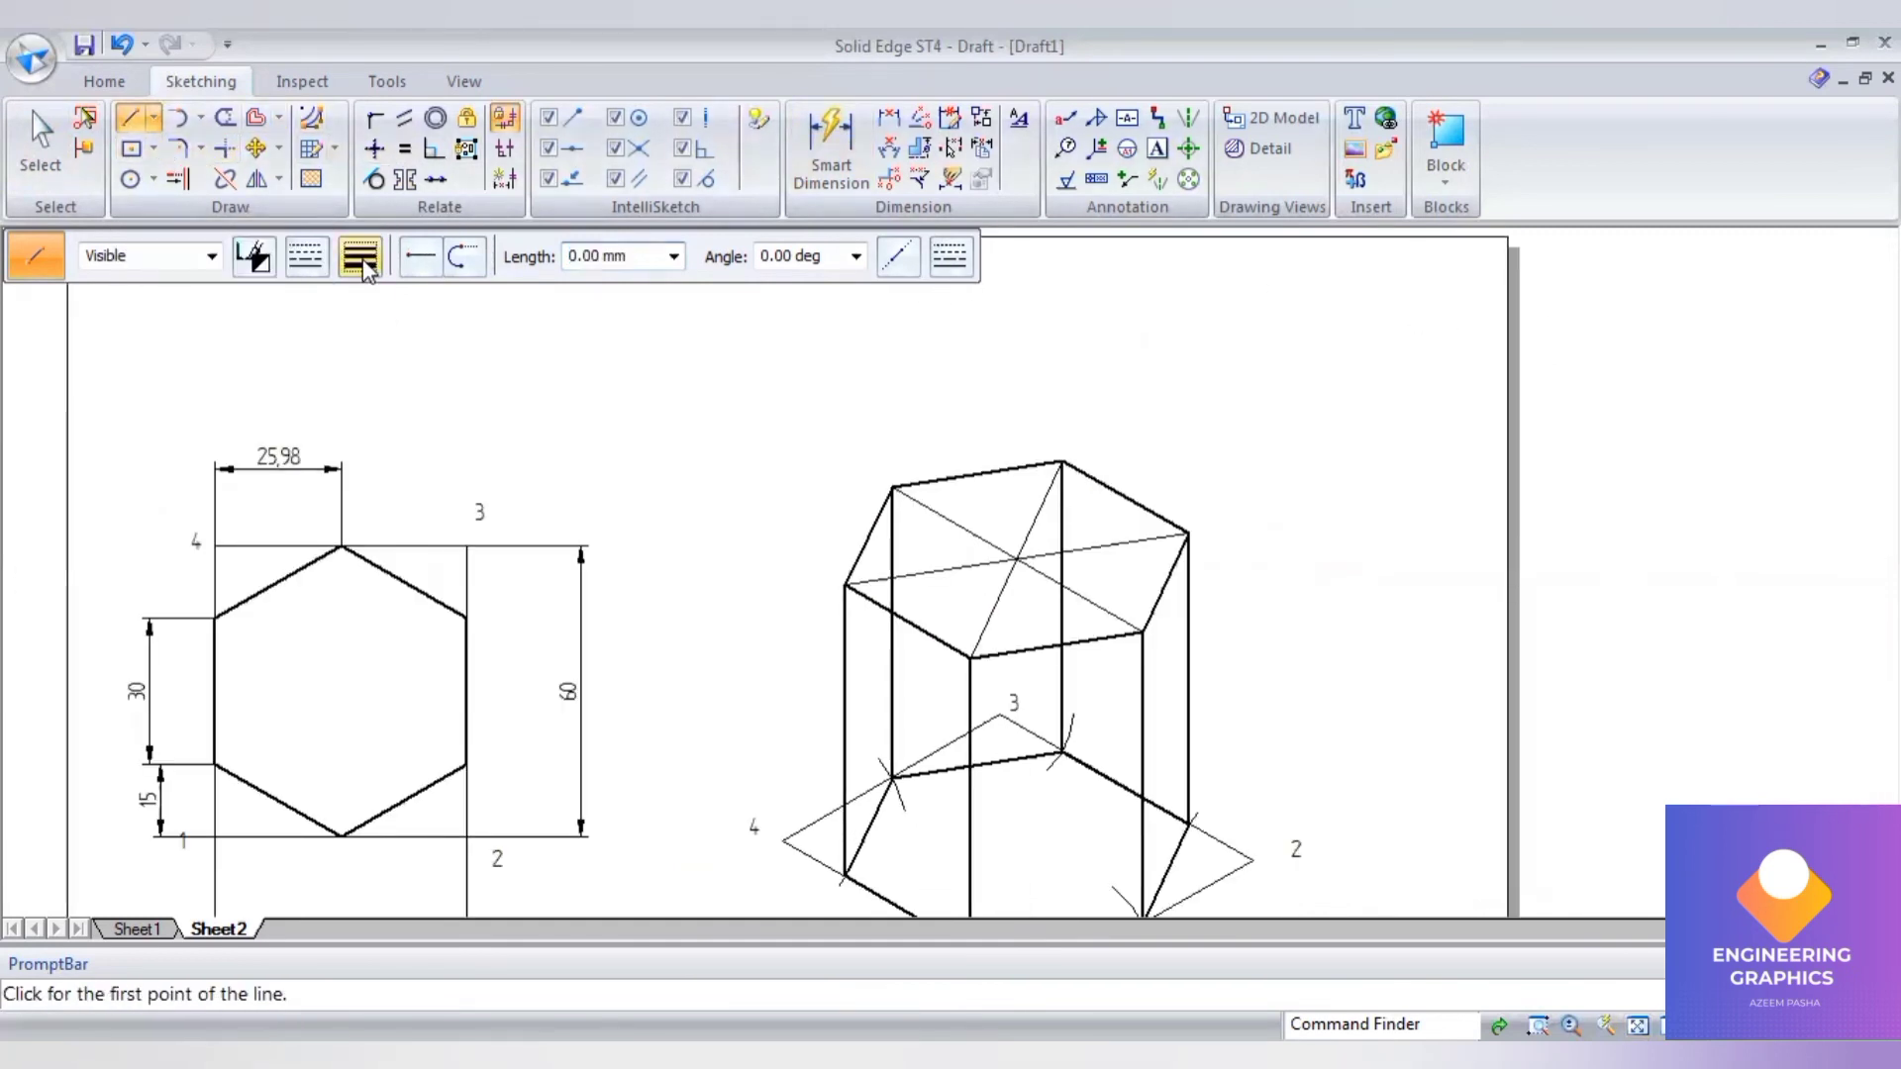
click(367, 272)
click(386, 365)
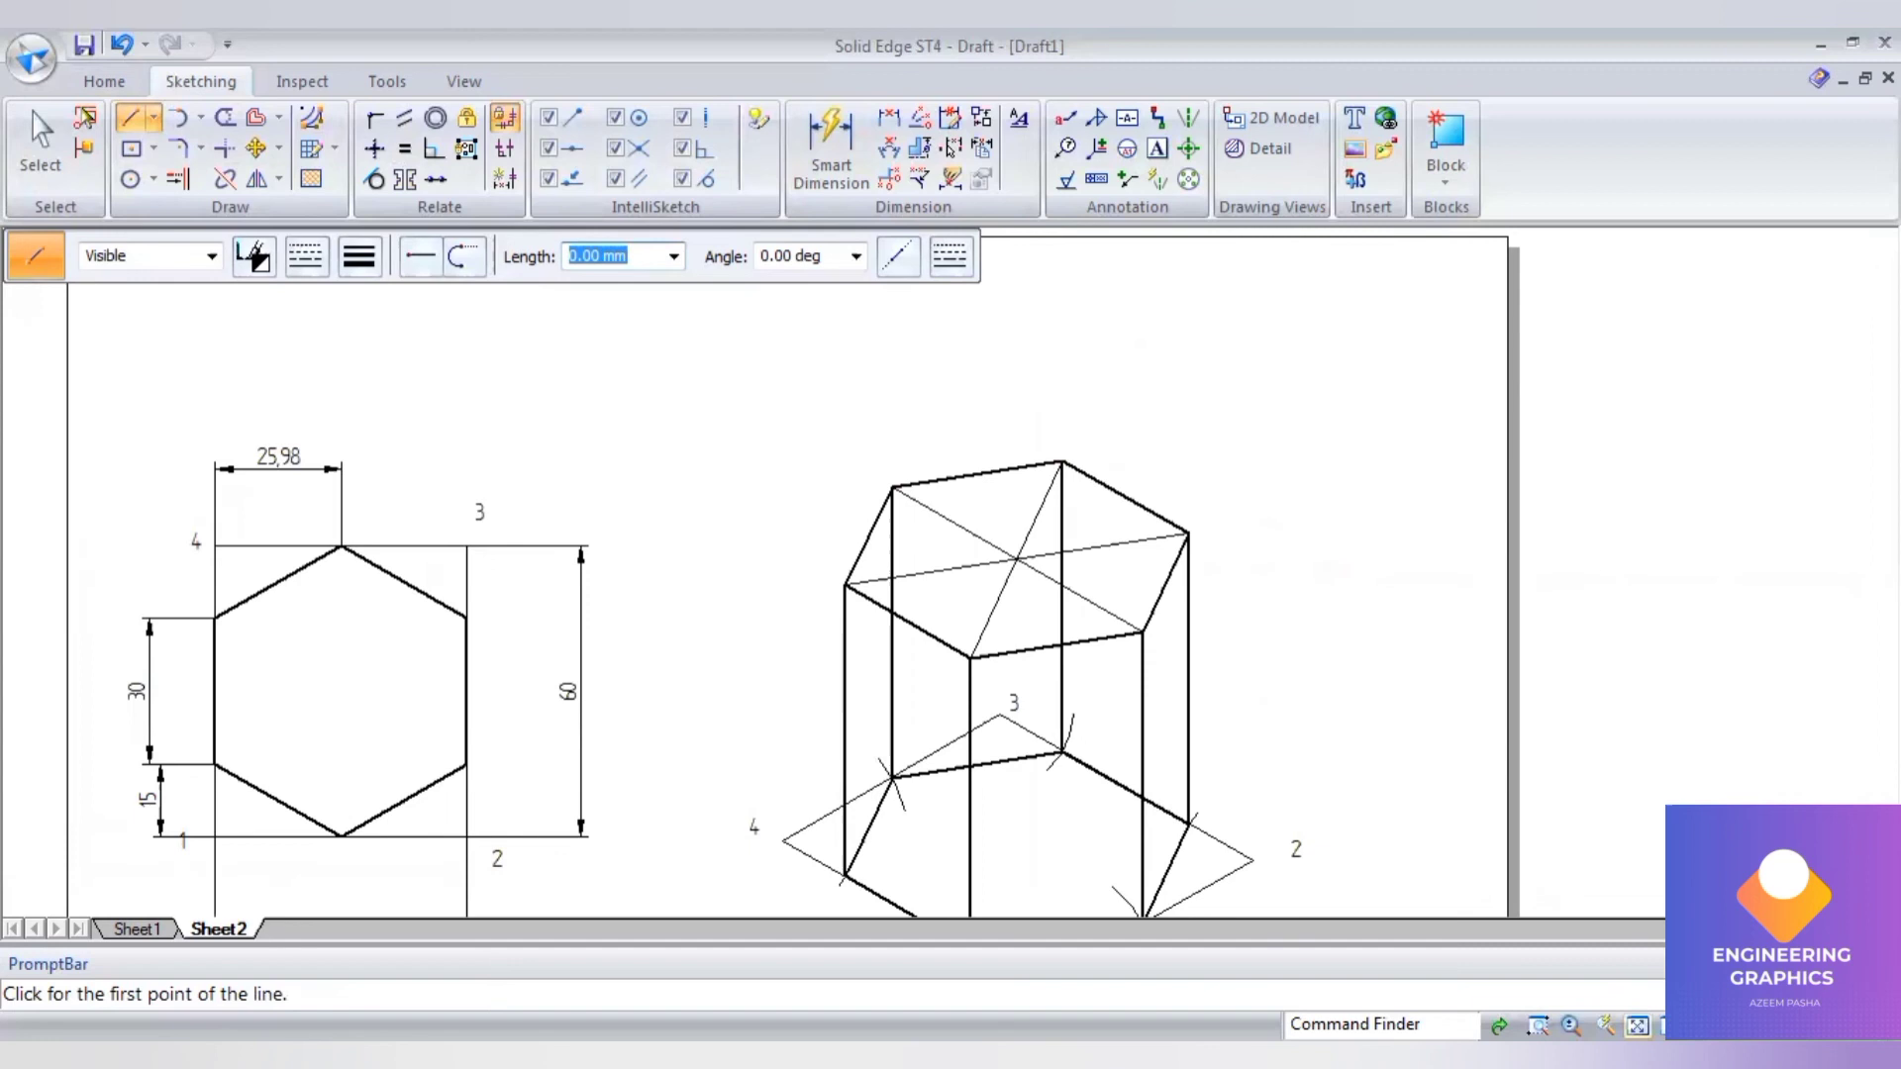
Step: Draw a 30 mm rhombus below the drawings using edge angles 30°, 150° and 210°
scroll(1082, 382, down, 2)
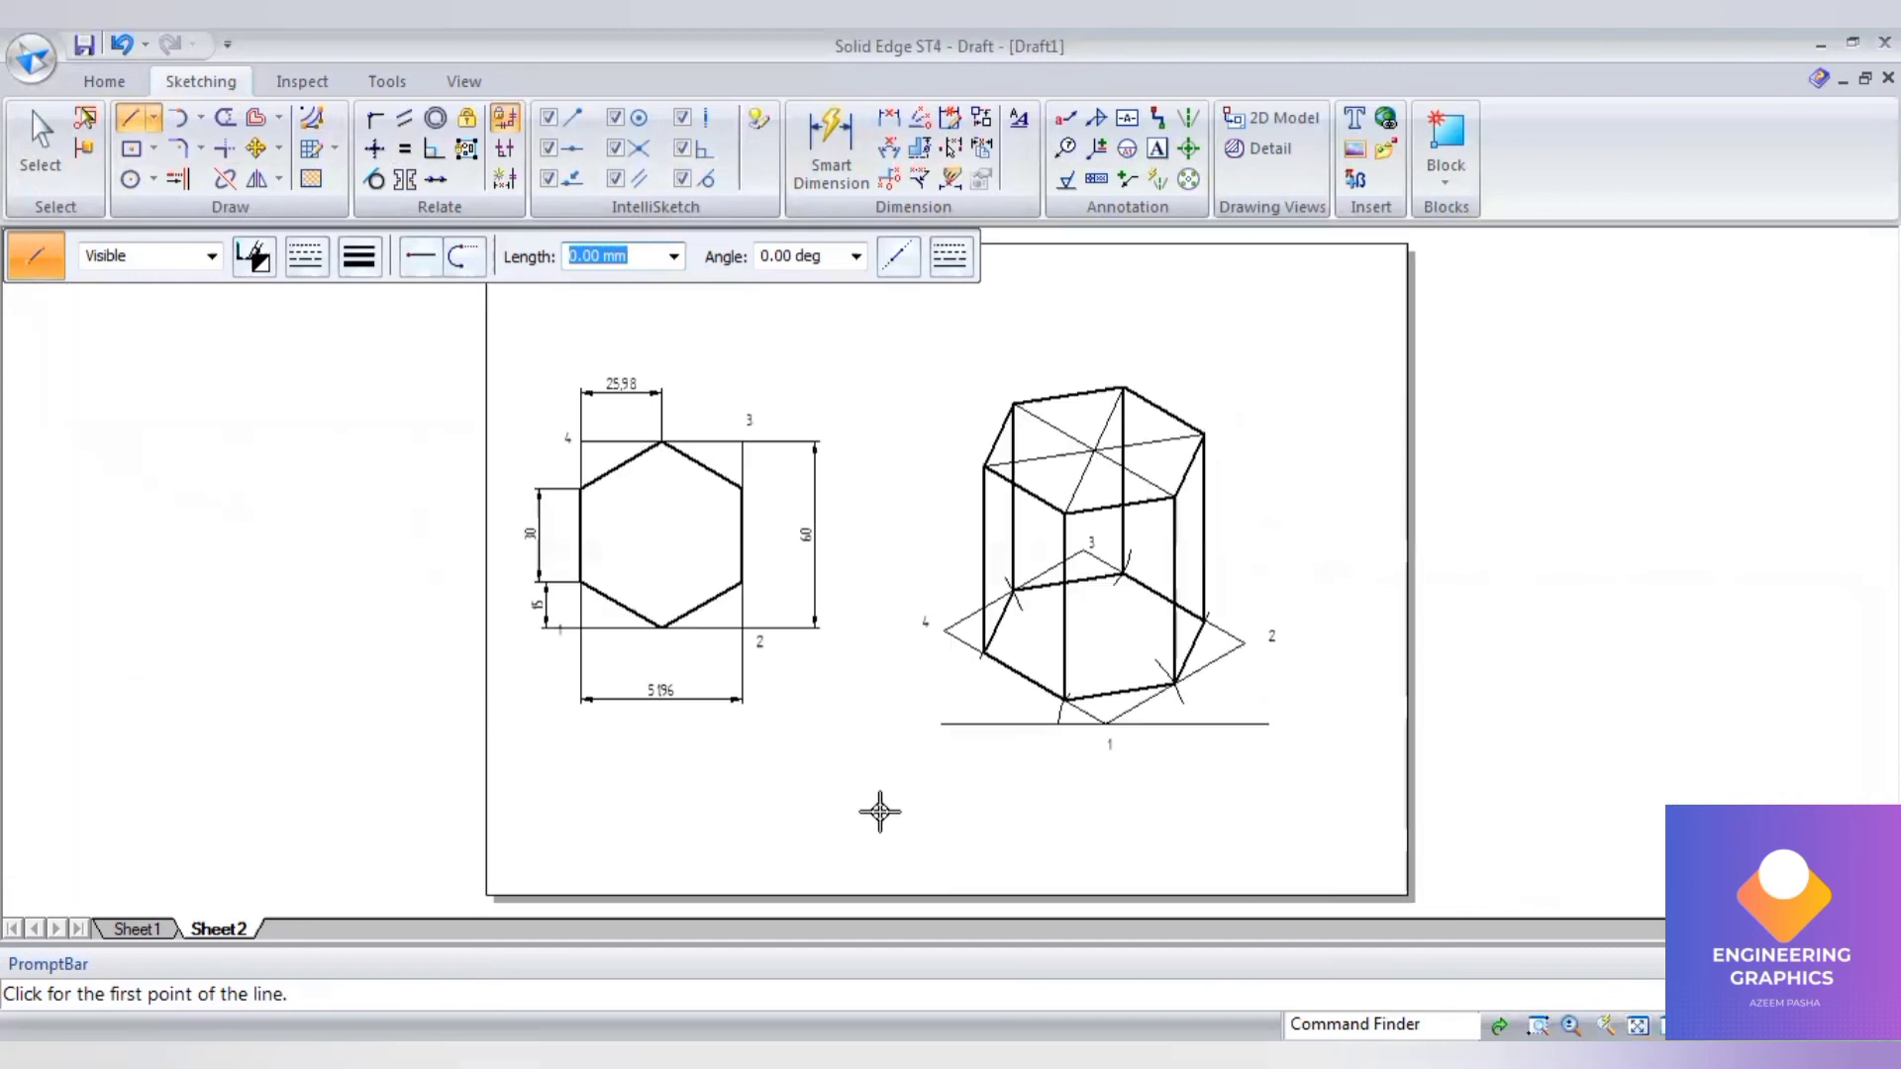
click(760, 856)
text(30)
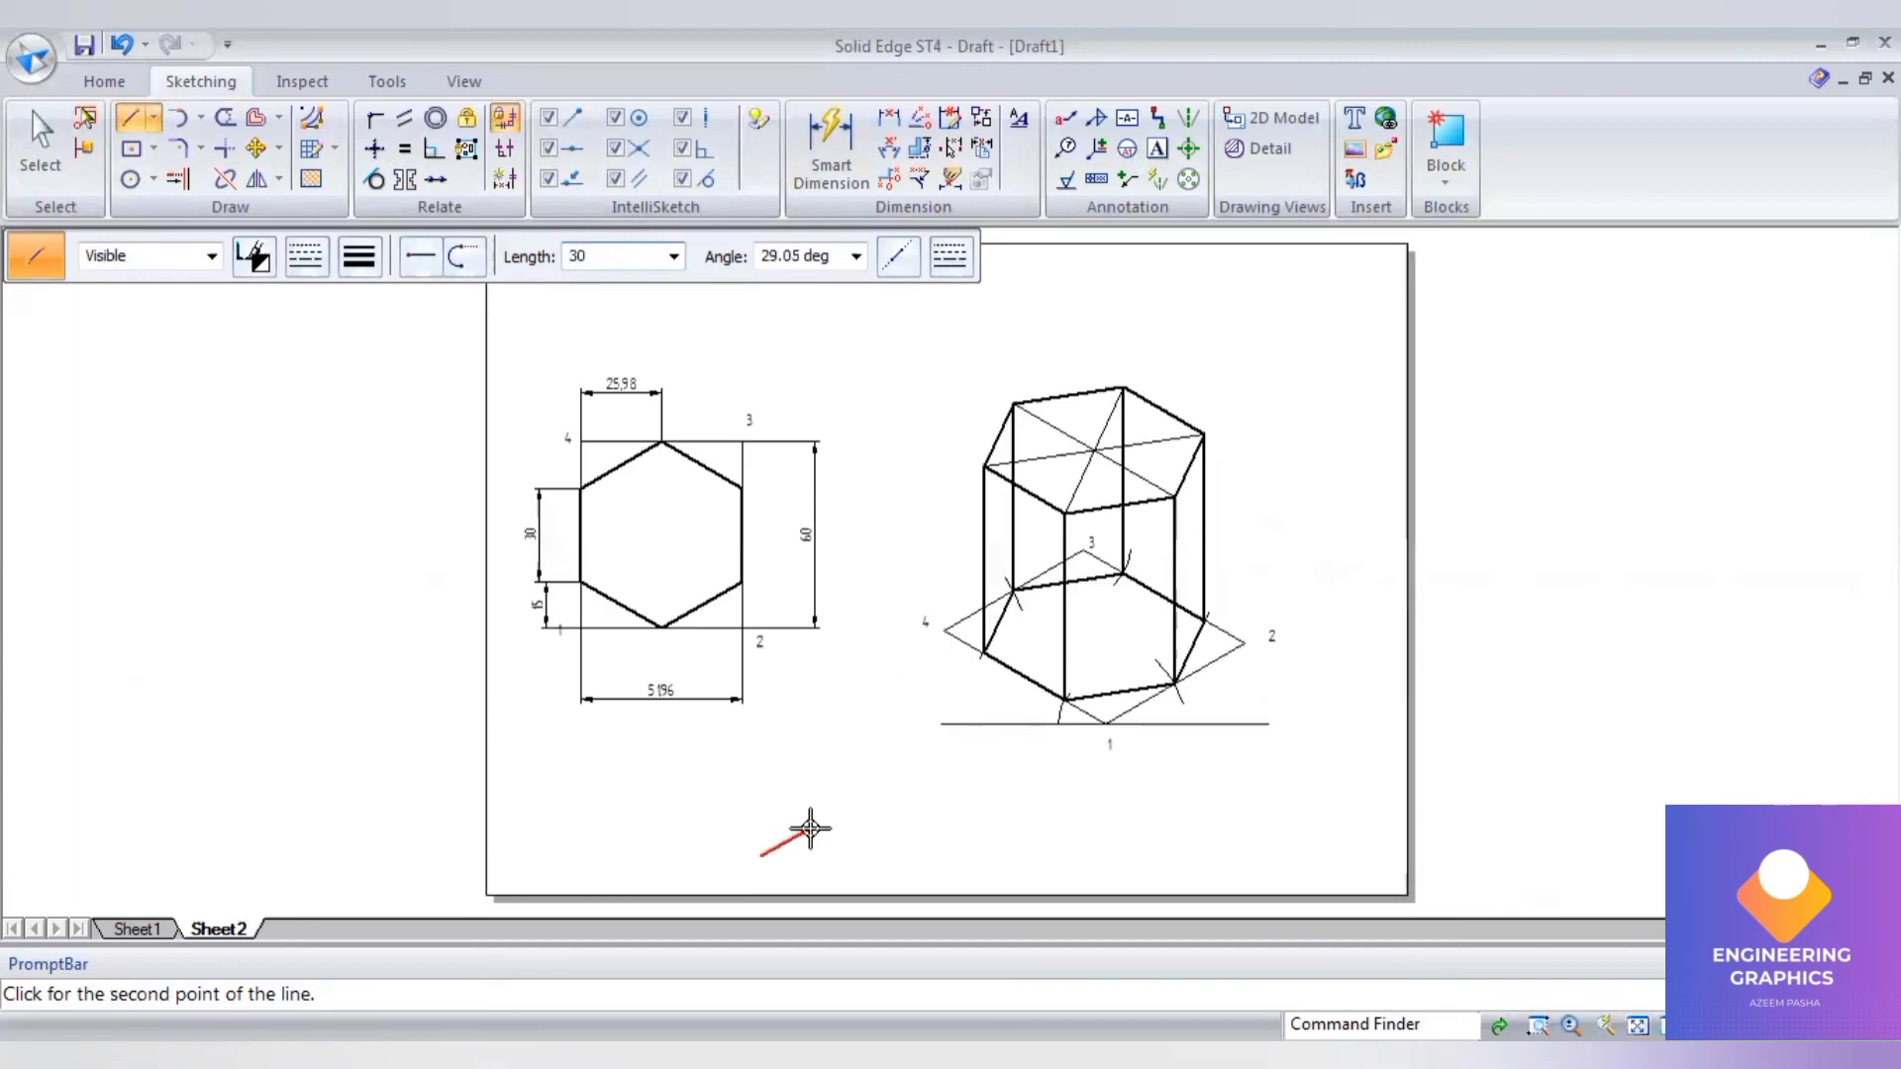
key(Tab)
text(30)
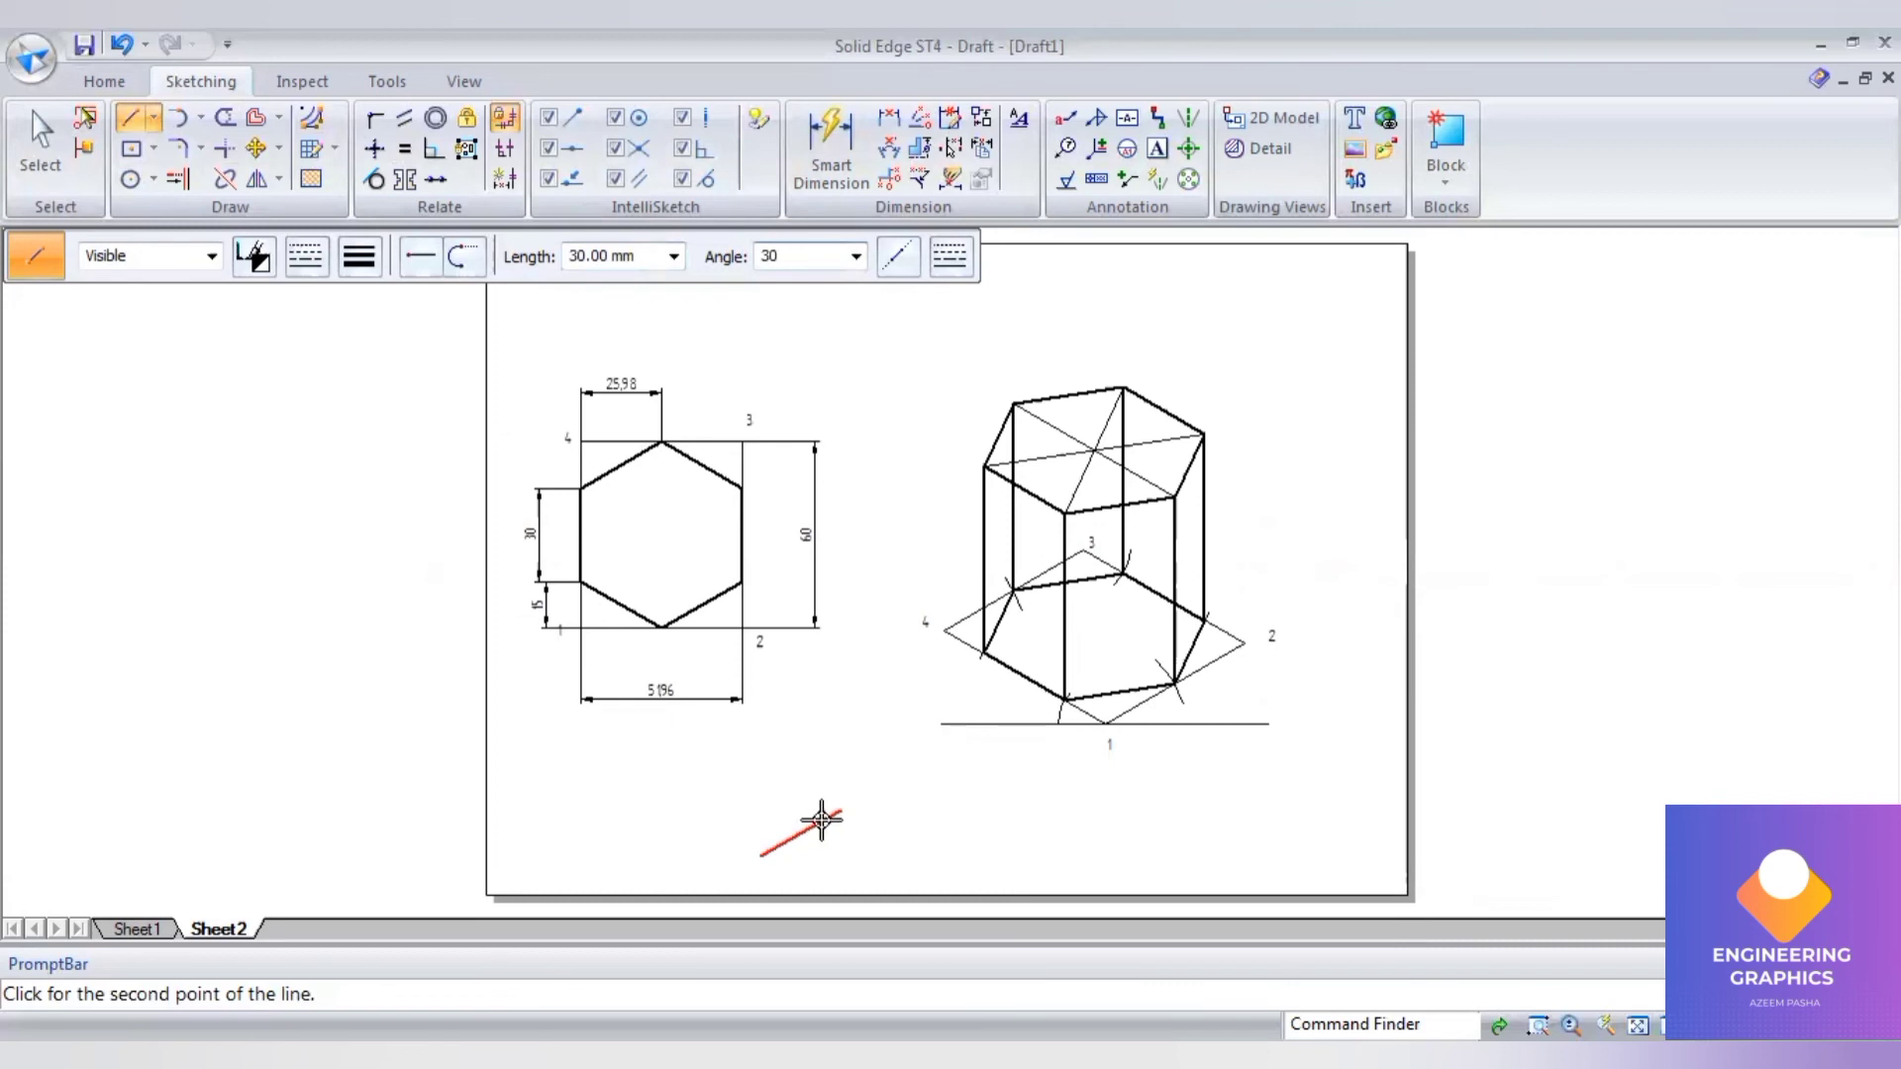
key(Tab)
text(3)
key(Tab)
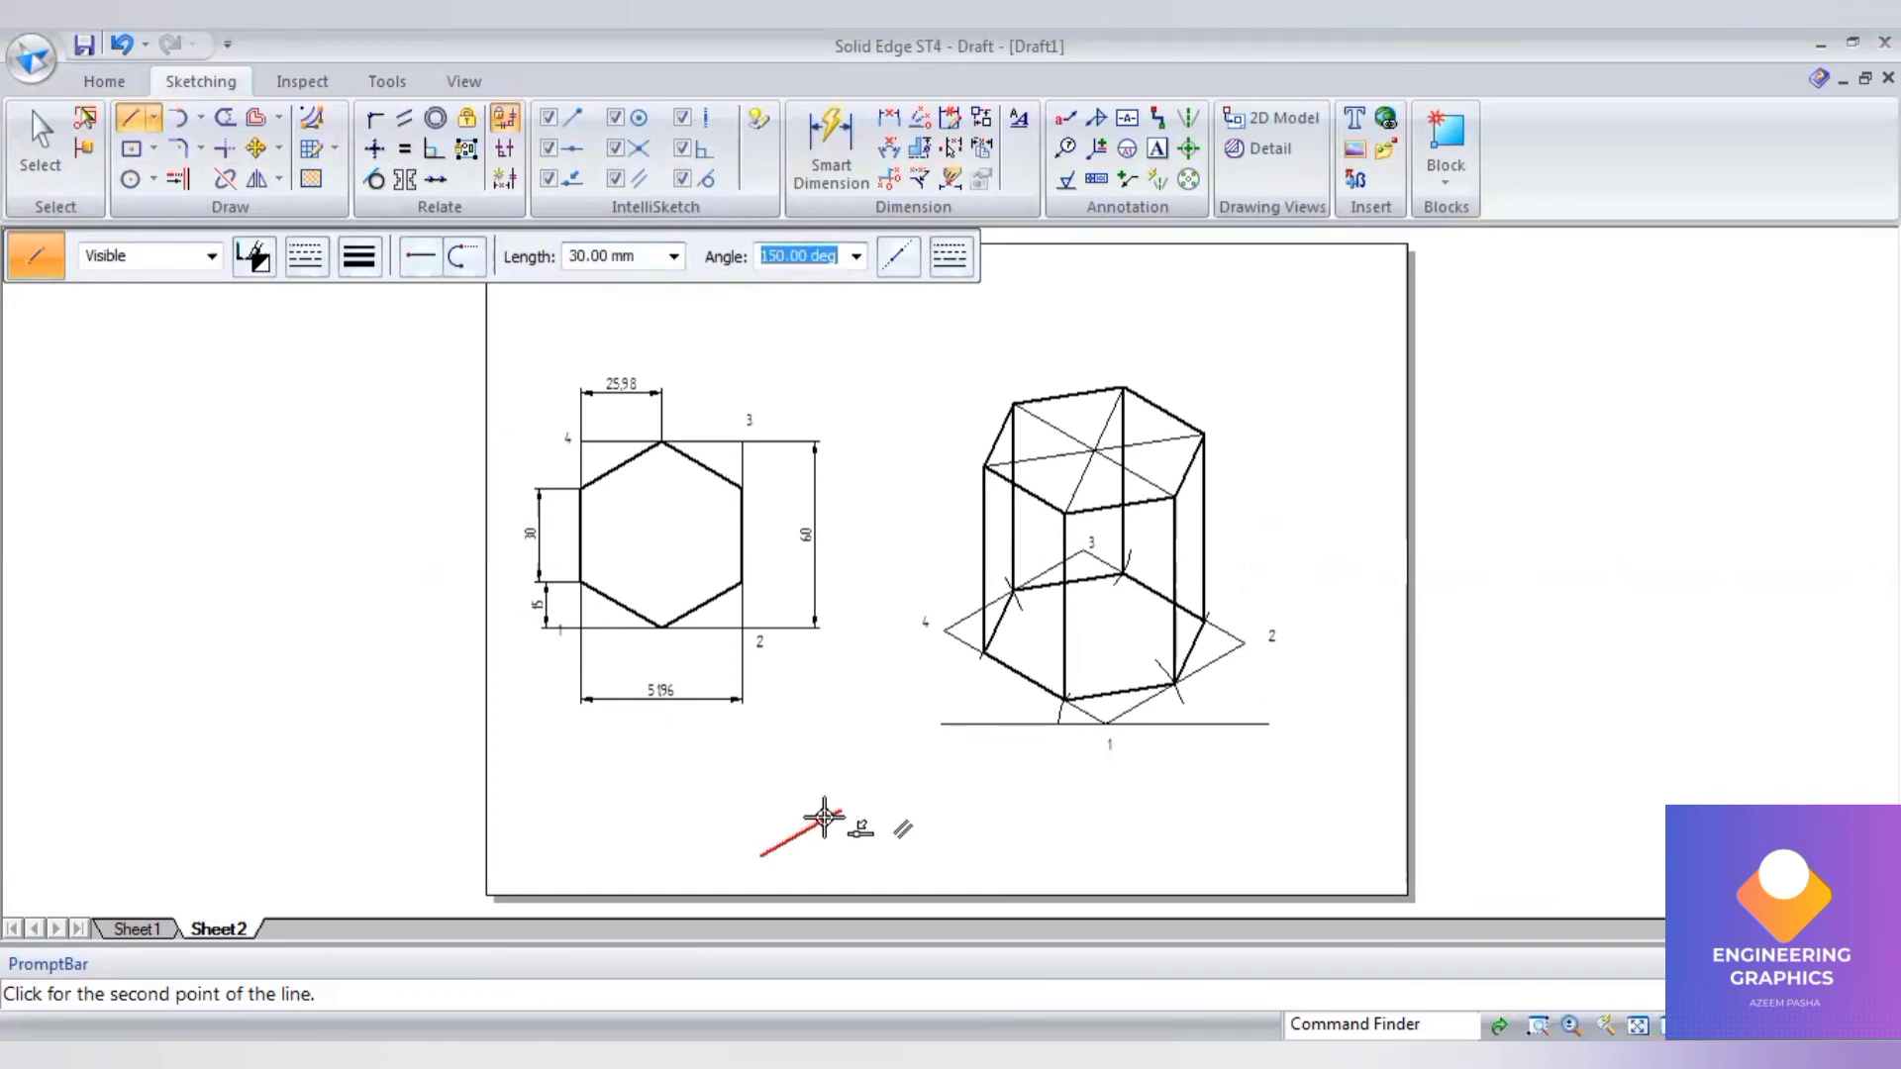
text(150)
key(Tab)
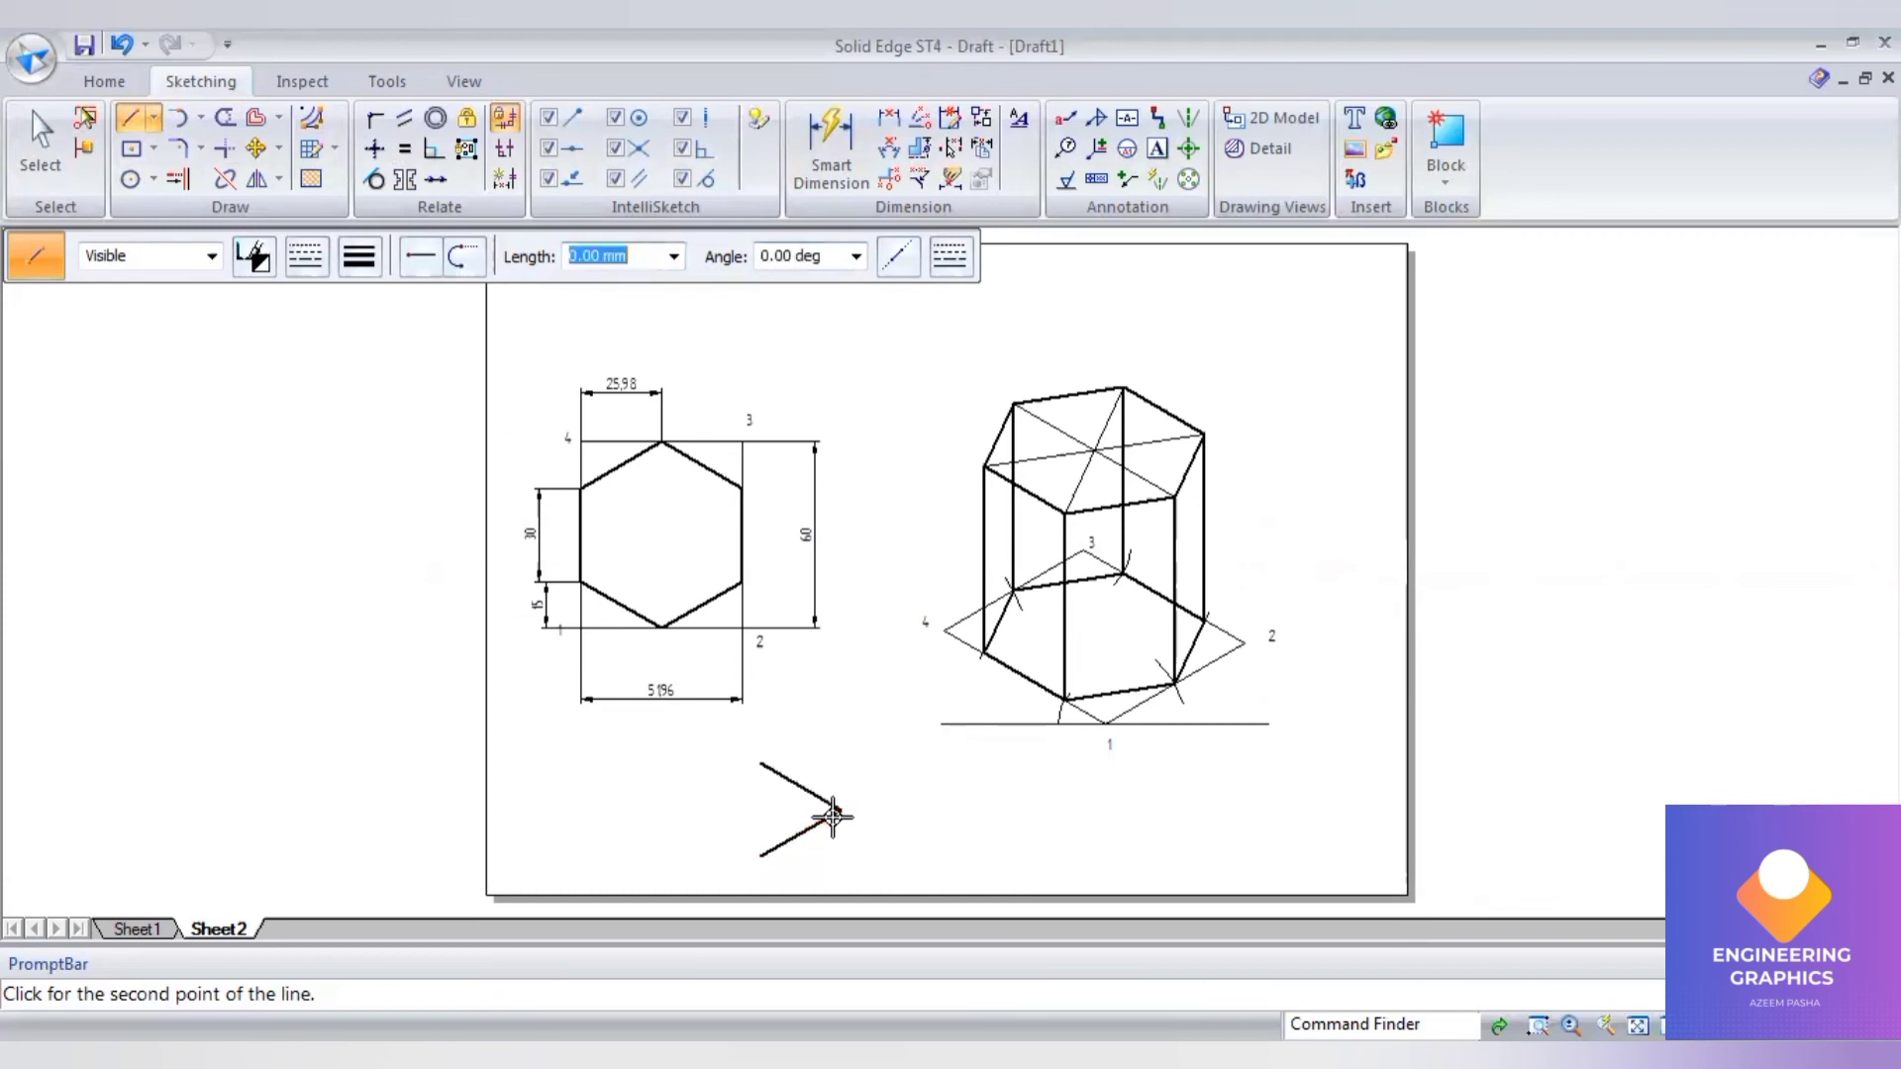
text(30)
key(Tab)
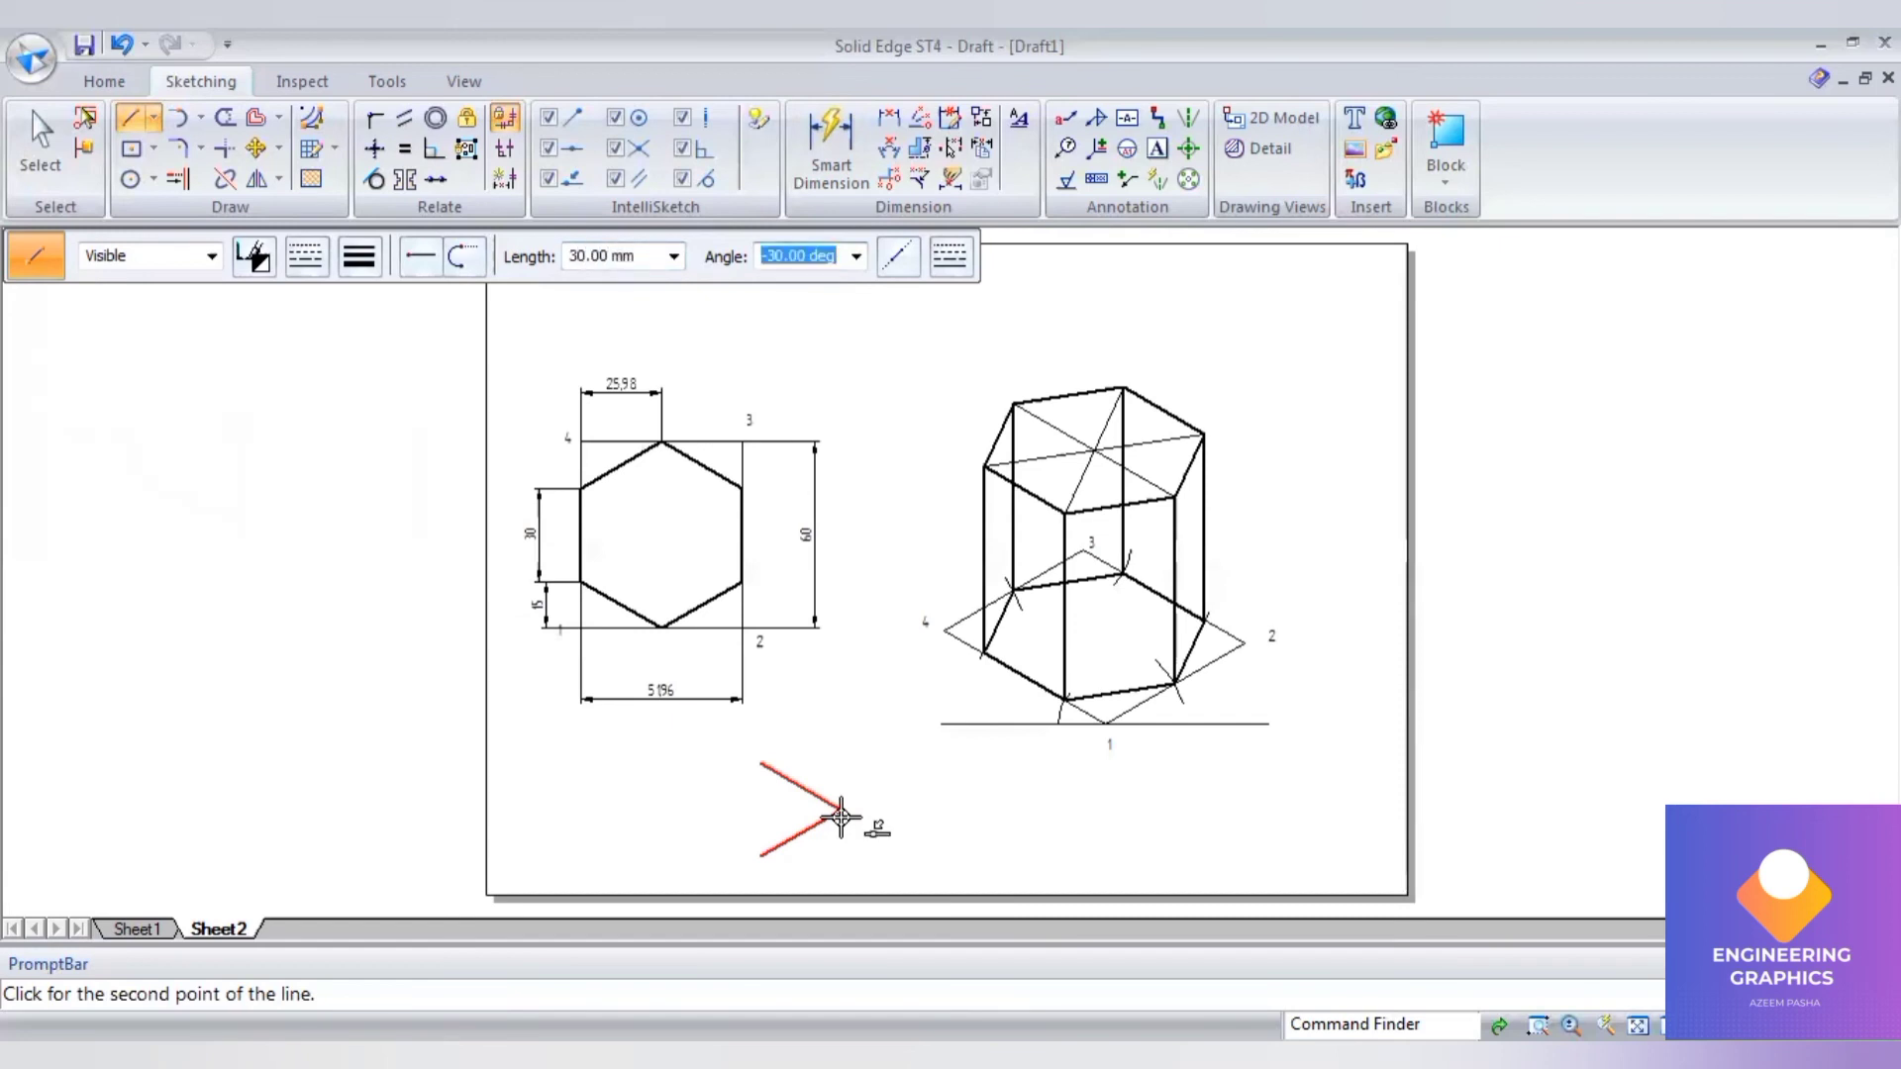
text(210)
key(Tab)
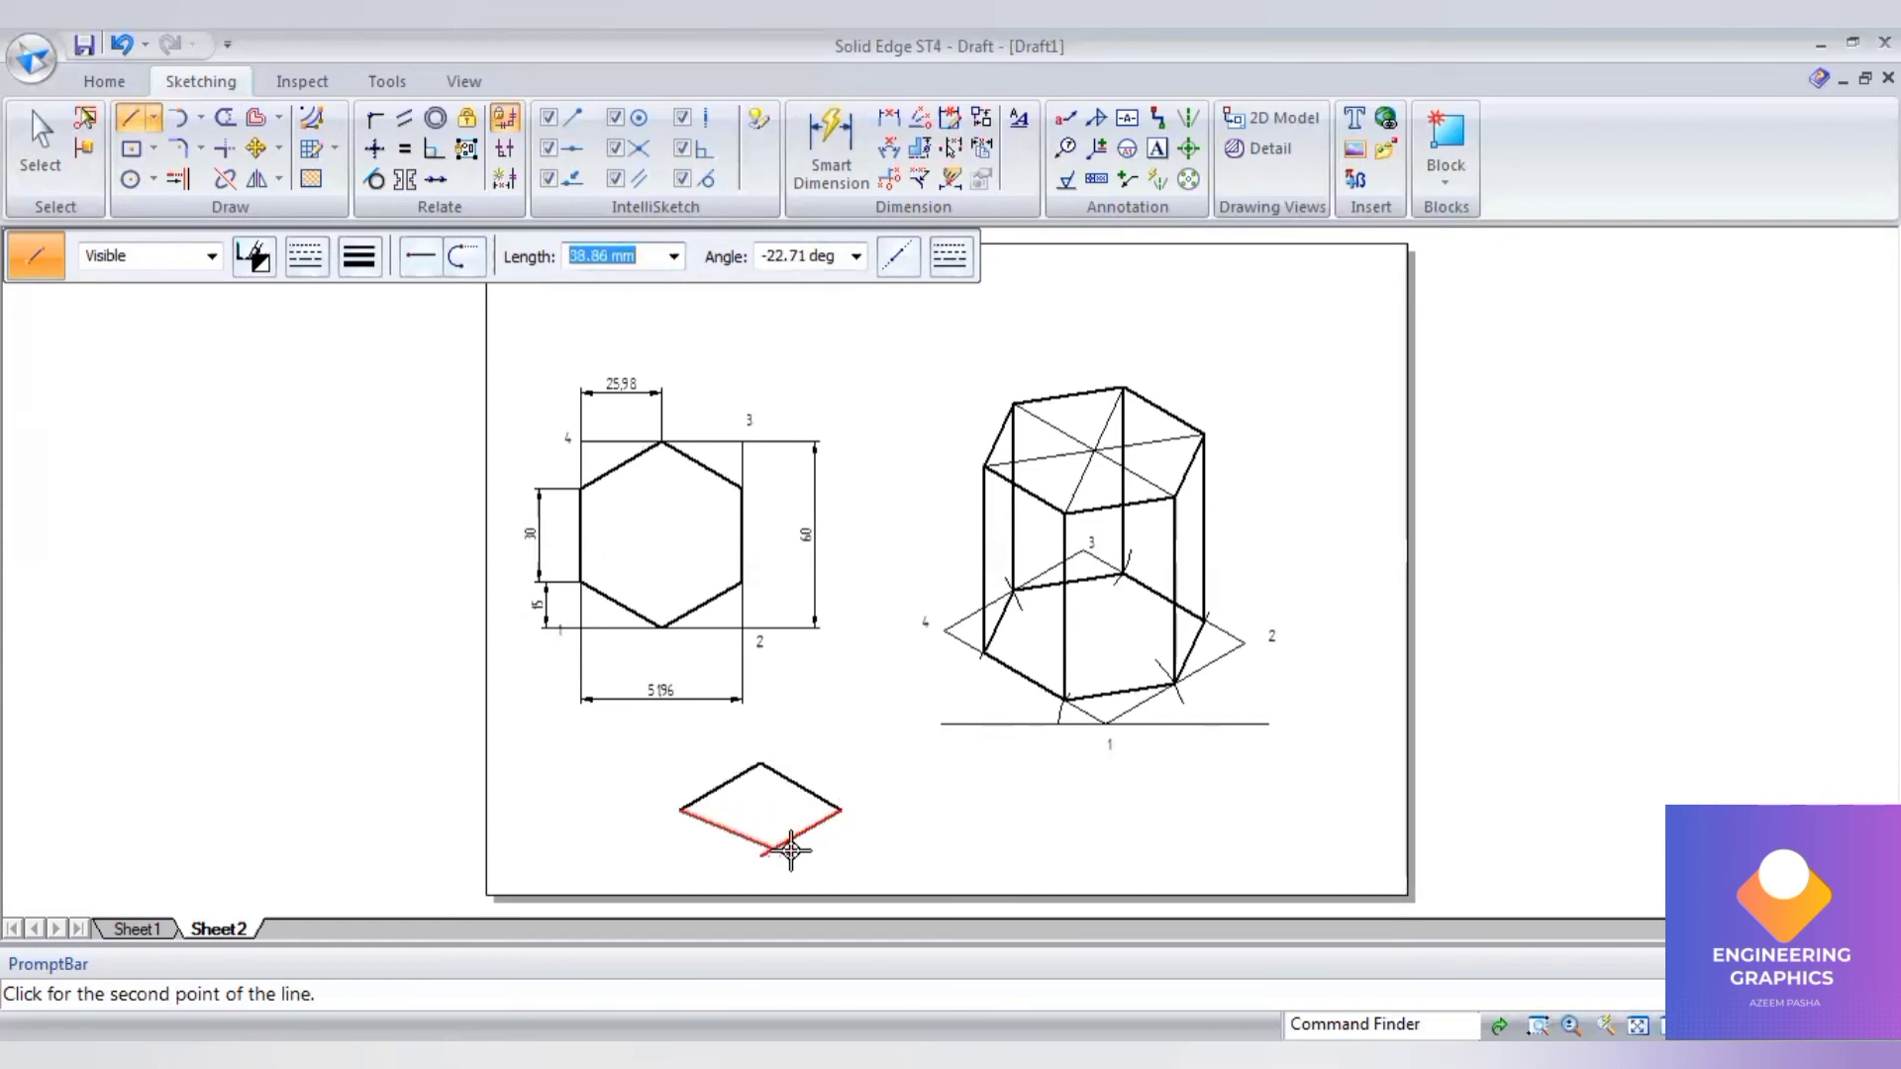
click(862, 788)
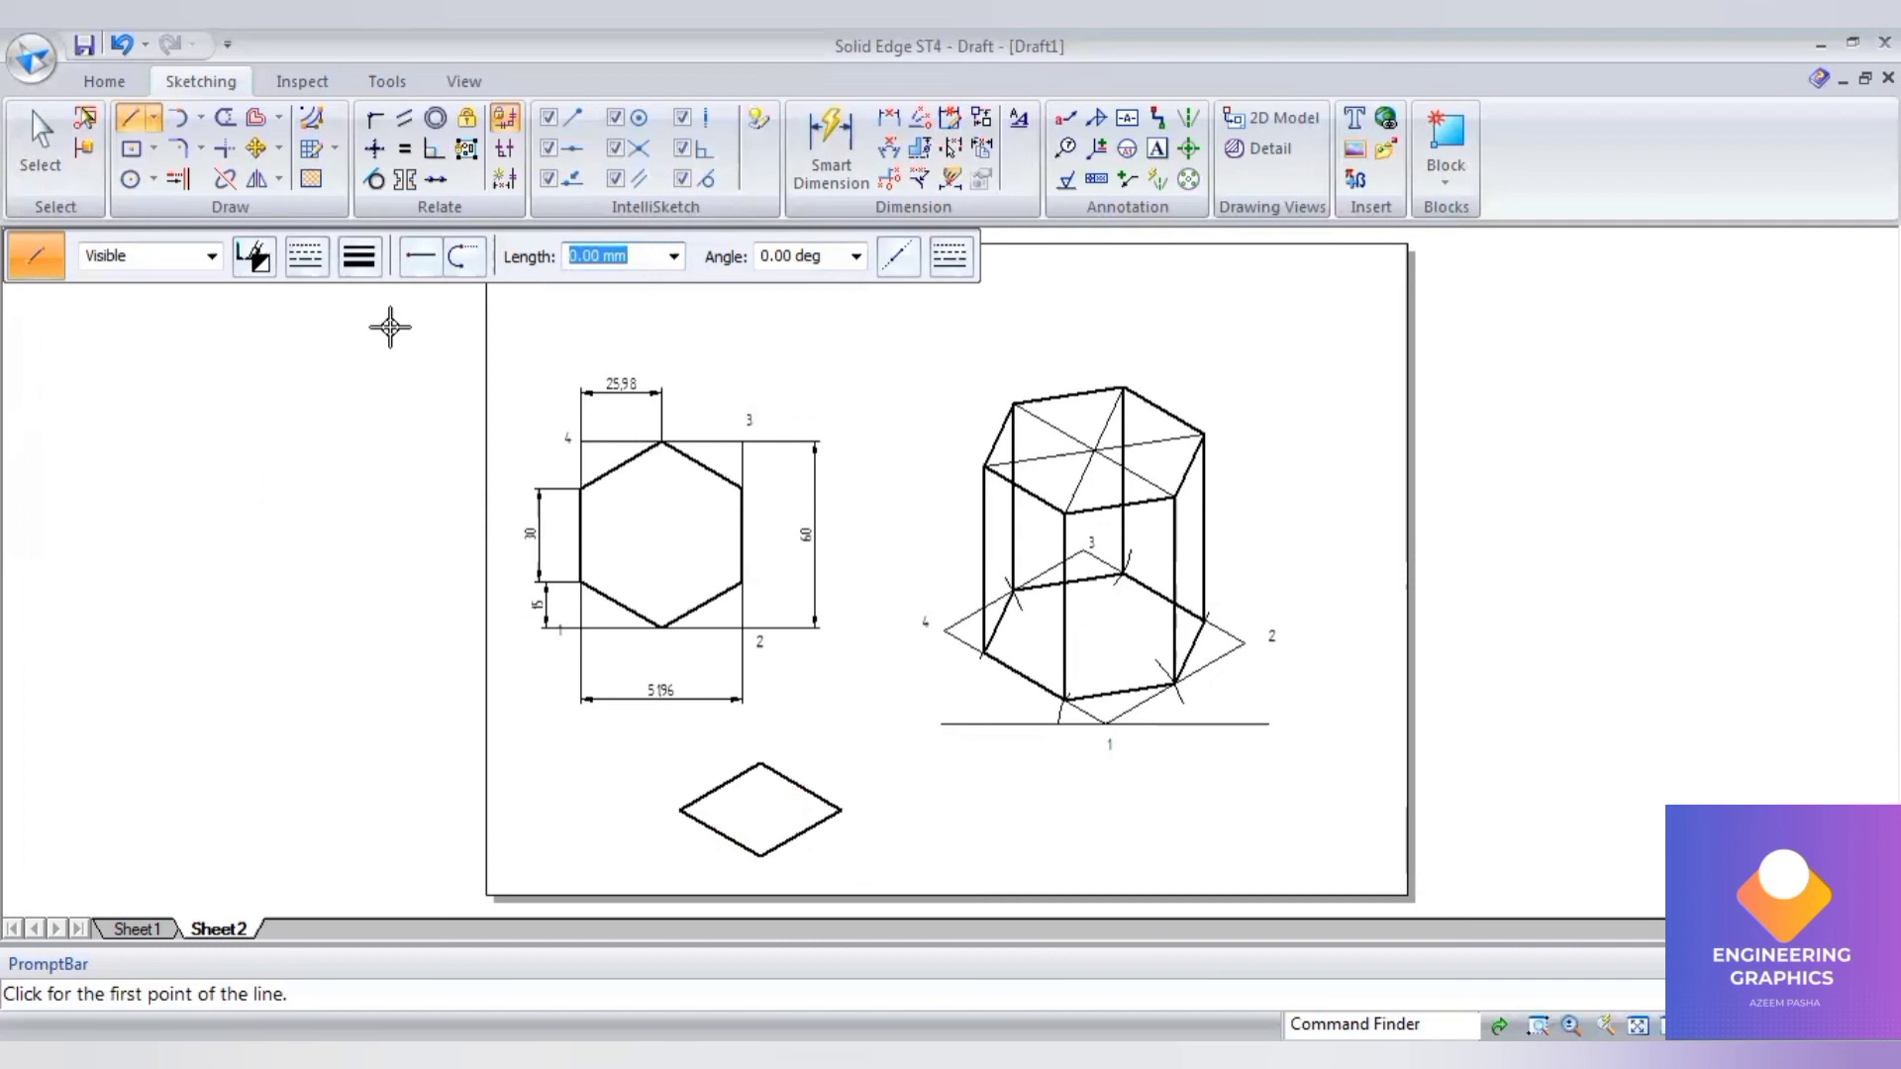
Step: With 0.13 mm line width, draw the rhombus's horizontal and vertical diagonals
click(351, 252)
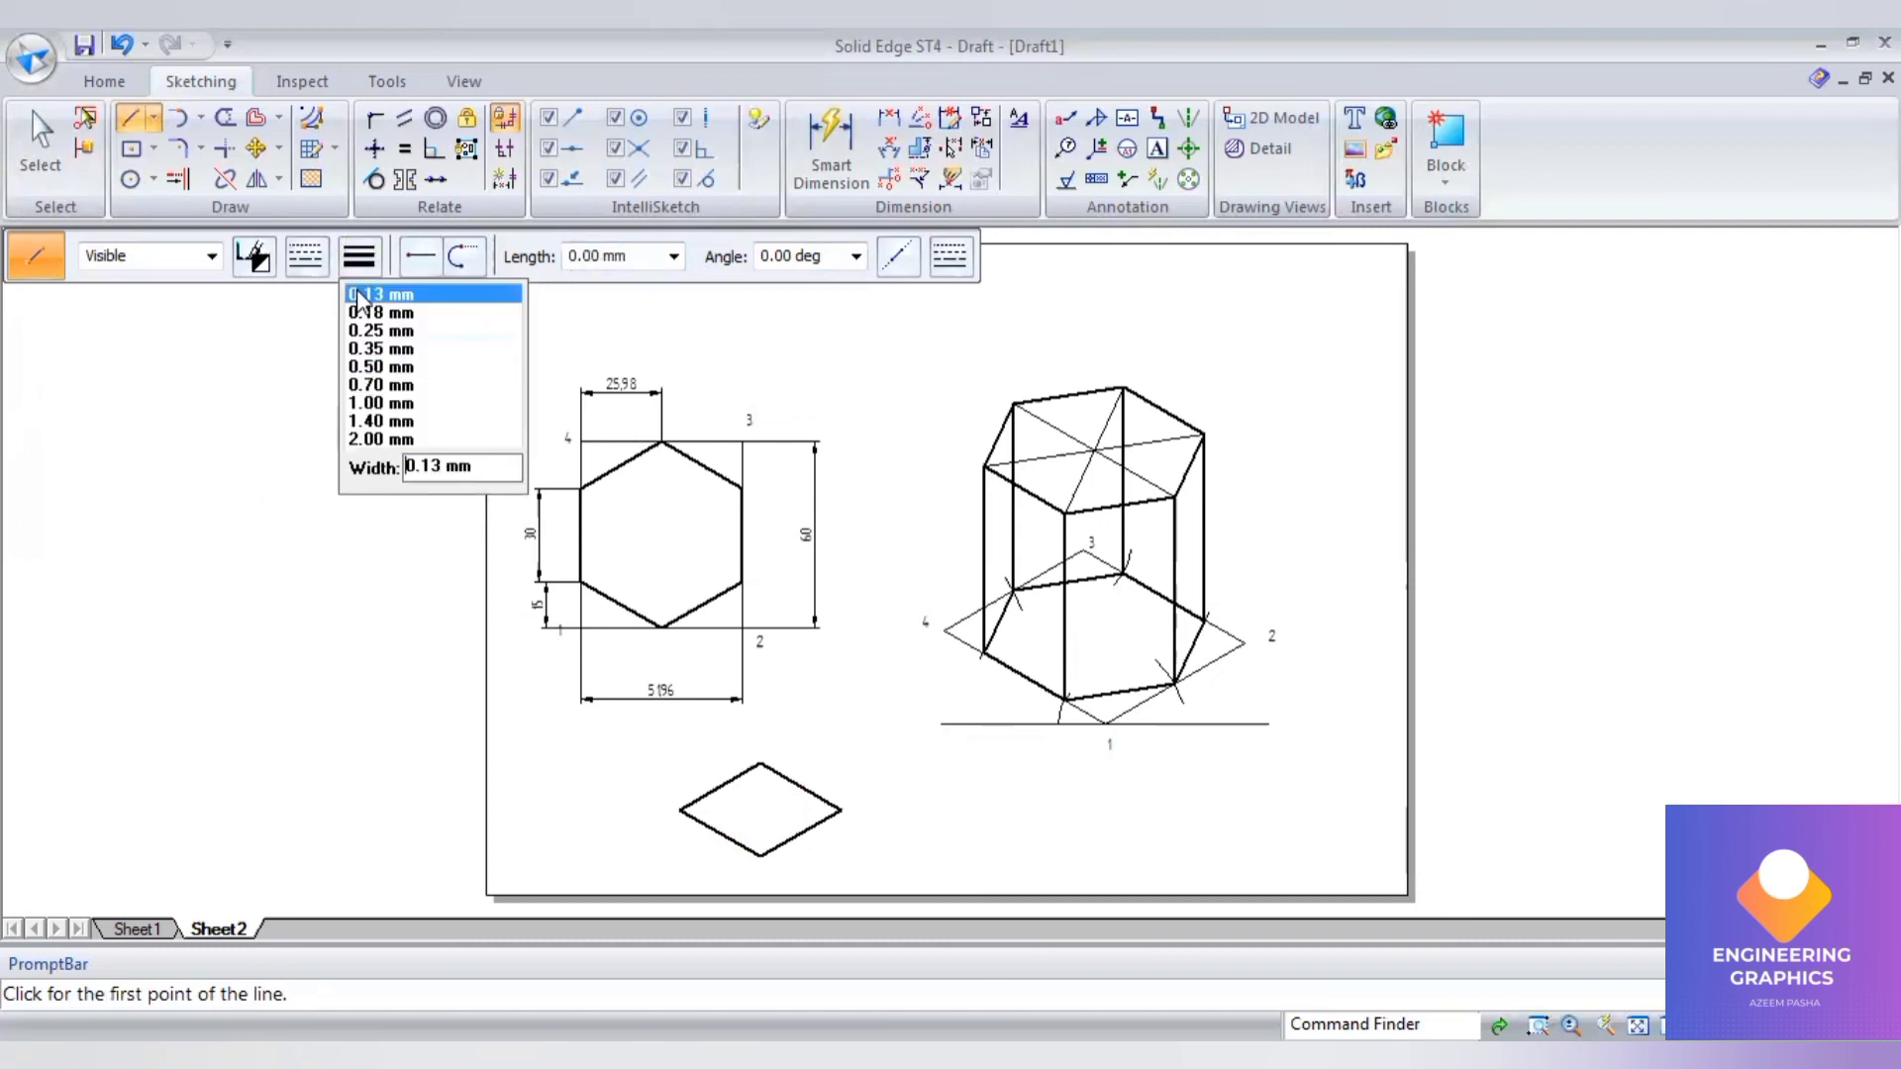
click(358, 295)
click(840, 810)
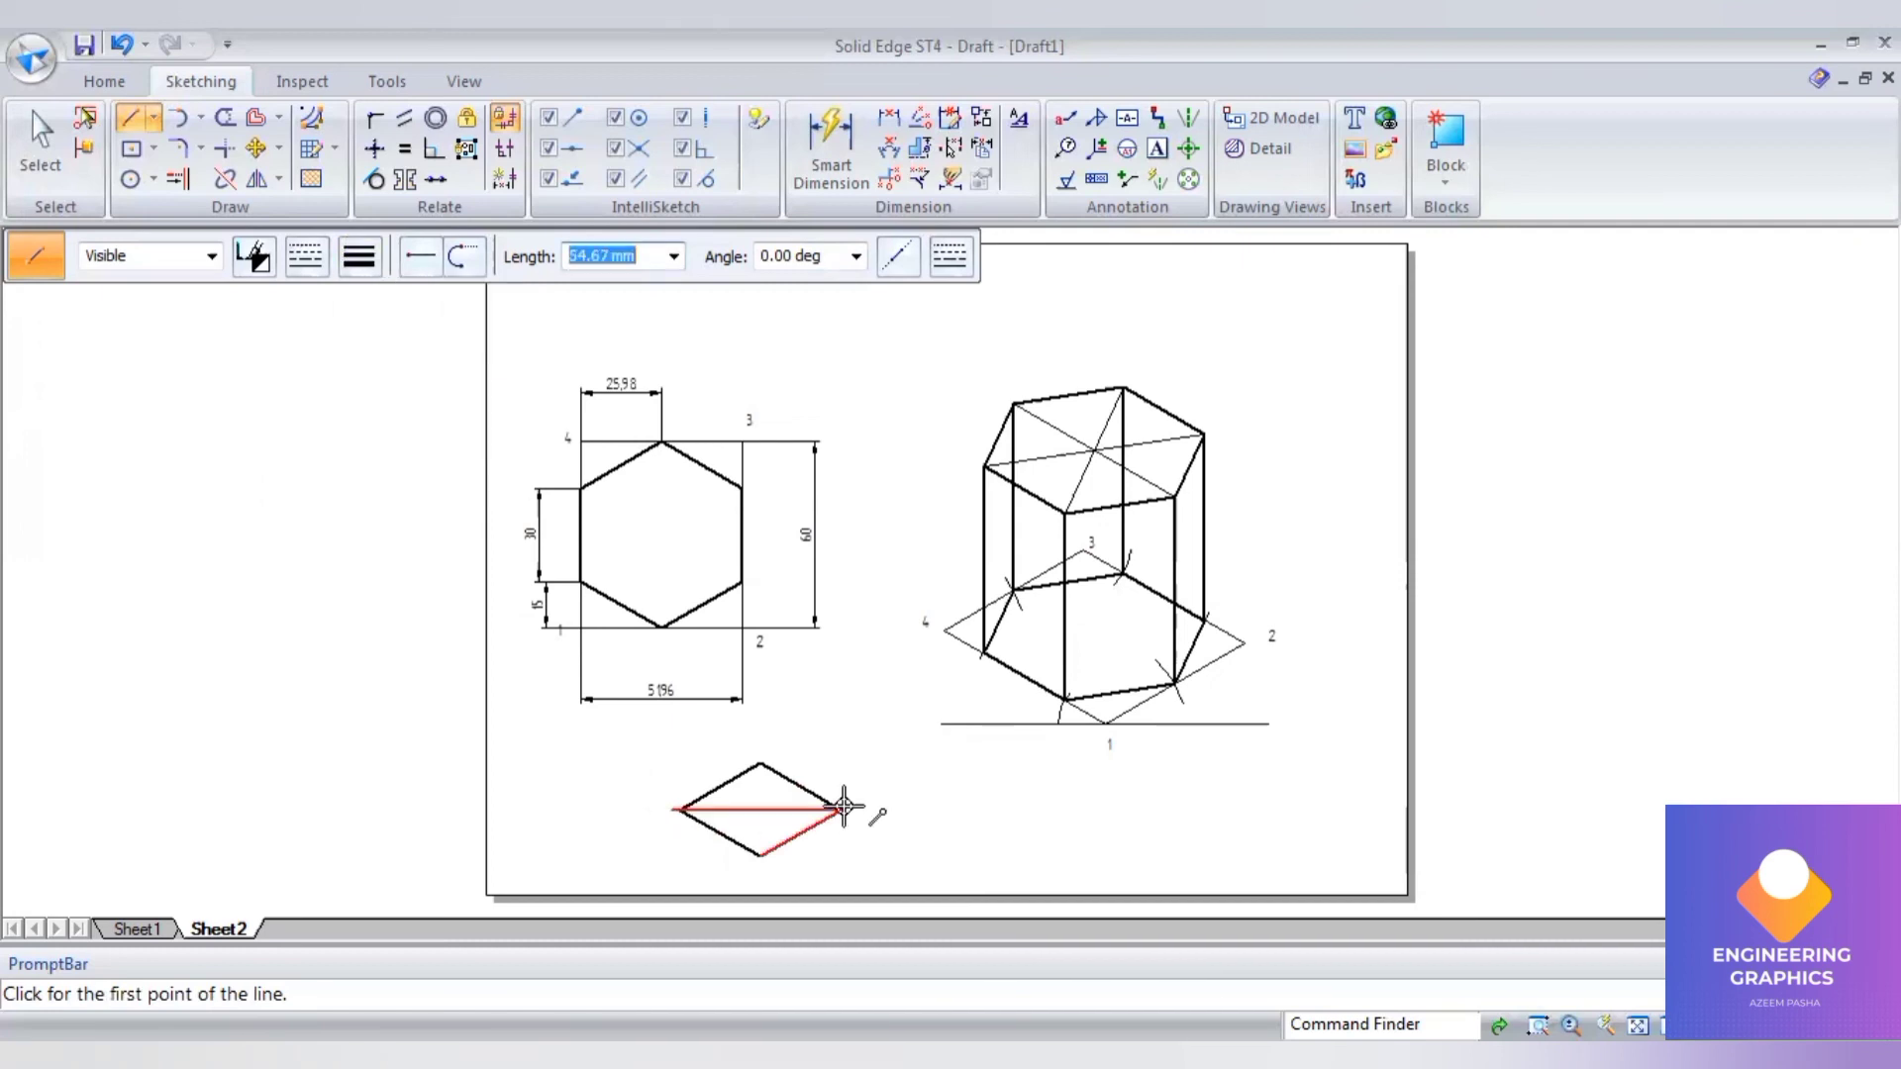
click(679, 808)
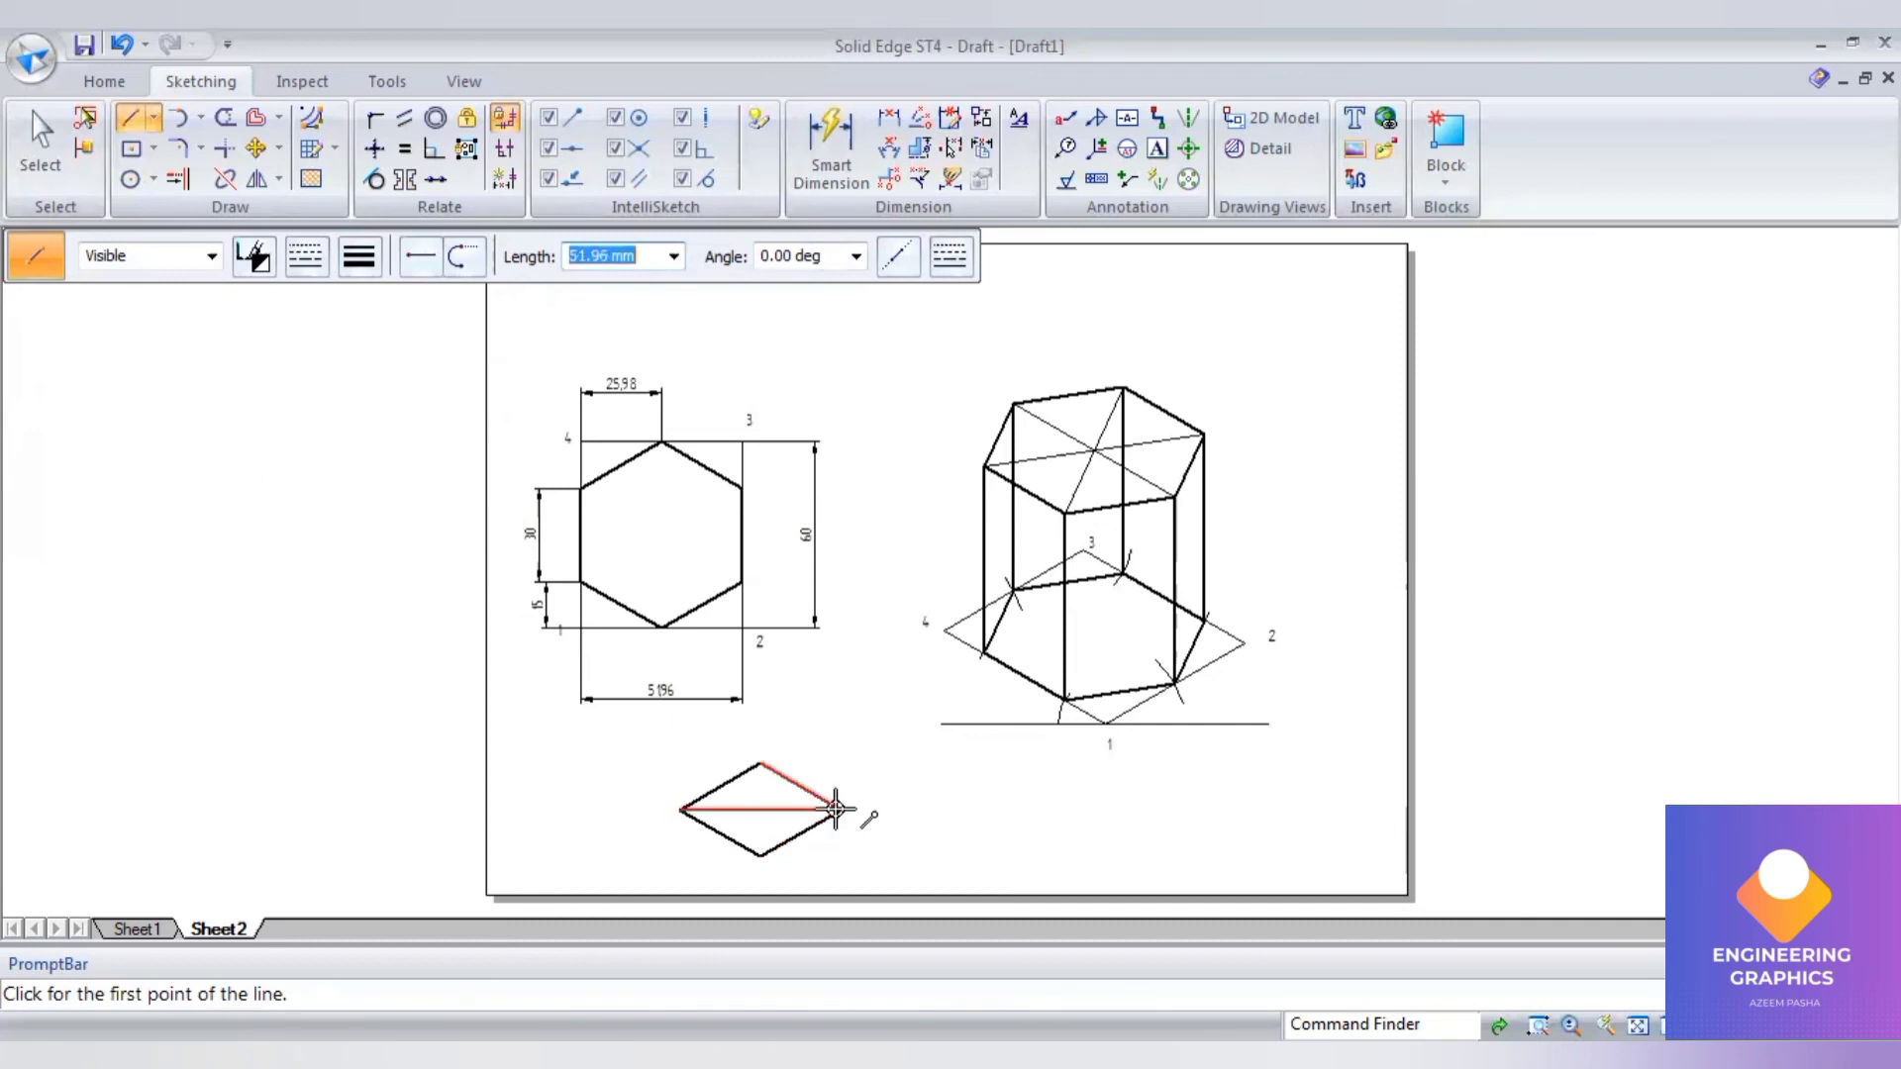
click(759, 763)
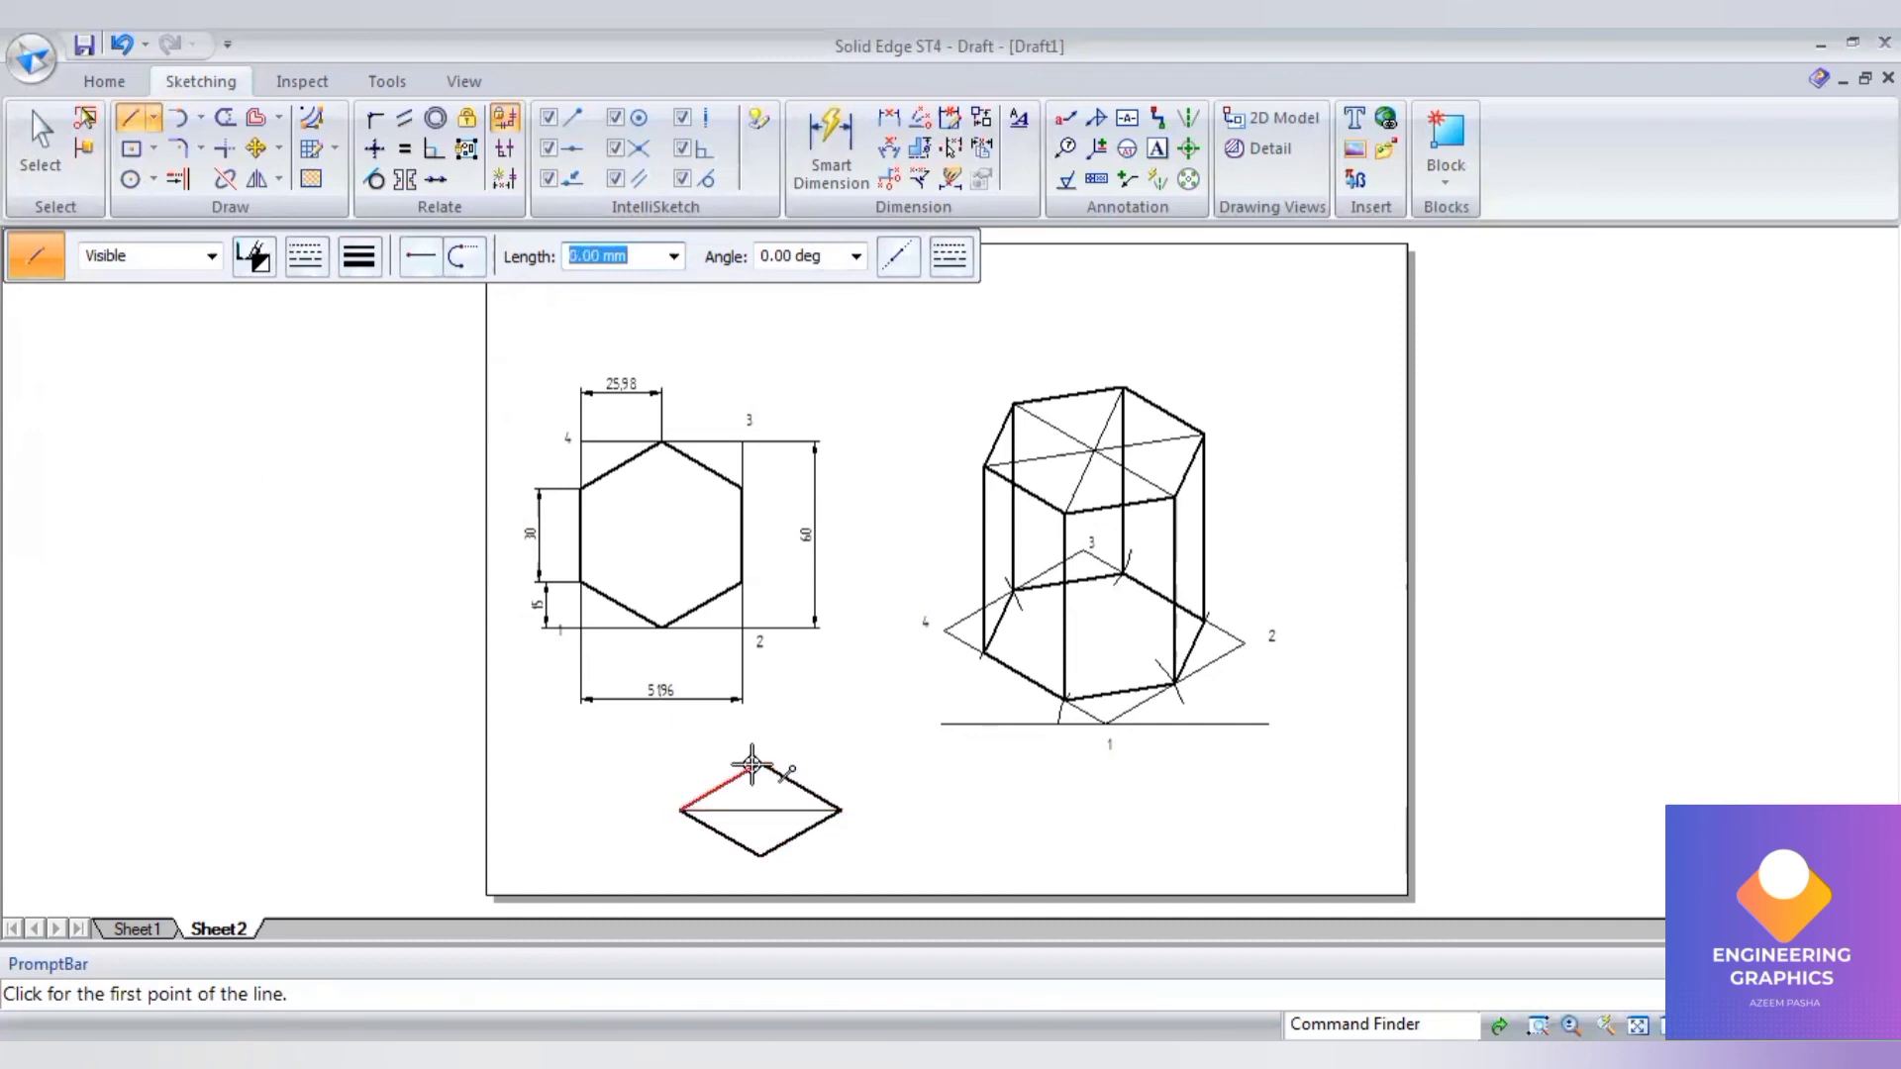
click(759, 855)
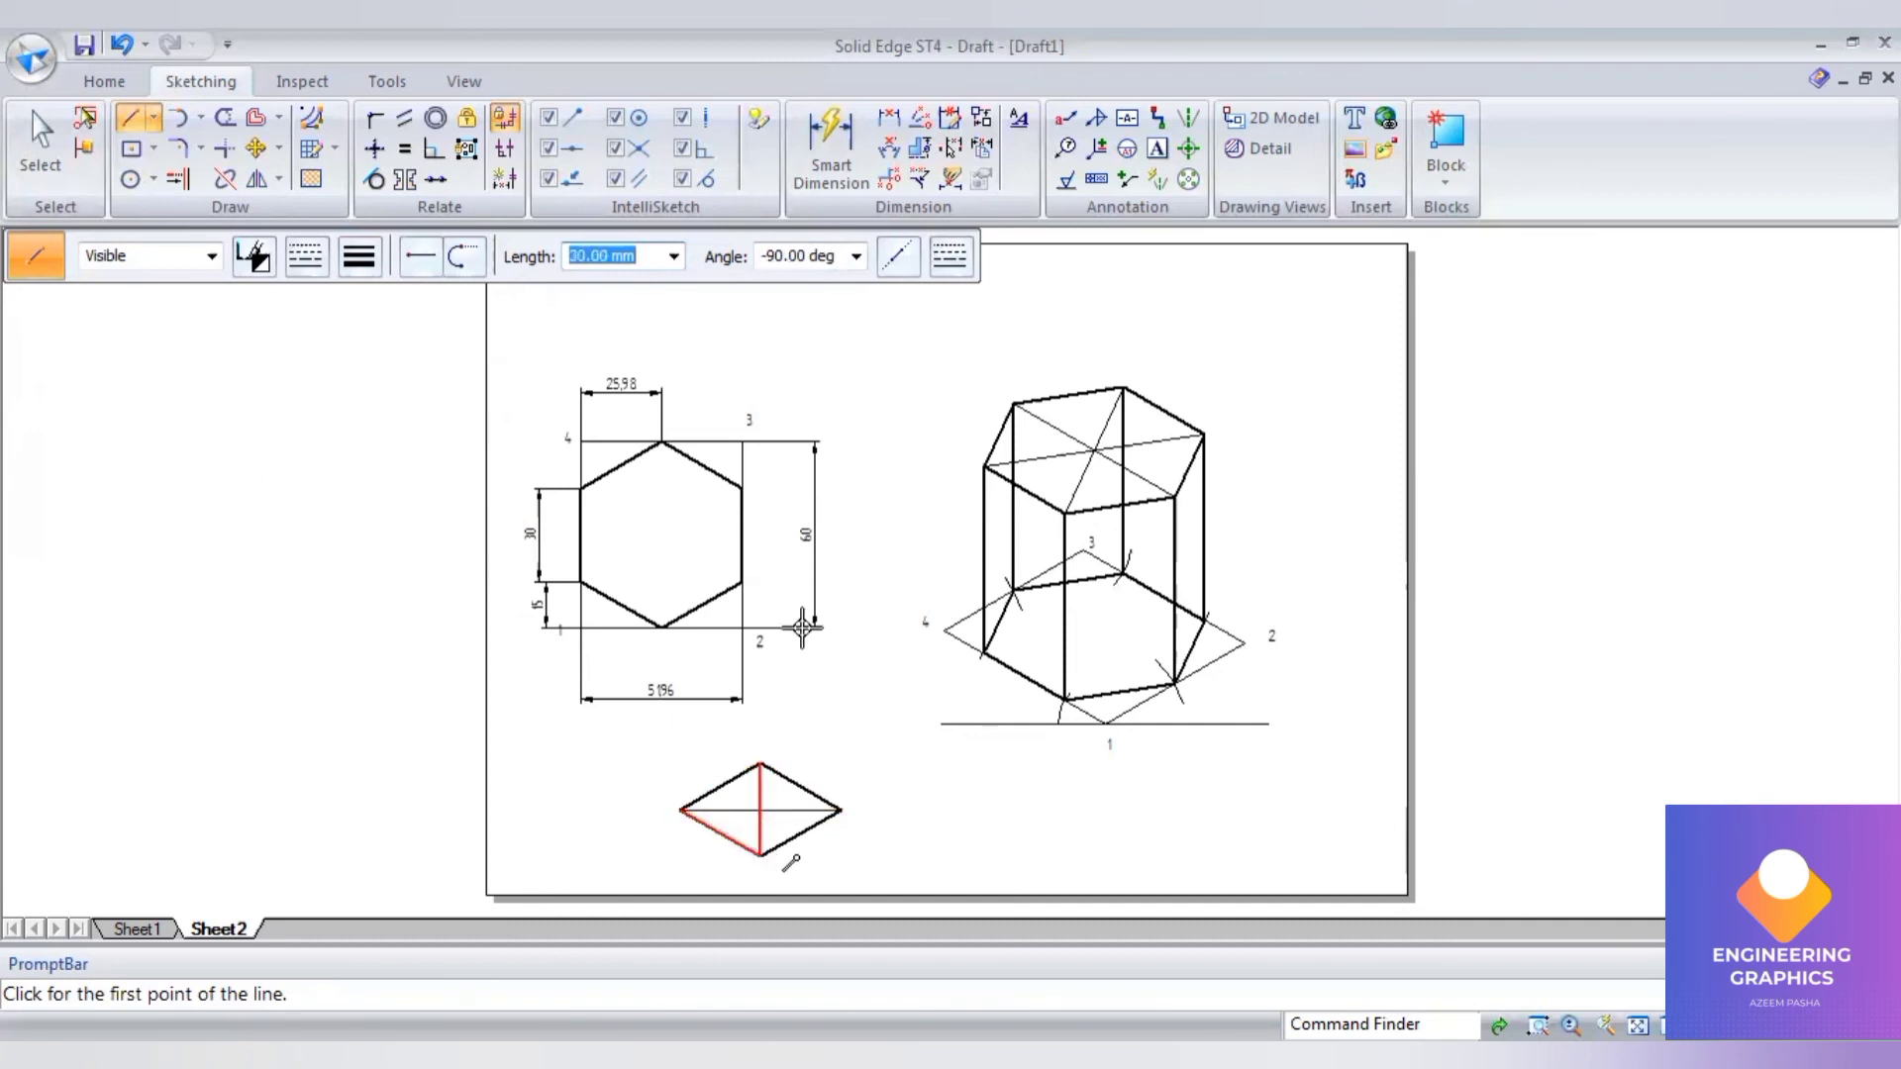
Step: Move the fenced rhombus and diagonals from their centre to the prism's top-face centre
click(250, 158)
click(99, 258)
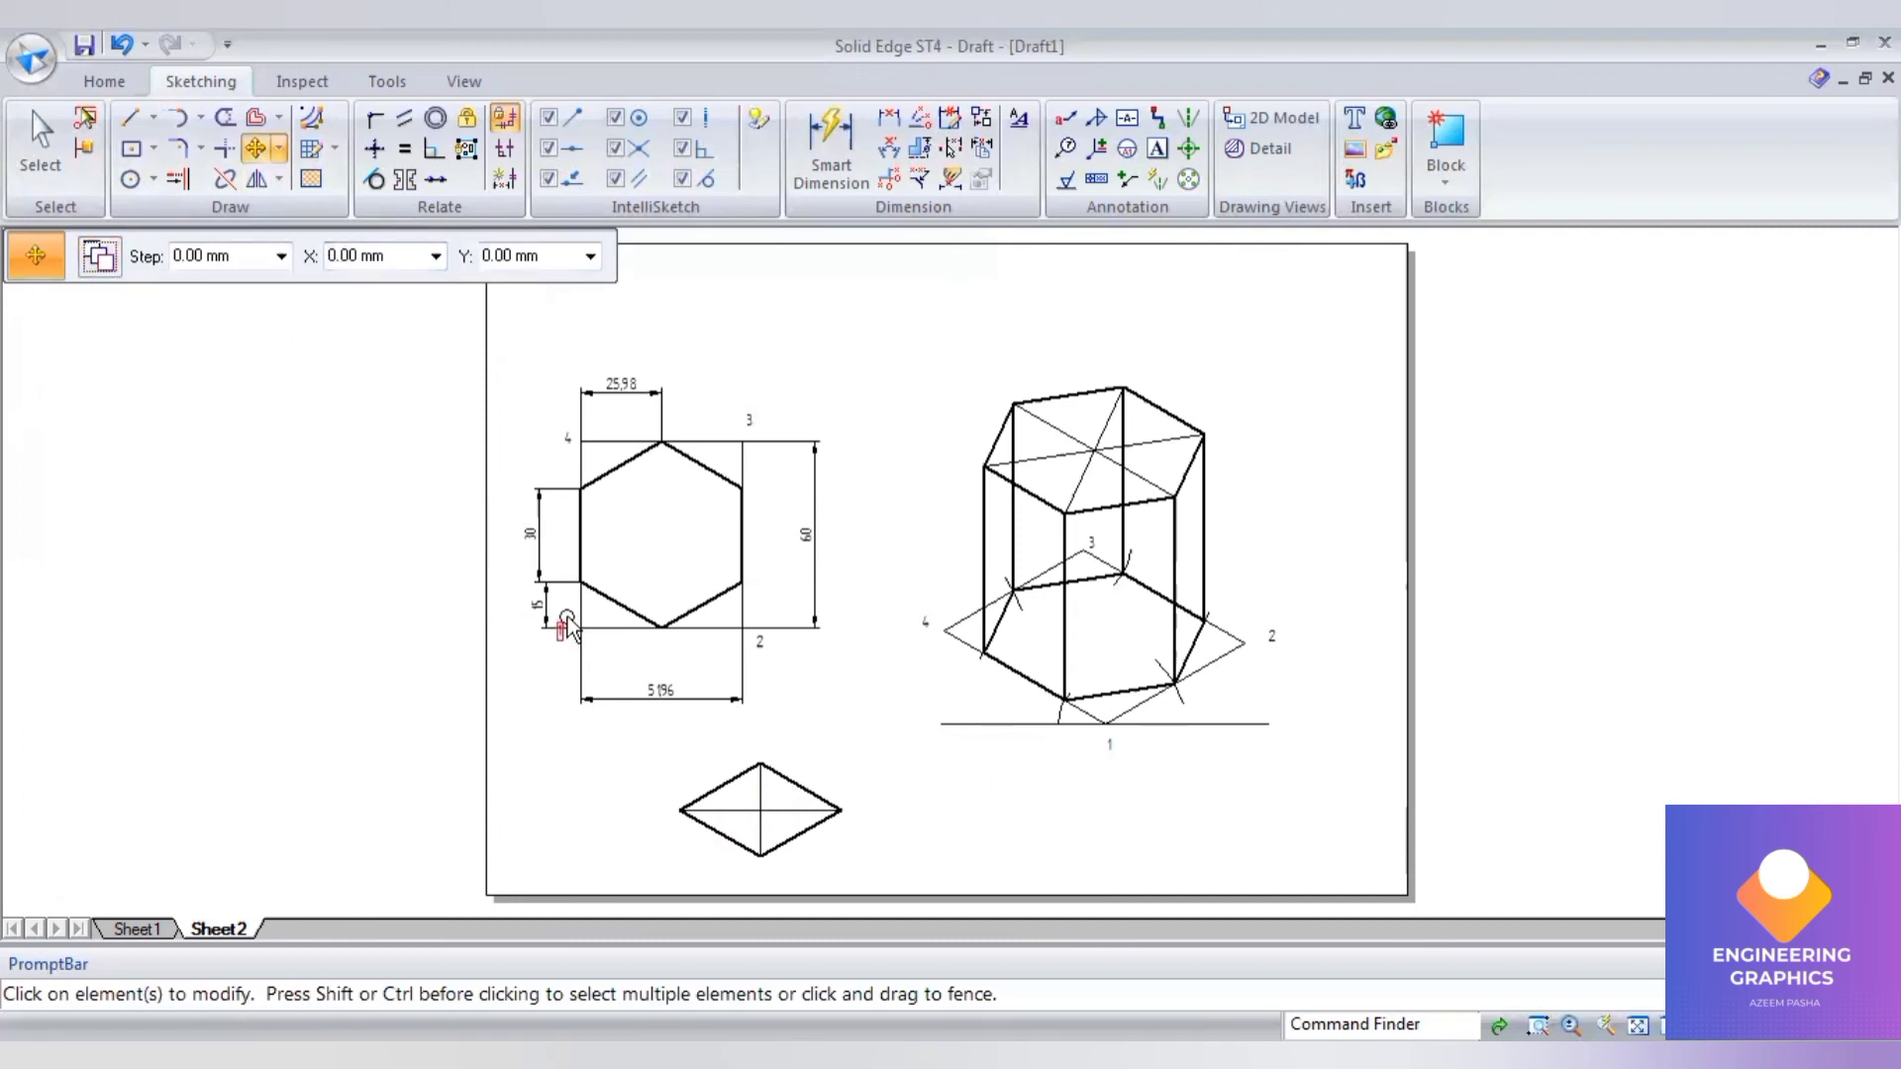
drag(645, 722, 876, 884)
click(760, 809)
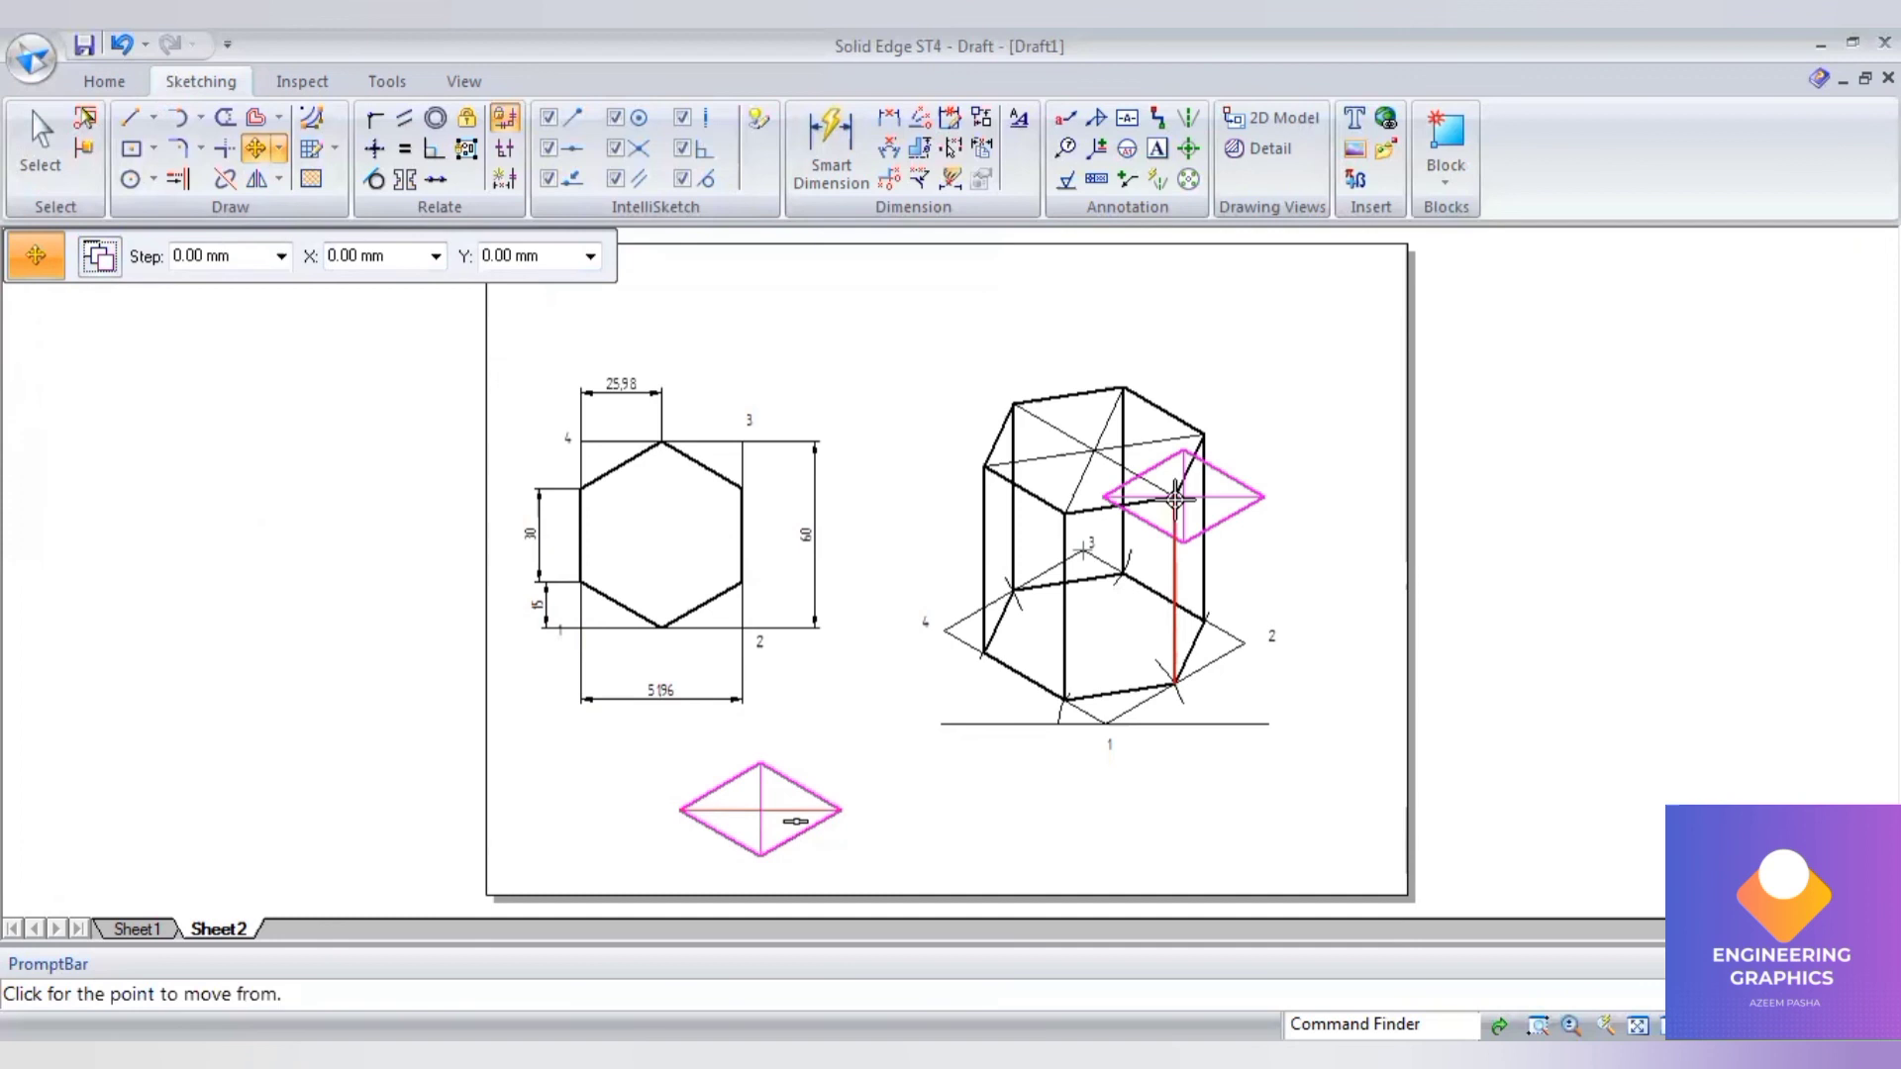
click(1094, 447)
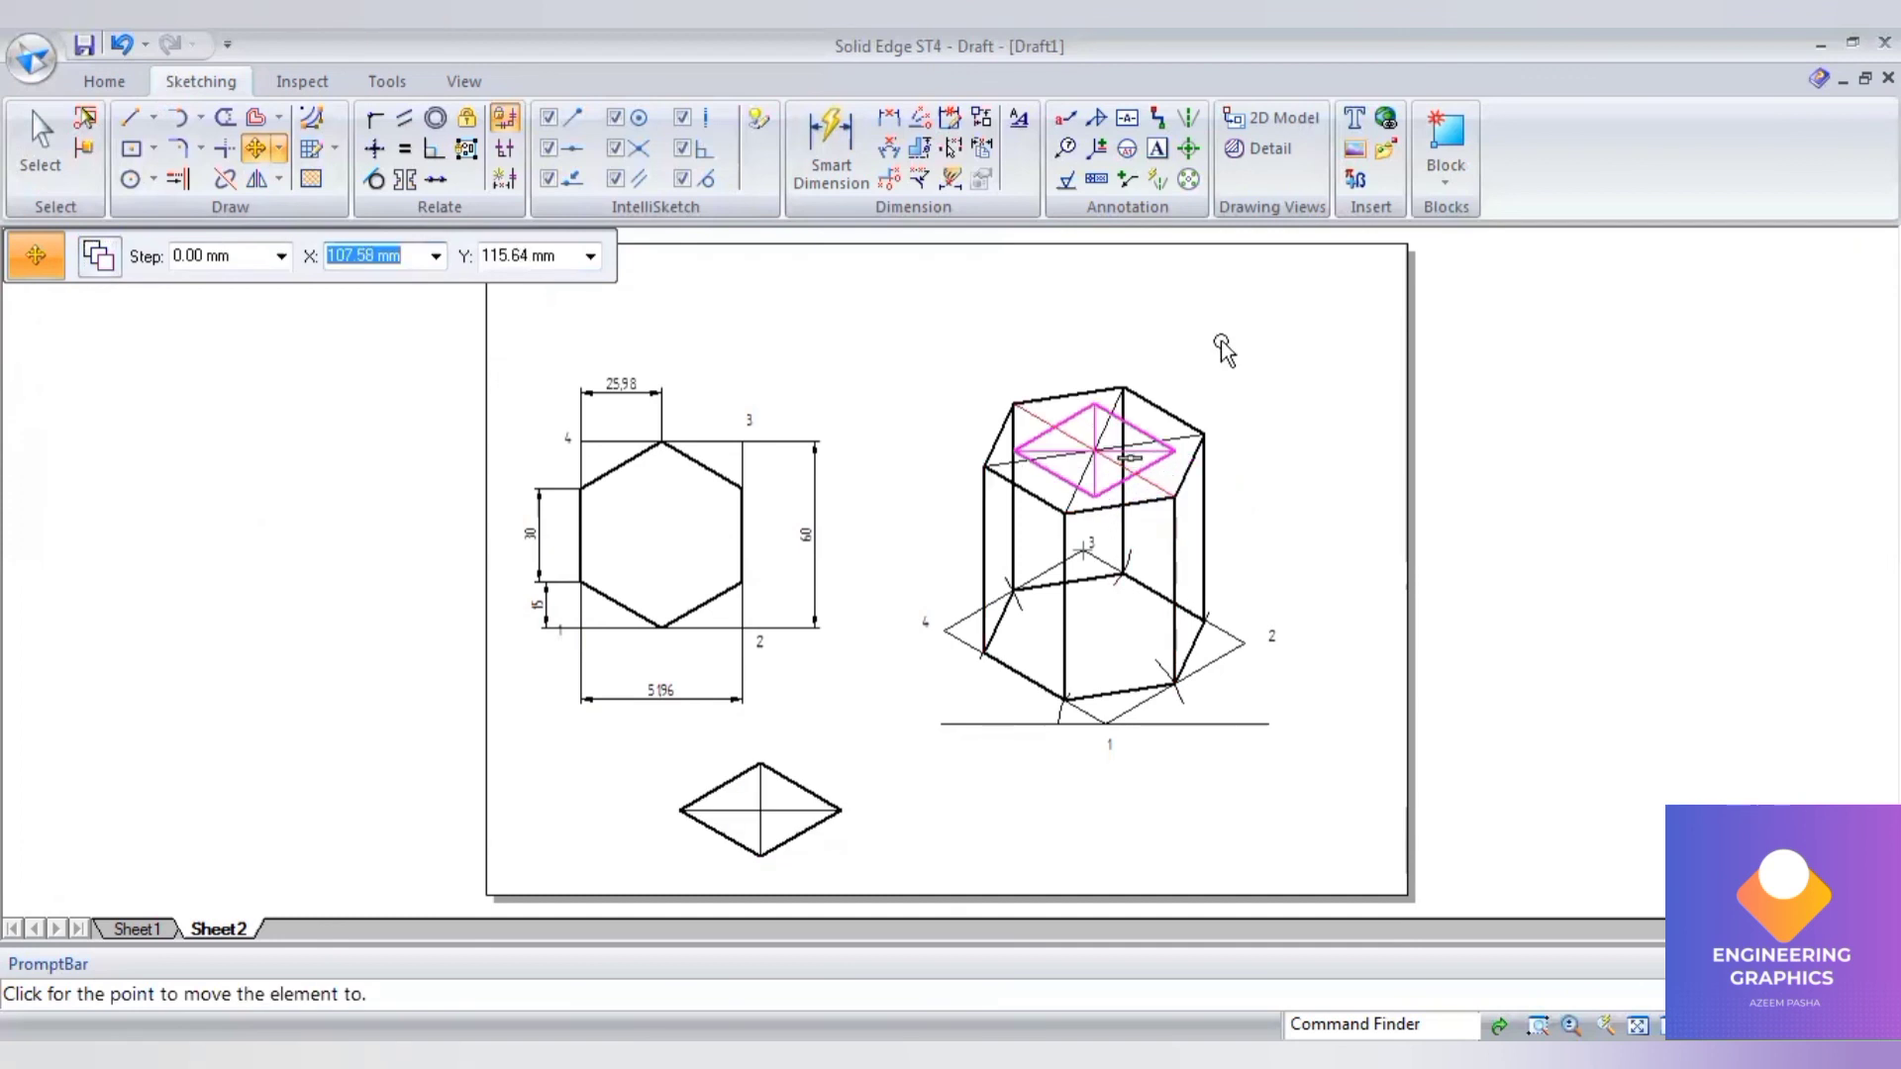
Step: Draw a 50 mm vertical centre-line axis upward from the rhombus centre
click(129, 117)
click(302, 269)
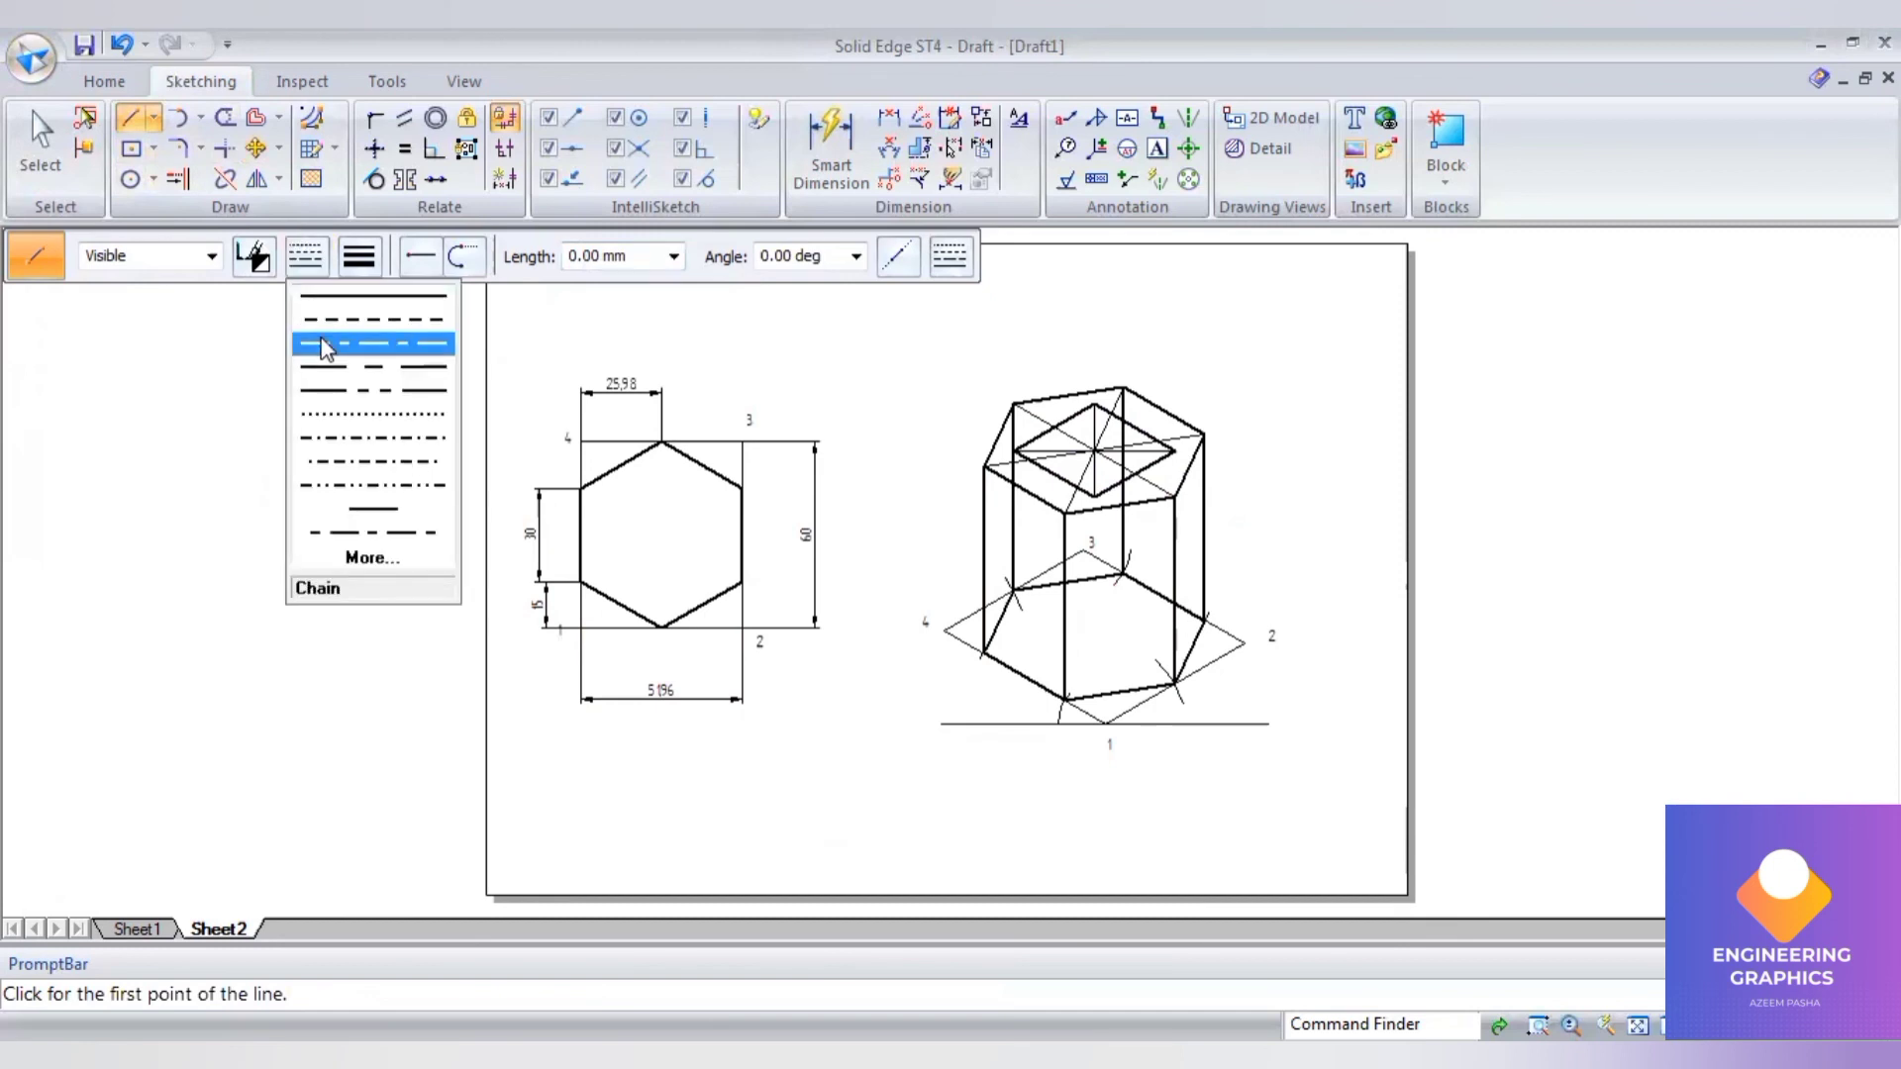
click(323, 344)
click(1094, 451)
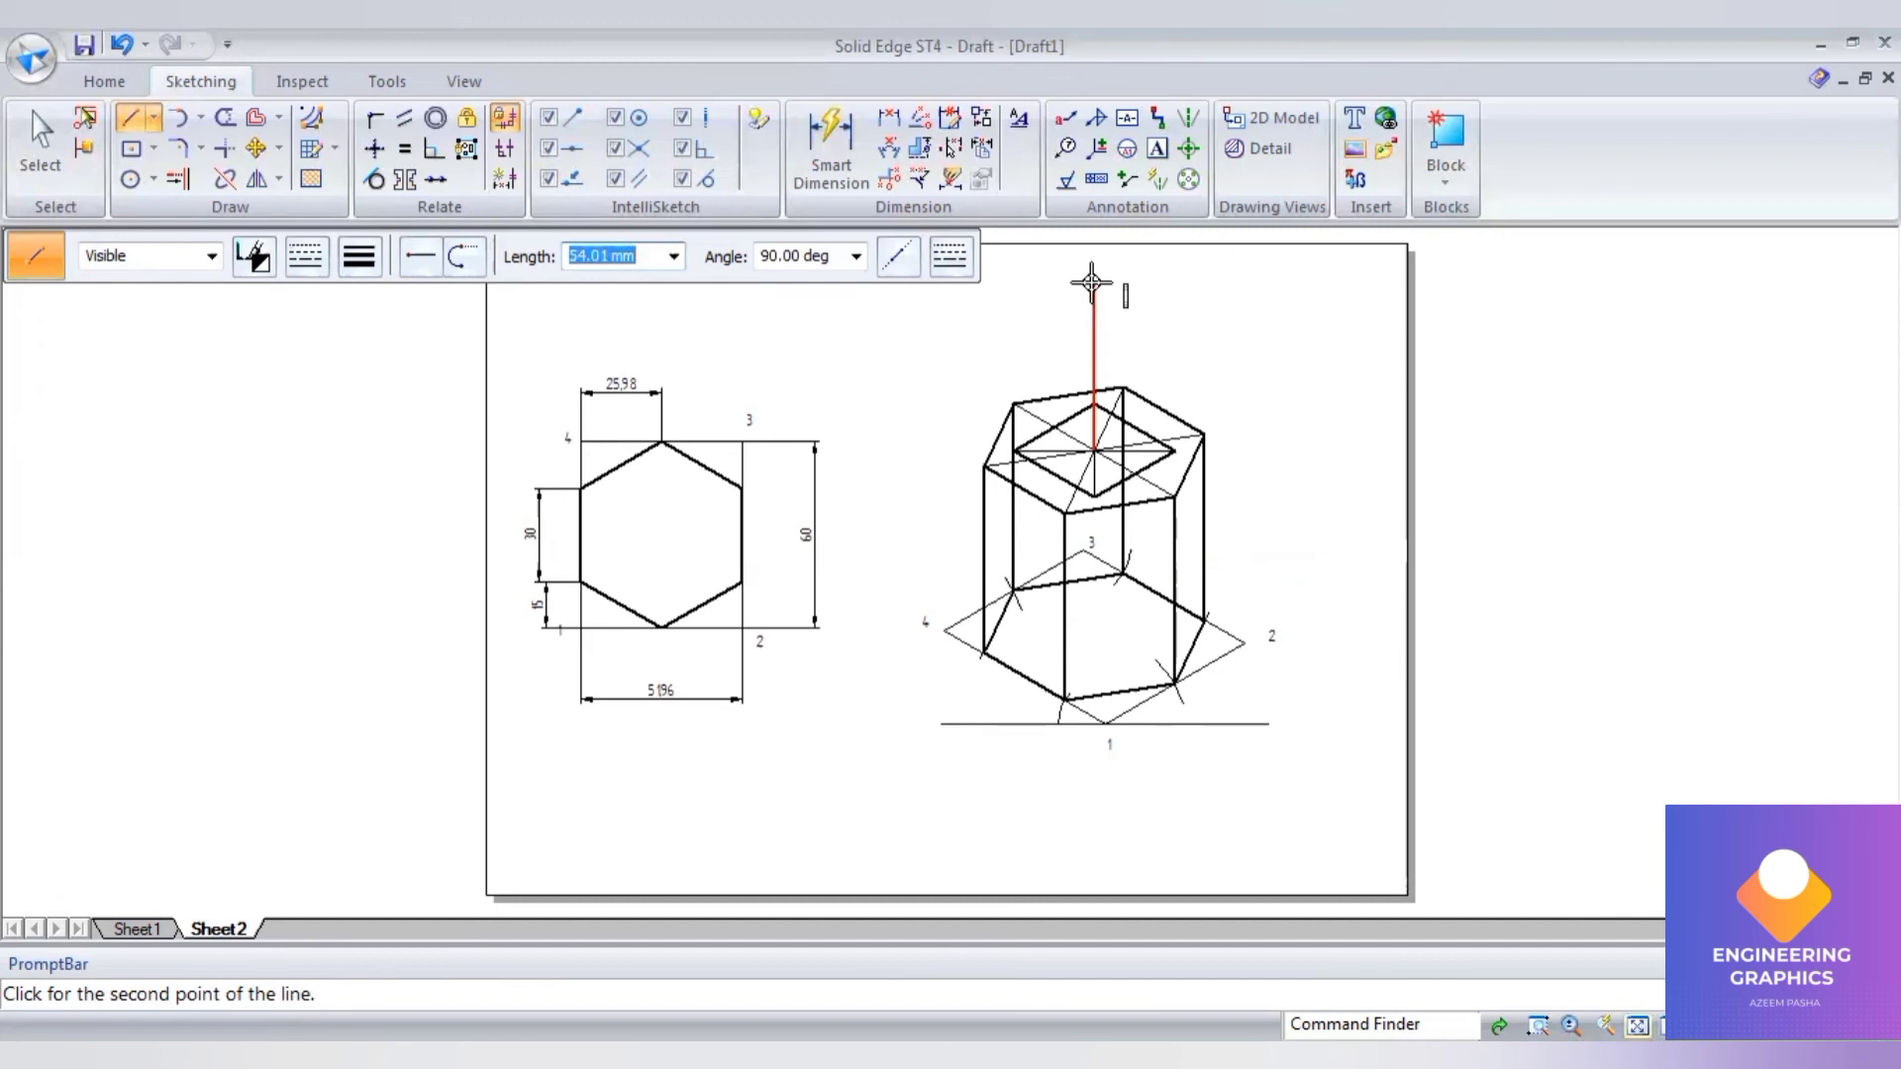
text(50)
key(Return)
click(1094, 284)
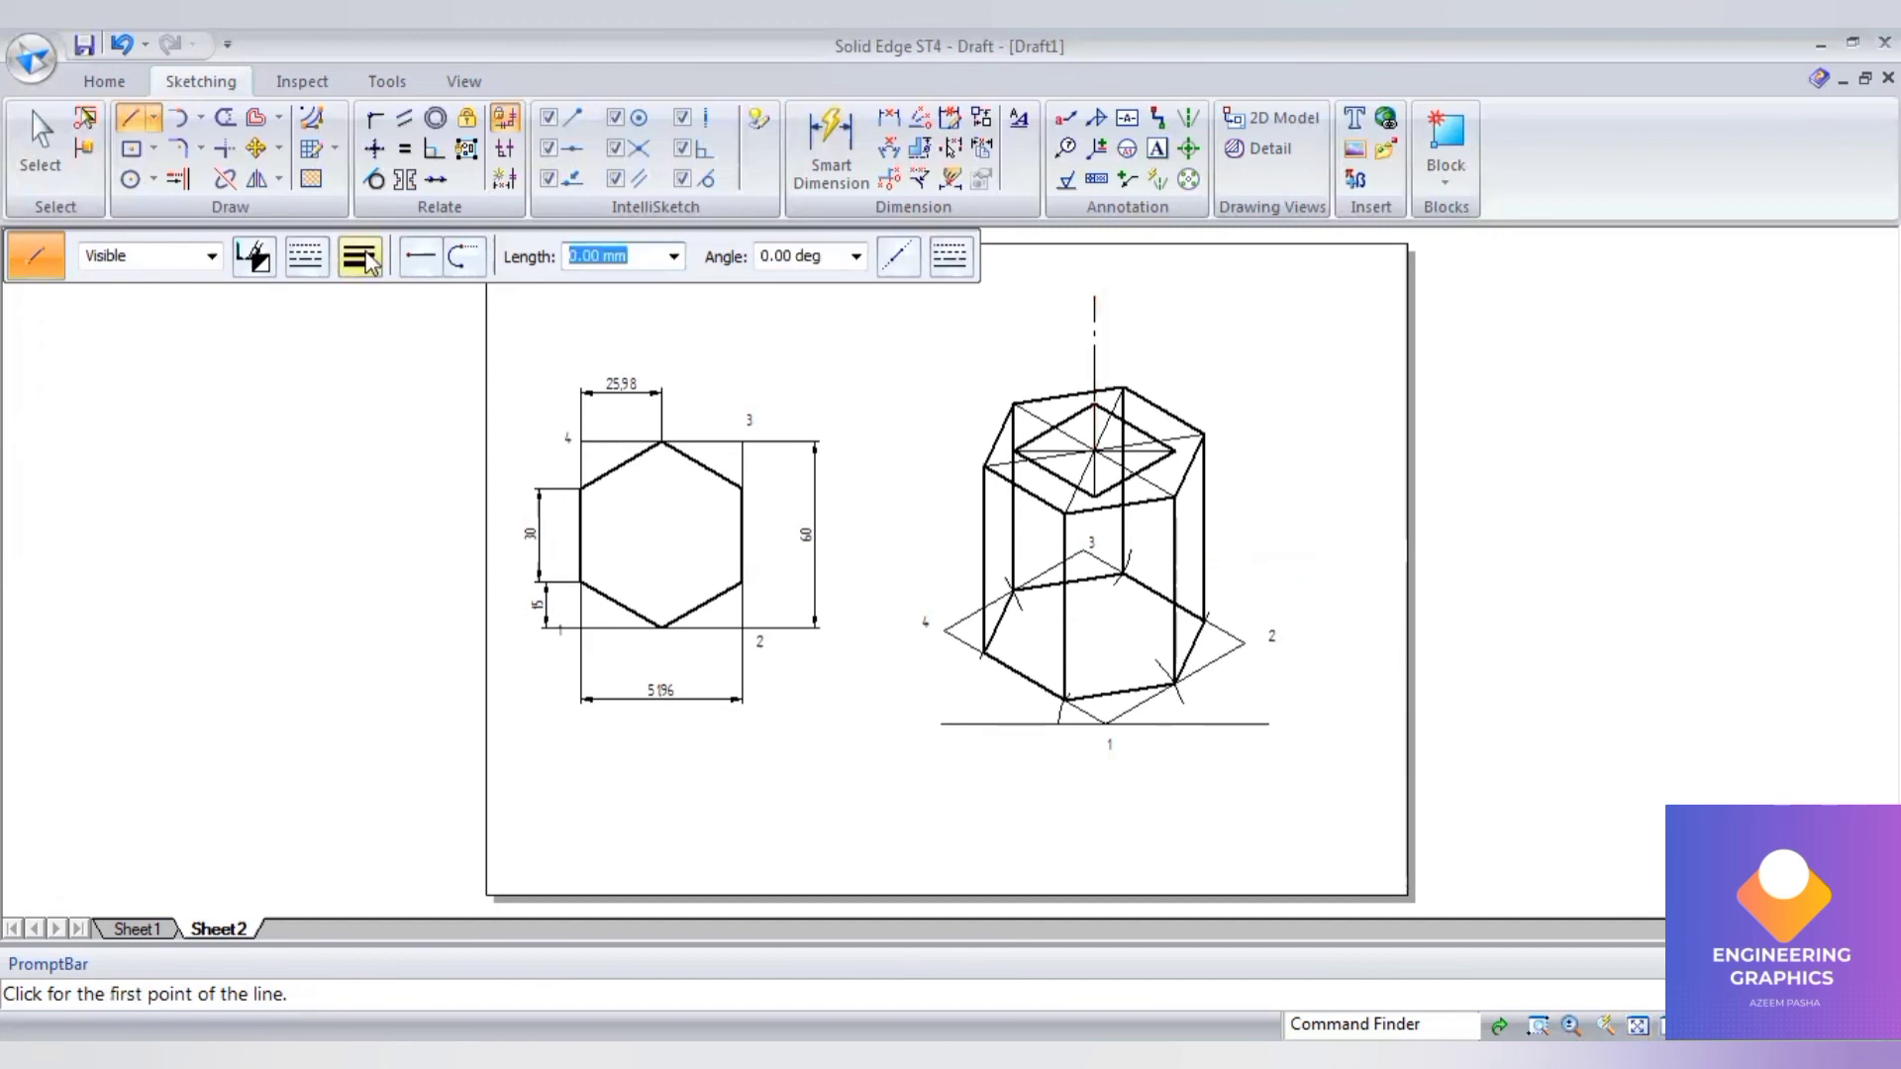
Step: Switch to a solid, thicker line and draw the slant edge from the left corner to the apex
click(307, 259)
click(302, 319)
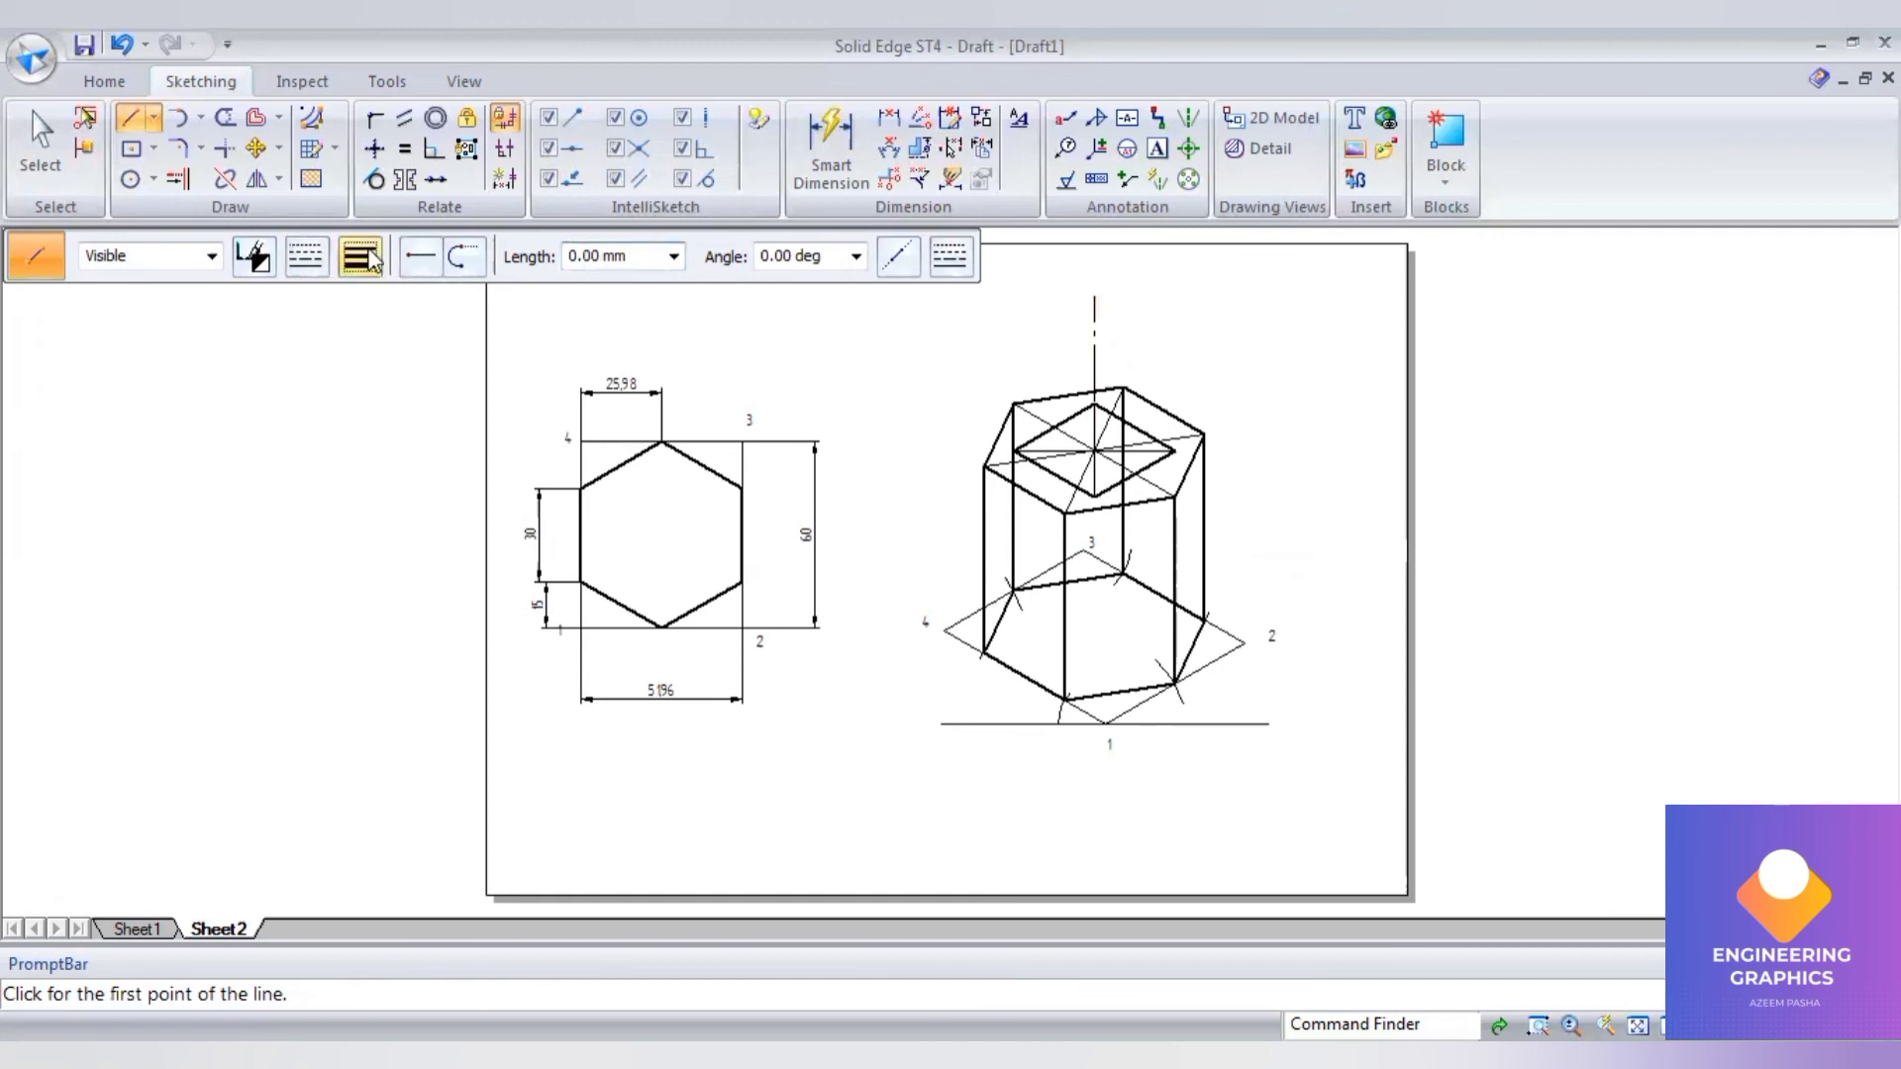
click(359, 258)
click(376, 366)
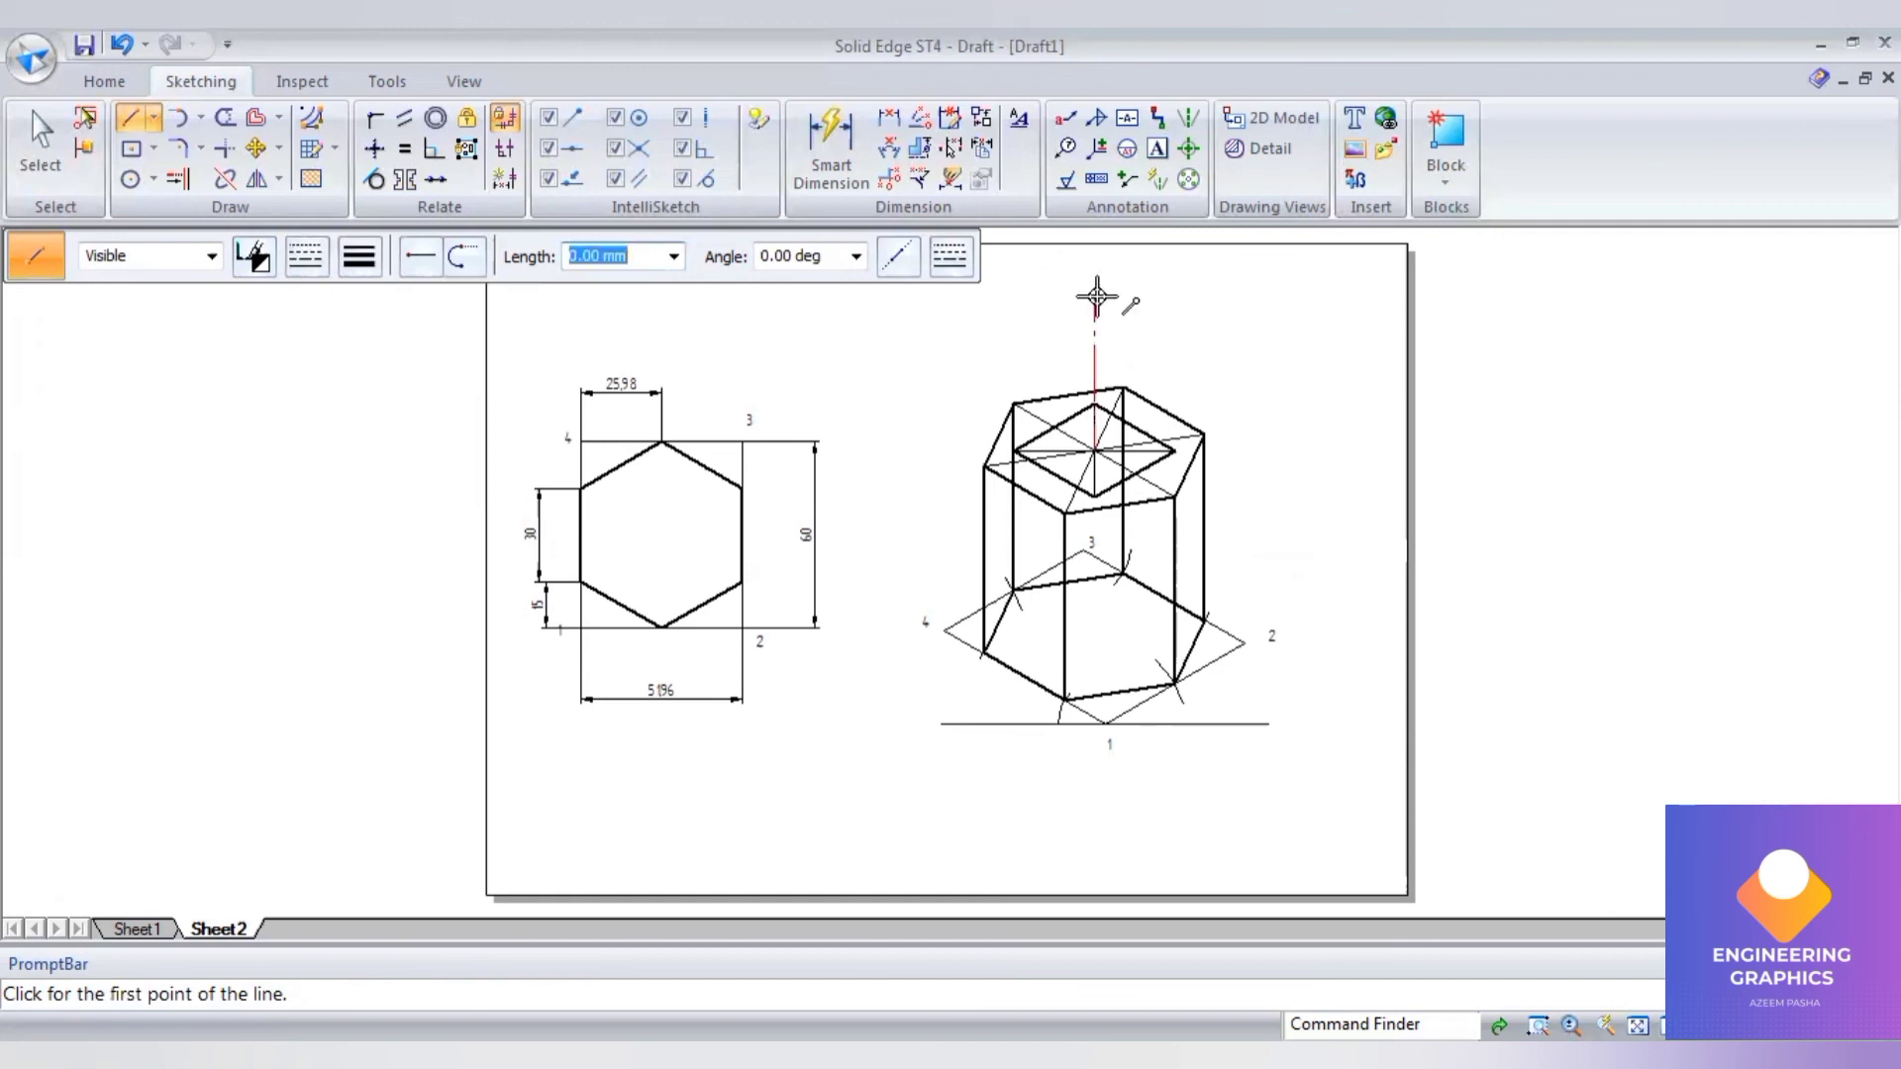
click(1015, 451)
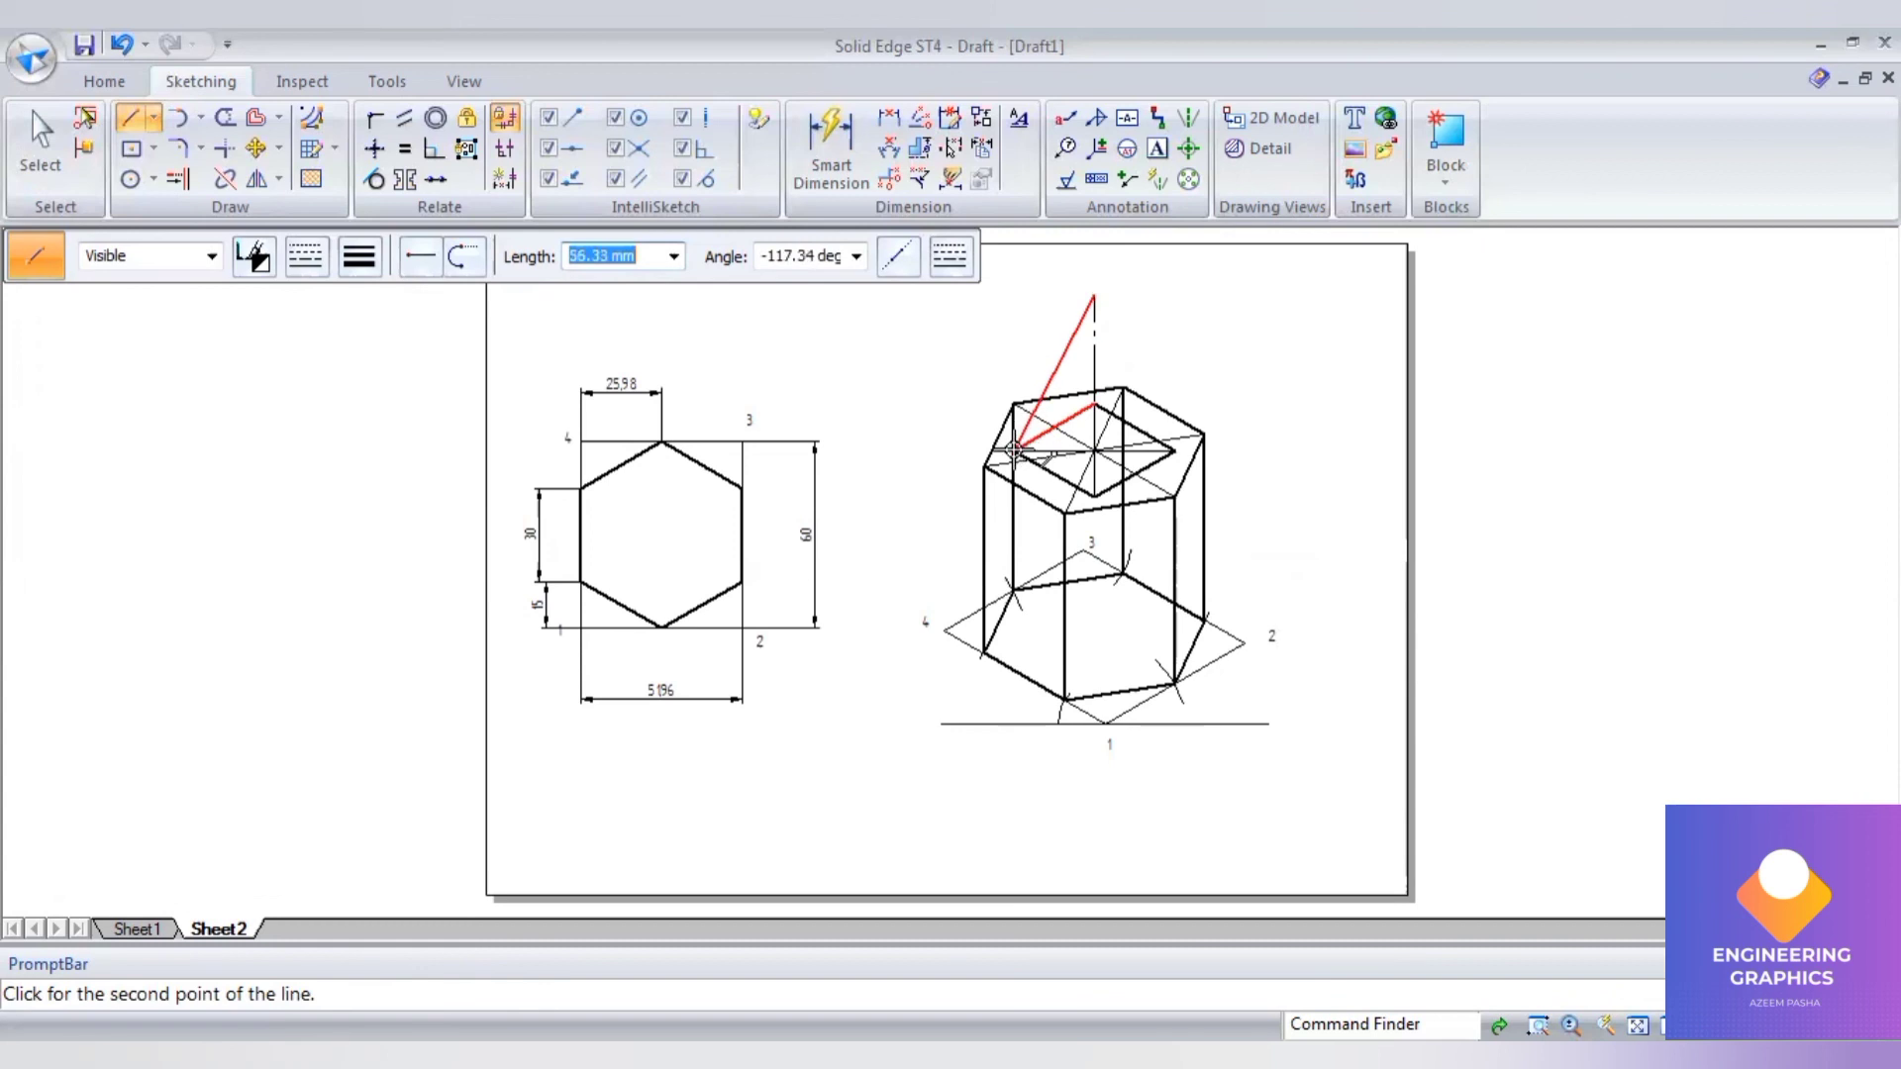
click(1092, 296)
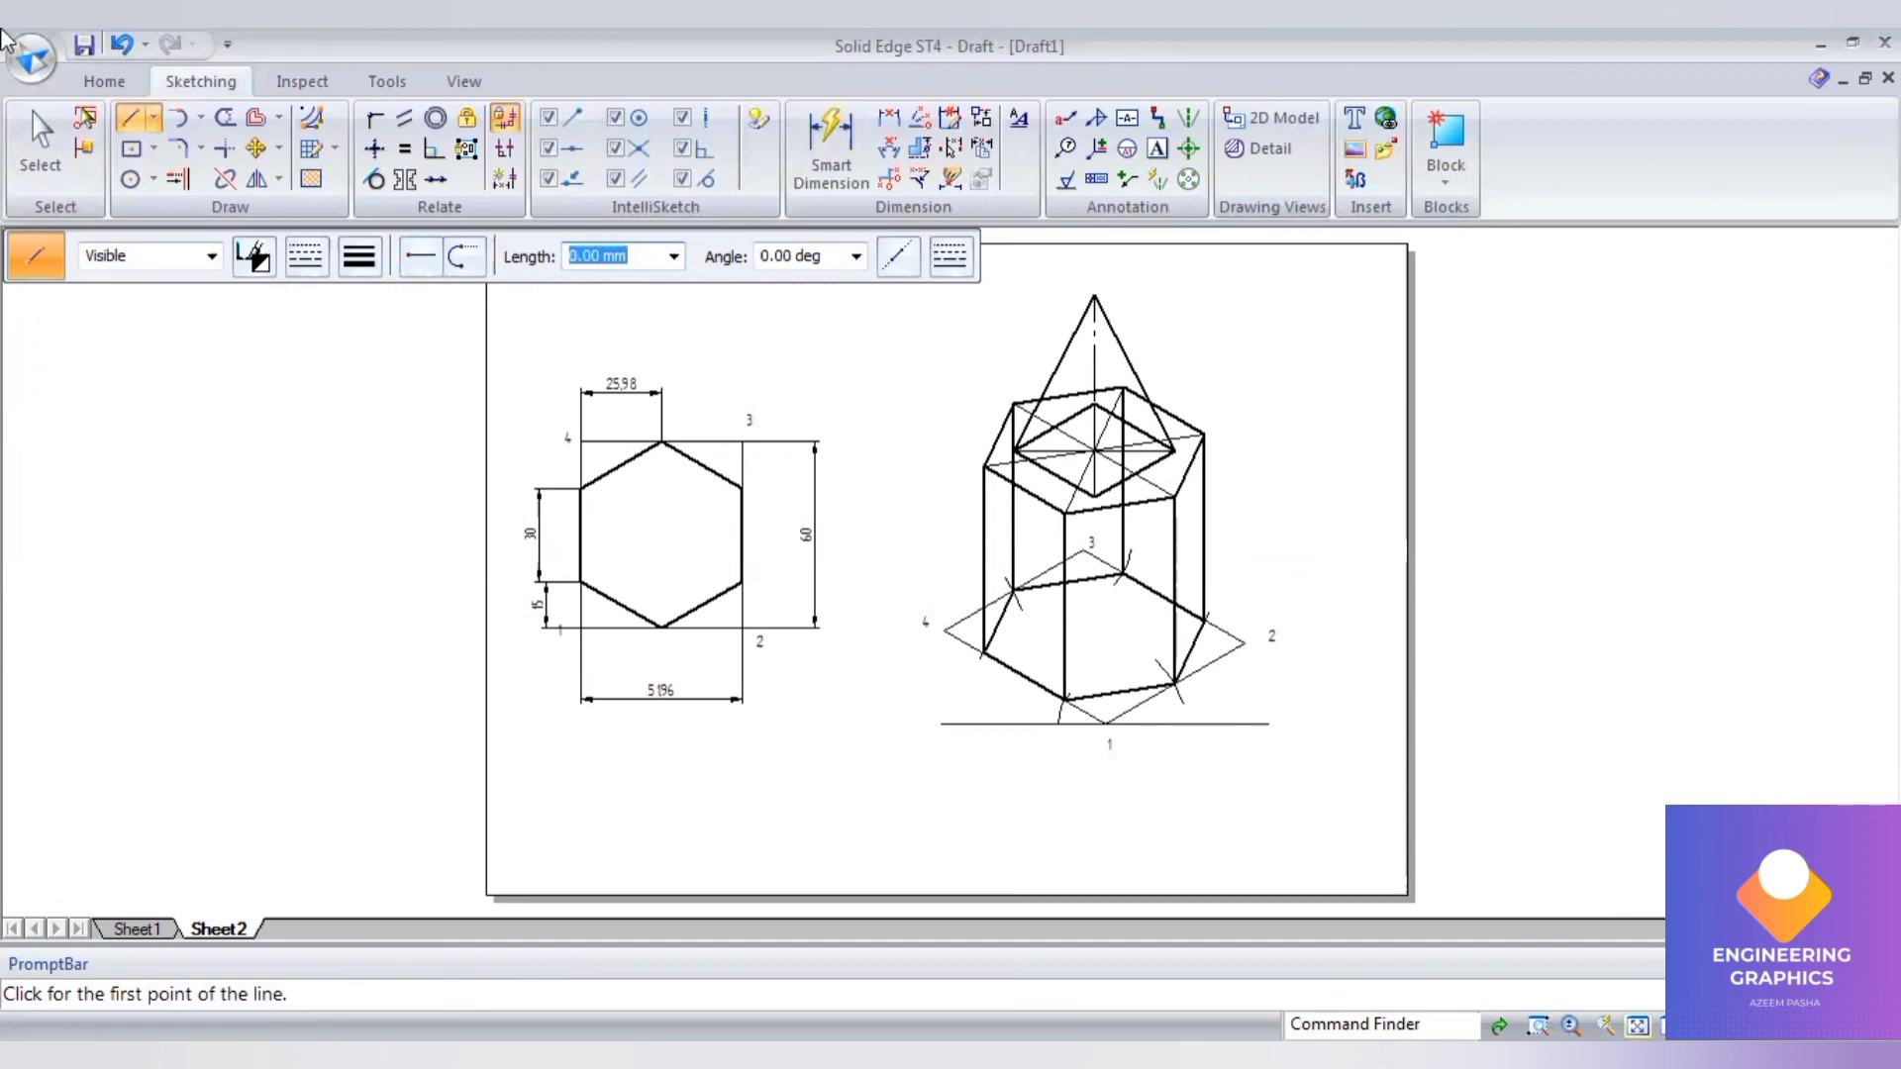
Step: Fence-select the entire isometric drawing and apply Scale with factor 0.816
click(40, 139)
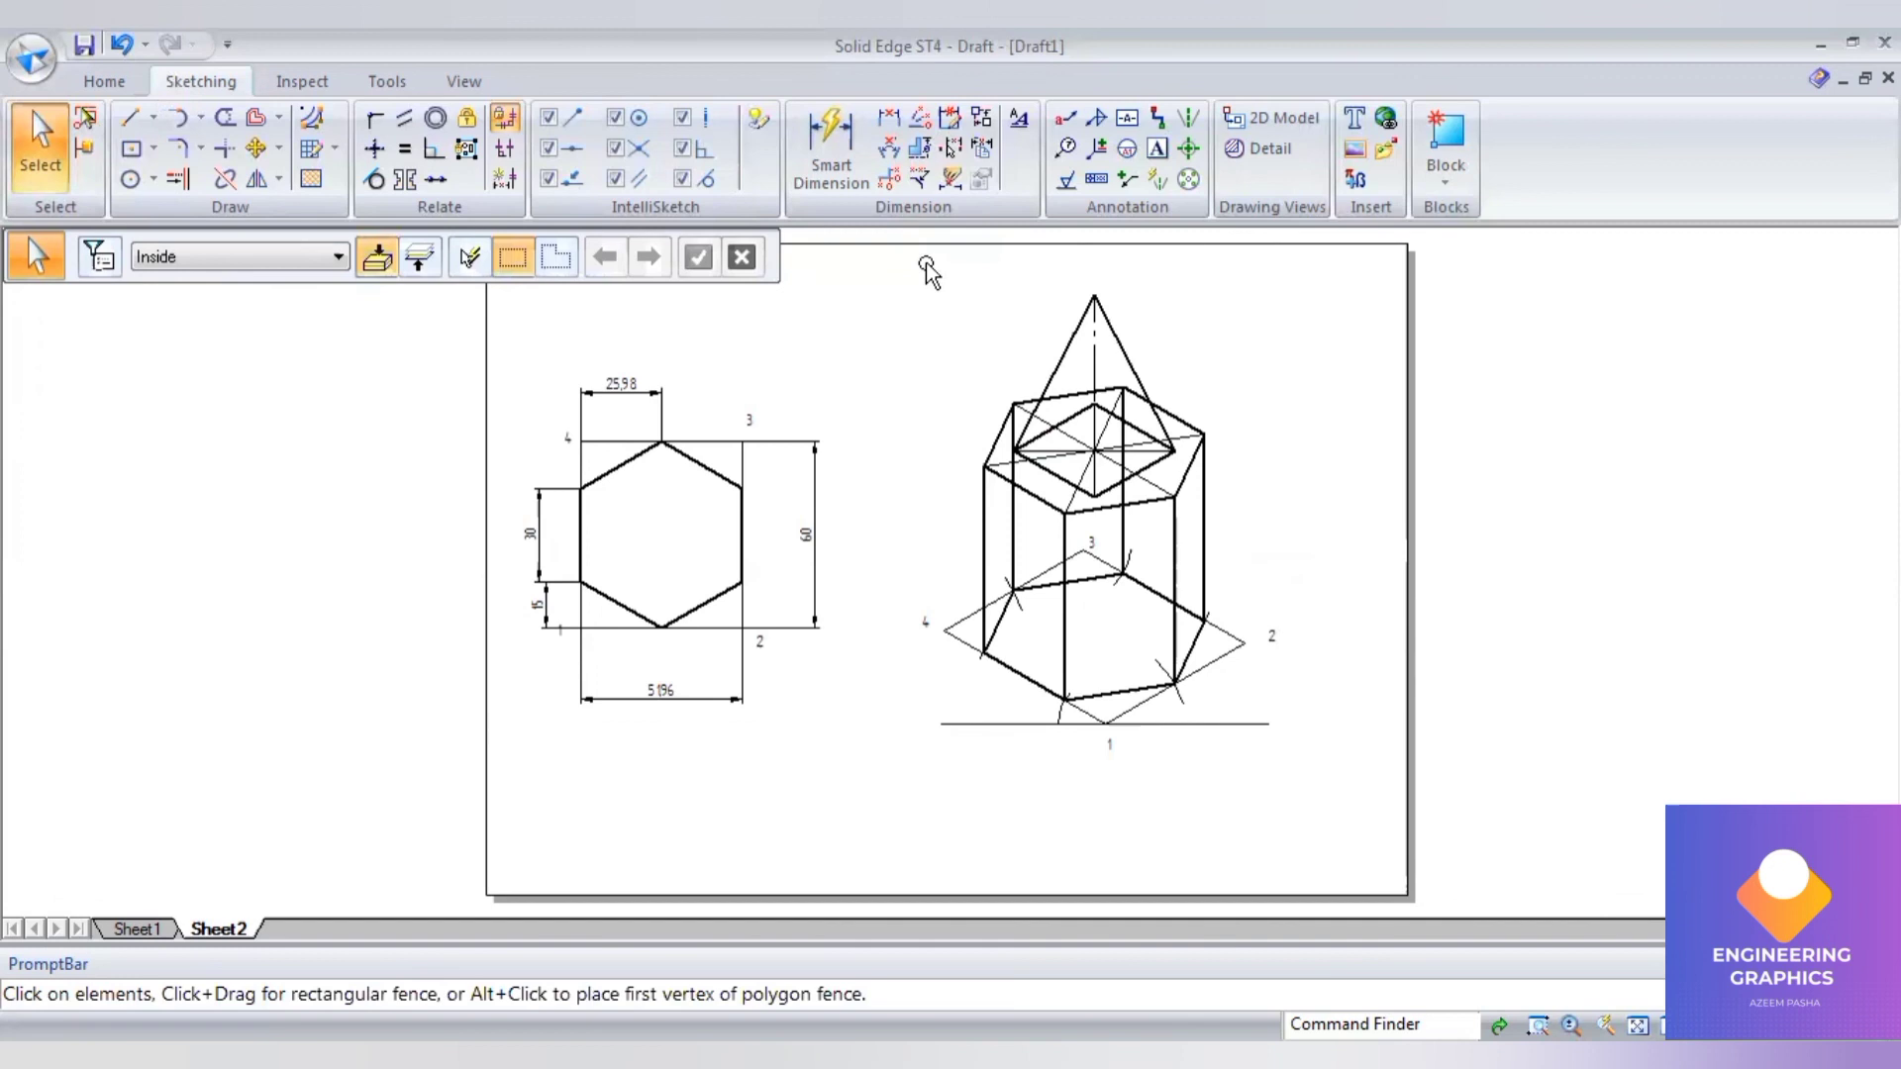
drag(928, 264, 1325, 811)
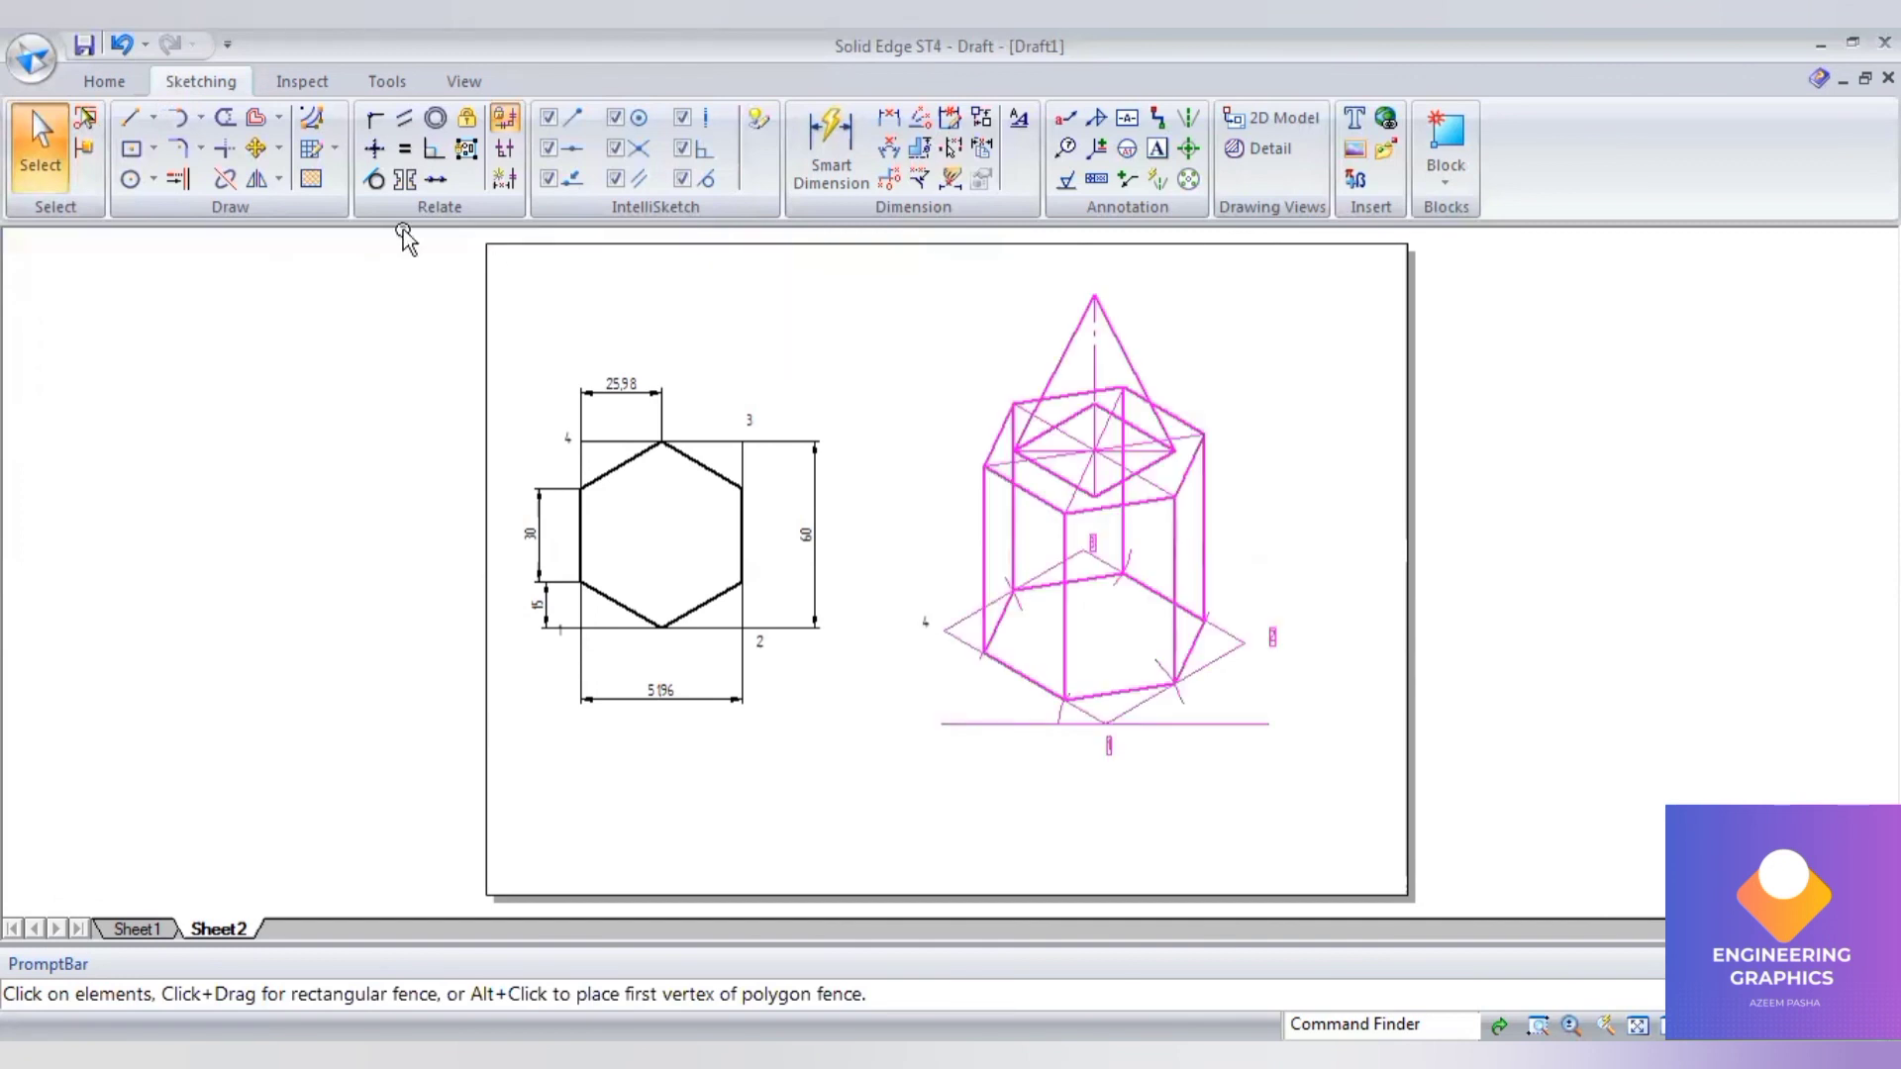
click(281, 180)
click(266, 236)
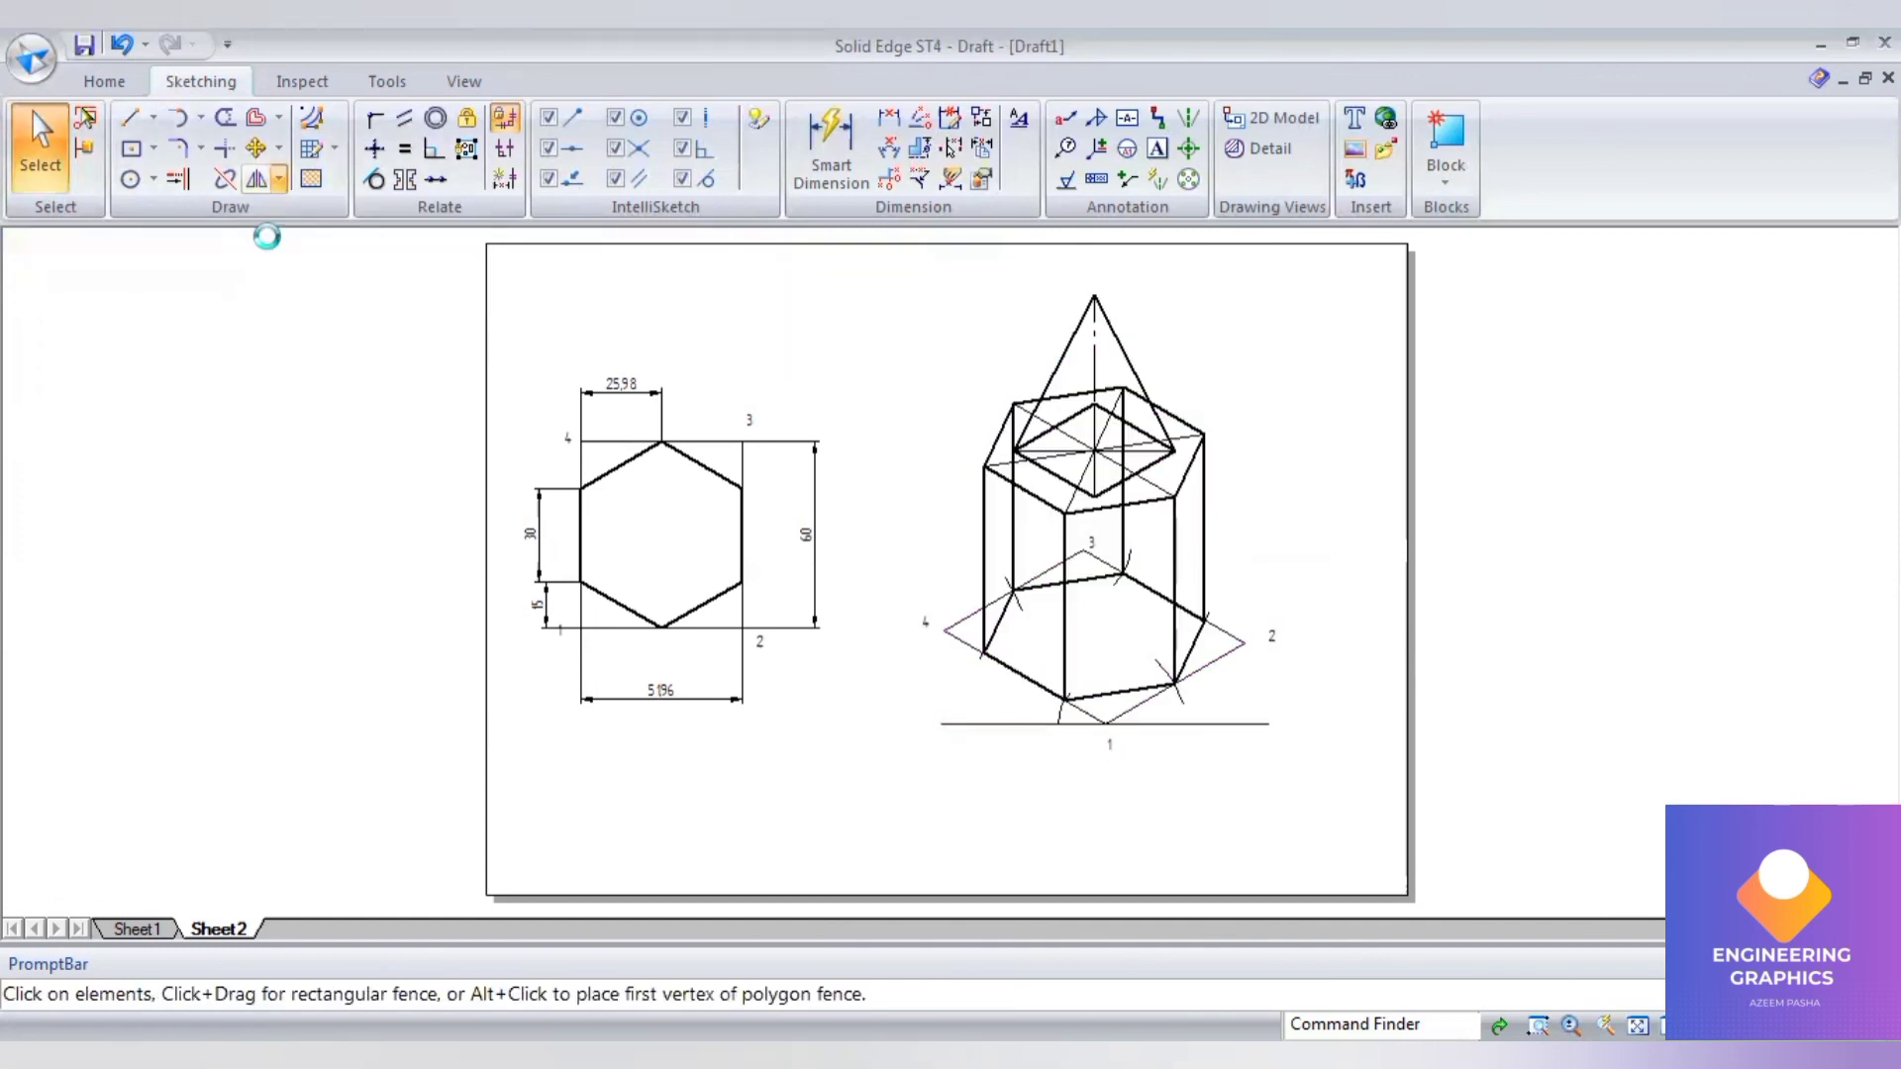
text(0.)
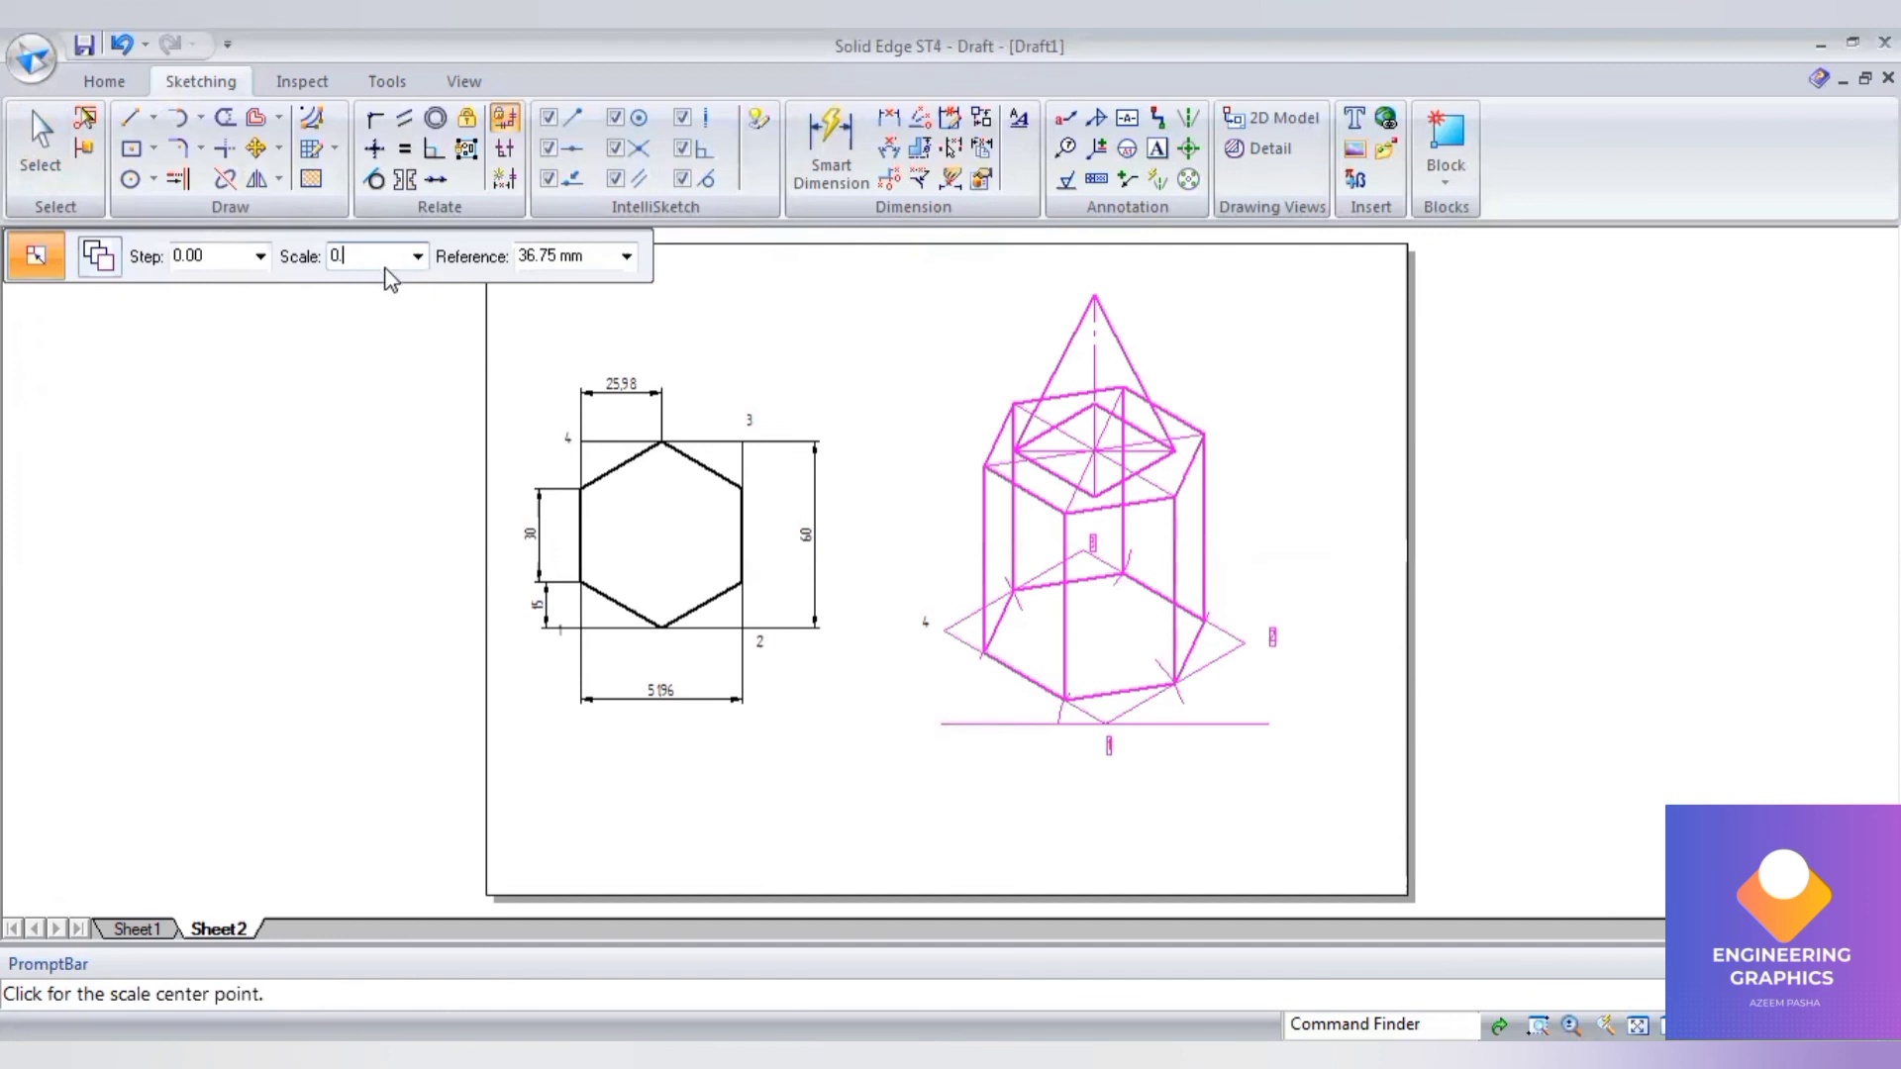
text(816)
key(Tab)
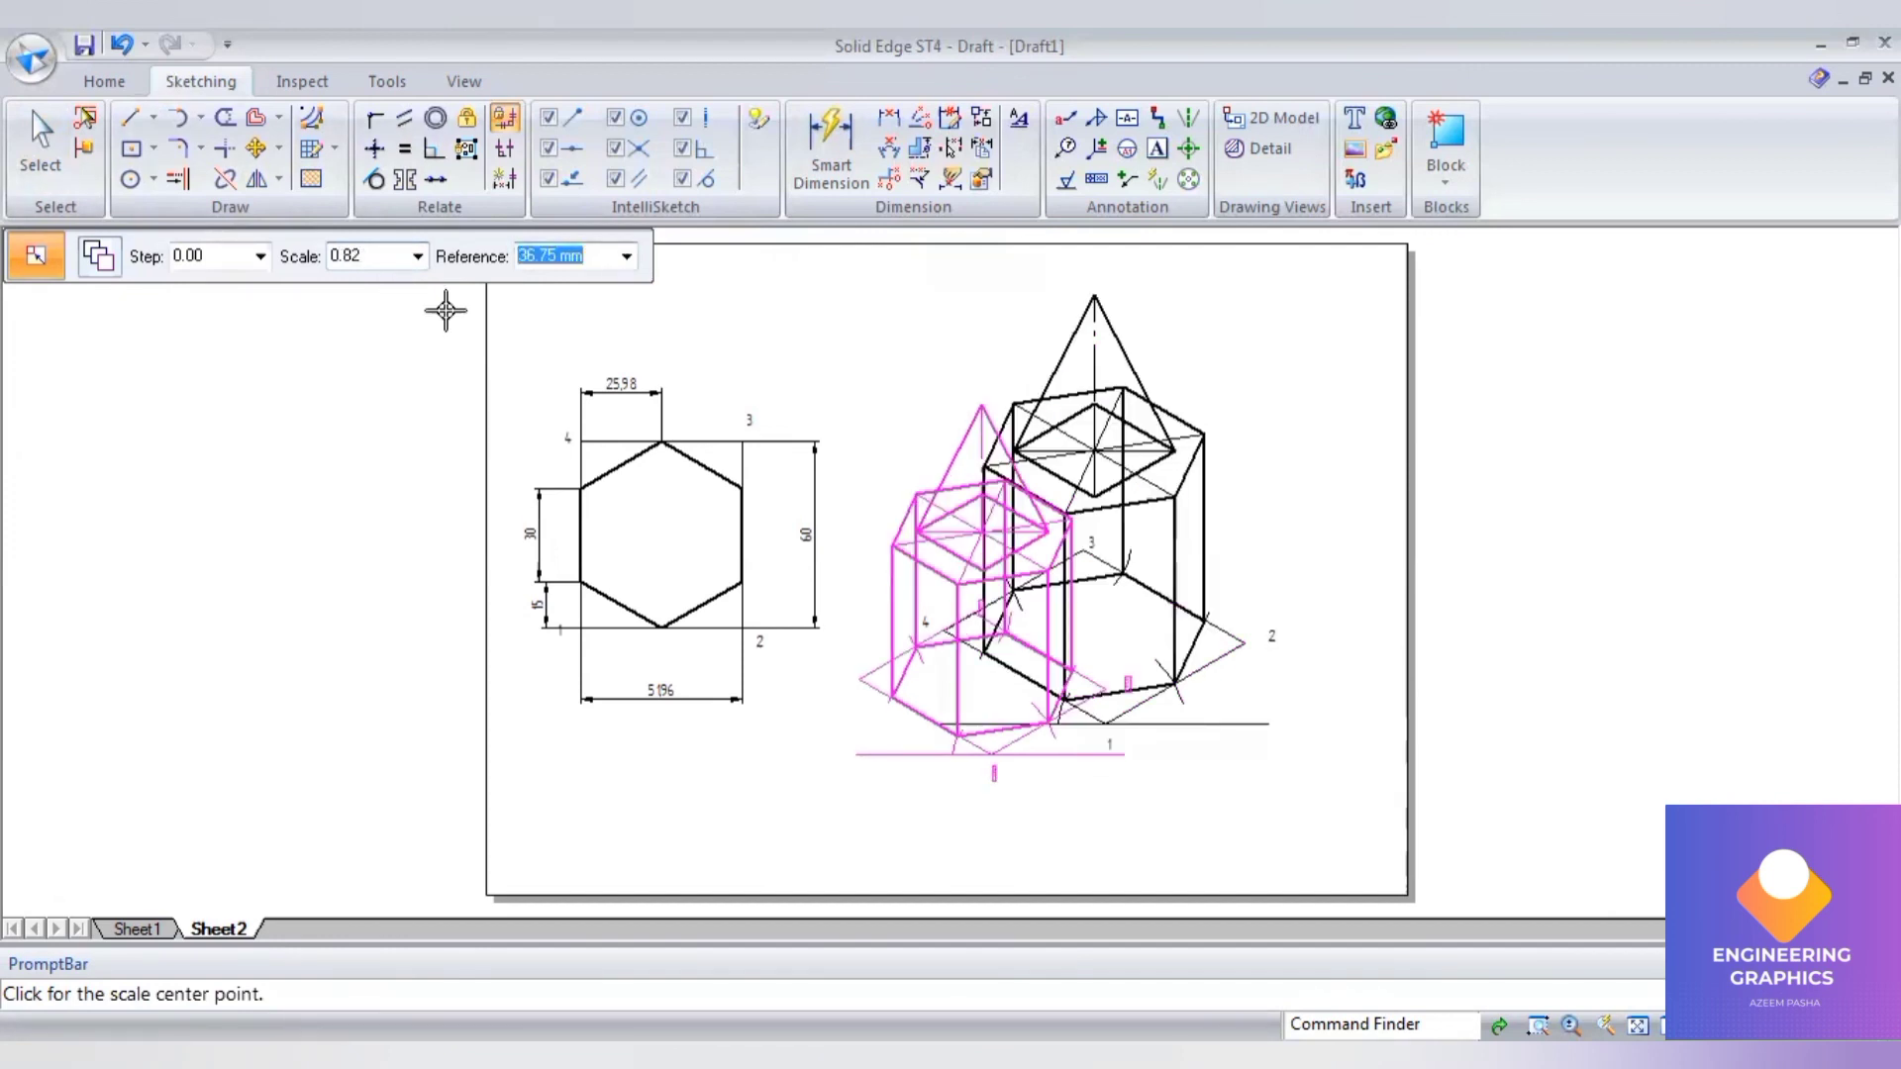